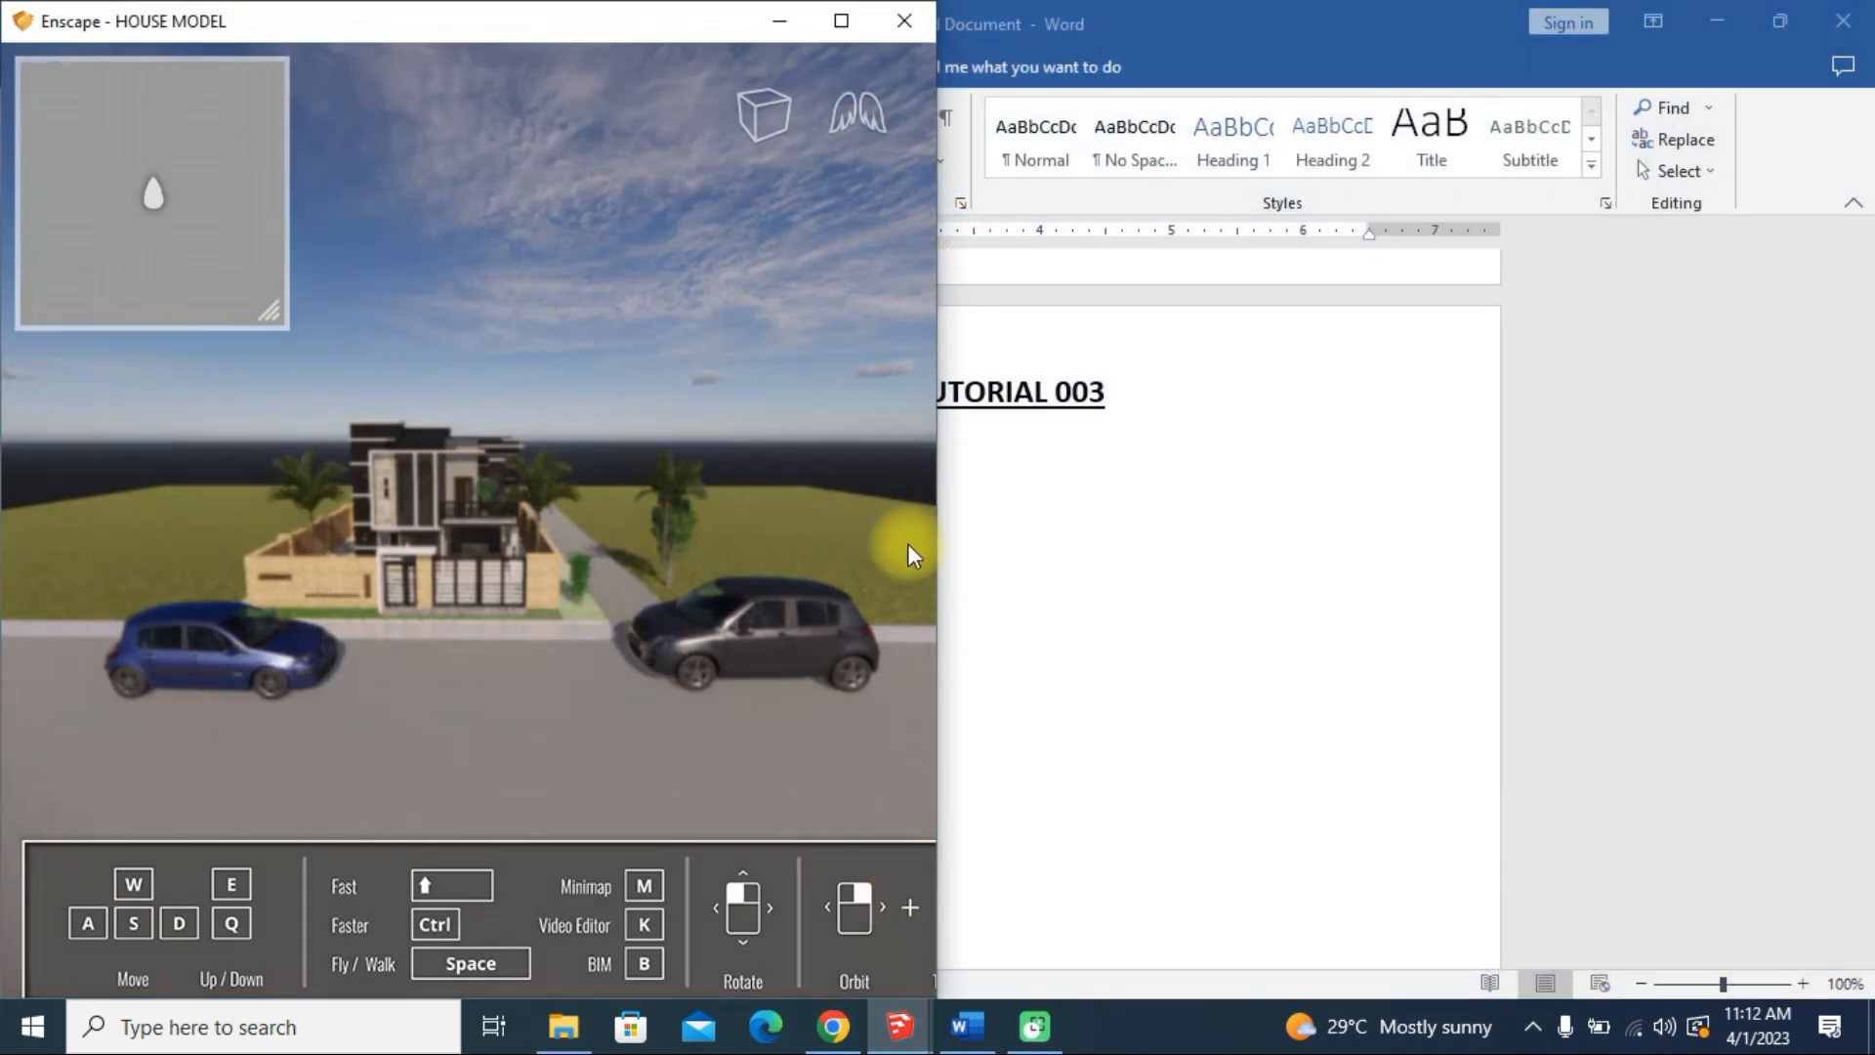
Step: Switch to the SketchUp house model and minimize the Enscape Asset Library
mouse_move(899, 1025)
click(762, 903)
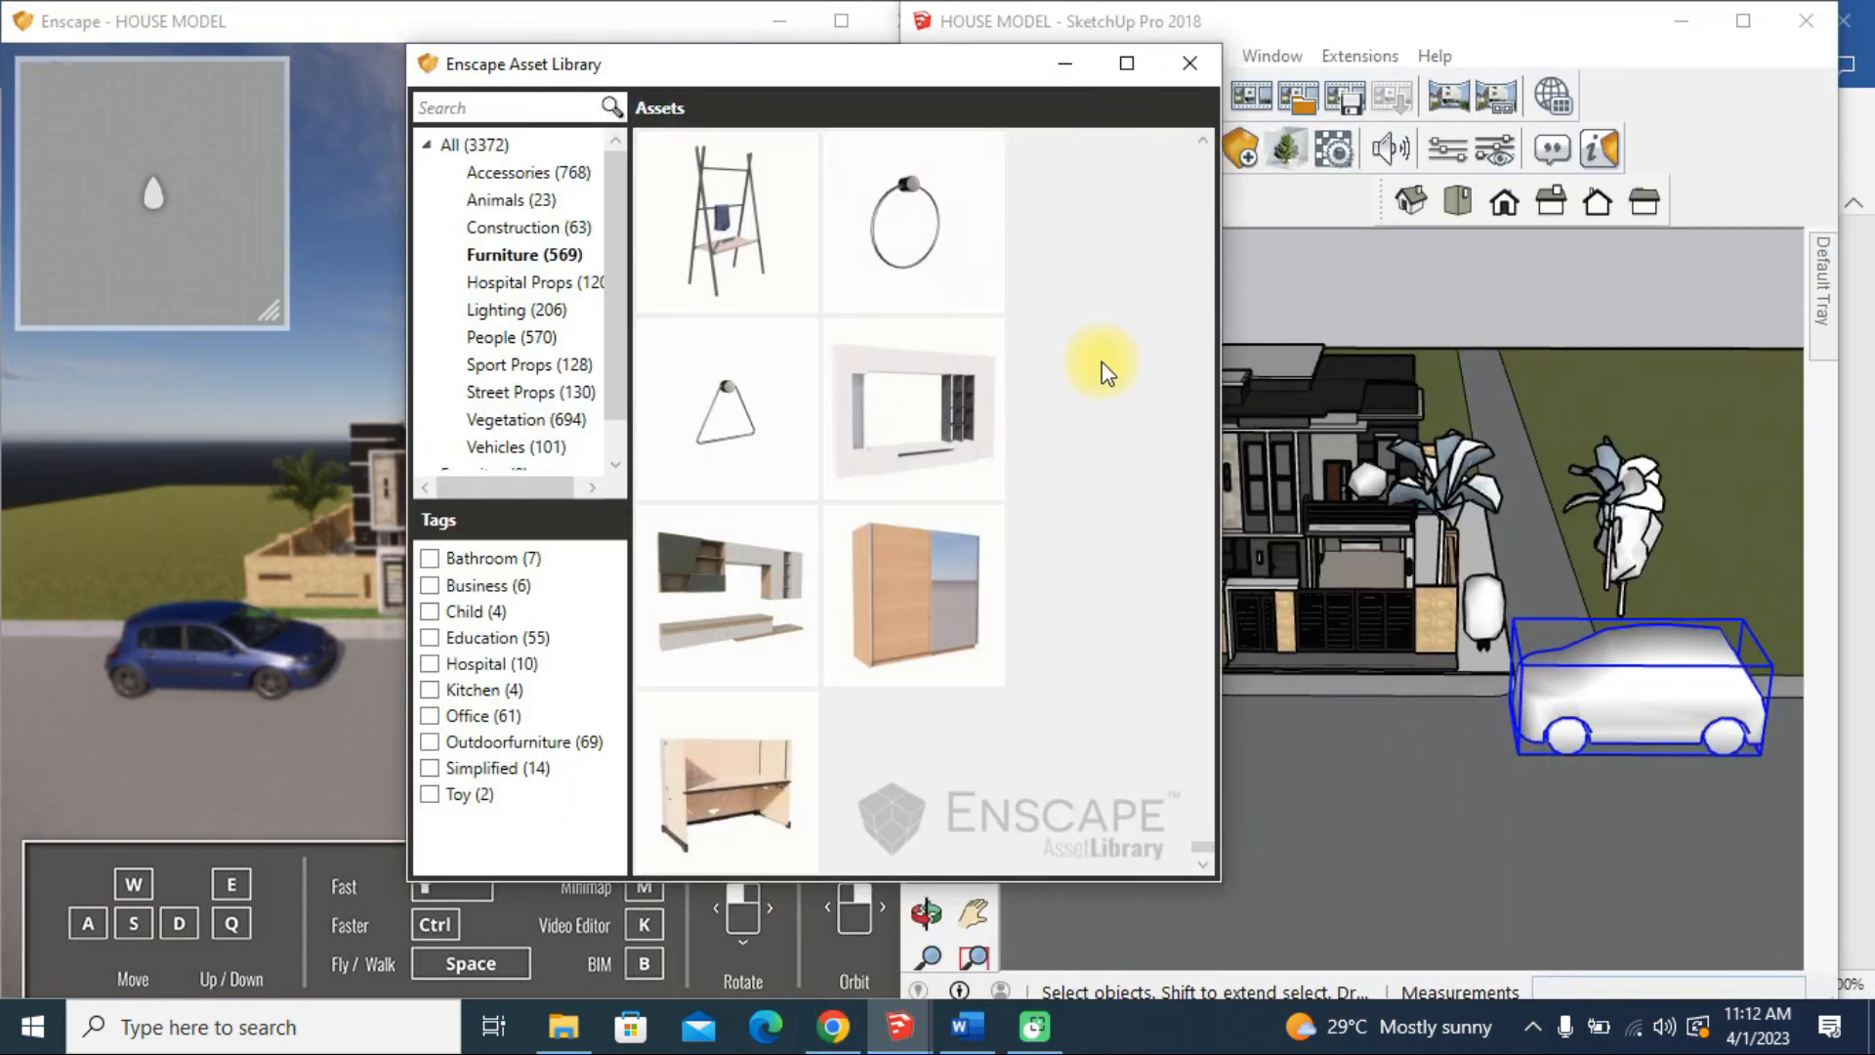
click(1066, 62)
click(1418, 722)
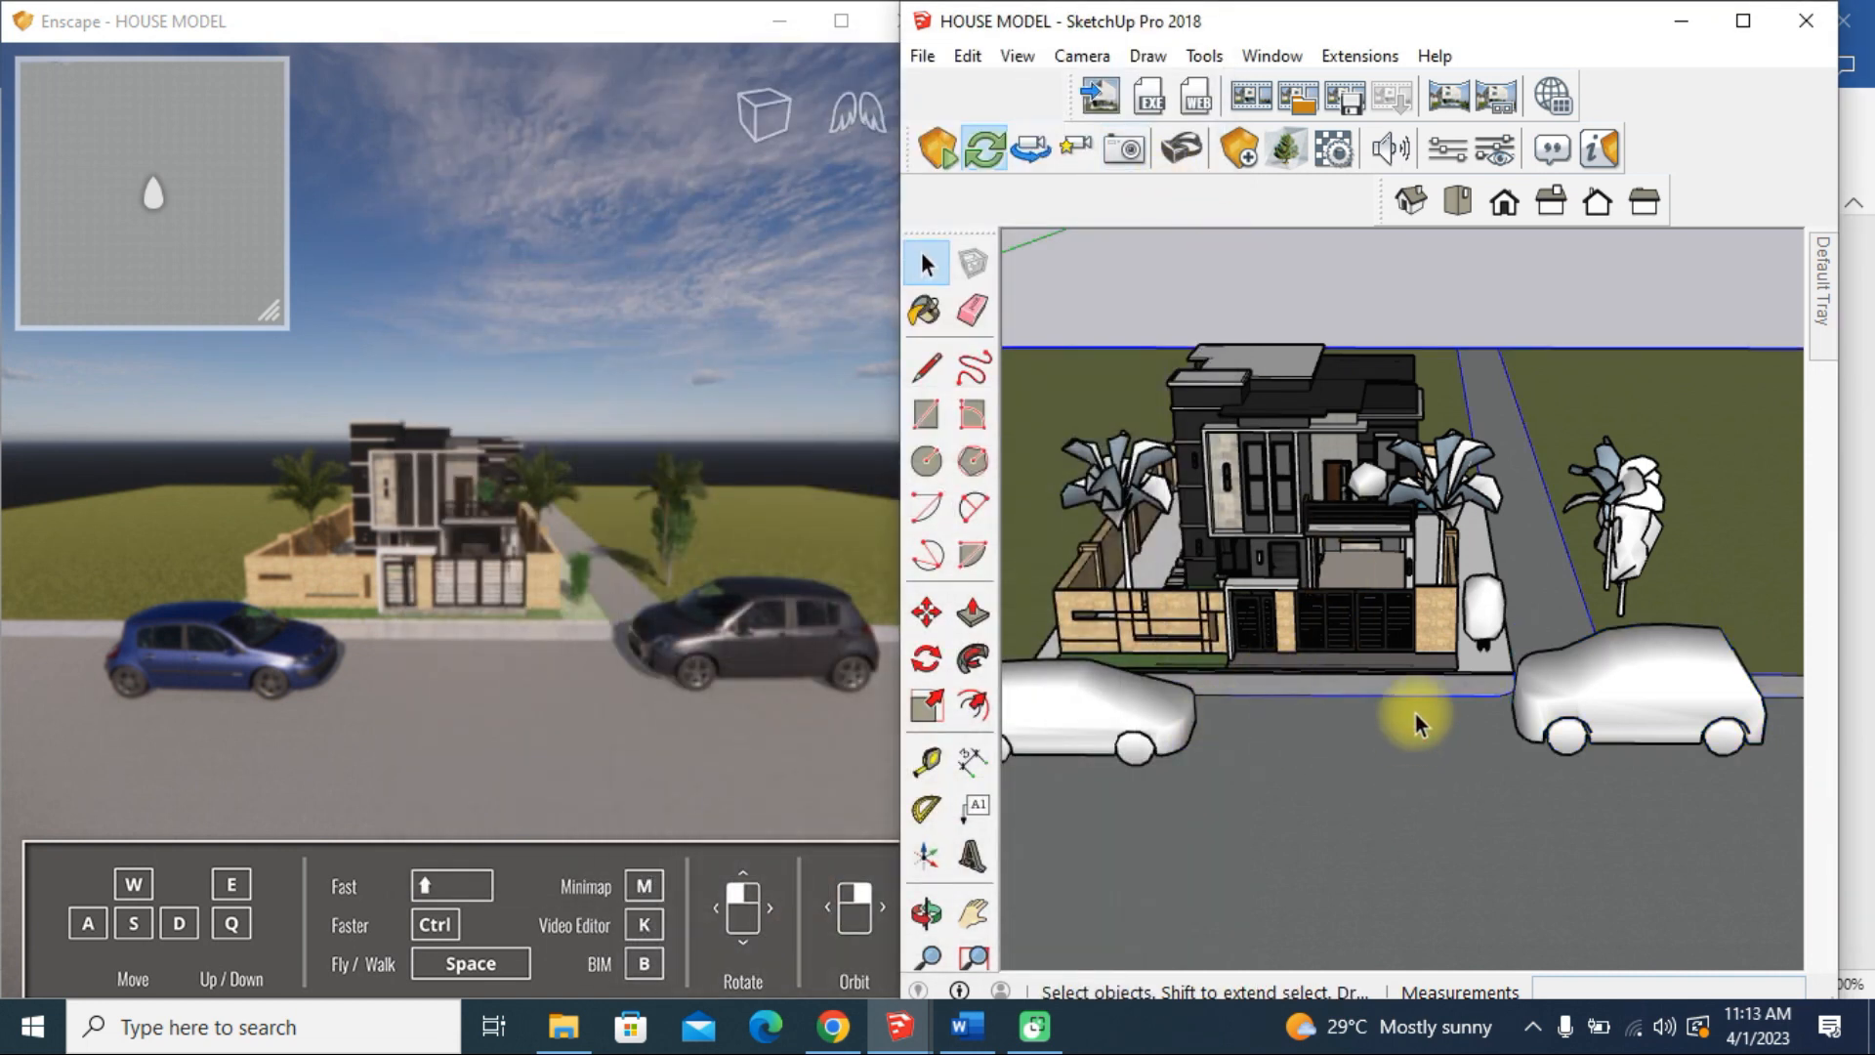
Step: Add a downward Enscape spot light under the wall lamp on the upper-floor stone panel and align its tip with the lamp's underside
scroll(1535, 617, down, 5)
scroll(1346, 576, up, 10)
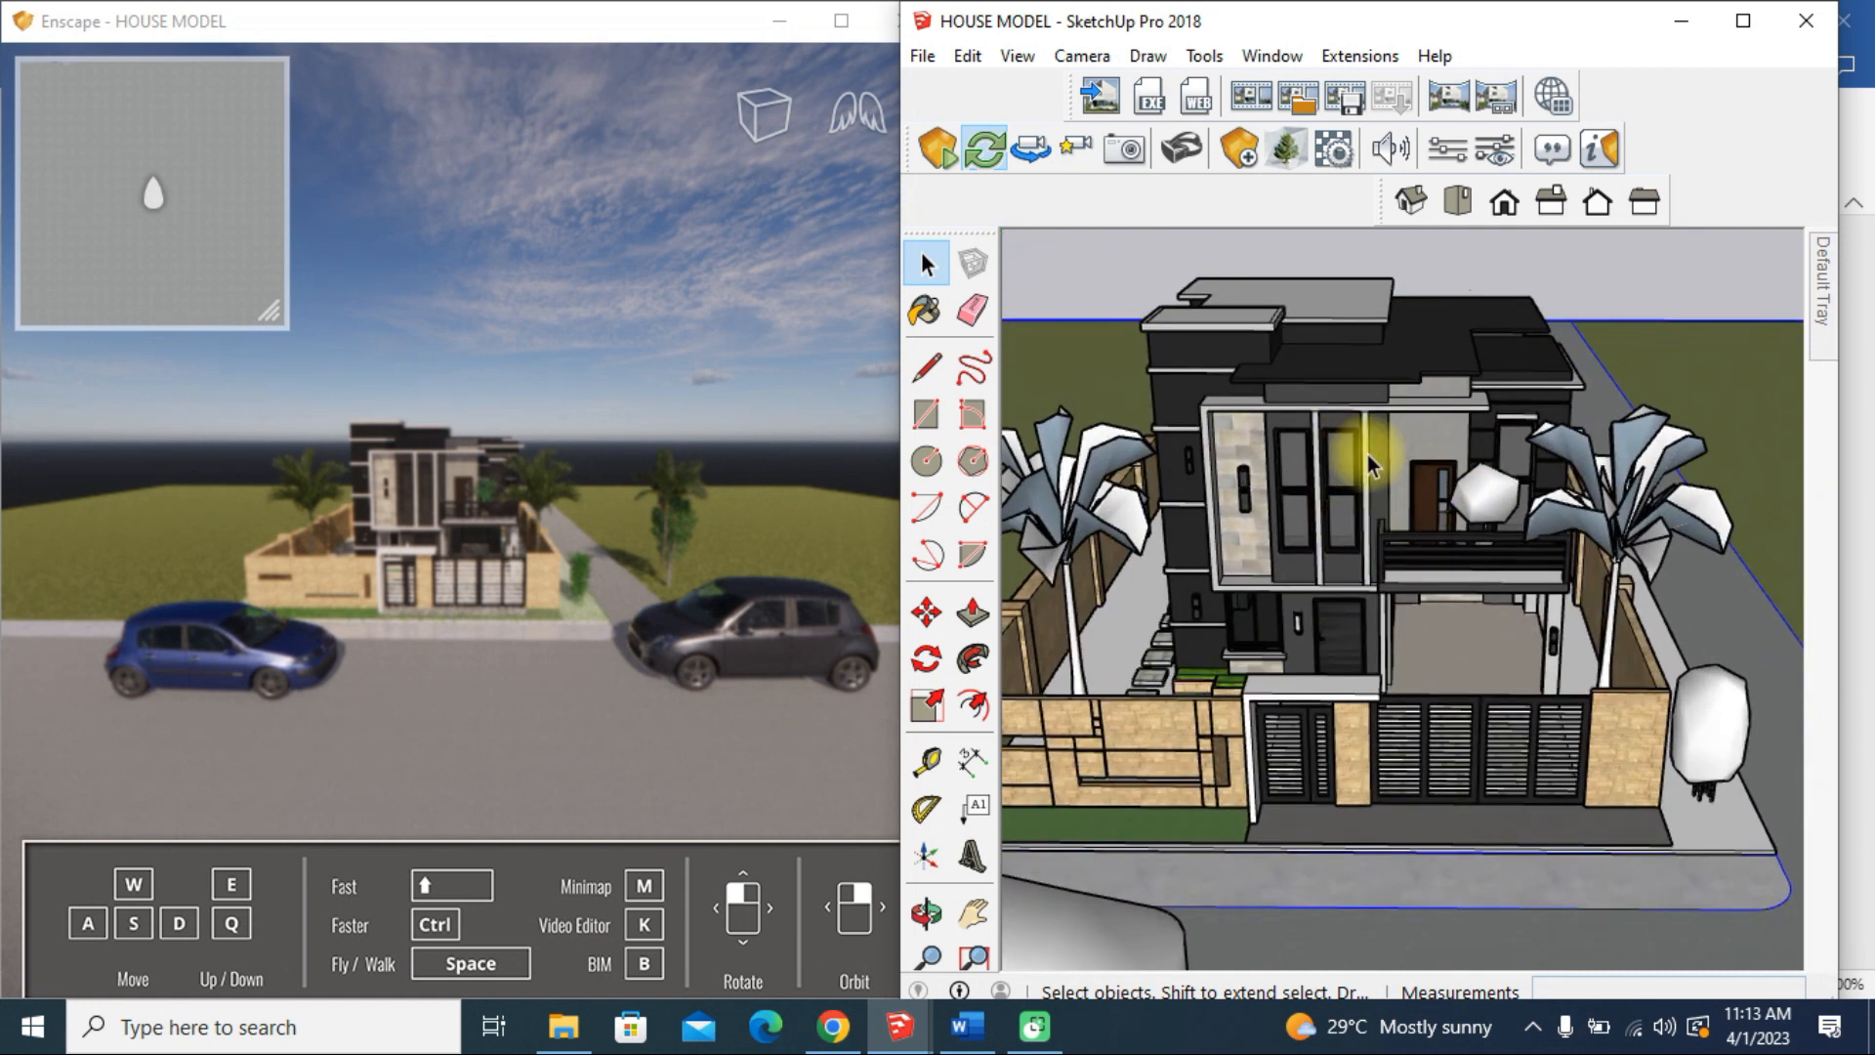
click(1228, 156)
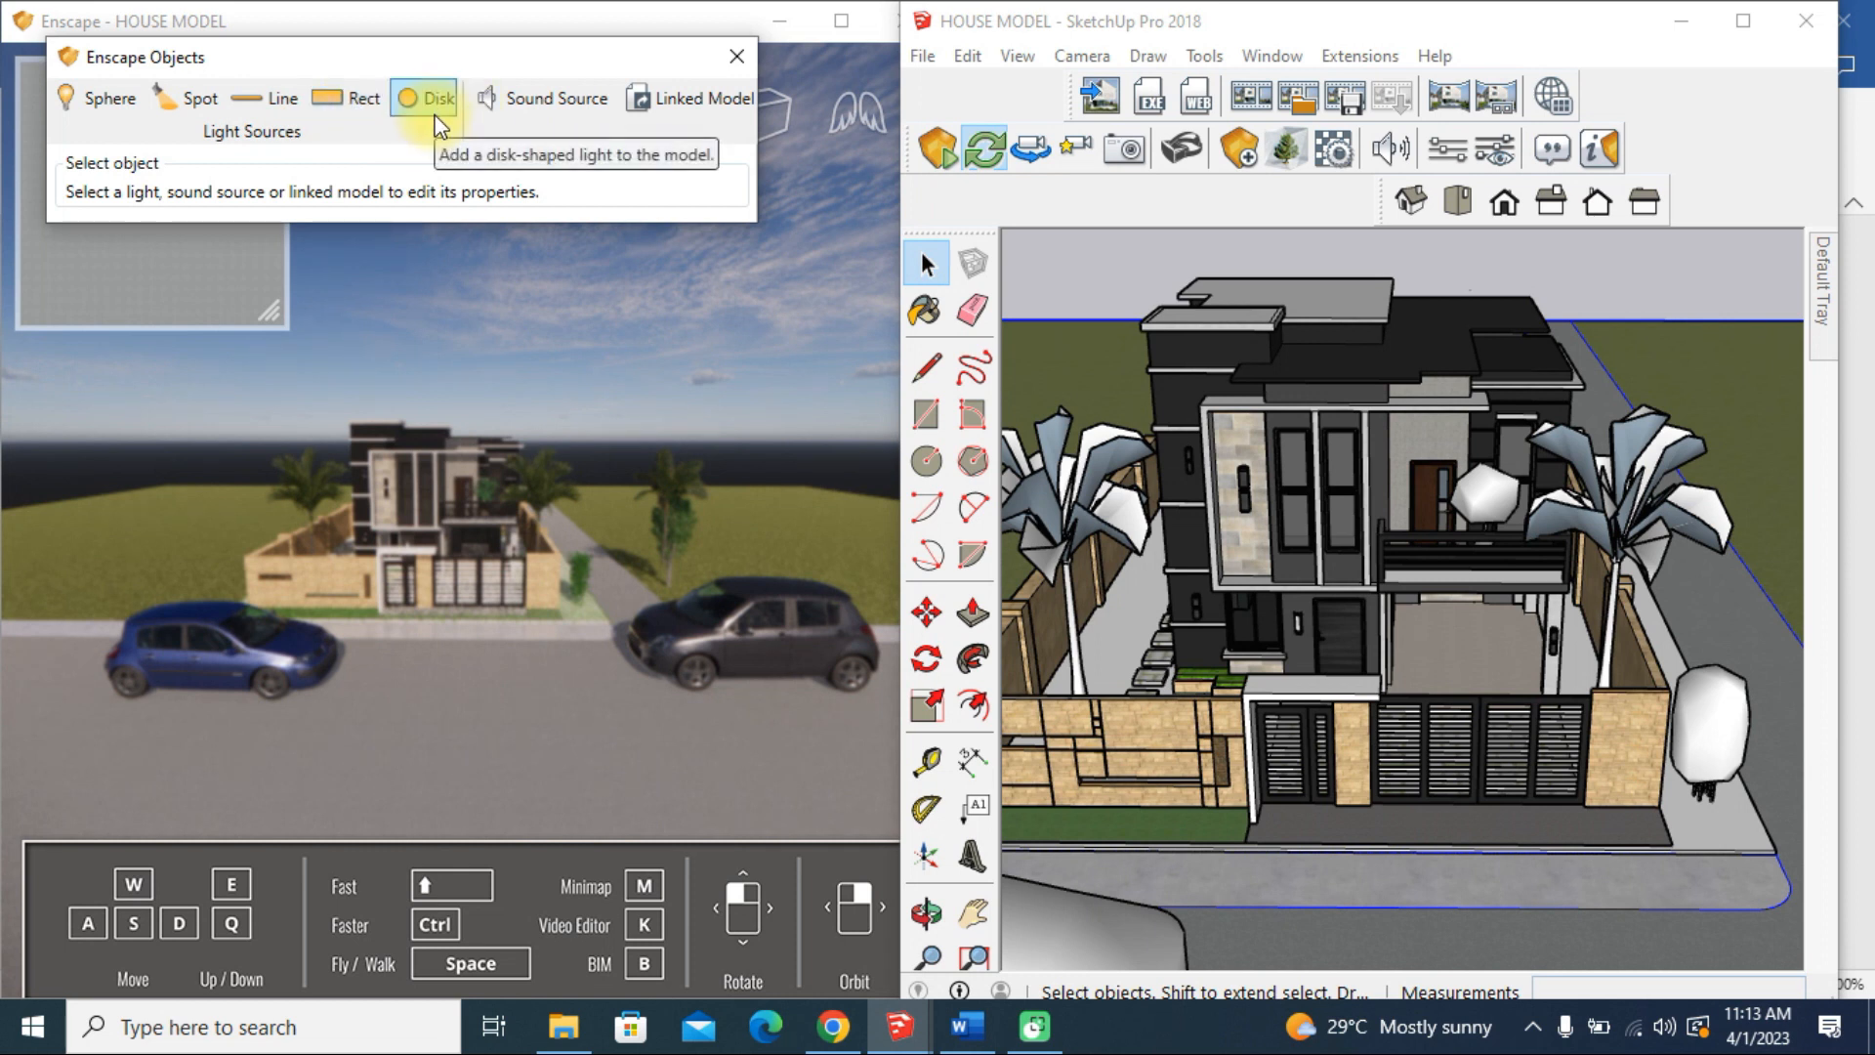
click(185, 102)
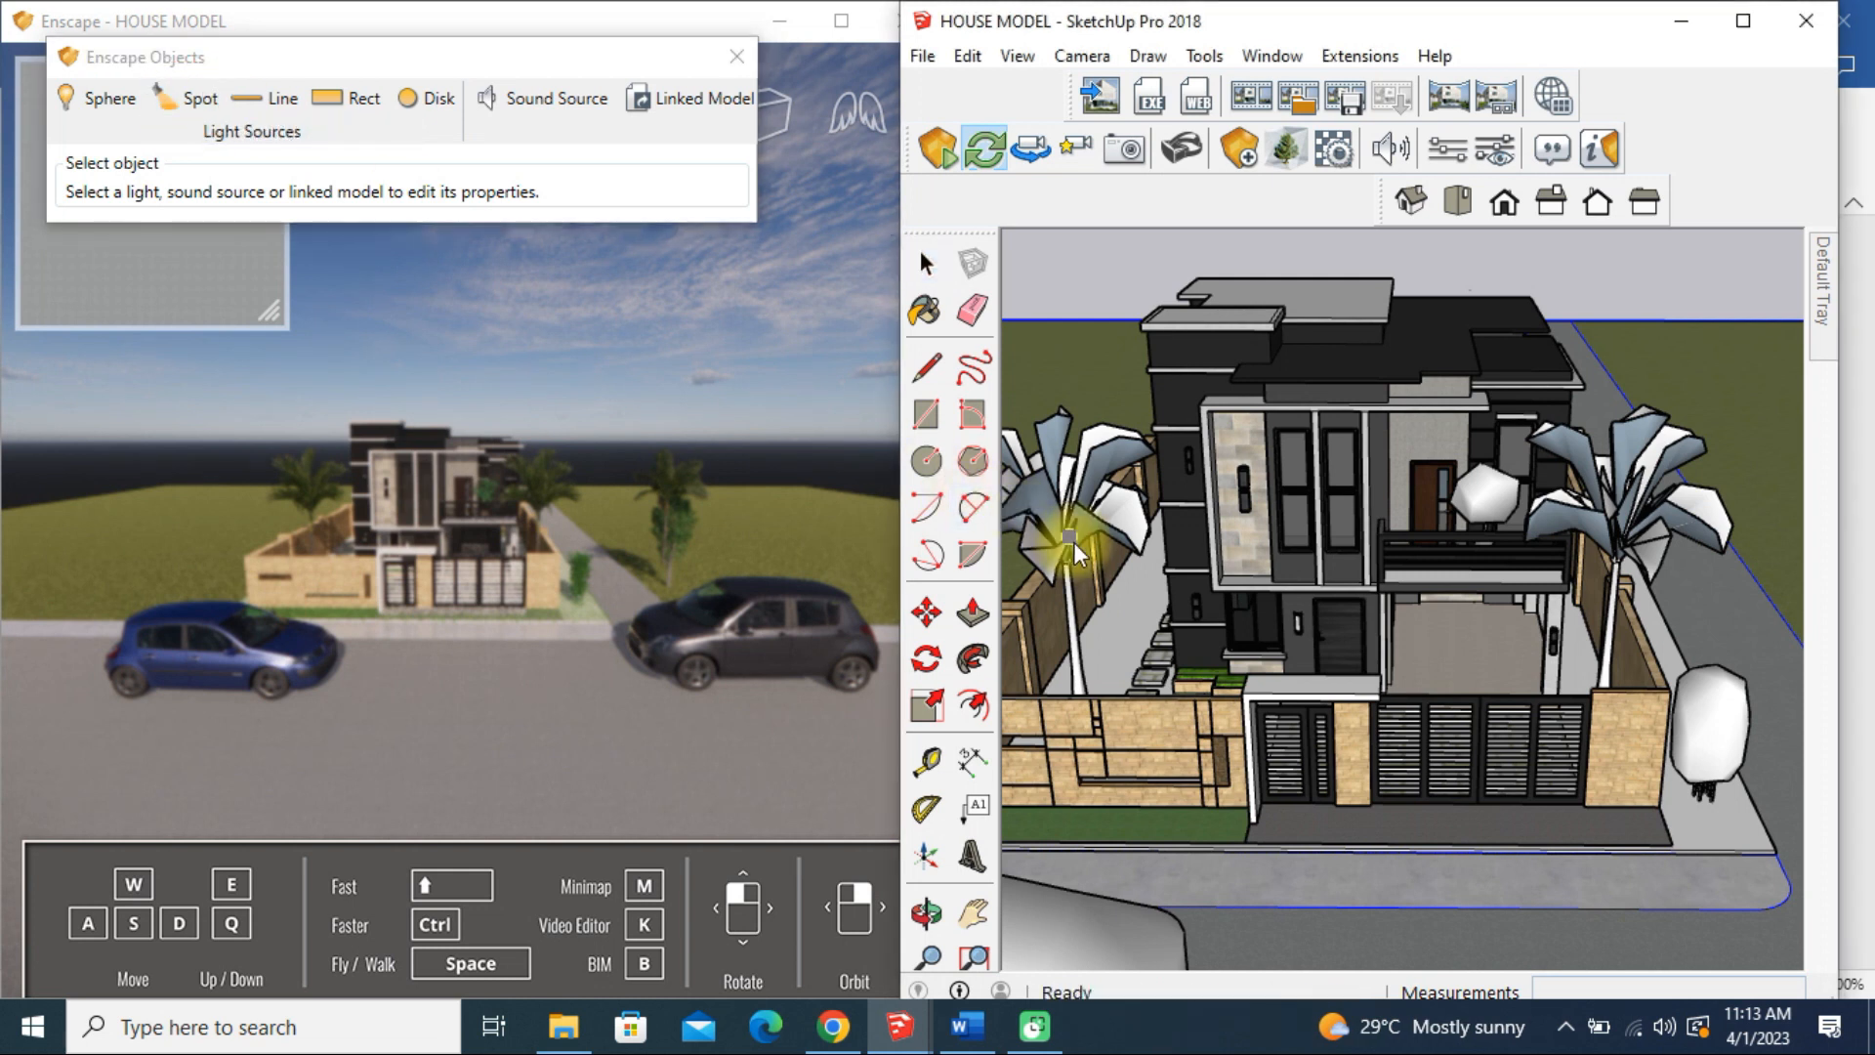
scroll(1099, 516, up, 10)
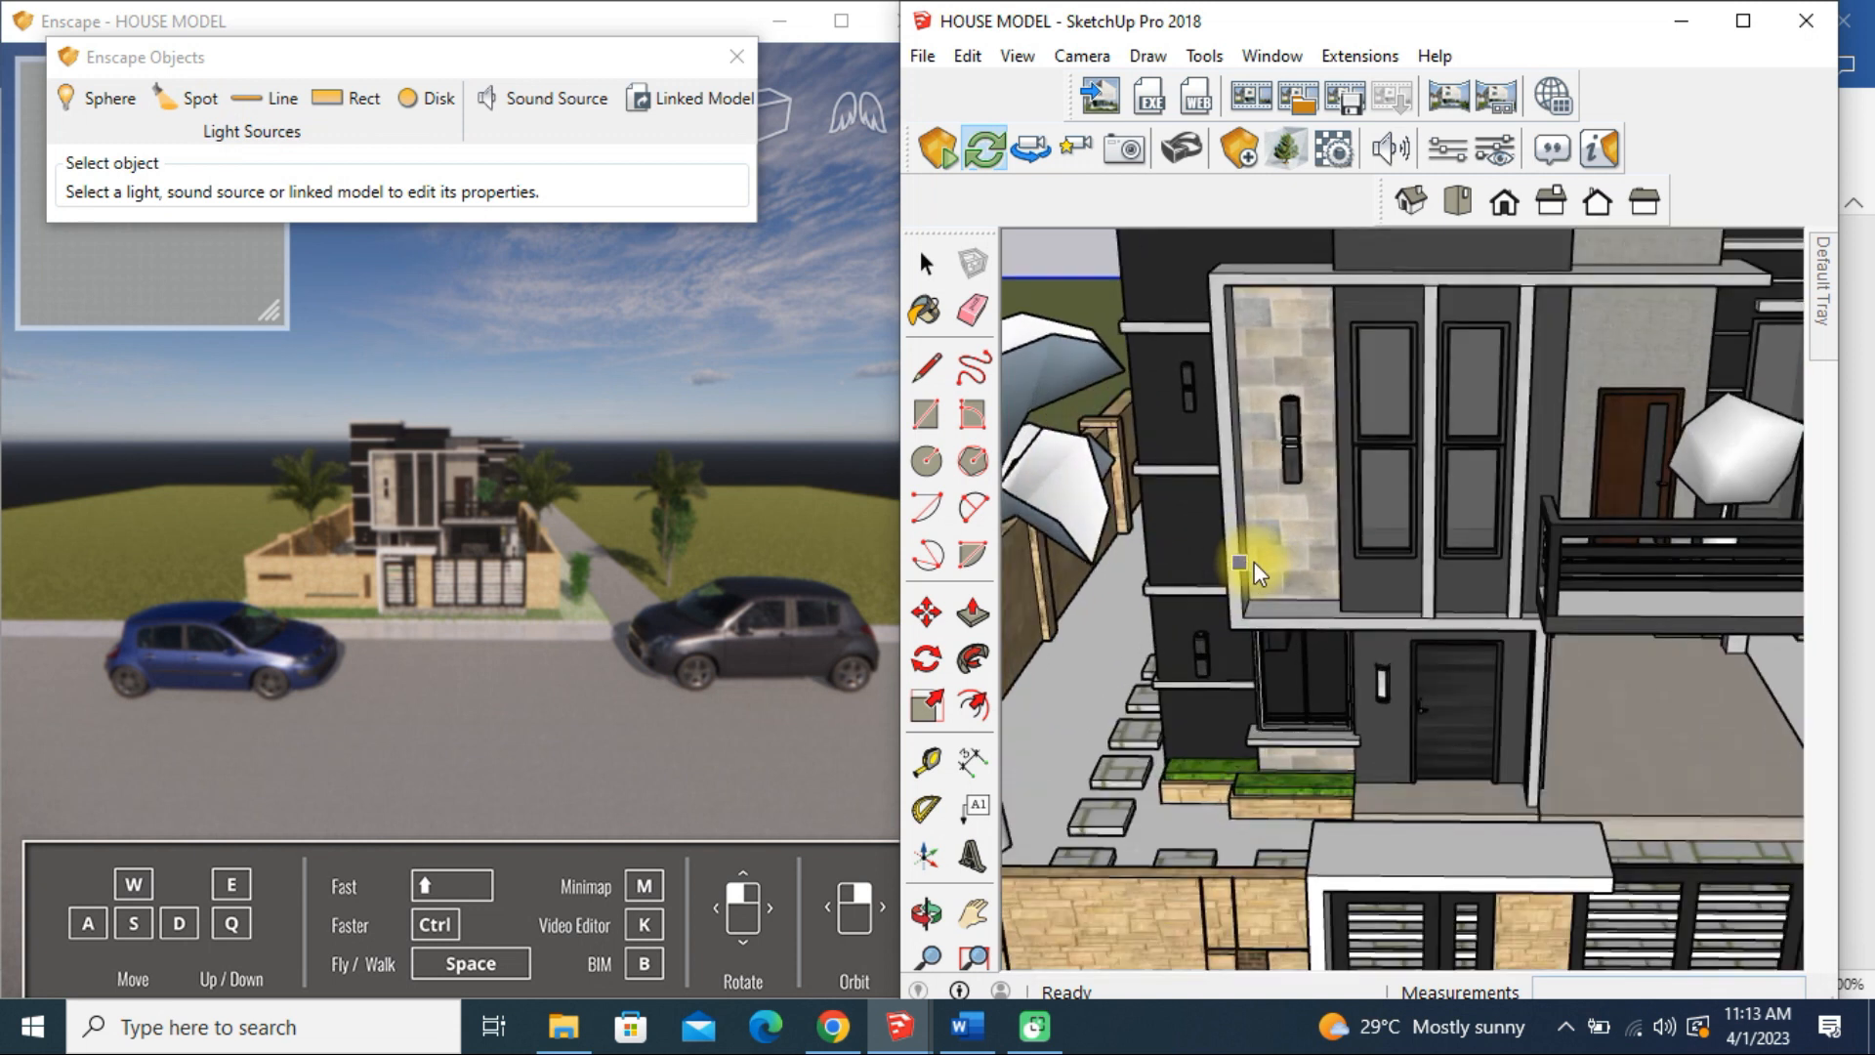
scroll(1273, 451, up, 5)
click(1299, 429)
click(1315, 552)
click(1293, 426)
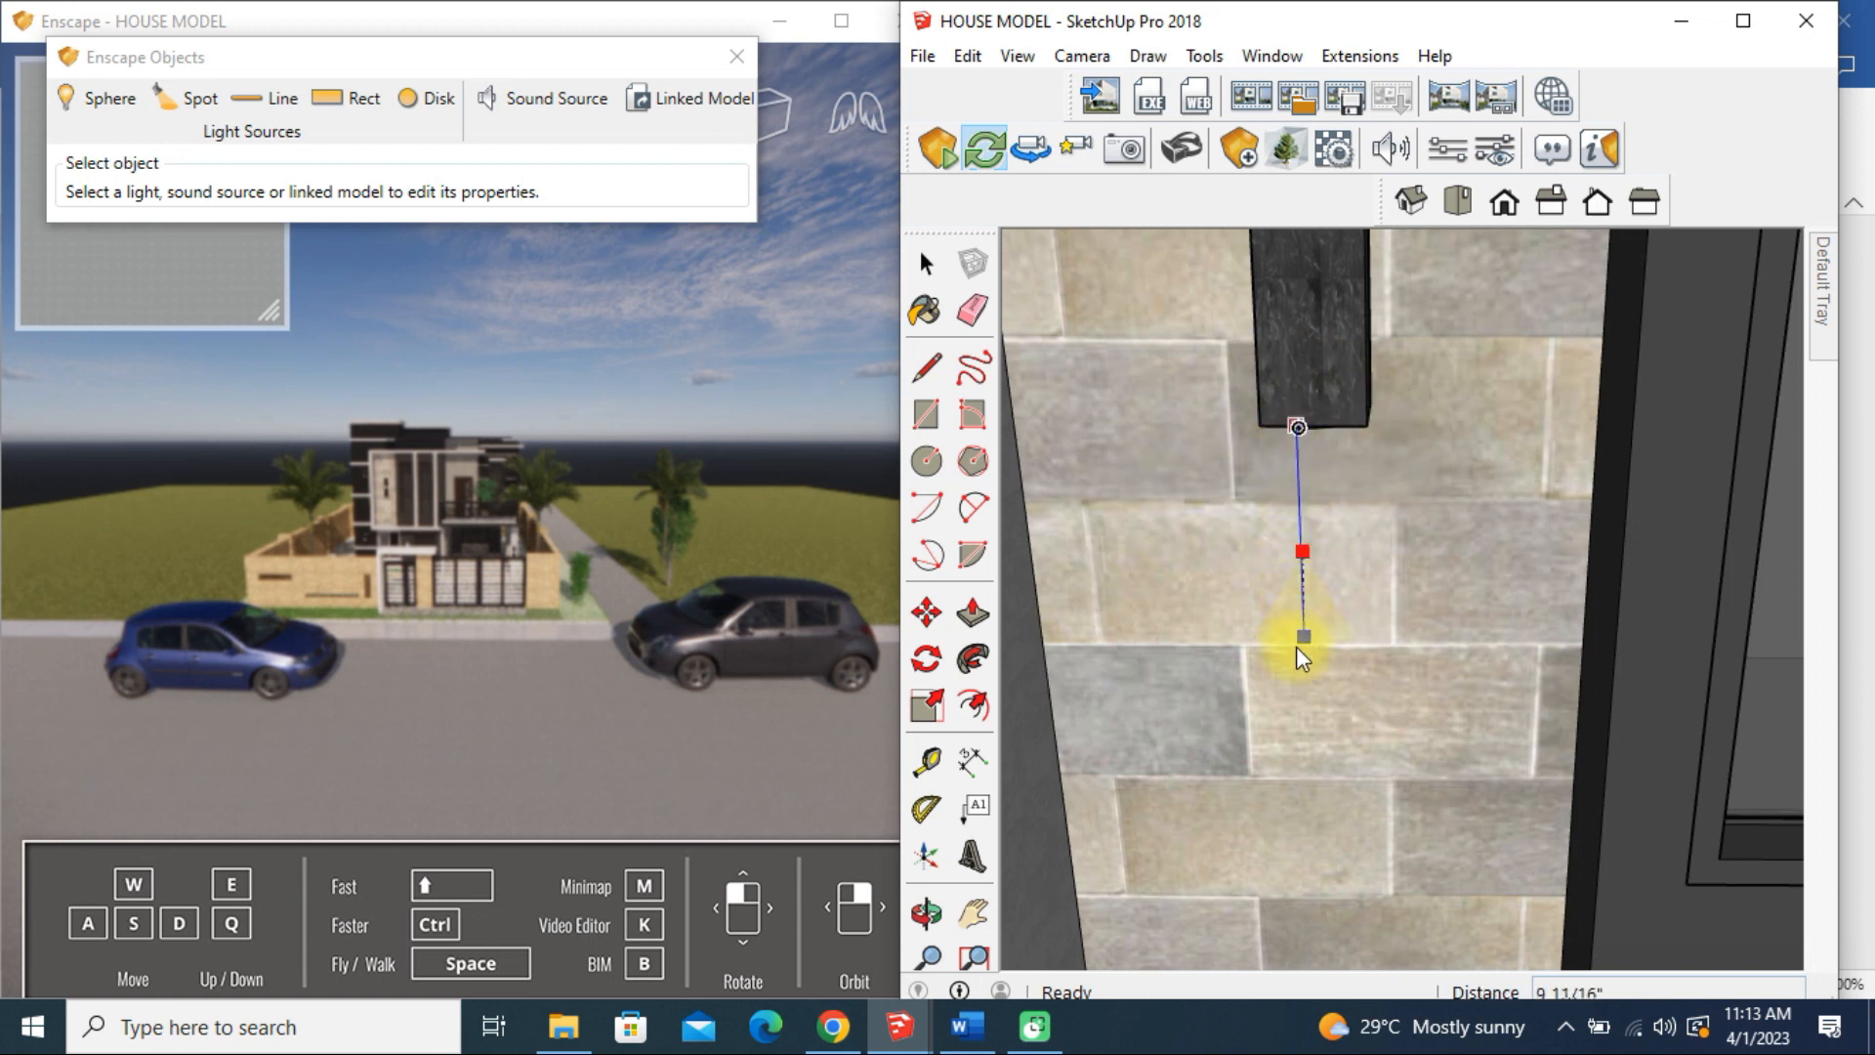
click(1297, 698)
key(m)
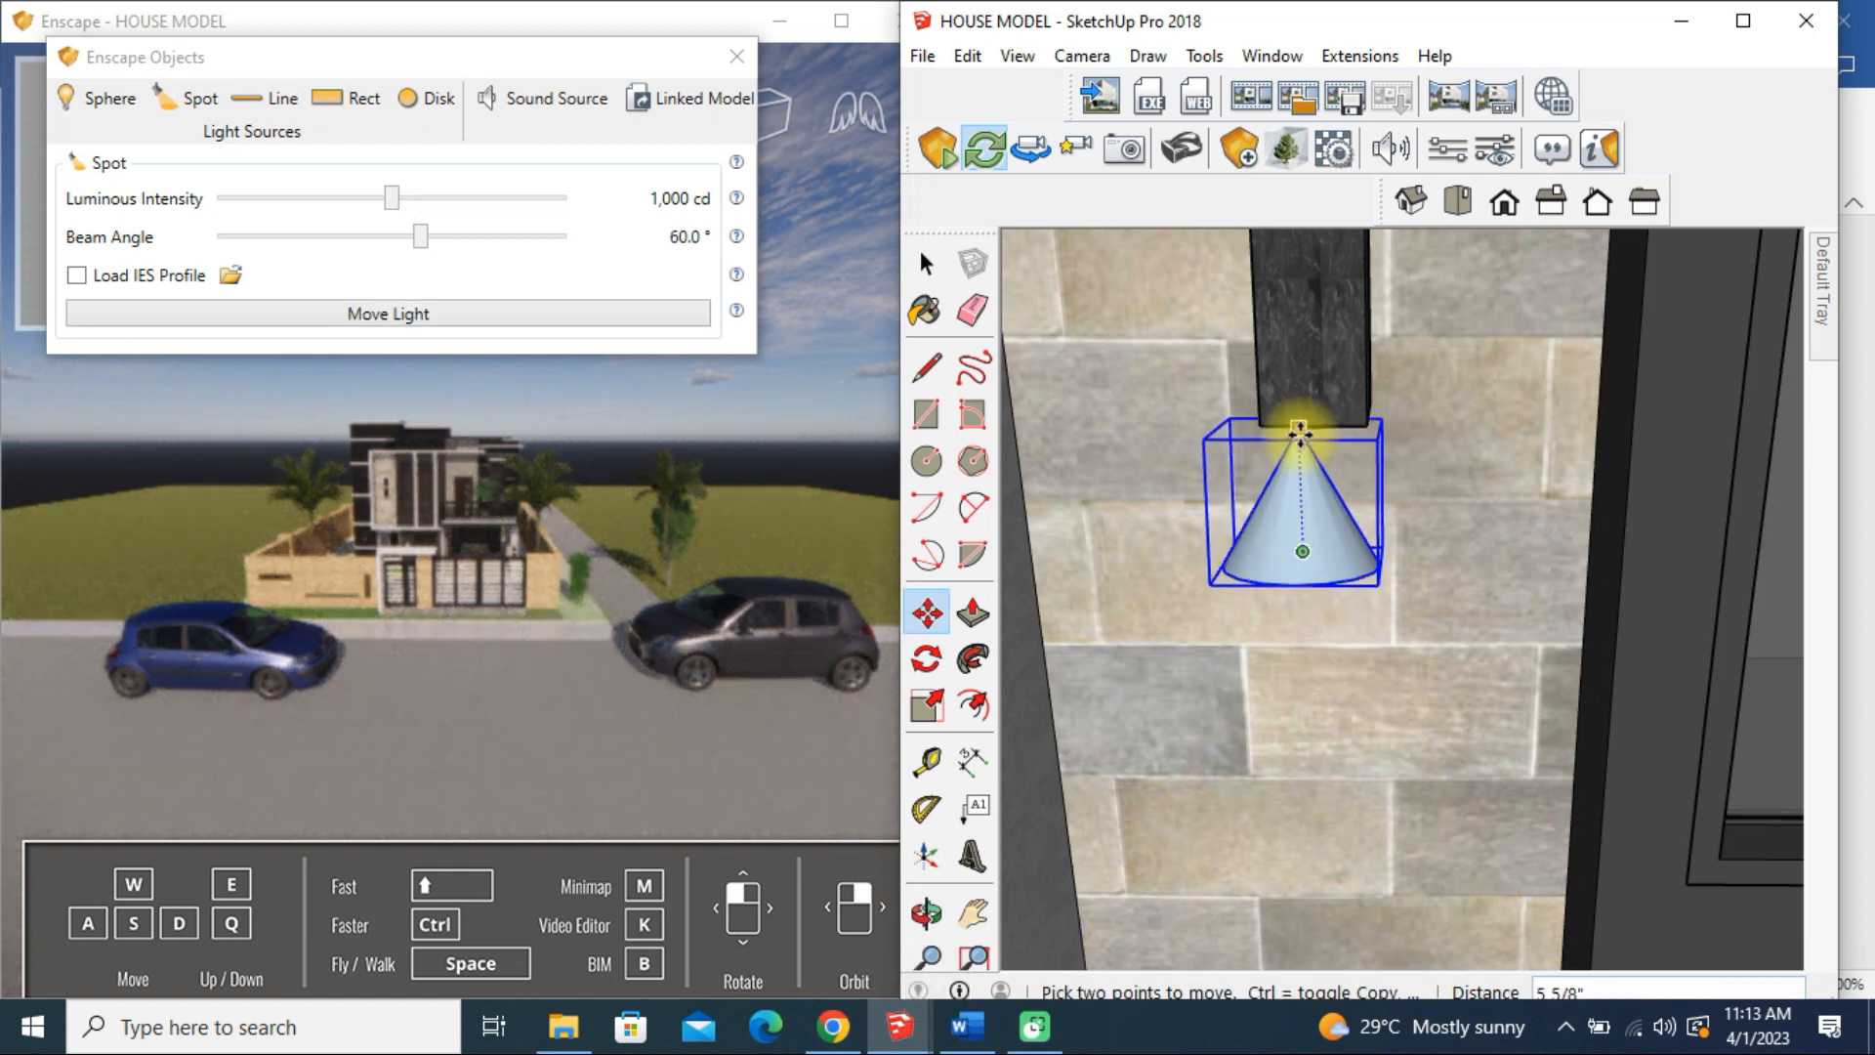
click(1296, 427)
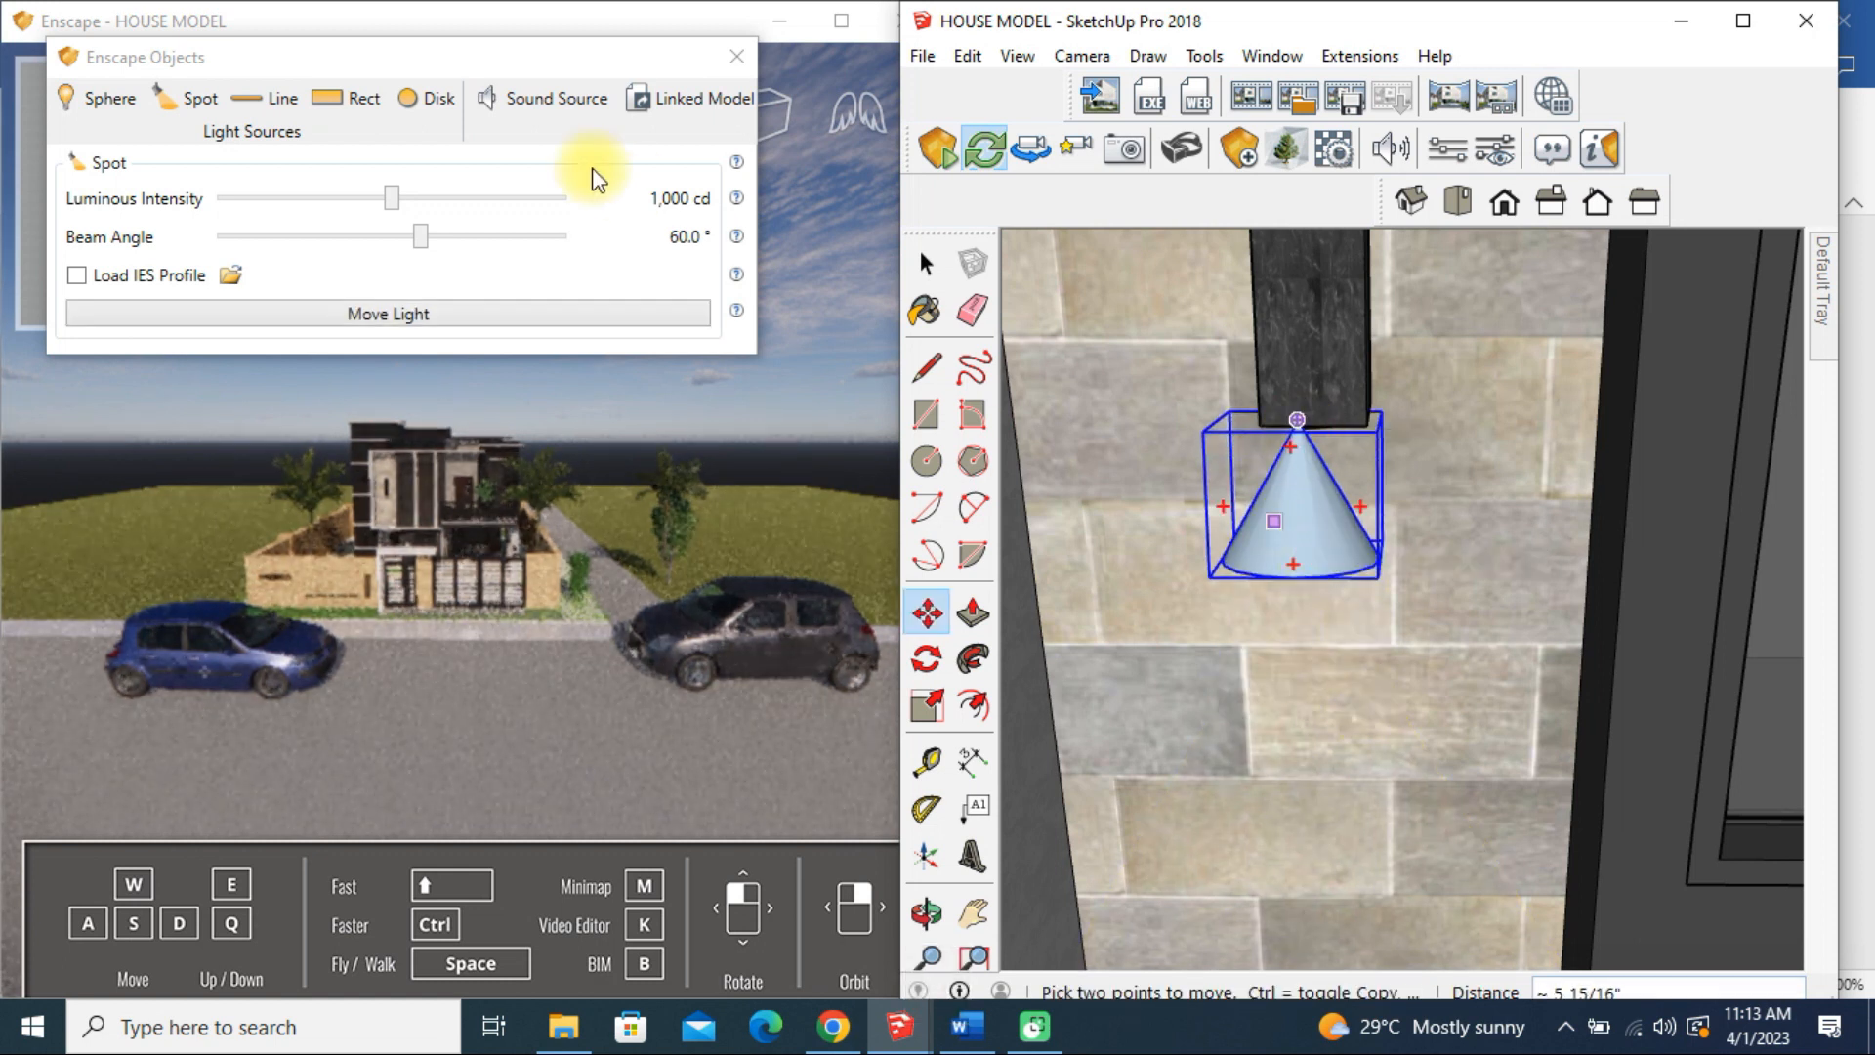
Step: Set the spot light's luminous intensity to 1,000,000 cd and its beam angle to 69.6°, checking the lit facade in the render
drag(393, 202, 591, 214)
scroll(367, 525, up, 6)
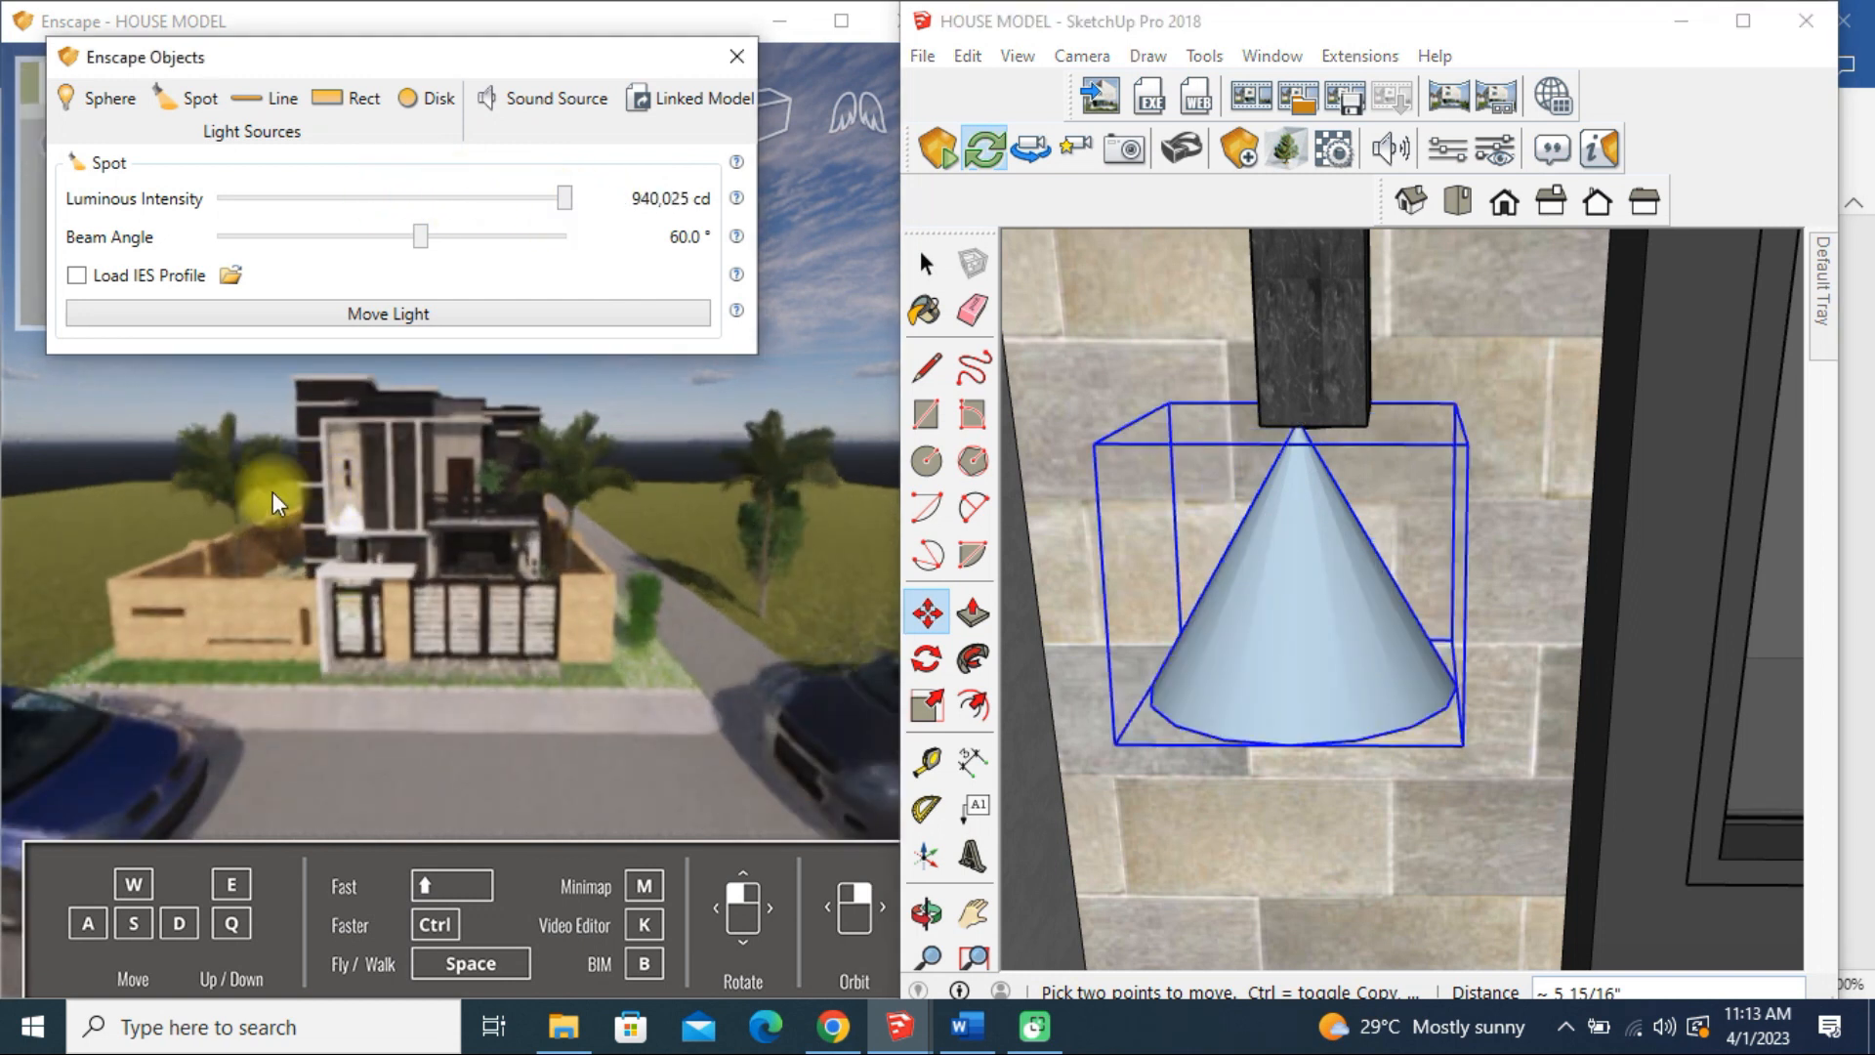
key(a)
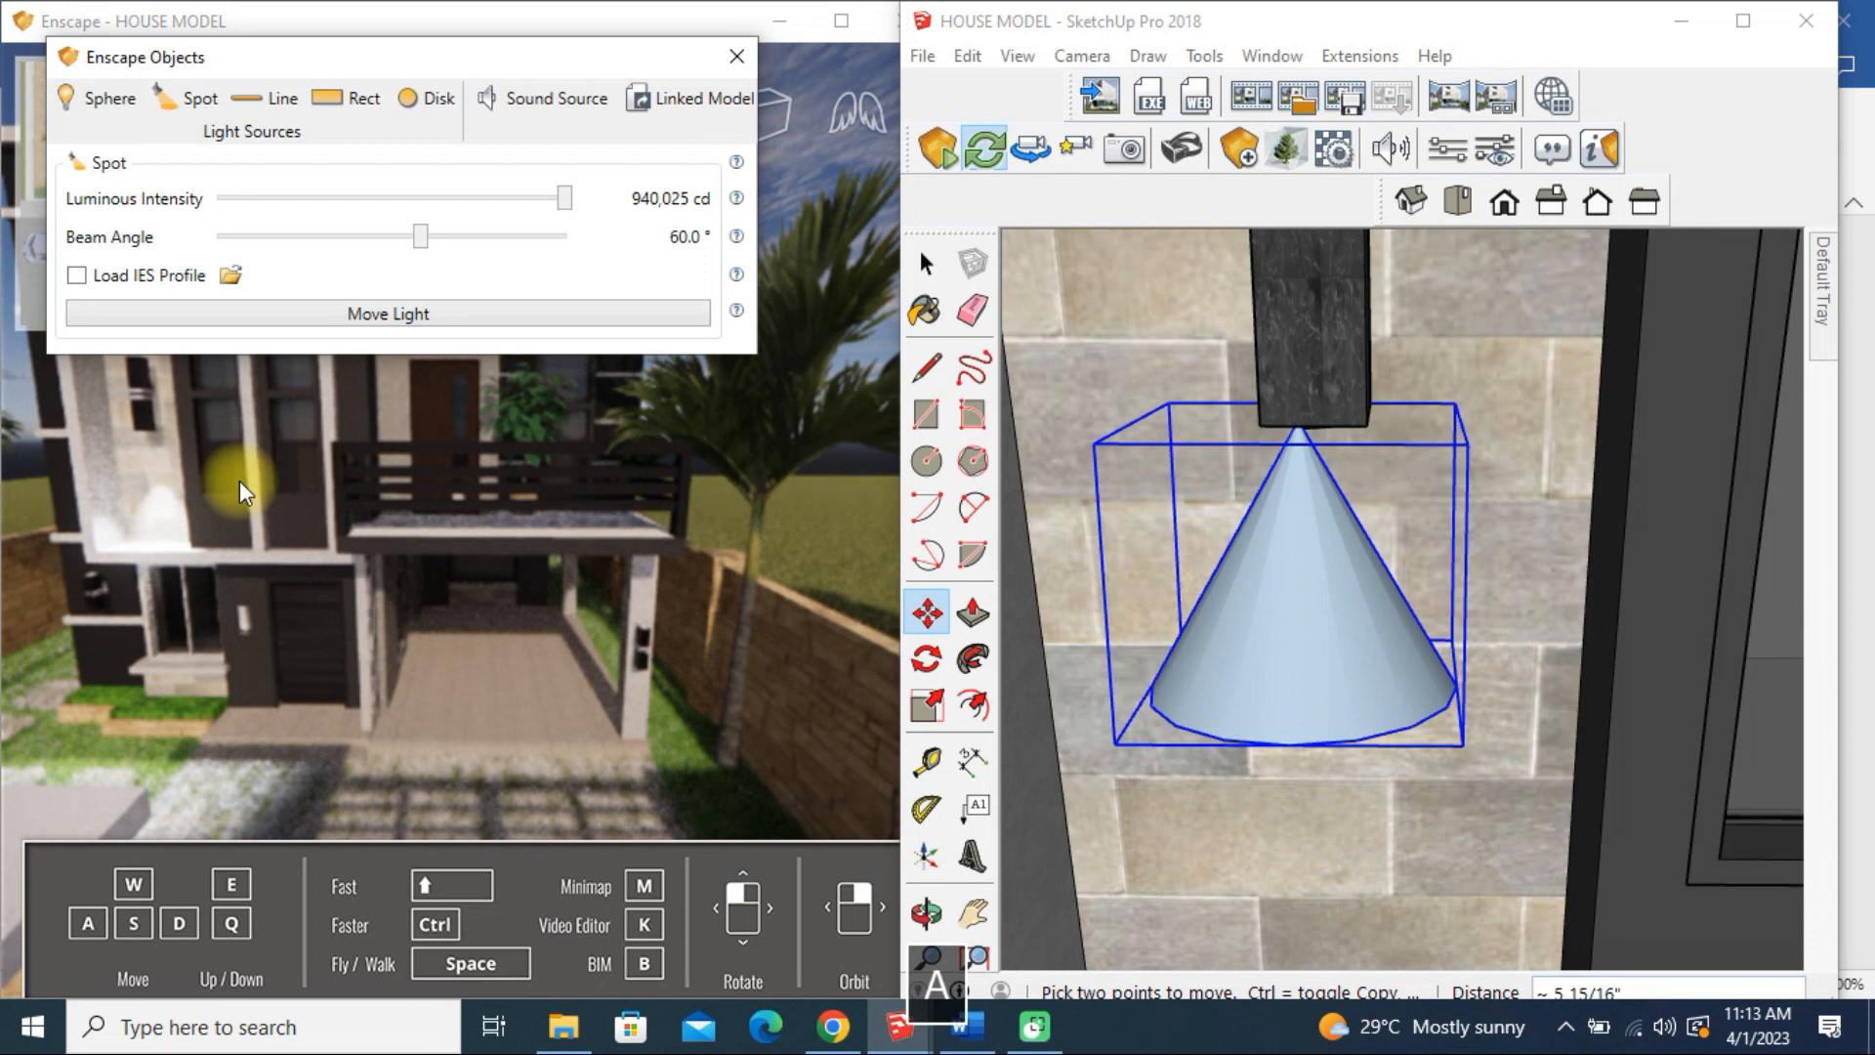
click(230, 511)
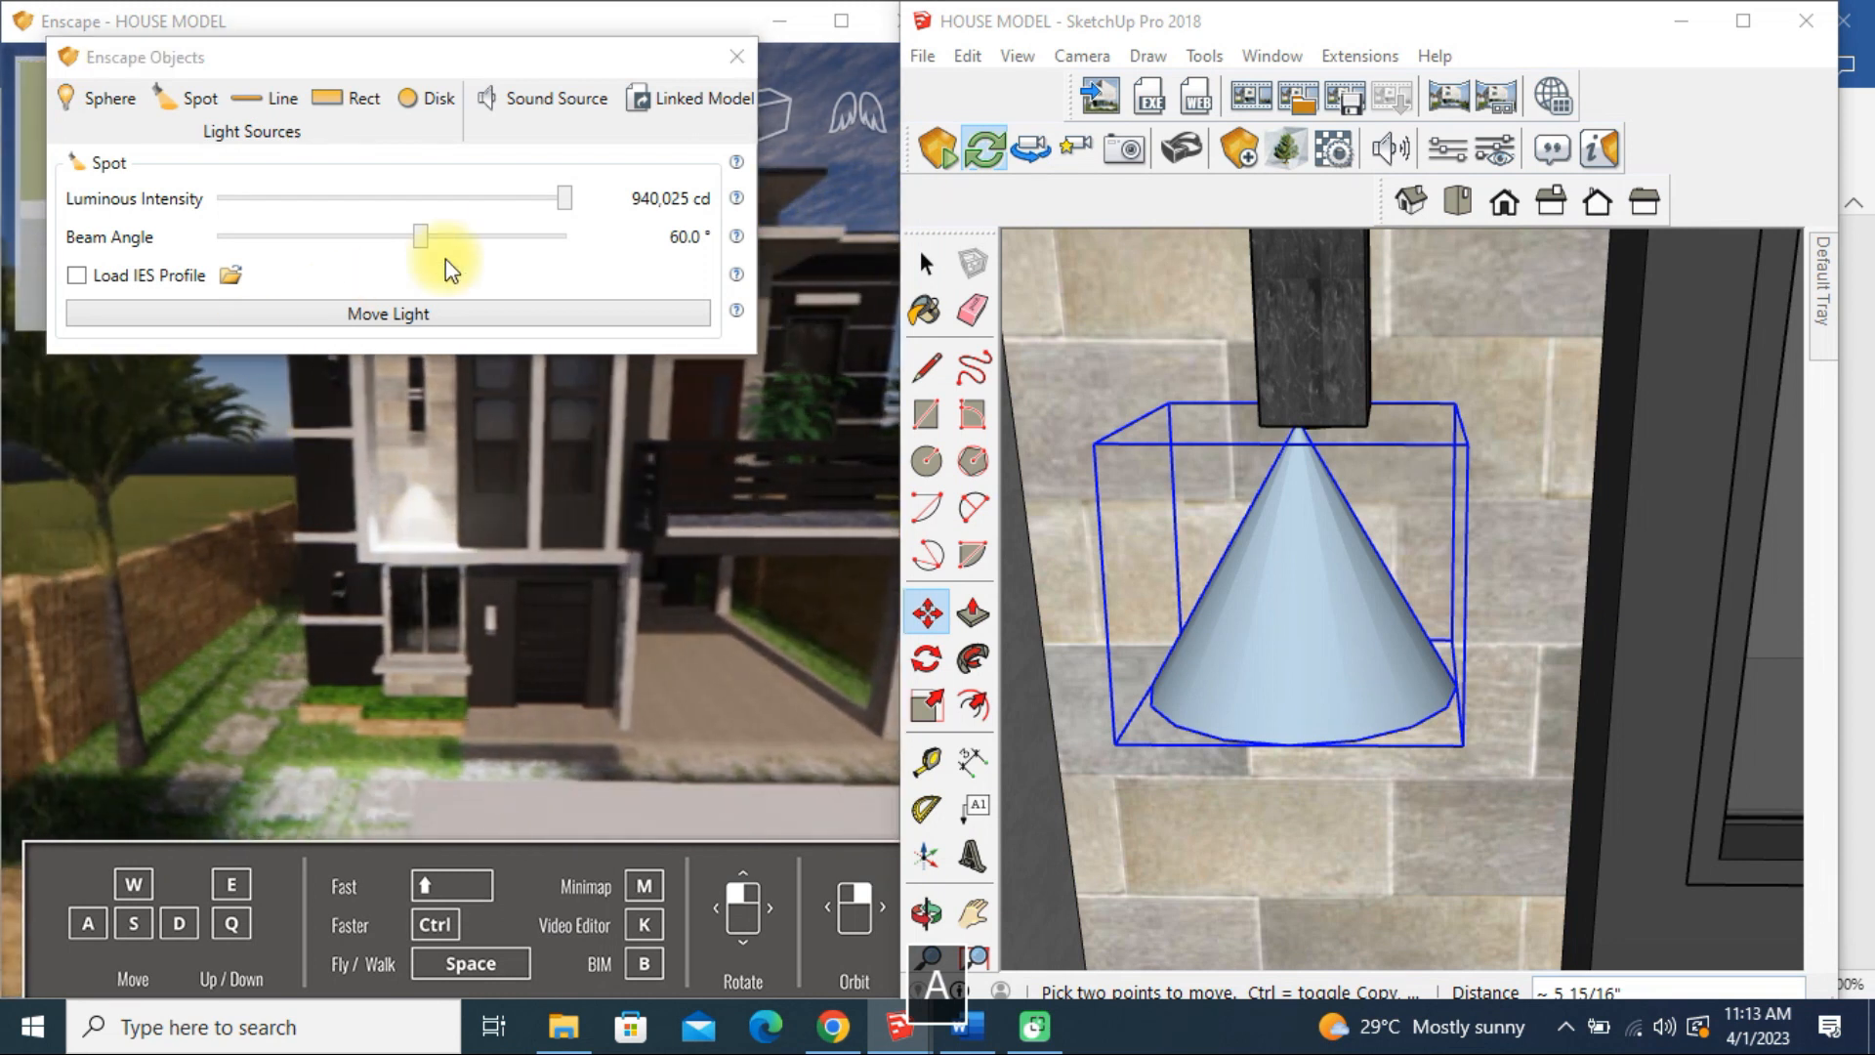
mouse_move(421, 237)
mouse_down()
mouse_move(712, 284)
mouse_move(295, 298)
mouse_move(494, 306)
mouse_move(477, 319)
mouse_up()
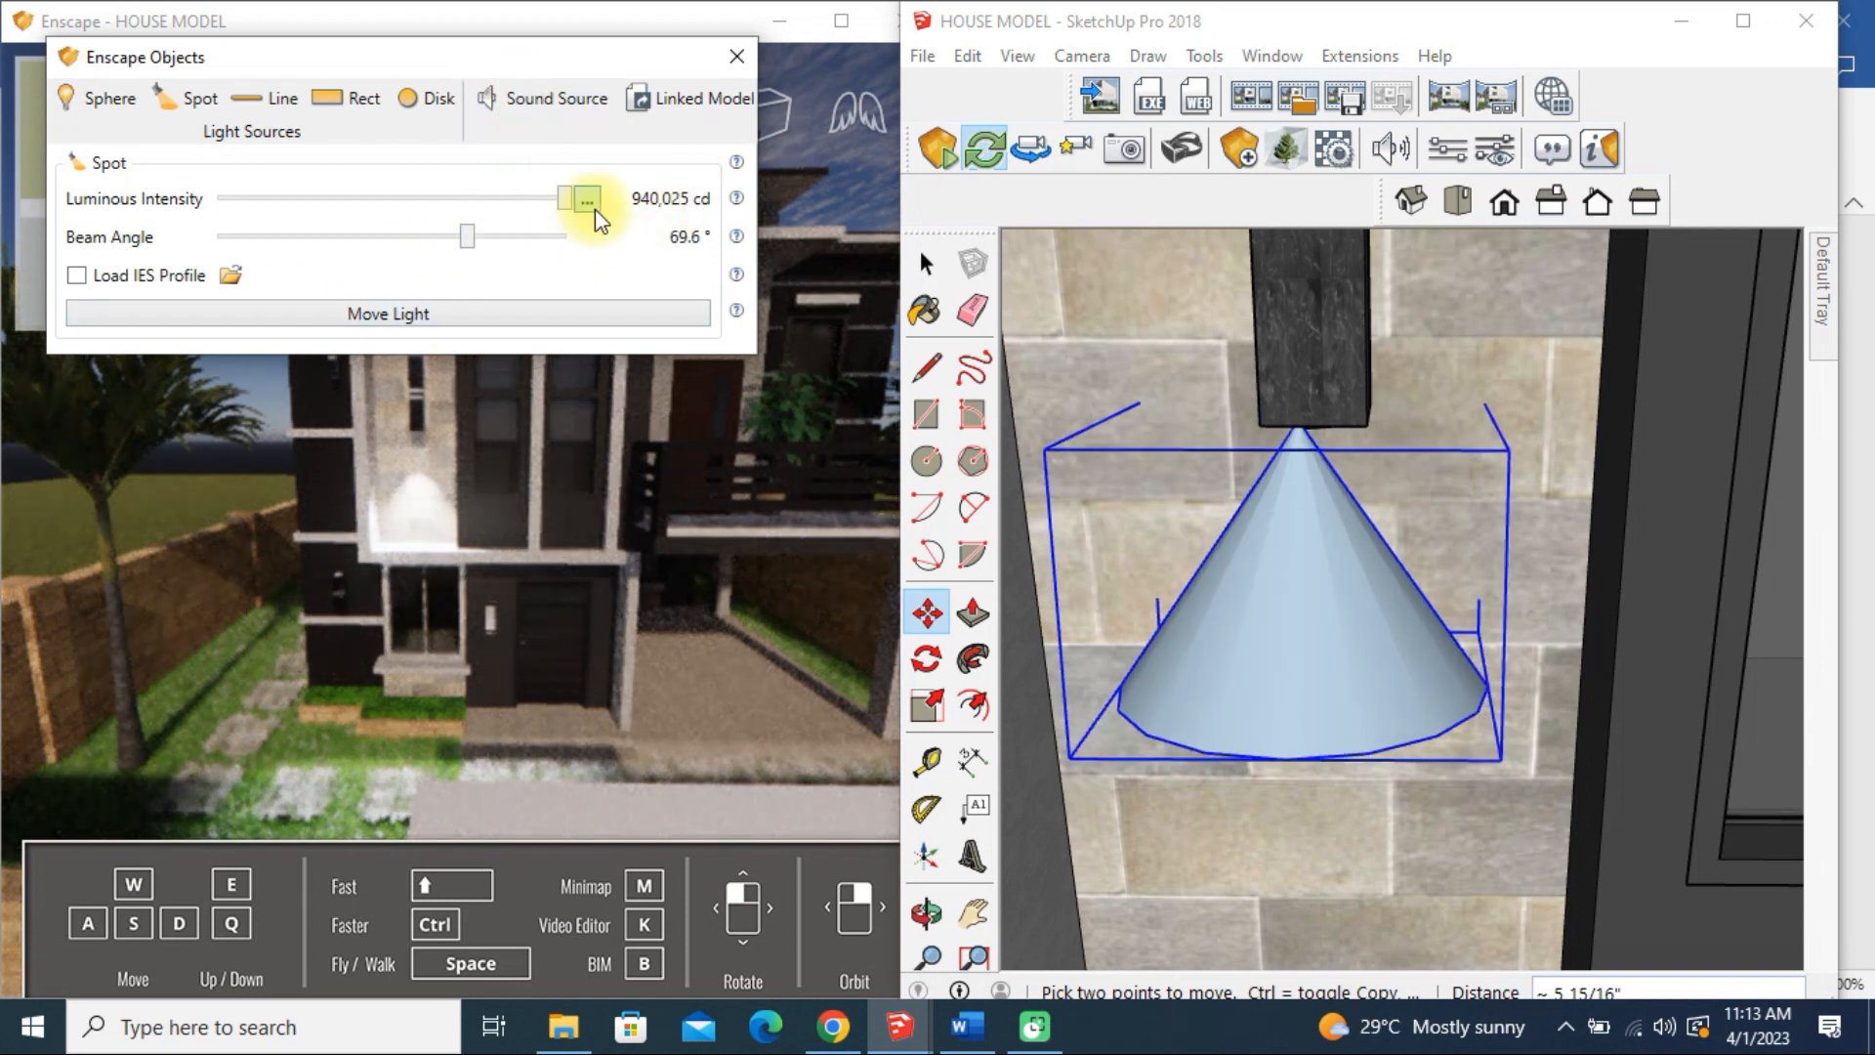
drag(560, 196, 635, 198)
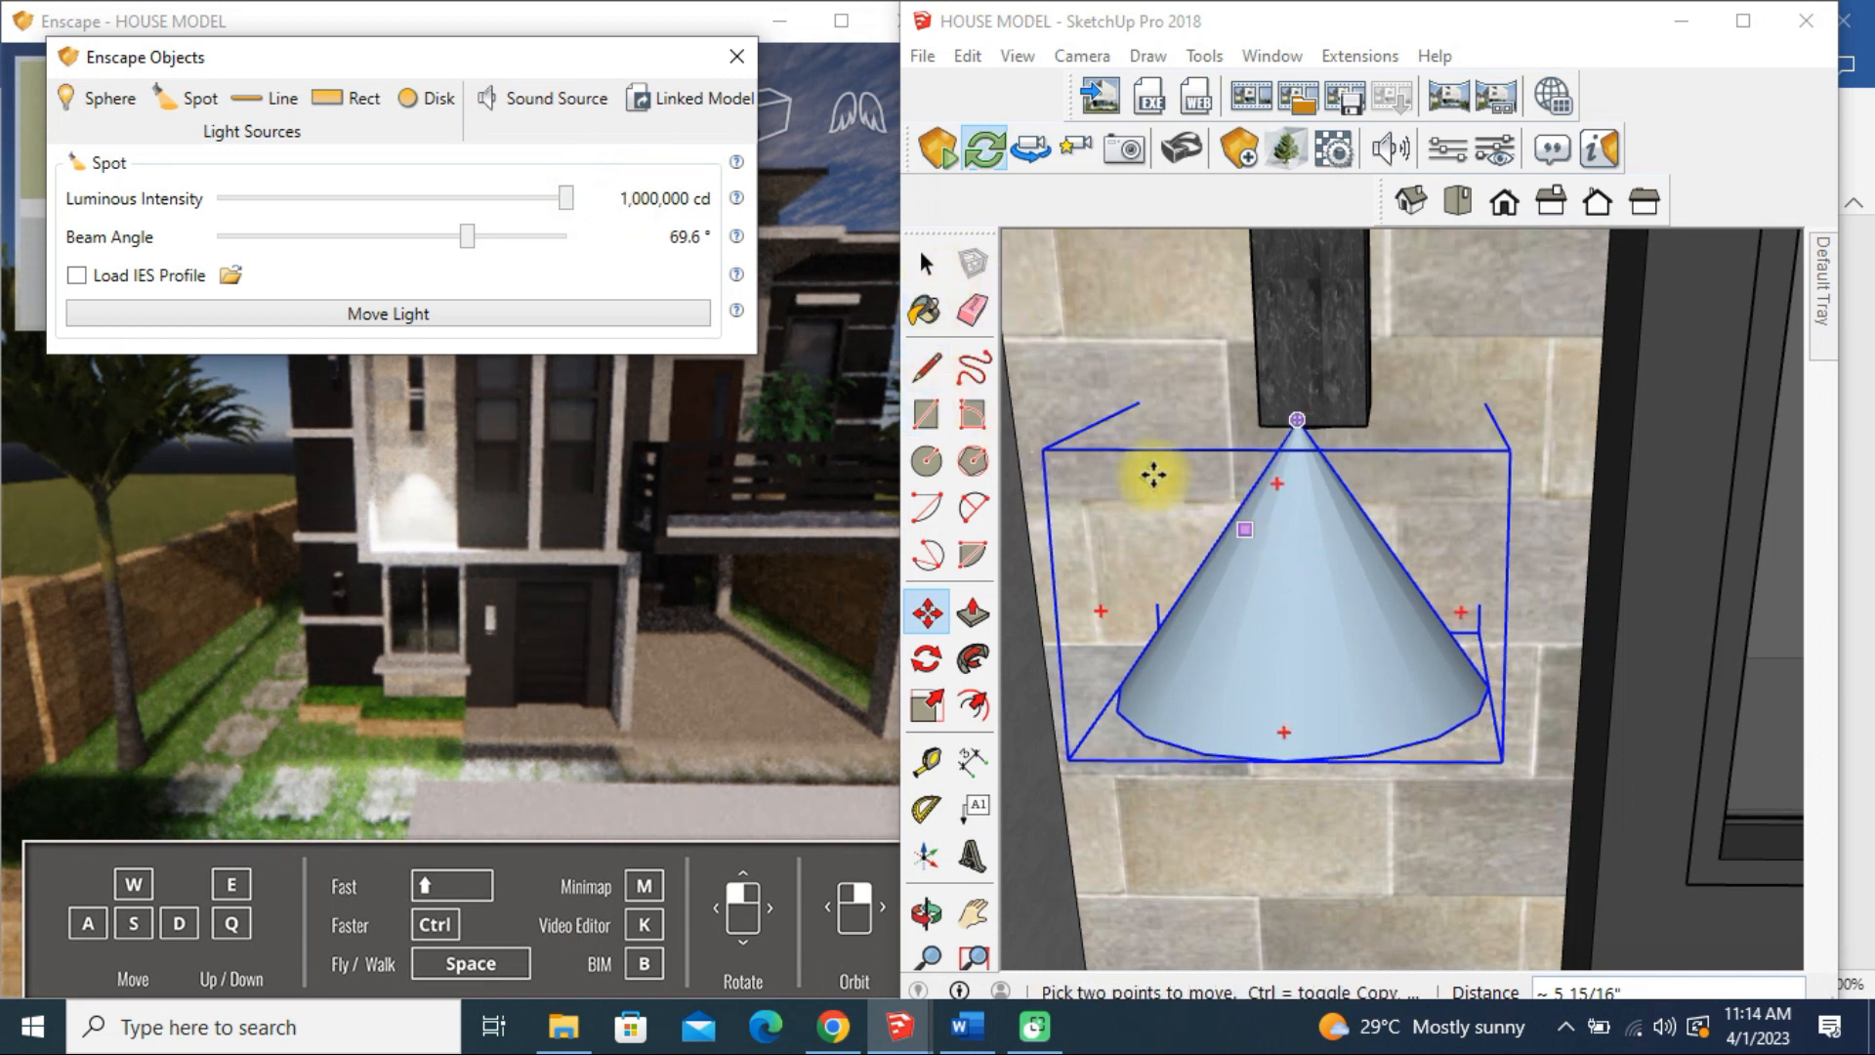
Step: Paint the spot light's cone orange to give it a warm colour and check it in the render
click(919, 310)
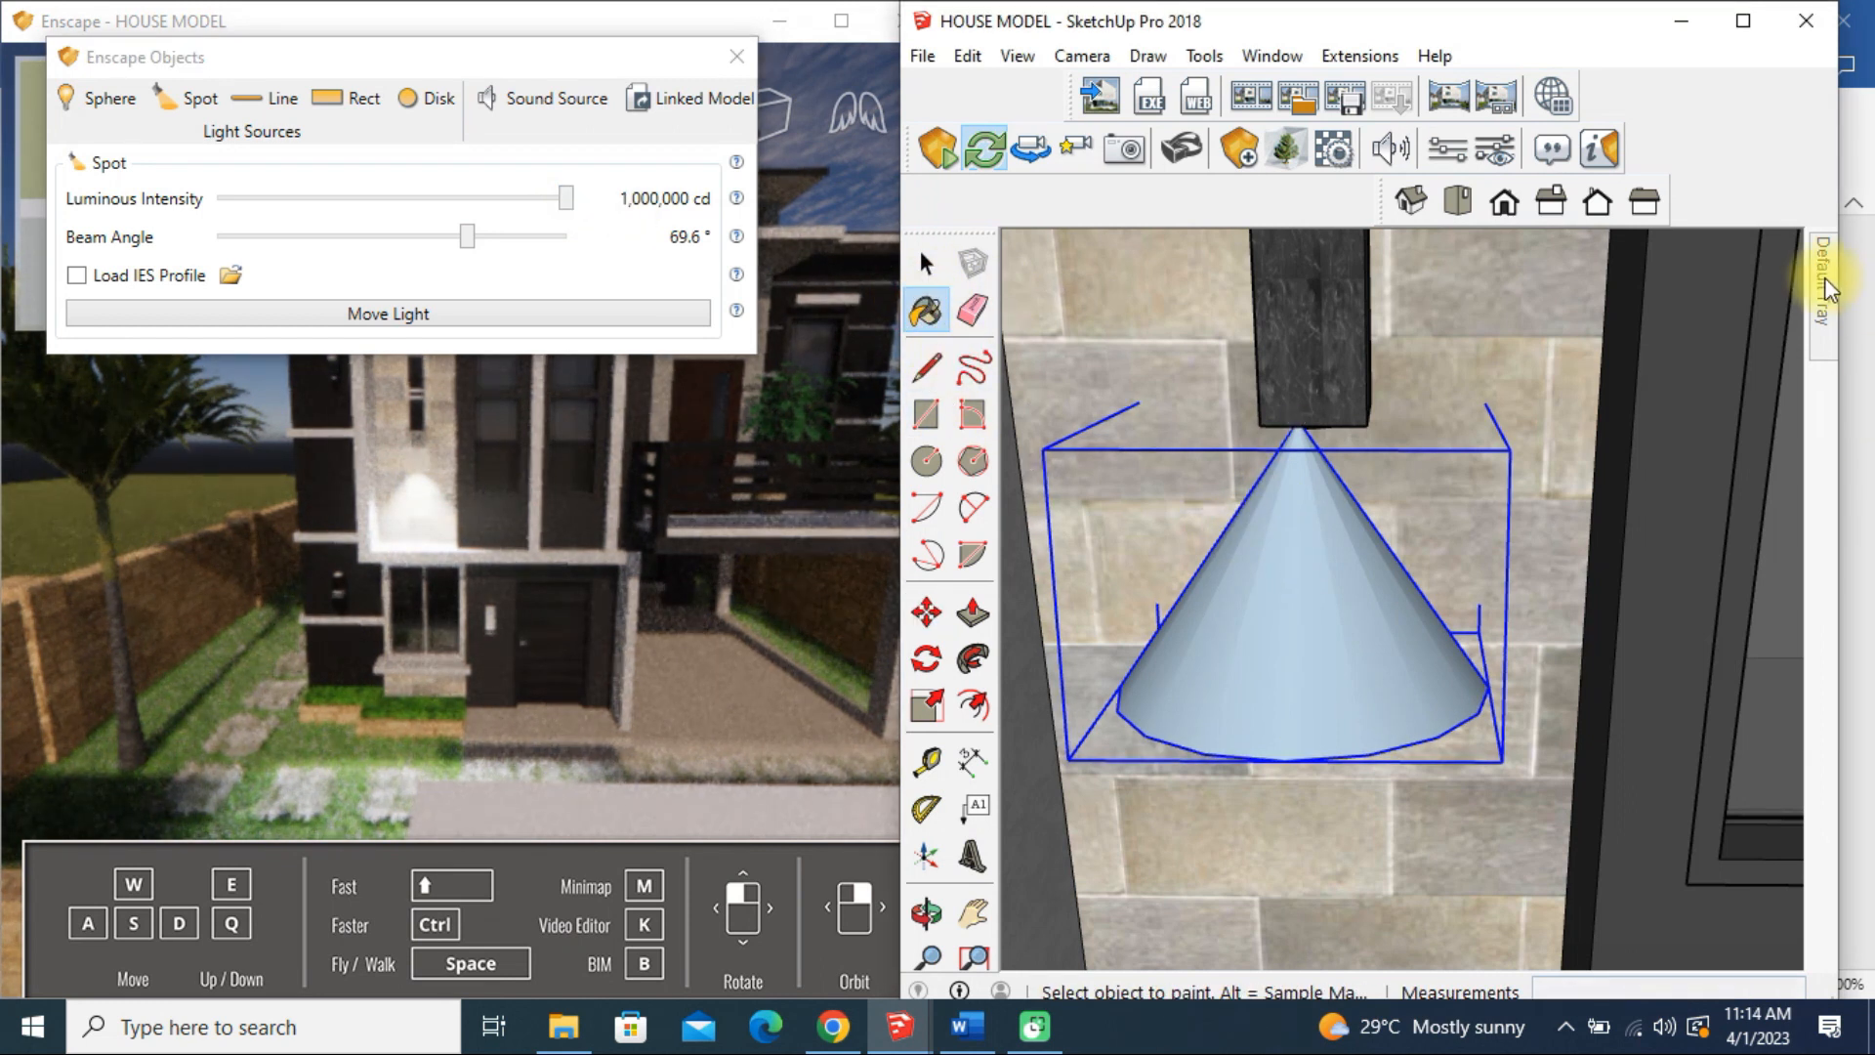
click(1313, 576)
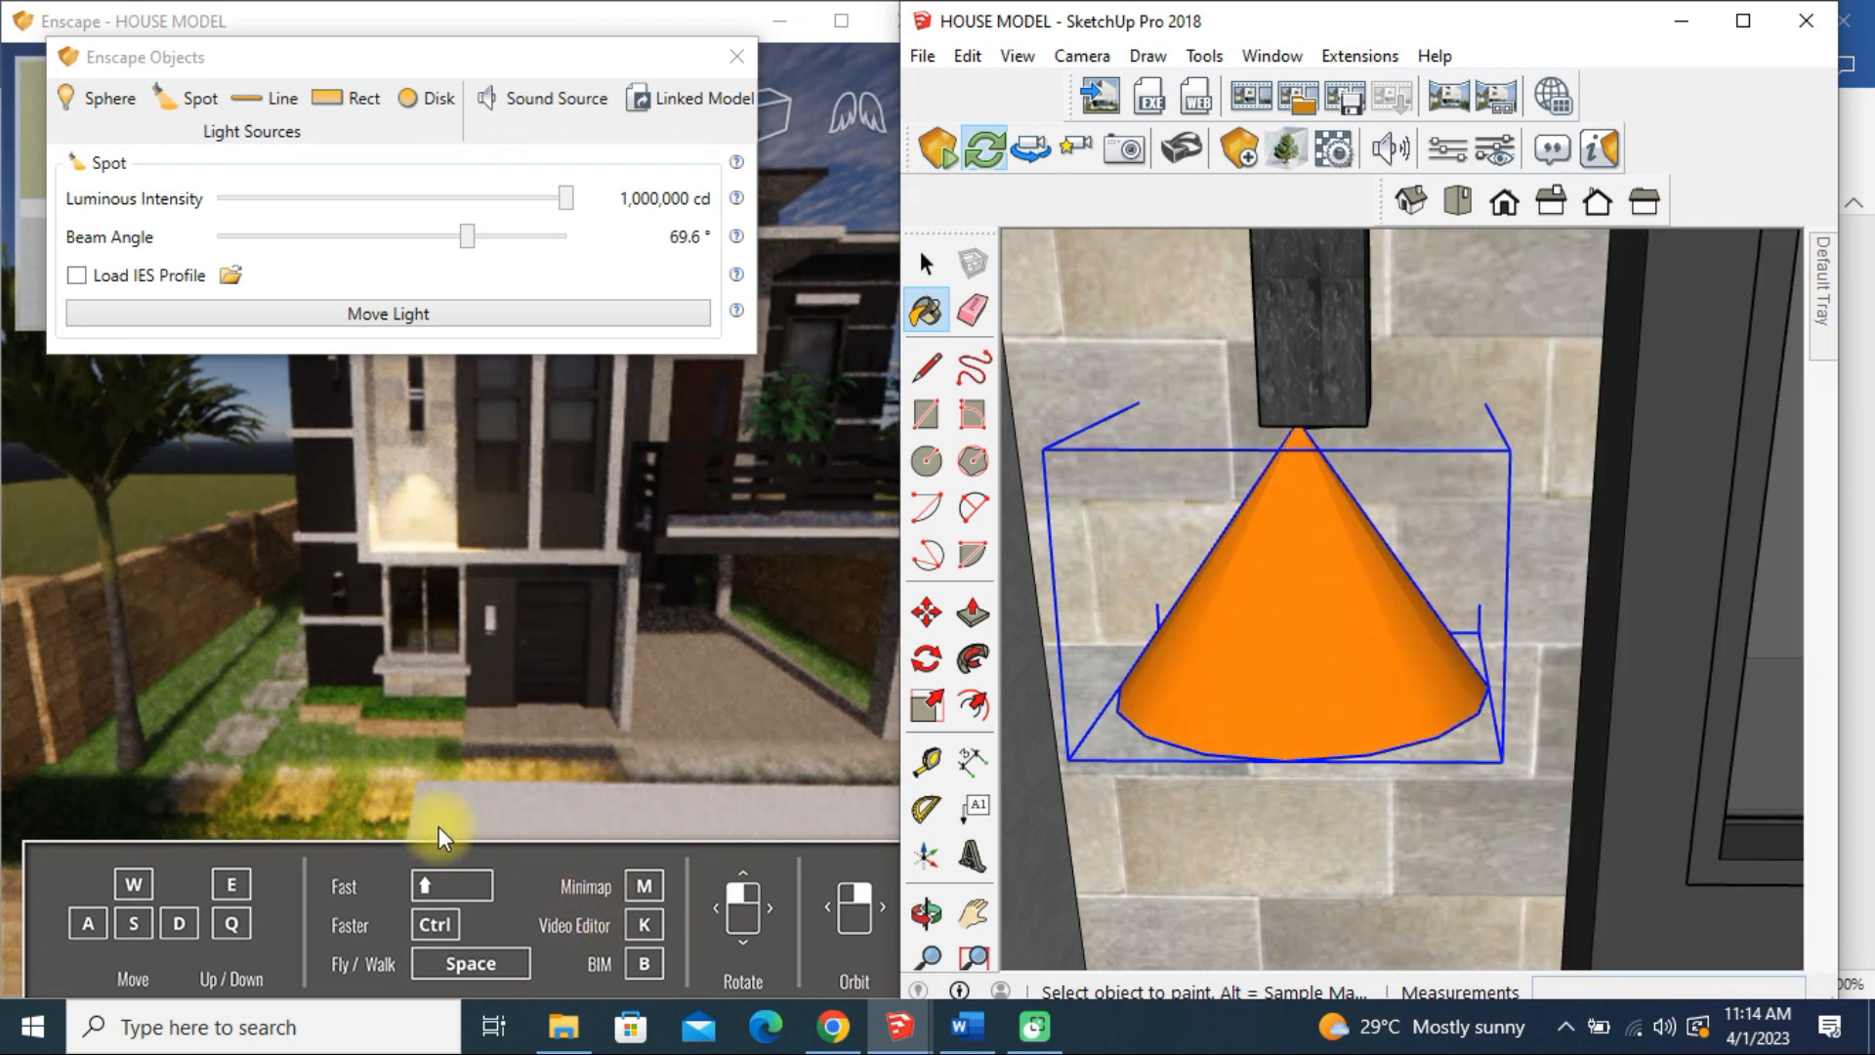
scroll(316, 795, up, 2)
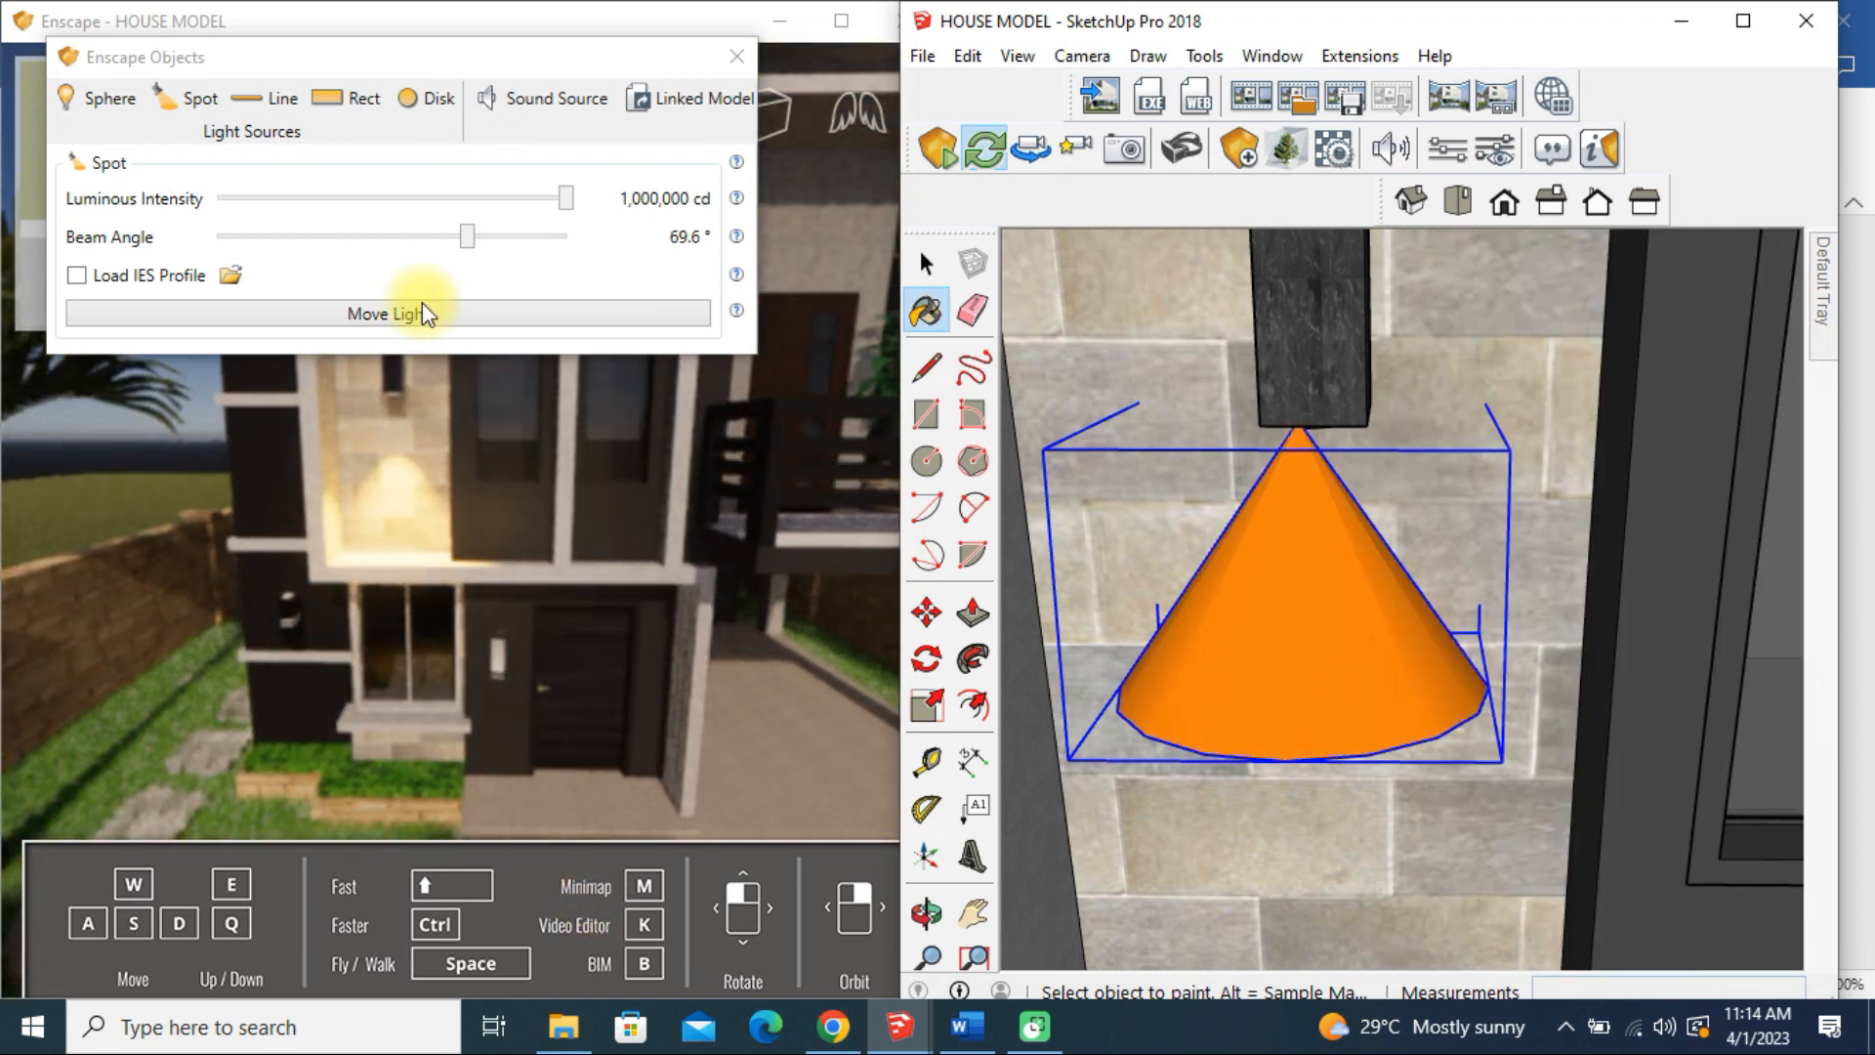
Step: Shift the Enscape time of day to dusk and set the spot light's luminous intensity to about 13,674 cd
mouse_move(566, 207)
mouse_down()
mouse_move(507, 198)
mouse_move(524, 198)
mouse_up()
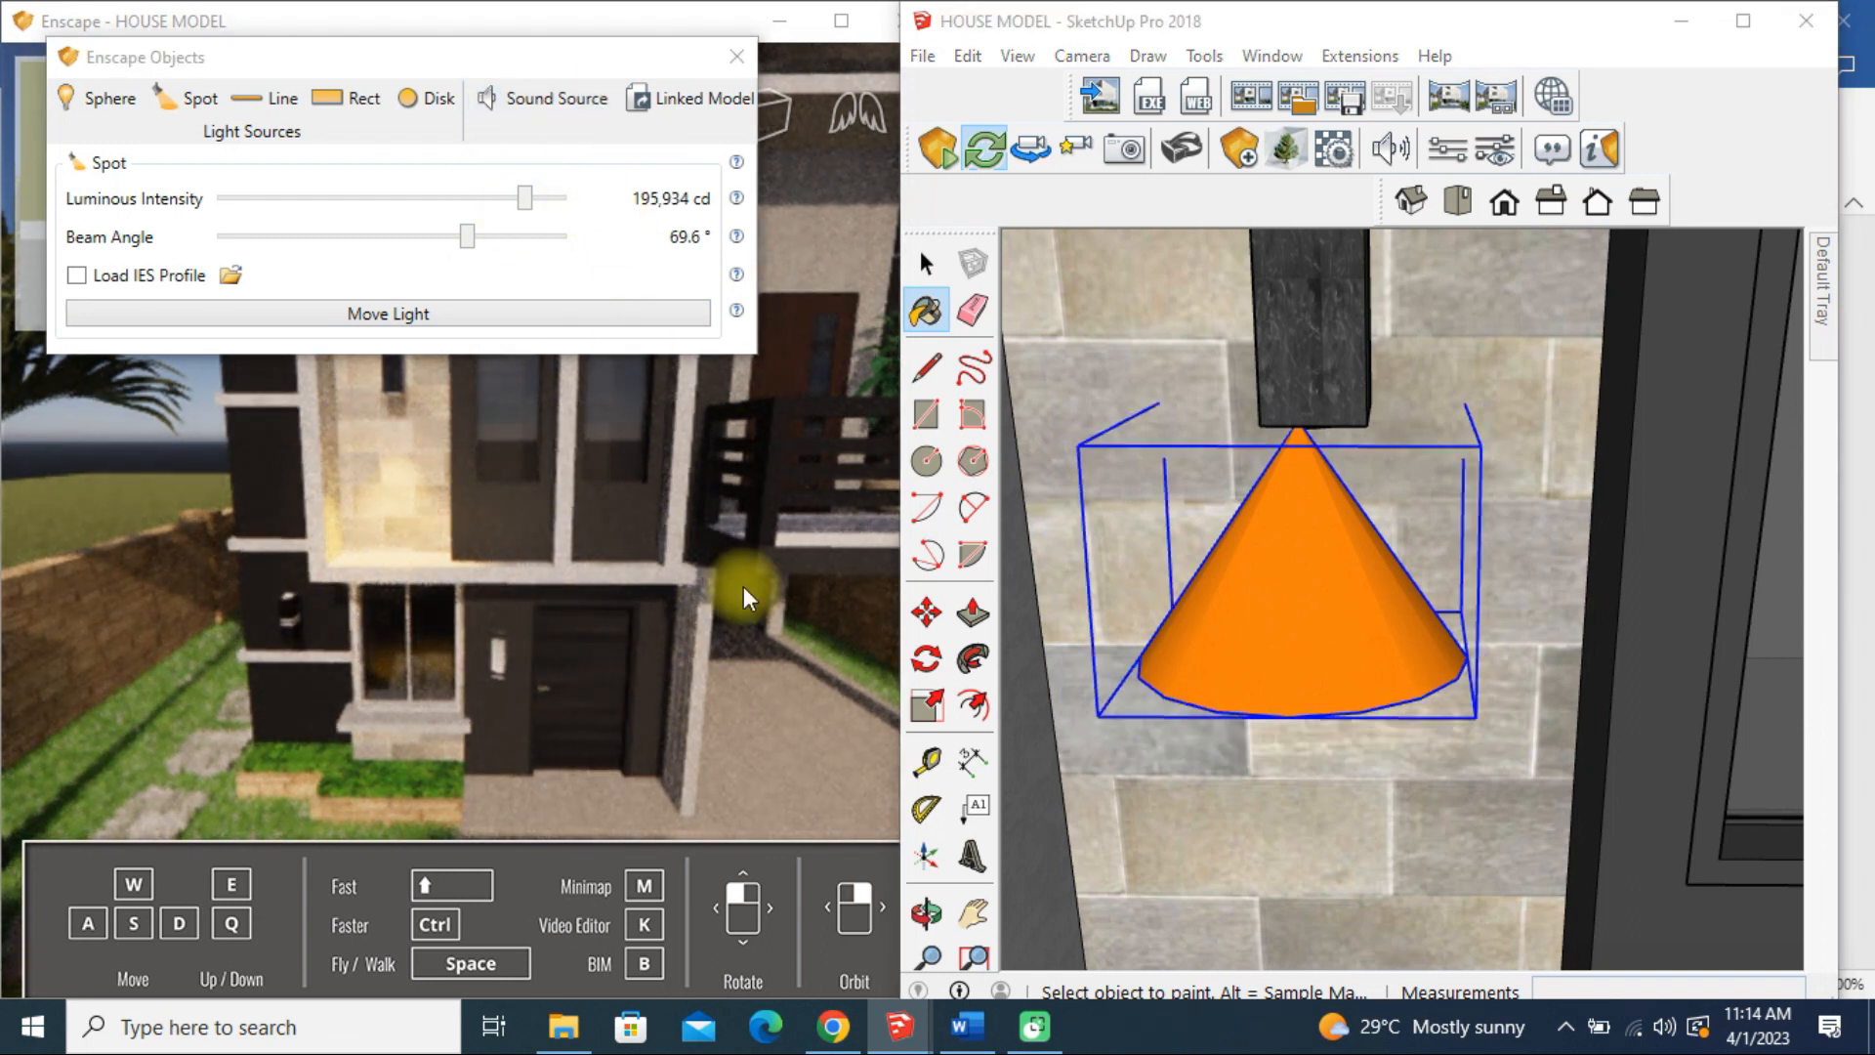
key(u)
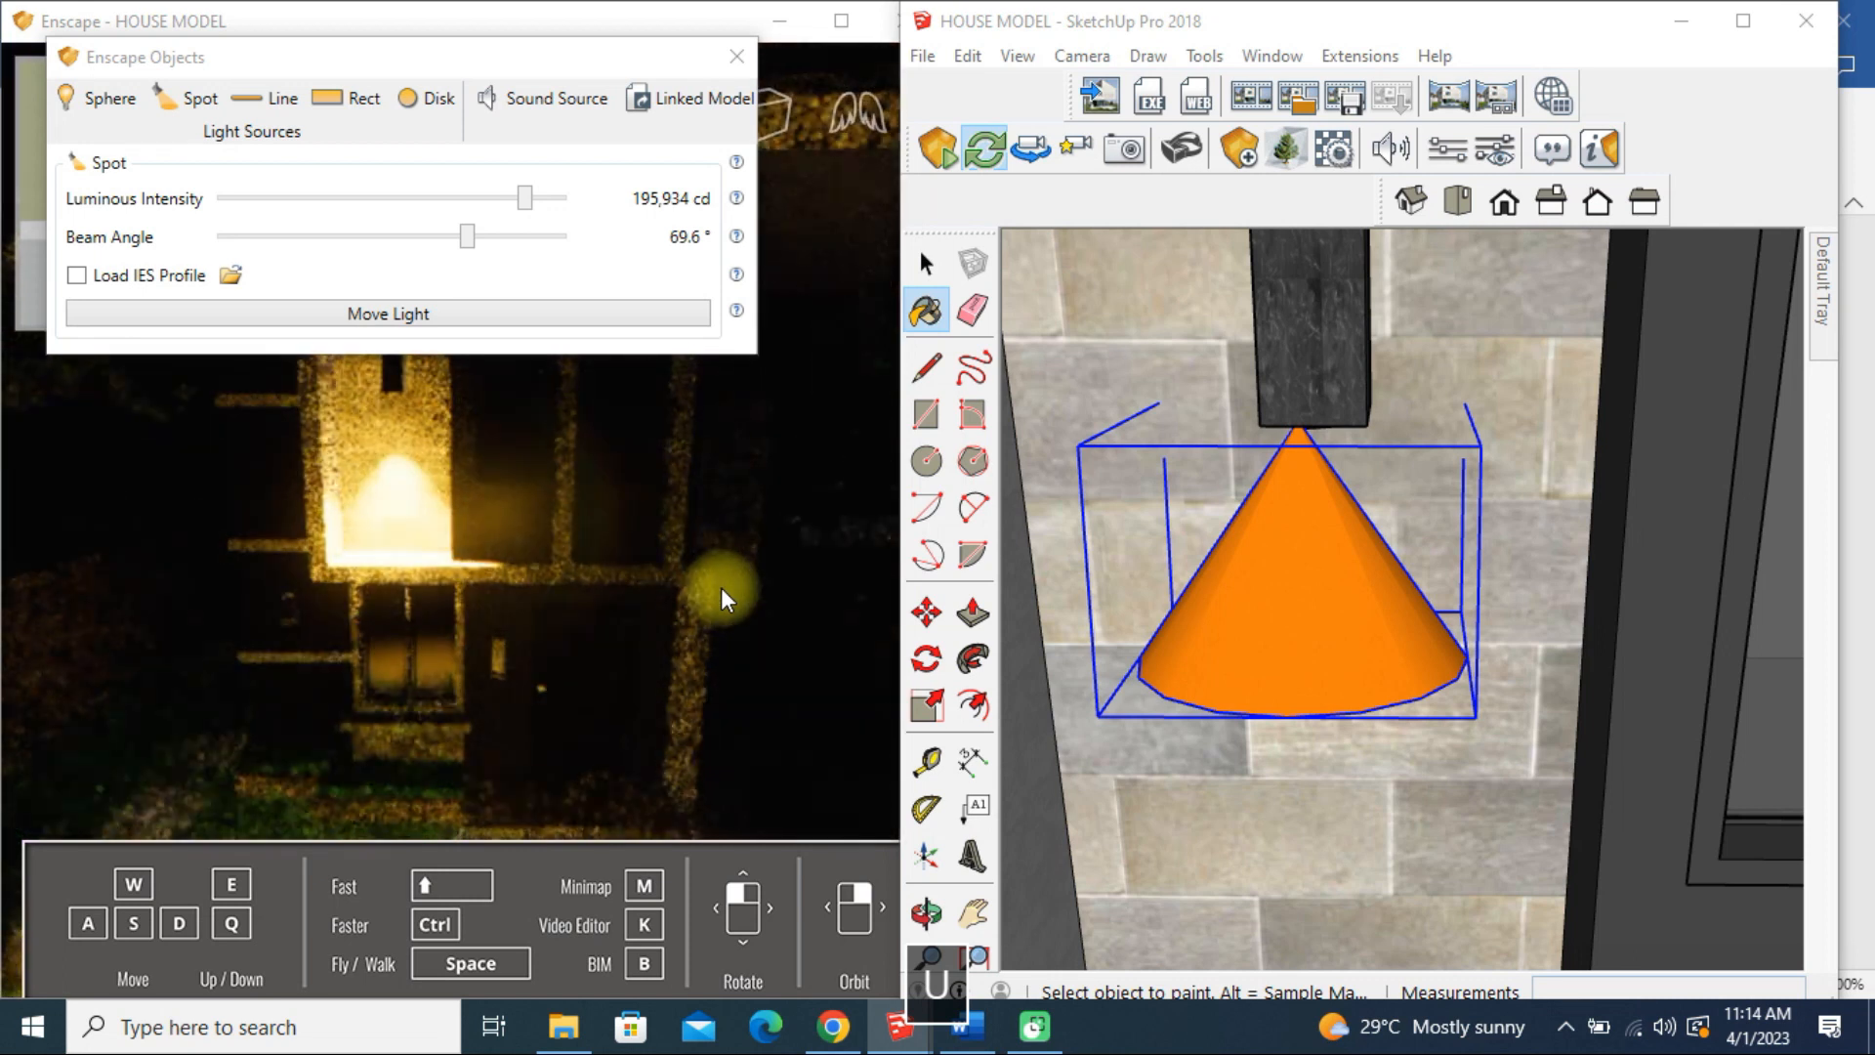
key(i)
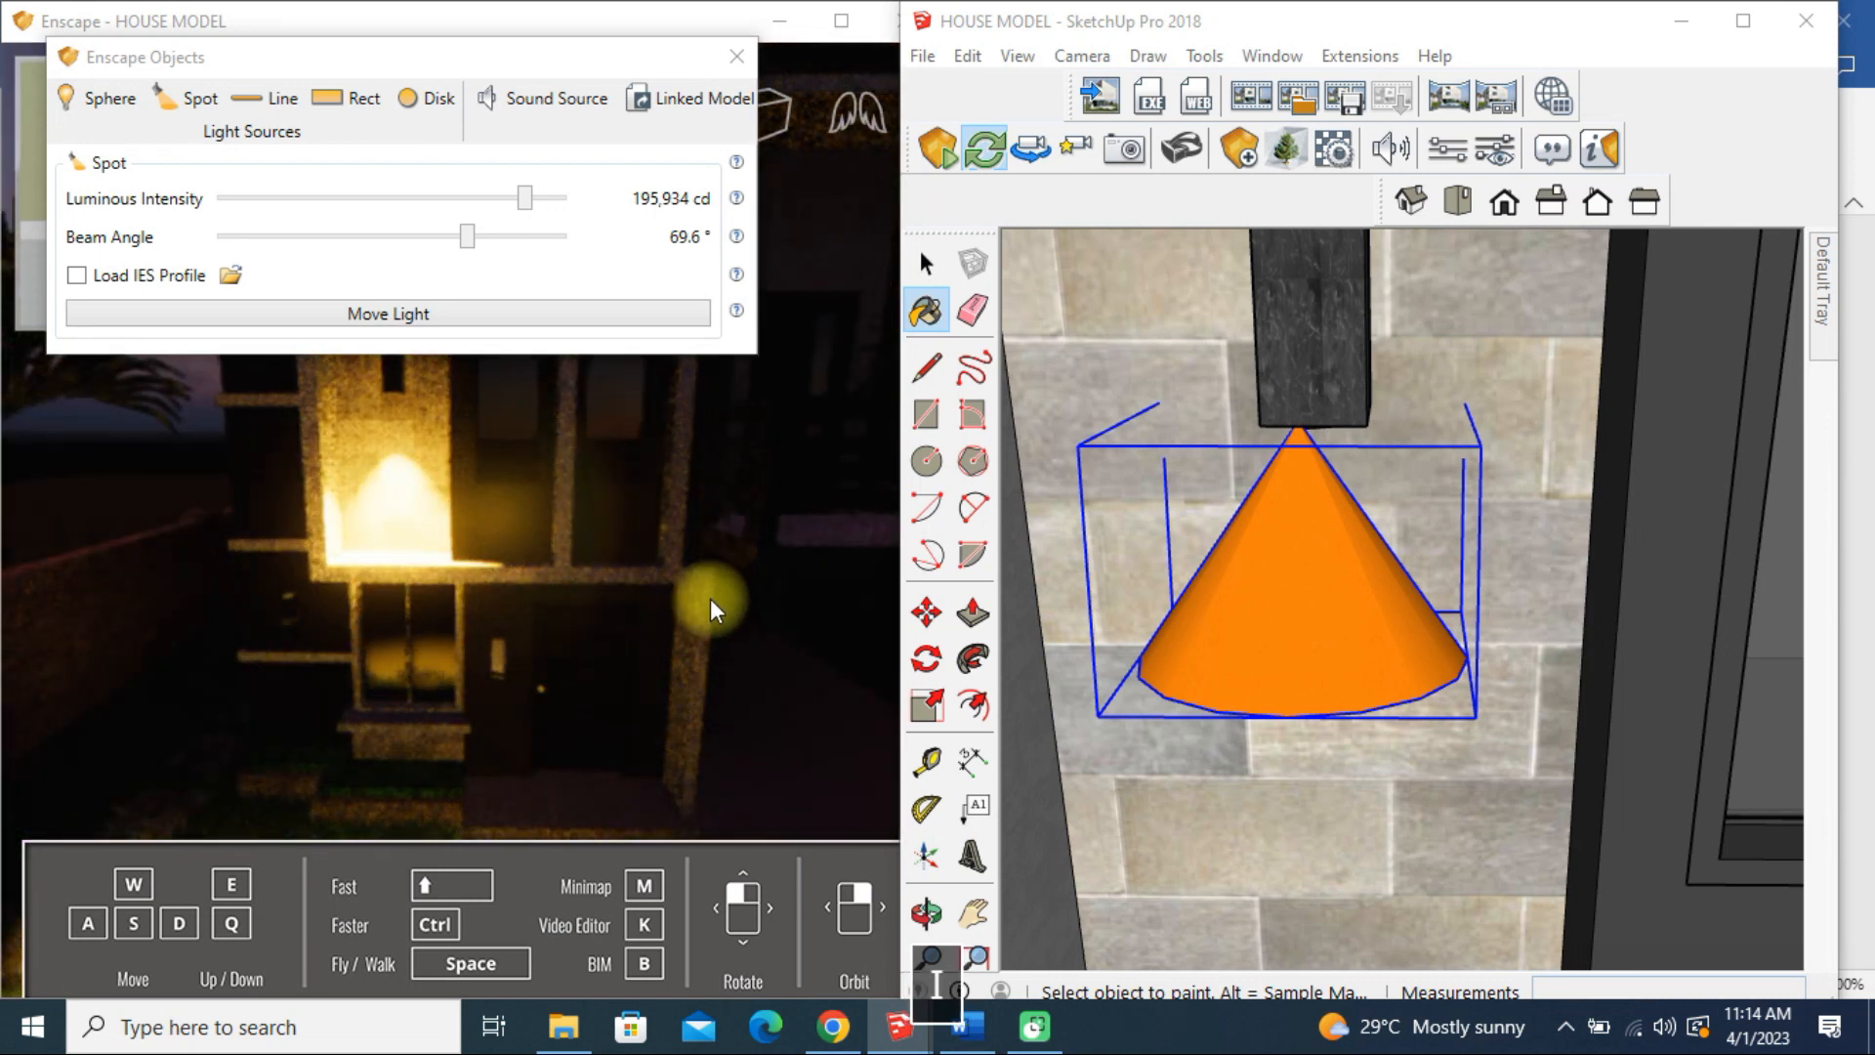
key(u)
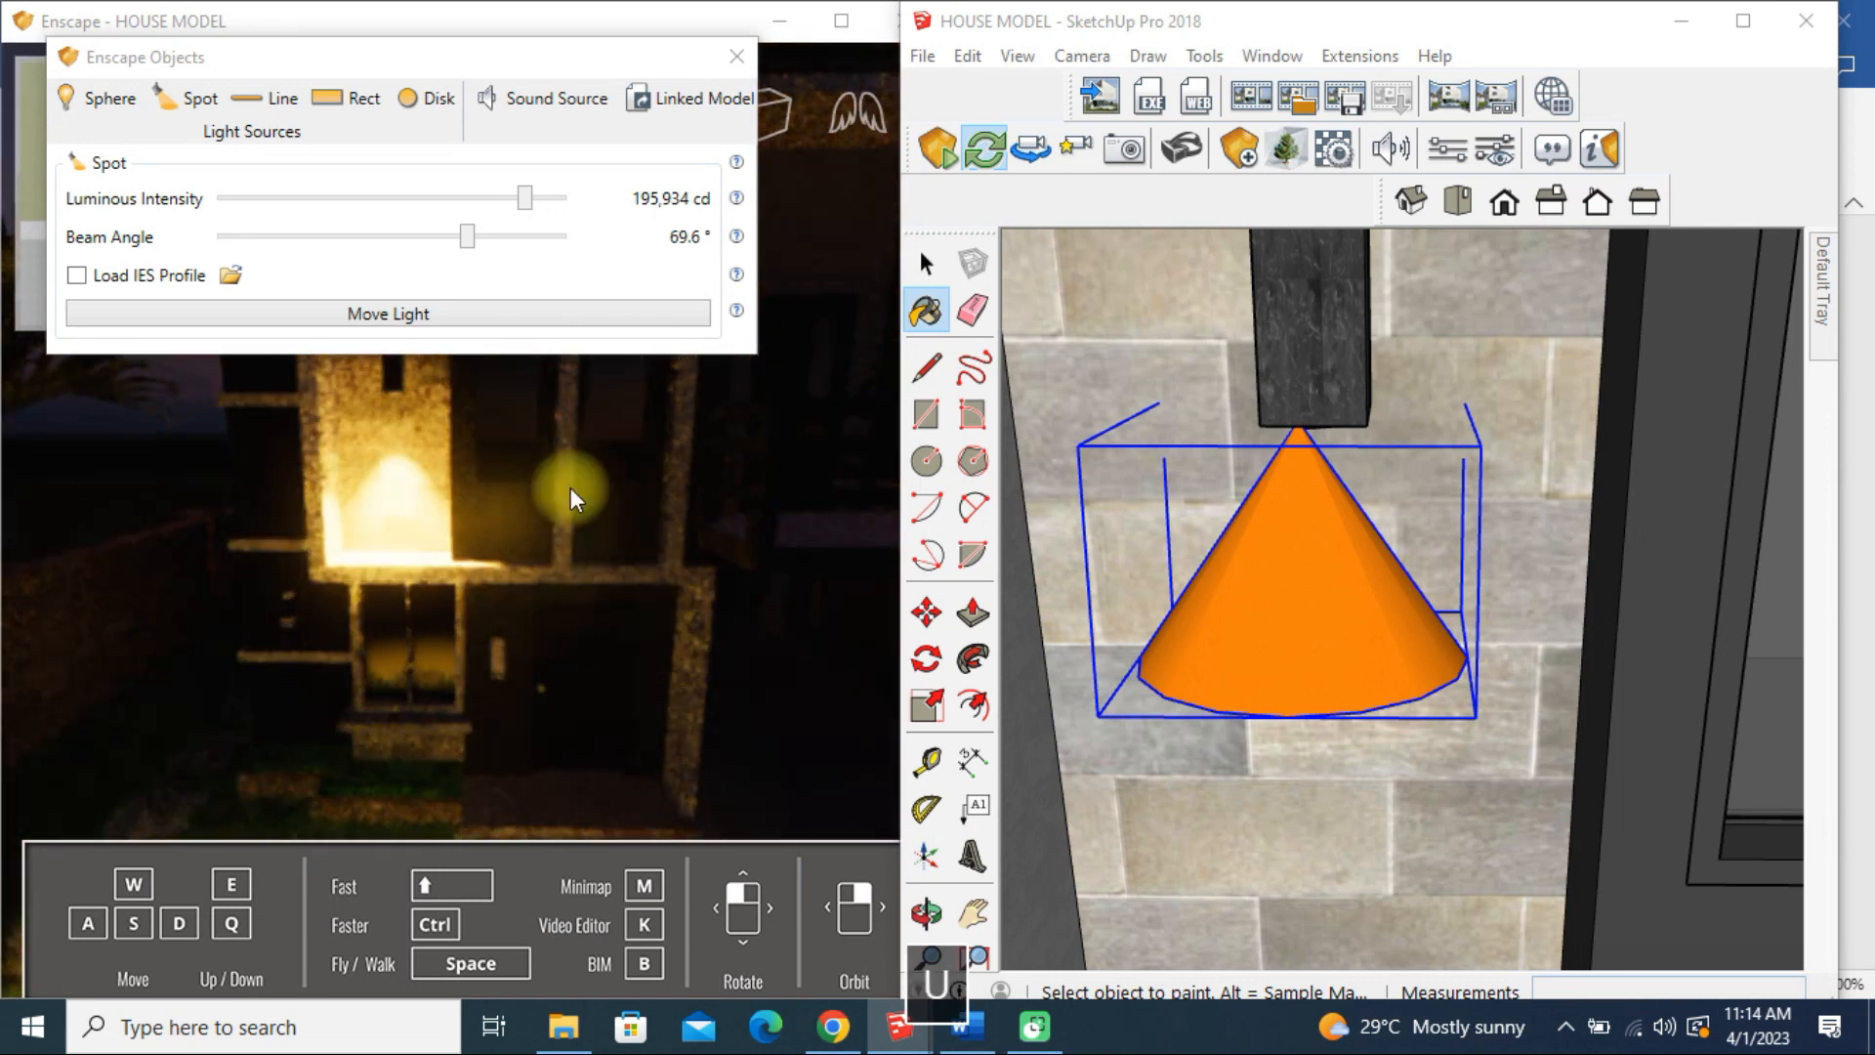
drag(527, 199, 459, 196)
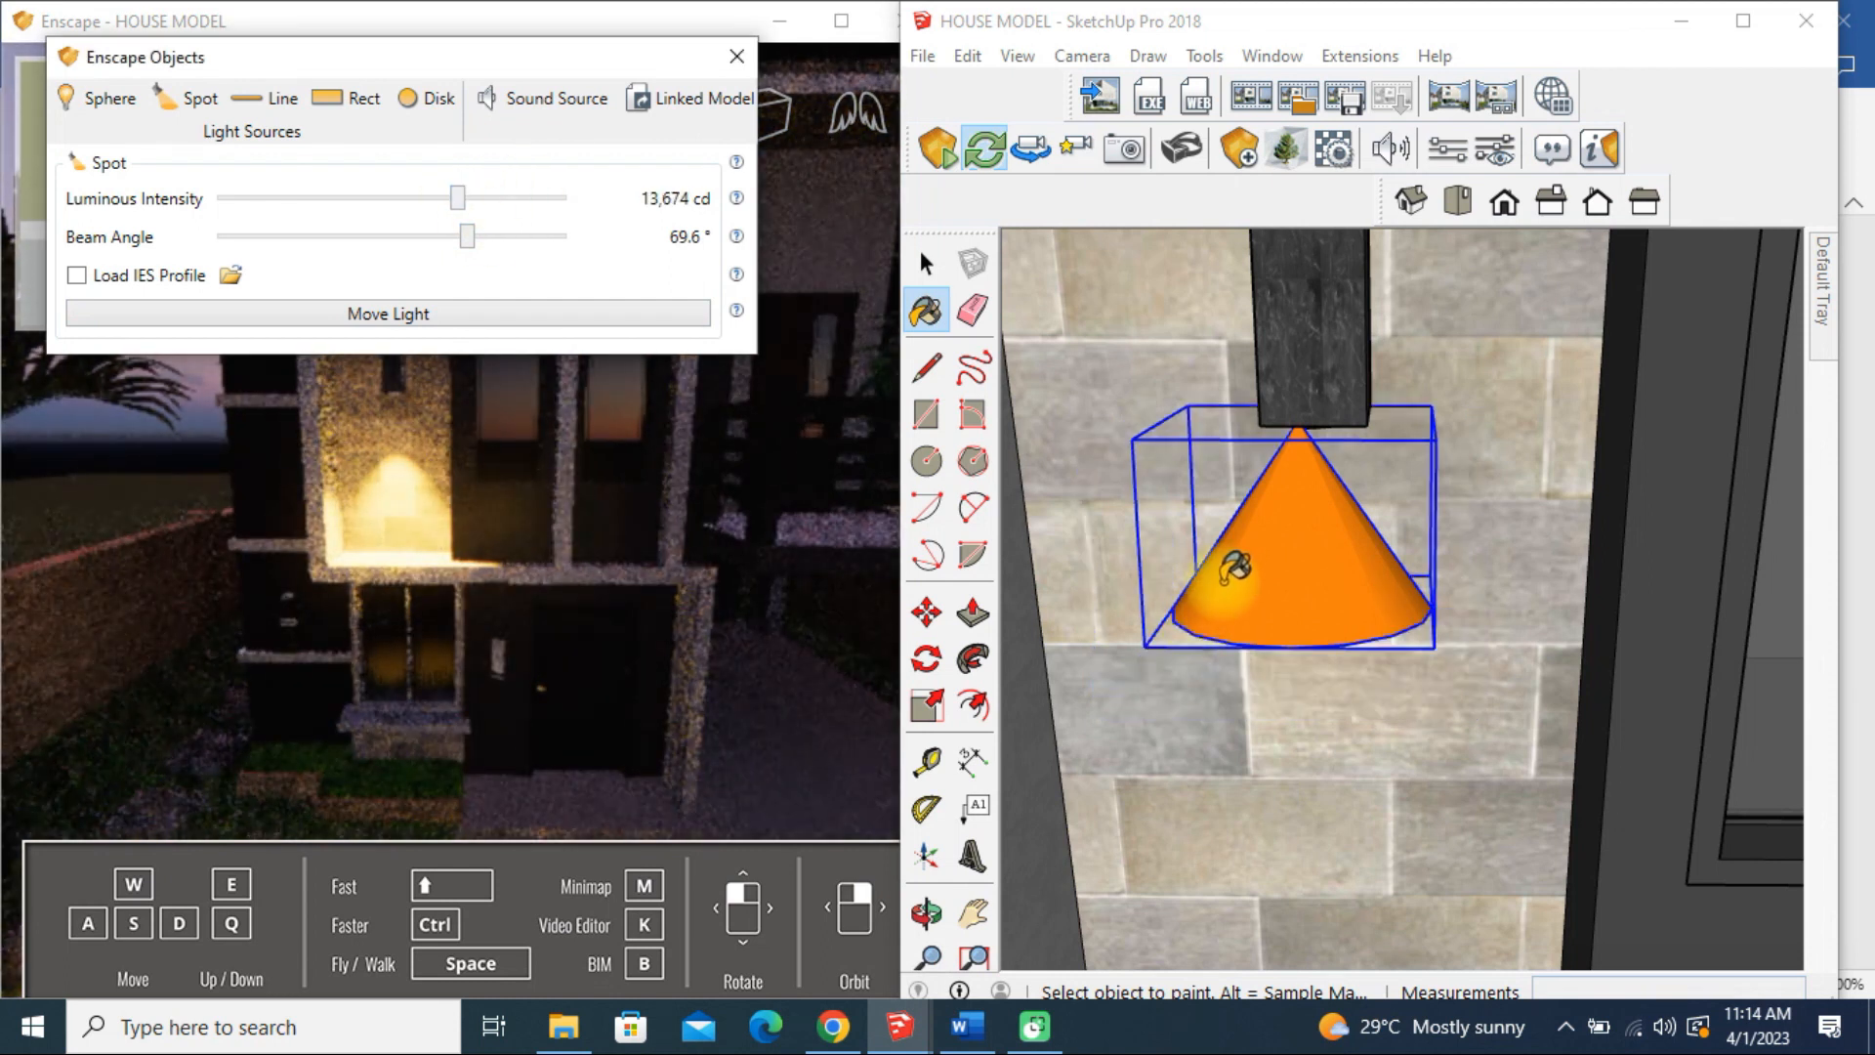
Step: Move the orange spot light up by about 4 3/16" so that its tip overlaps the wall lamp
key(m)
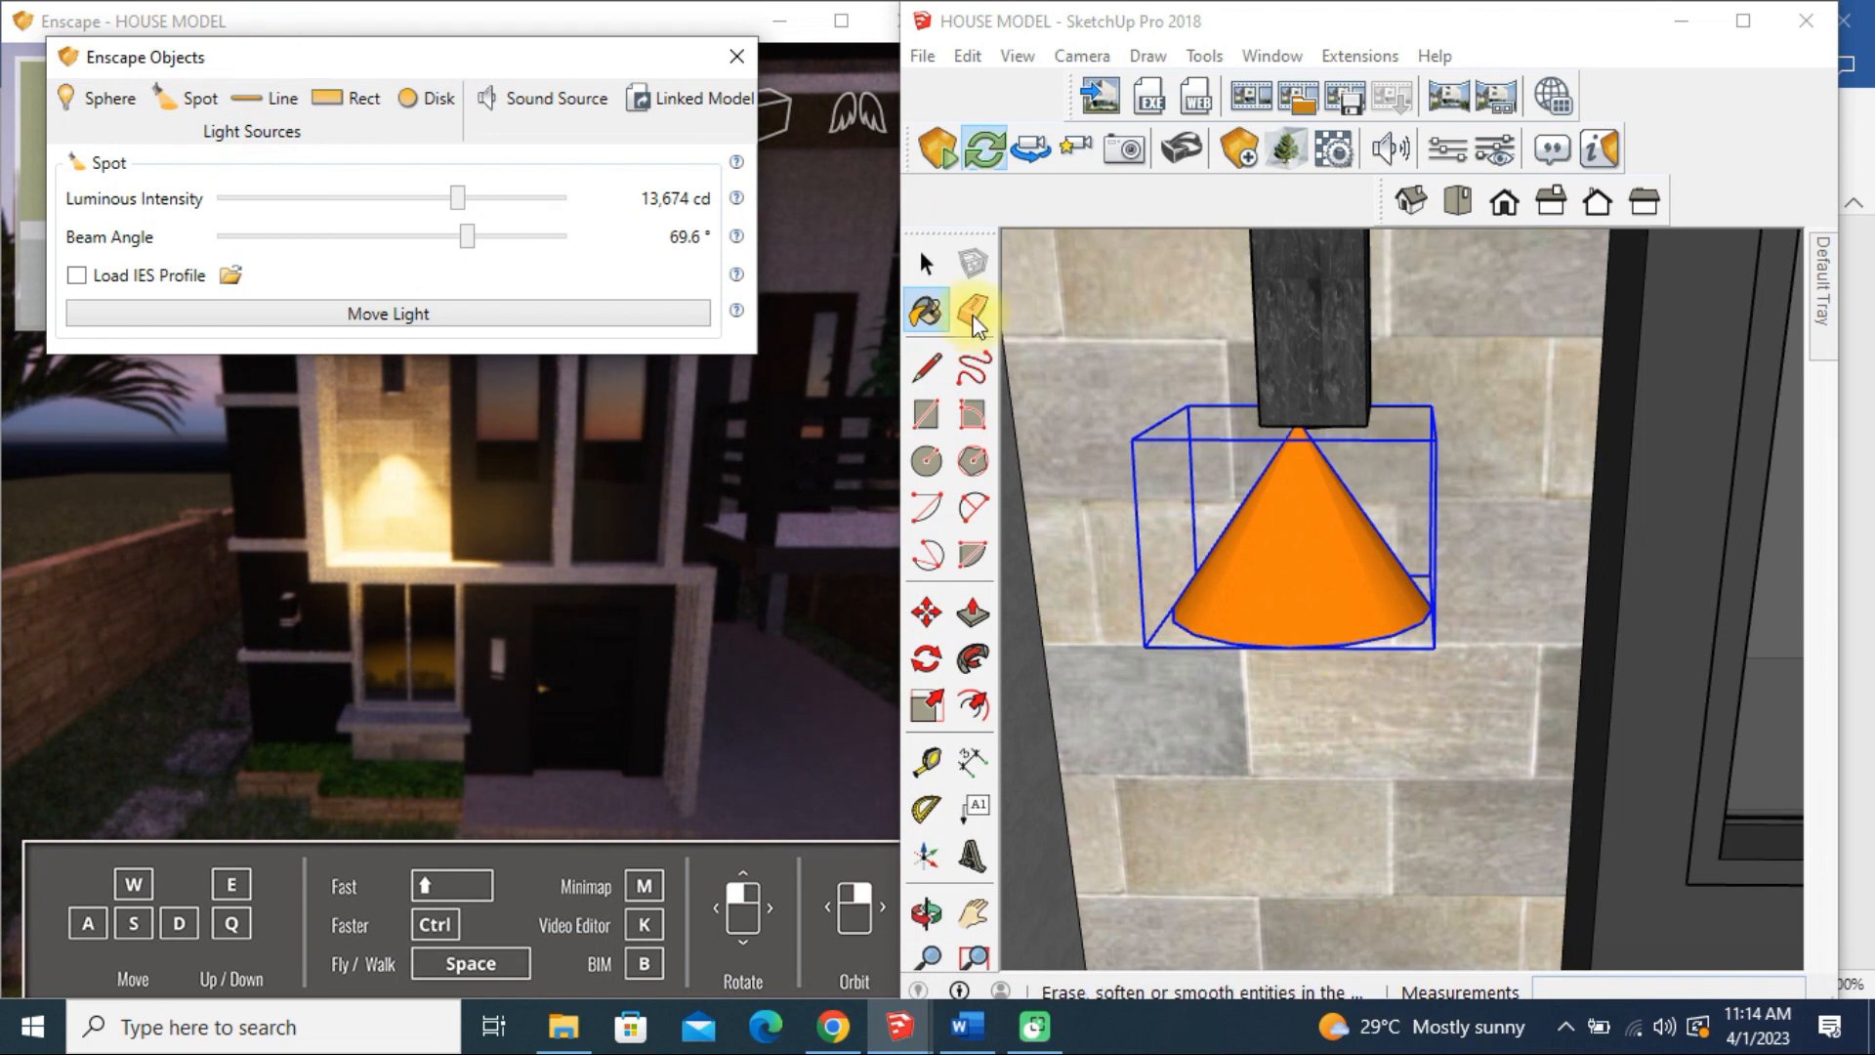
click(920, 275)
click(1421, 588)
click(1334, 578)
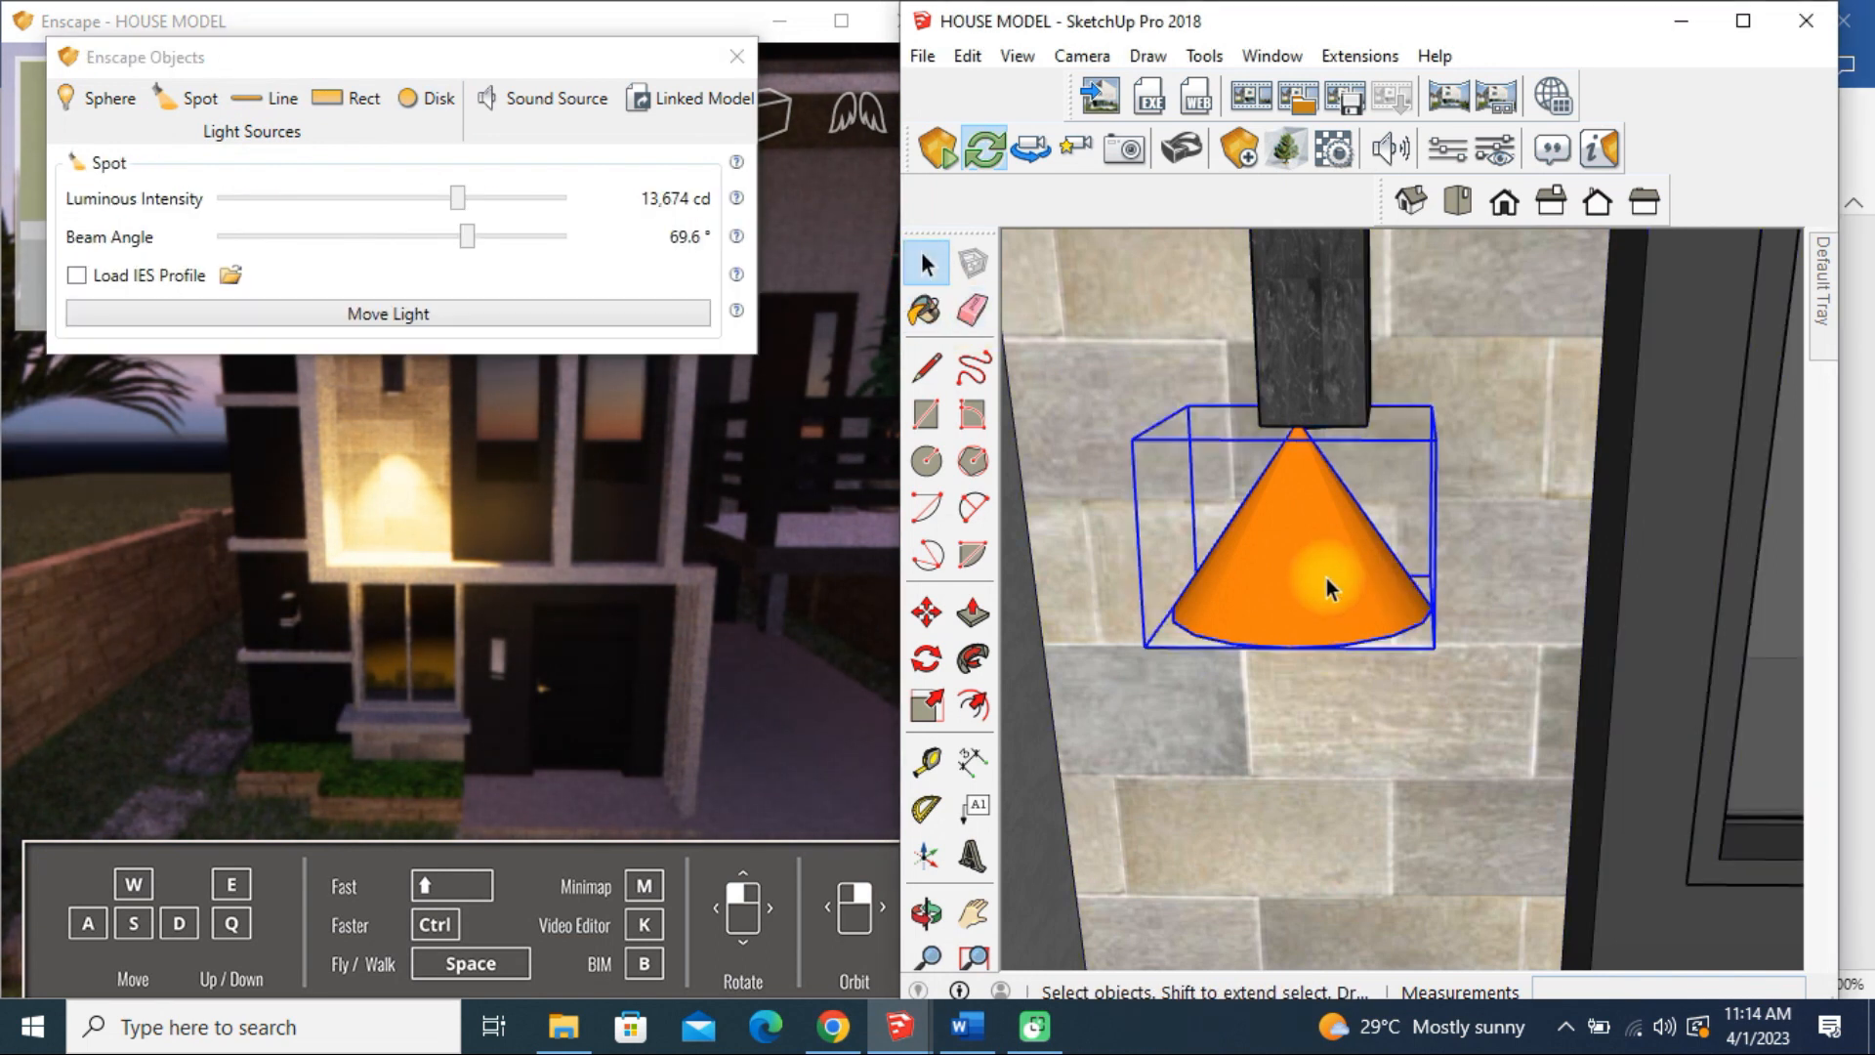
key(m)
click(1295, 547)
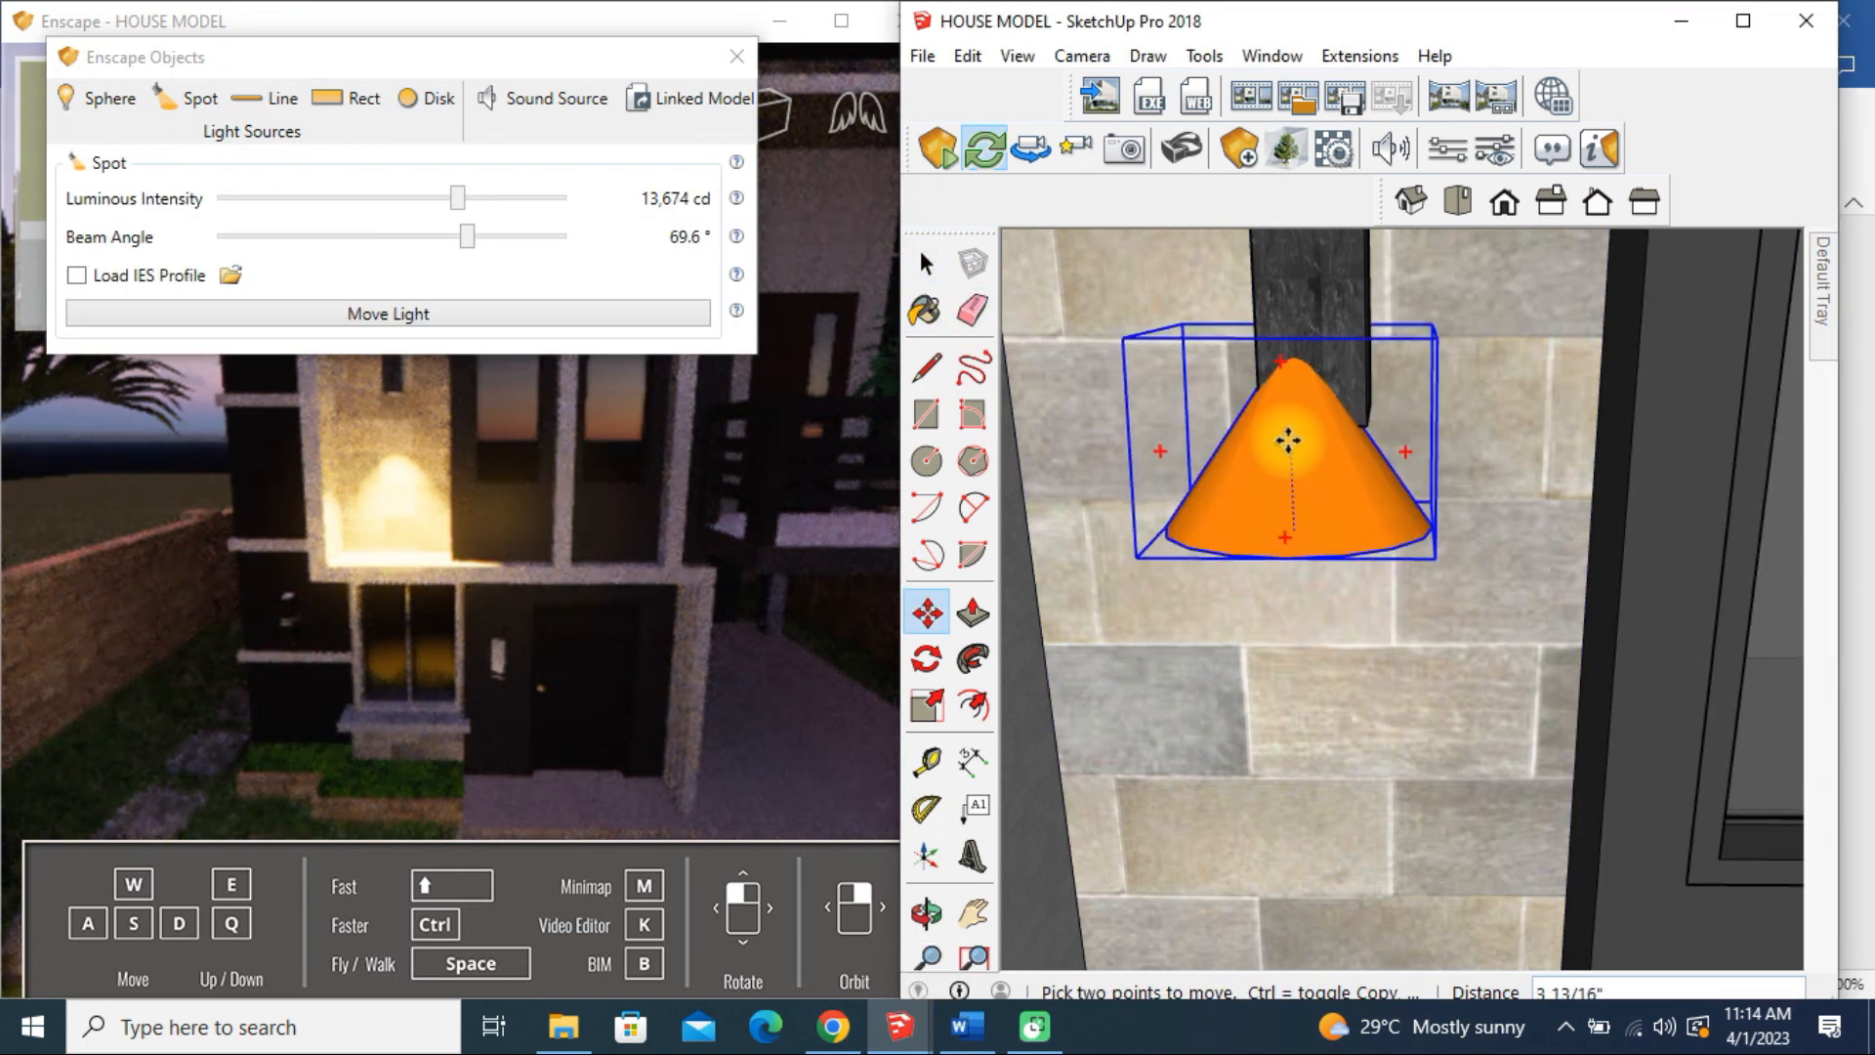
click(1288, 430)
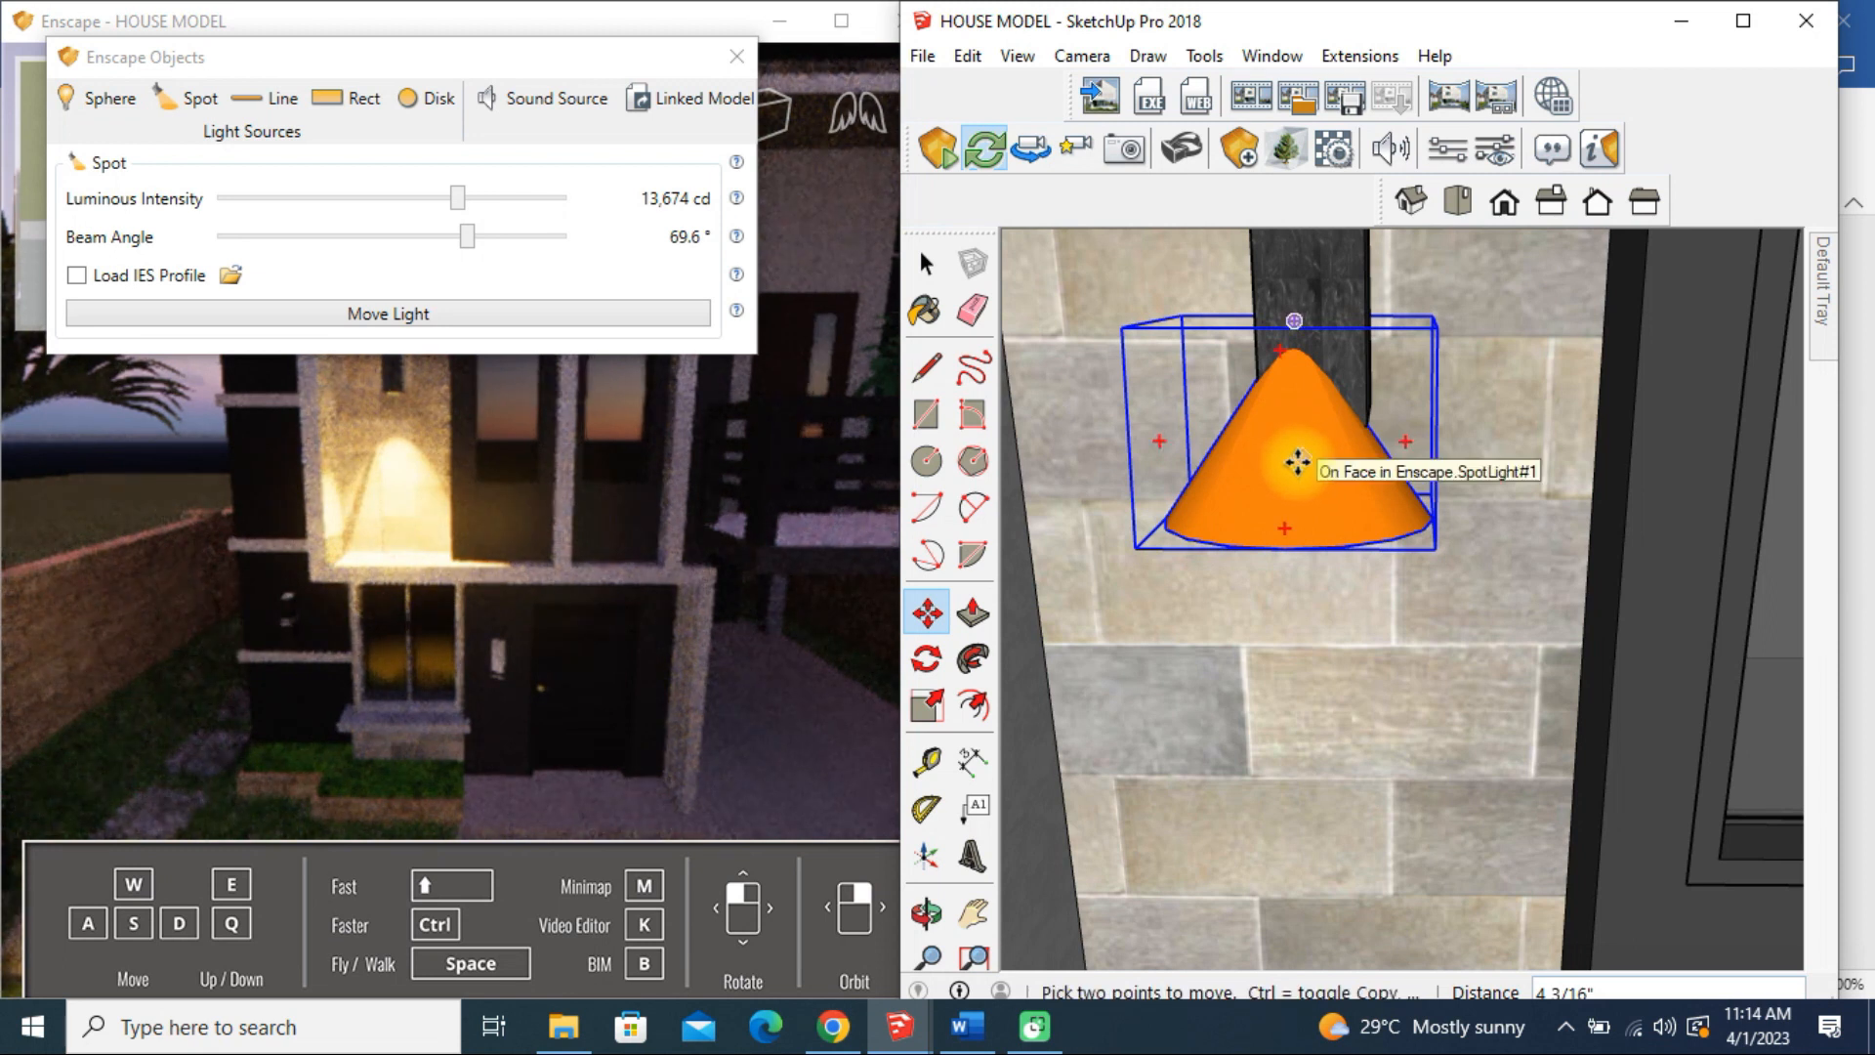
Step: Move the spot light down to just below the wall lamp on the stone panel
scroll(1297, 463, down, 4)
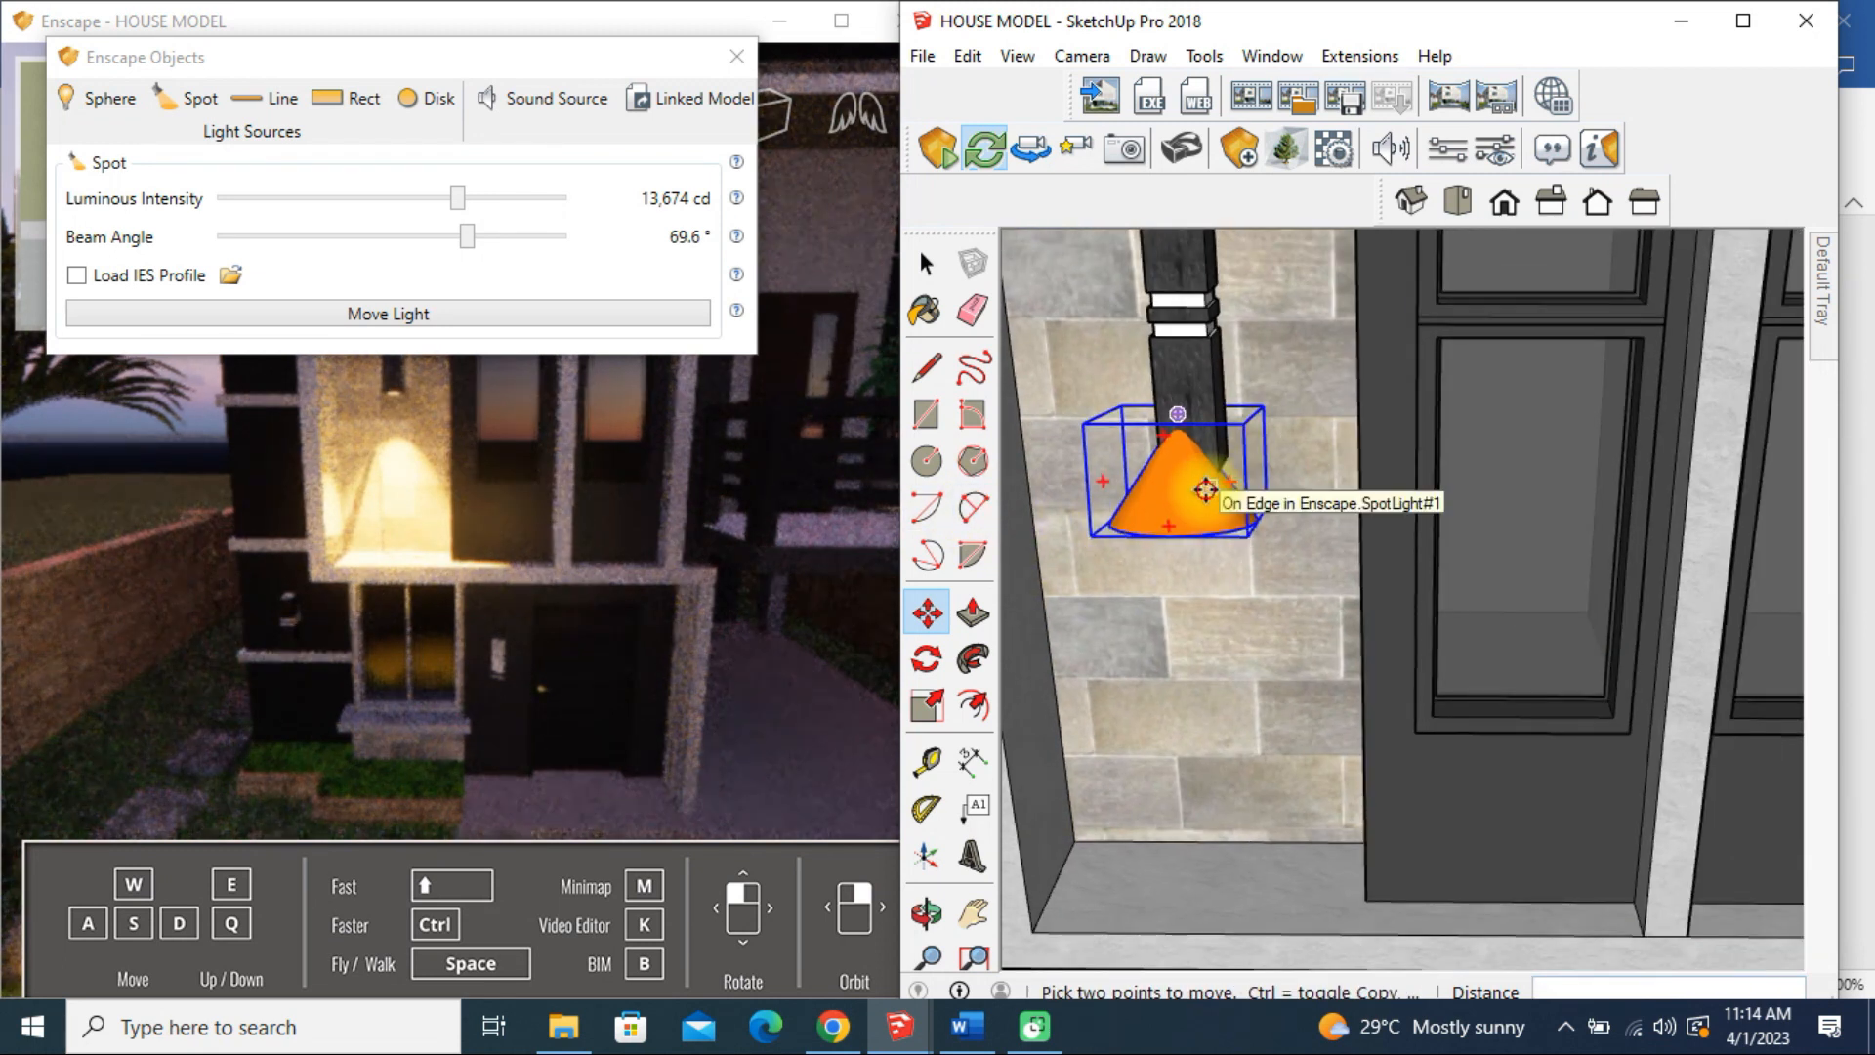
click(1205, 489)
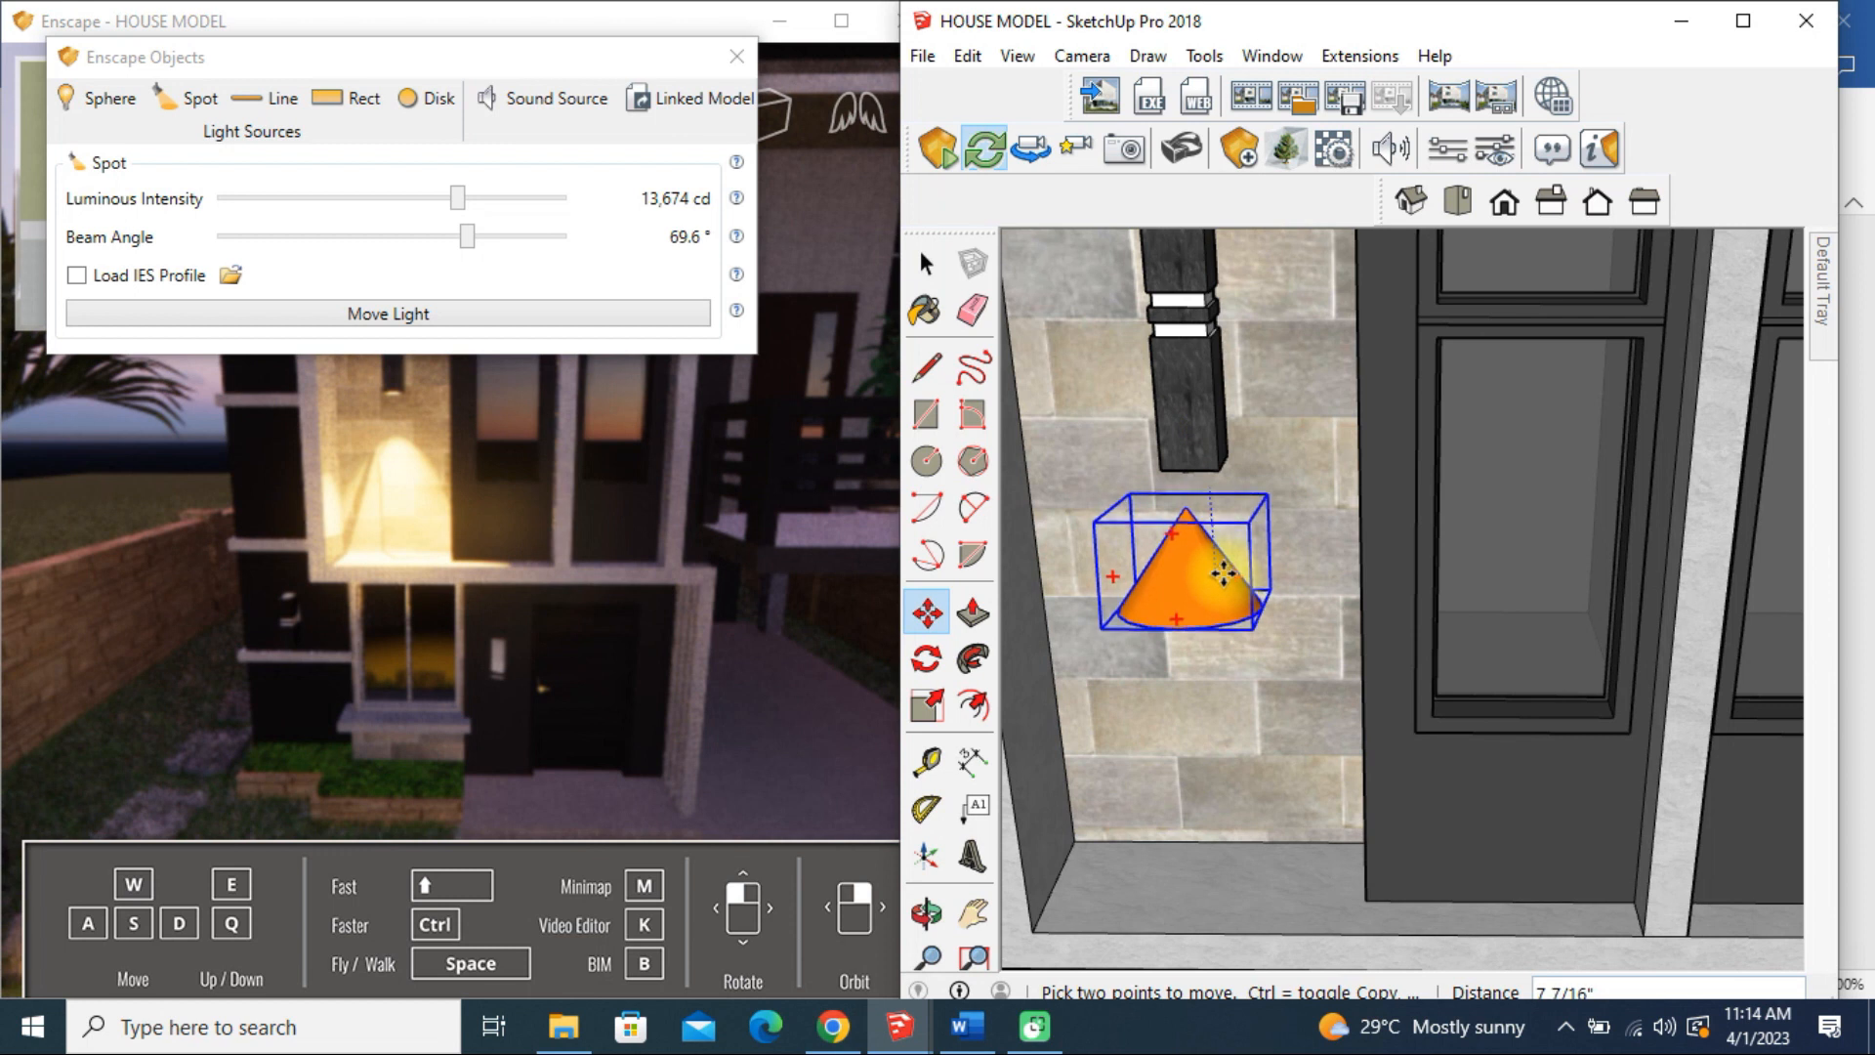
click(1226, 669)
scroll(1172, 673, down, 3)
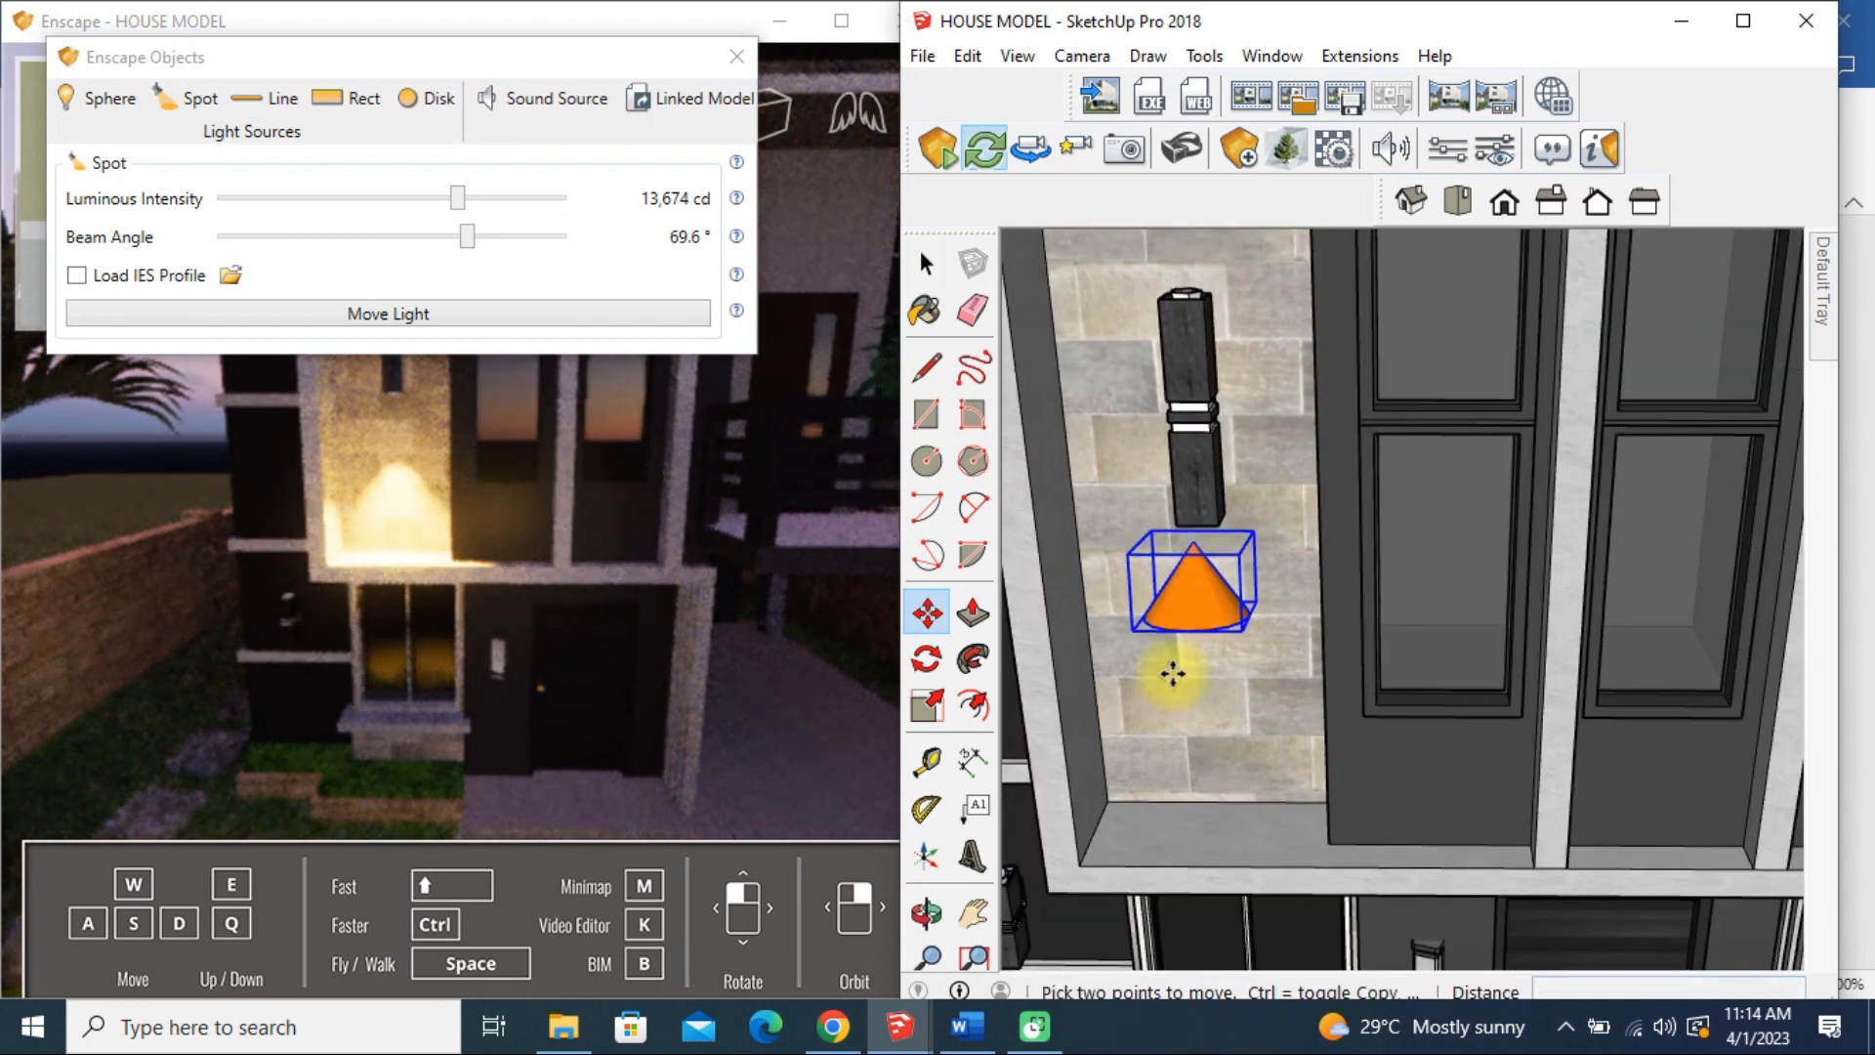
Step: Copy the spot light about 3' 3/8" away to the underside of the upper lamp on the dark wall beside the stone panel
scroll(1172, 672, down, 6)
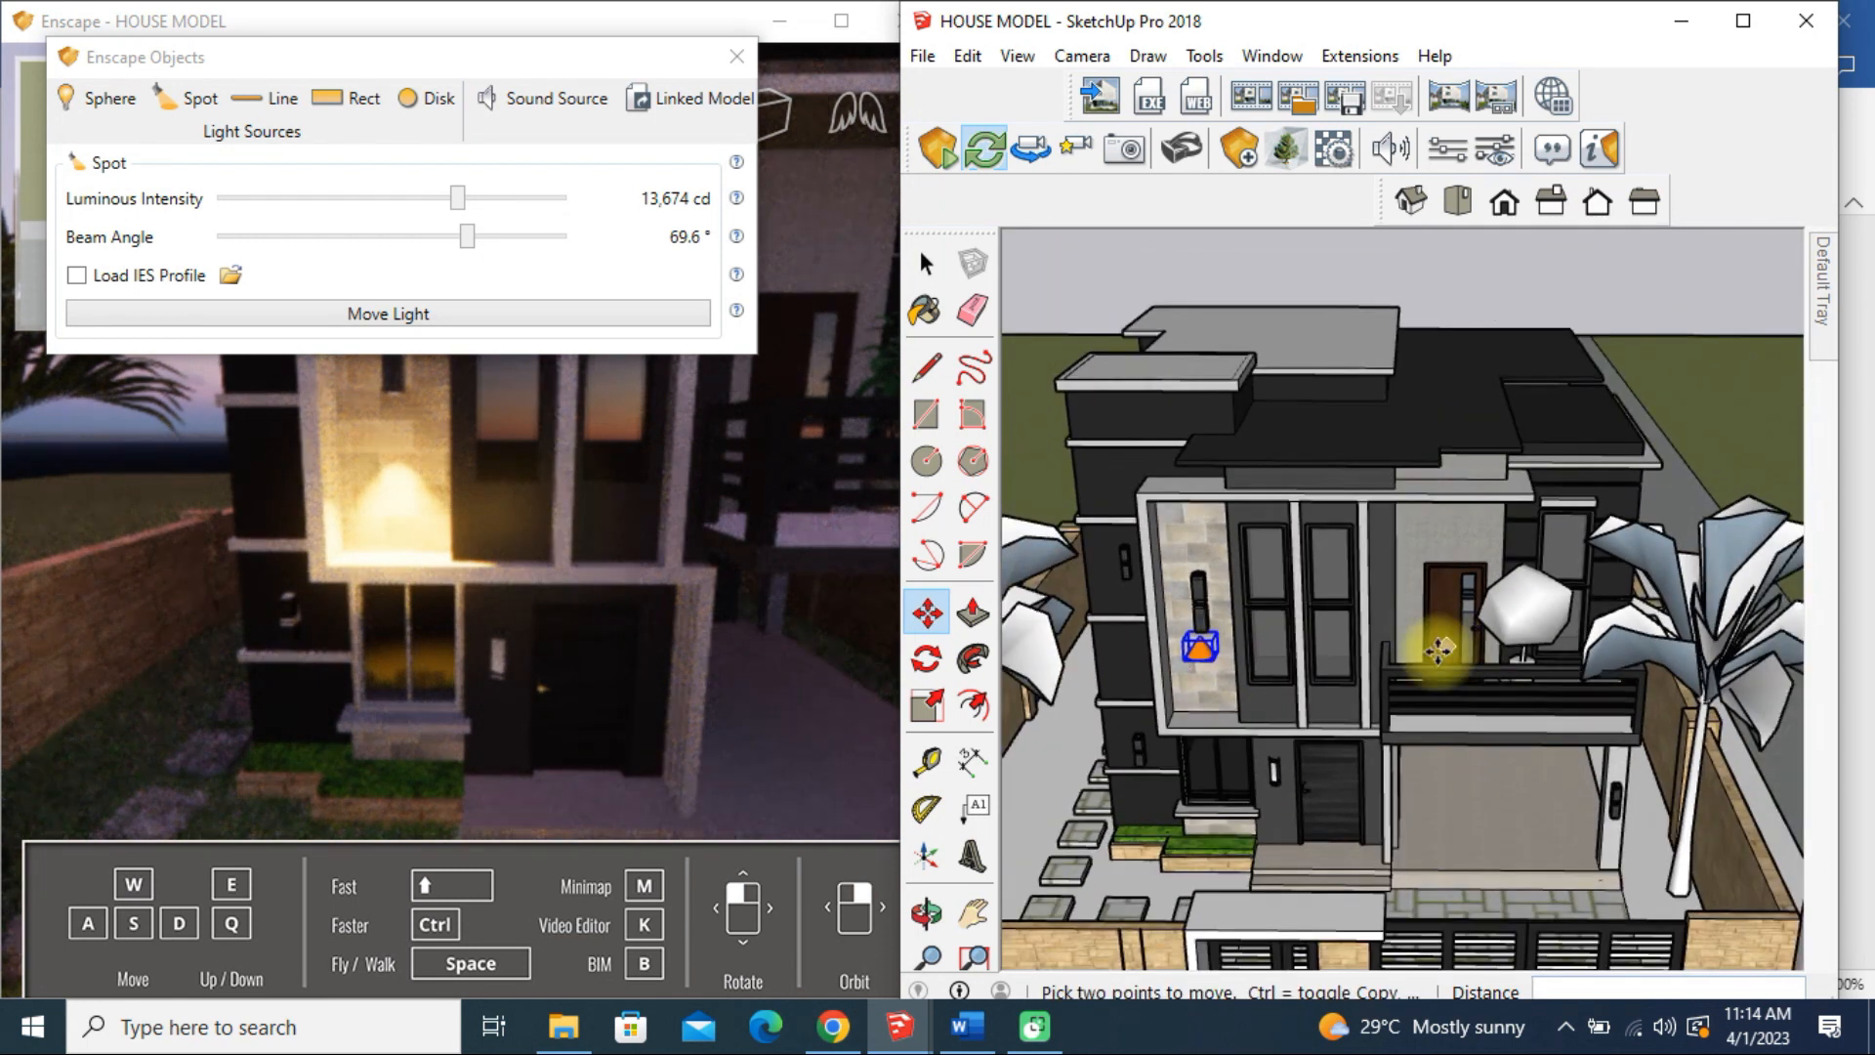
scroll(1122, 703, up, 6)
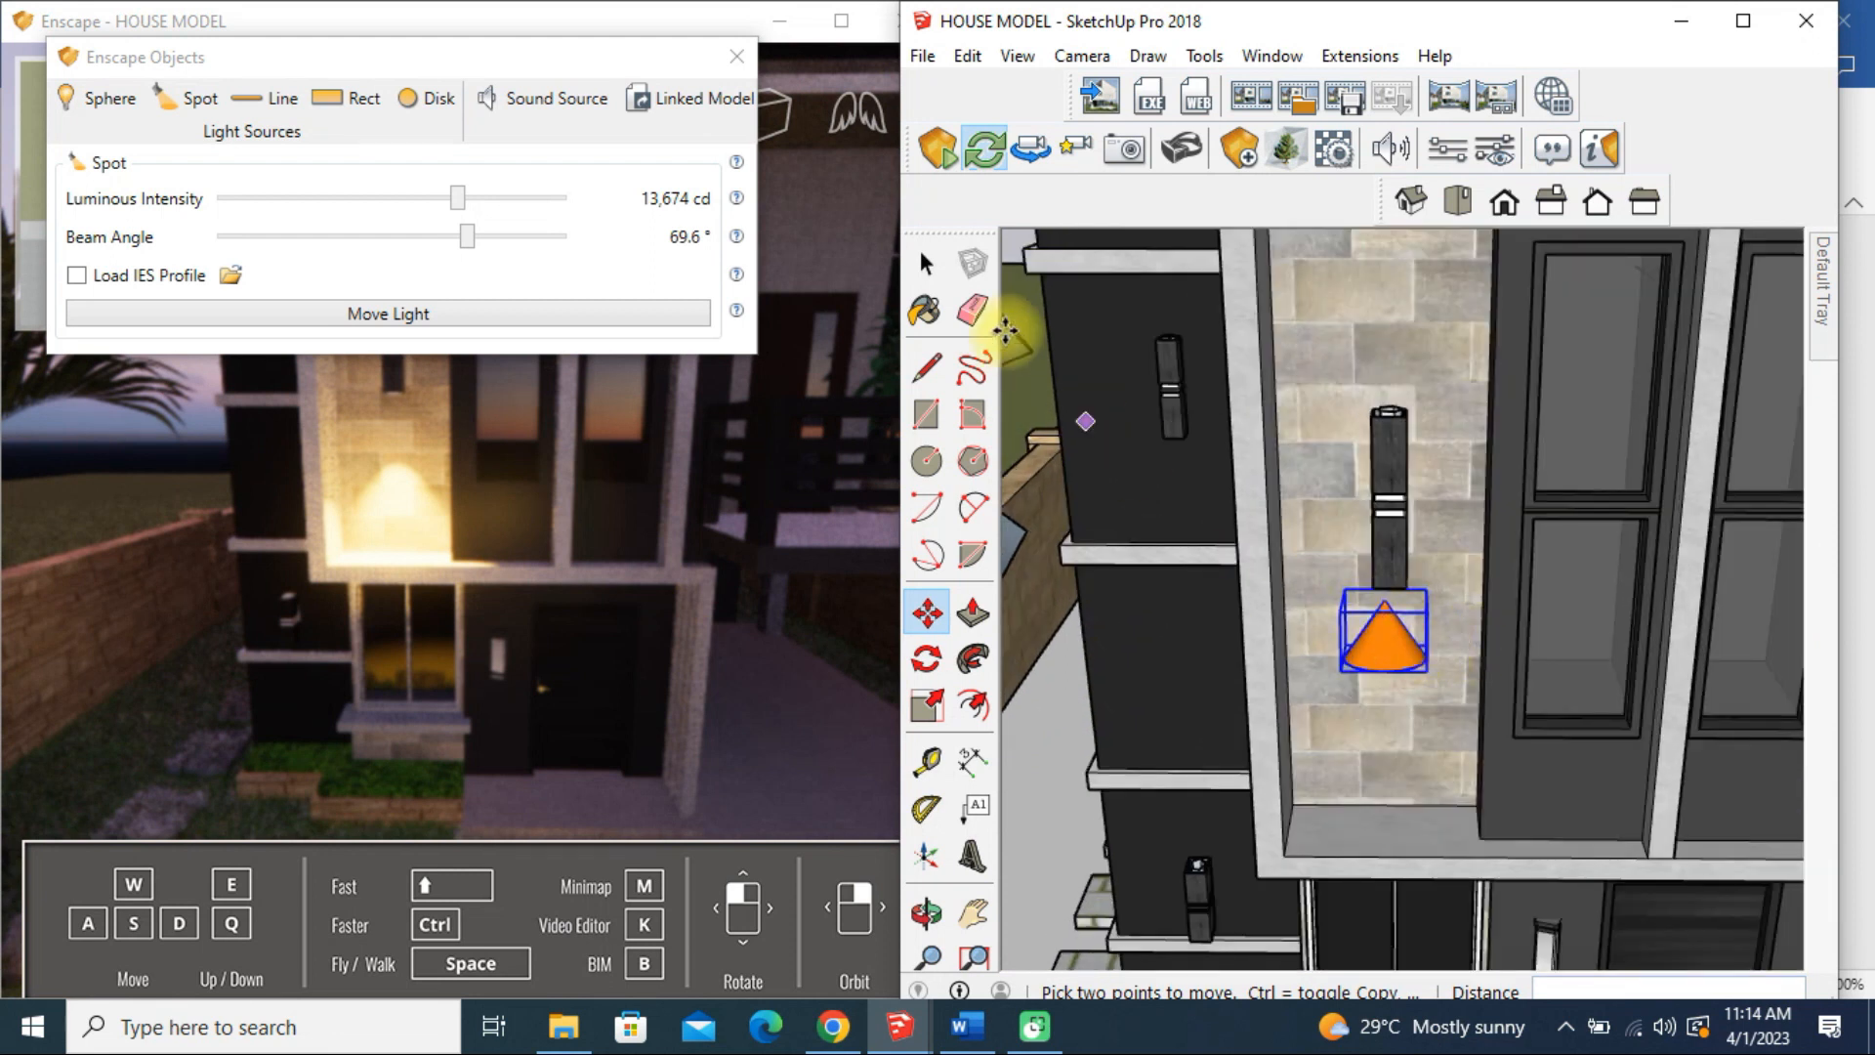
click(926, 262)
key(m)
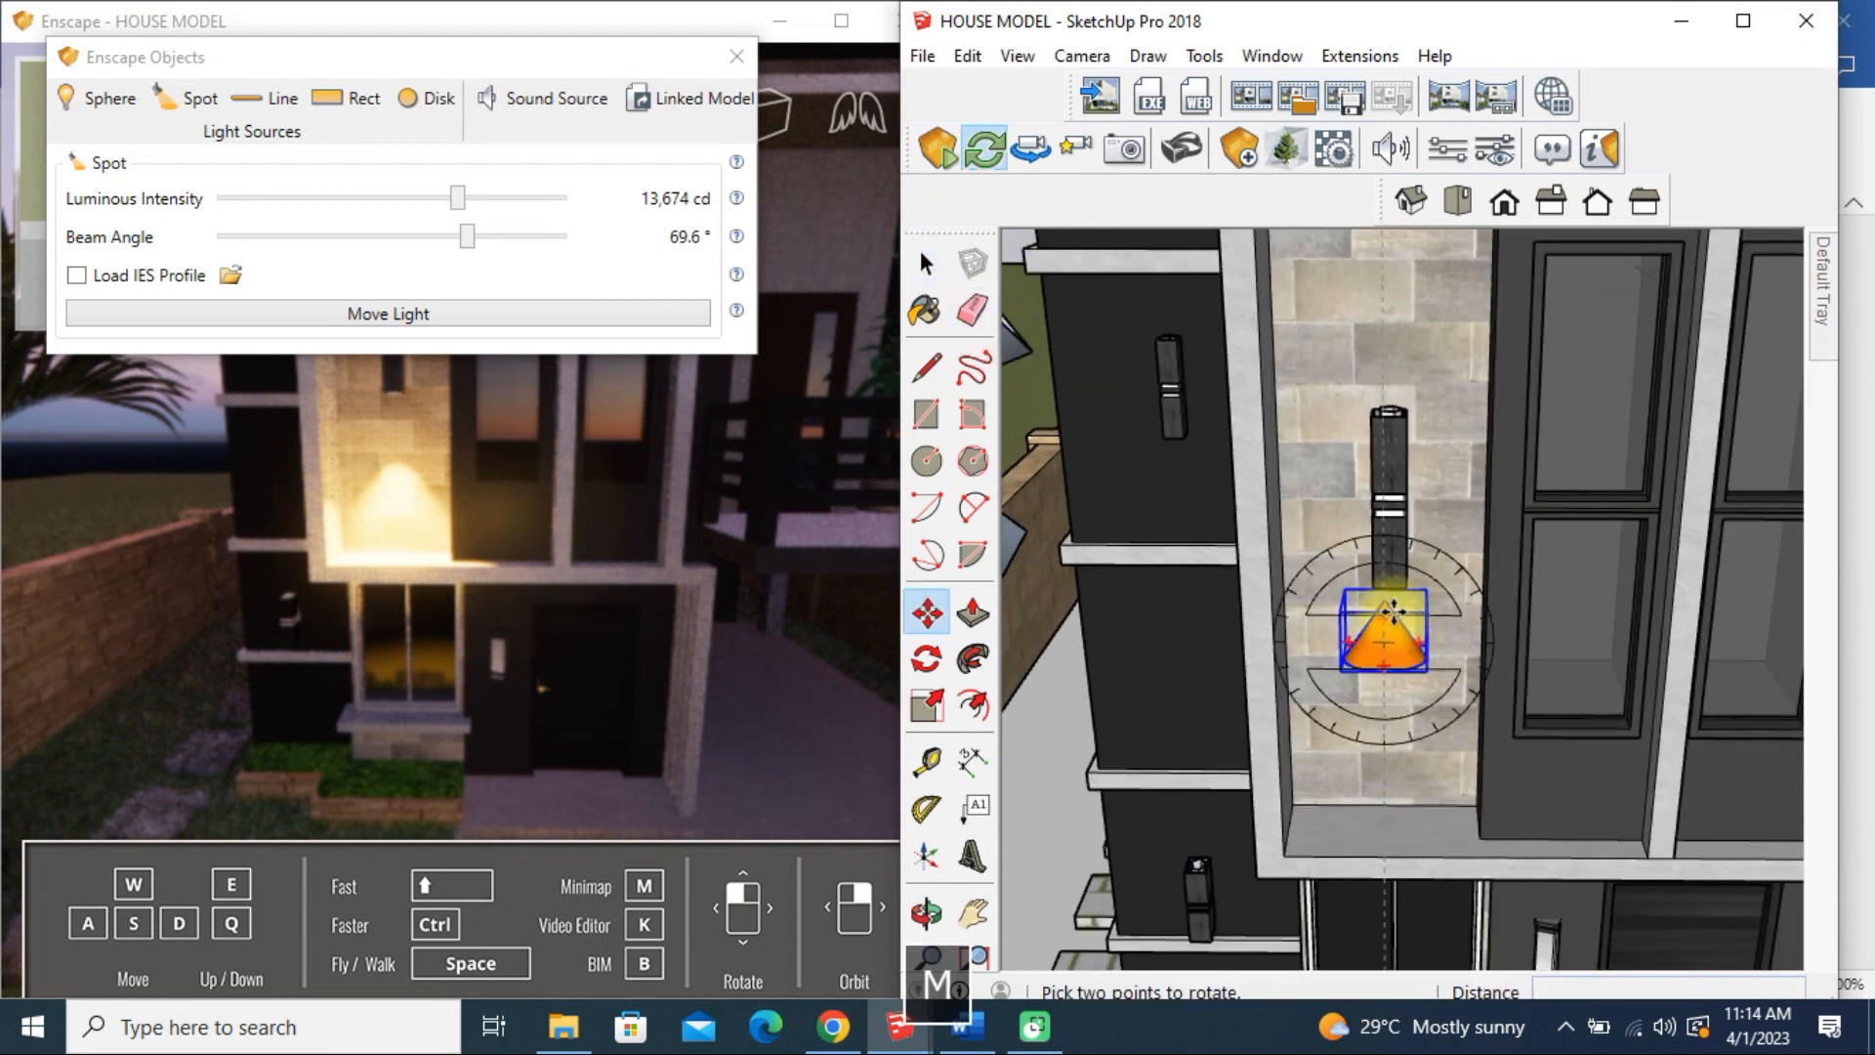
click(1383, 599)
key(ctrl)
scroll(1110, 481, up, 5)
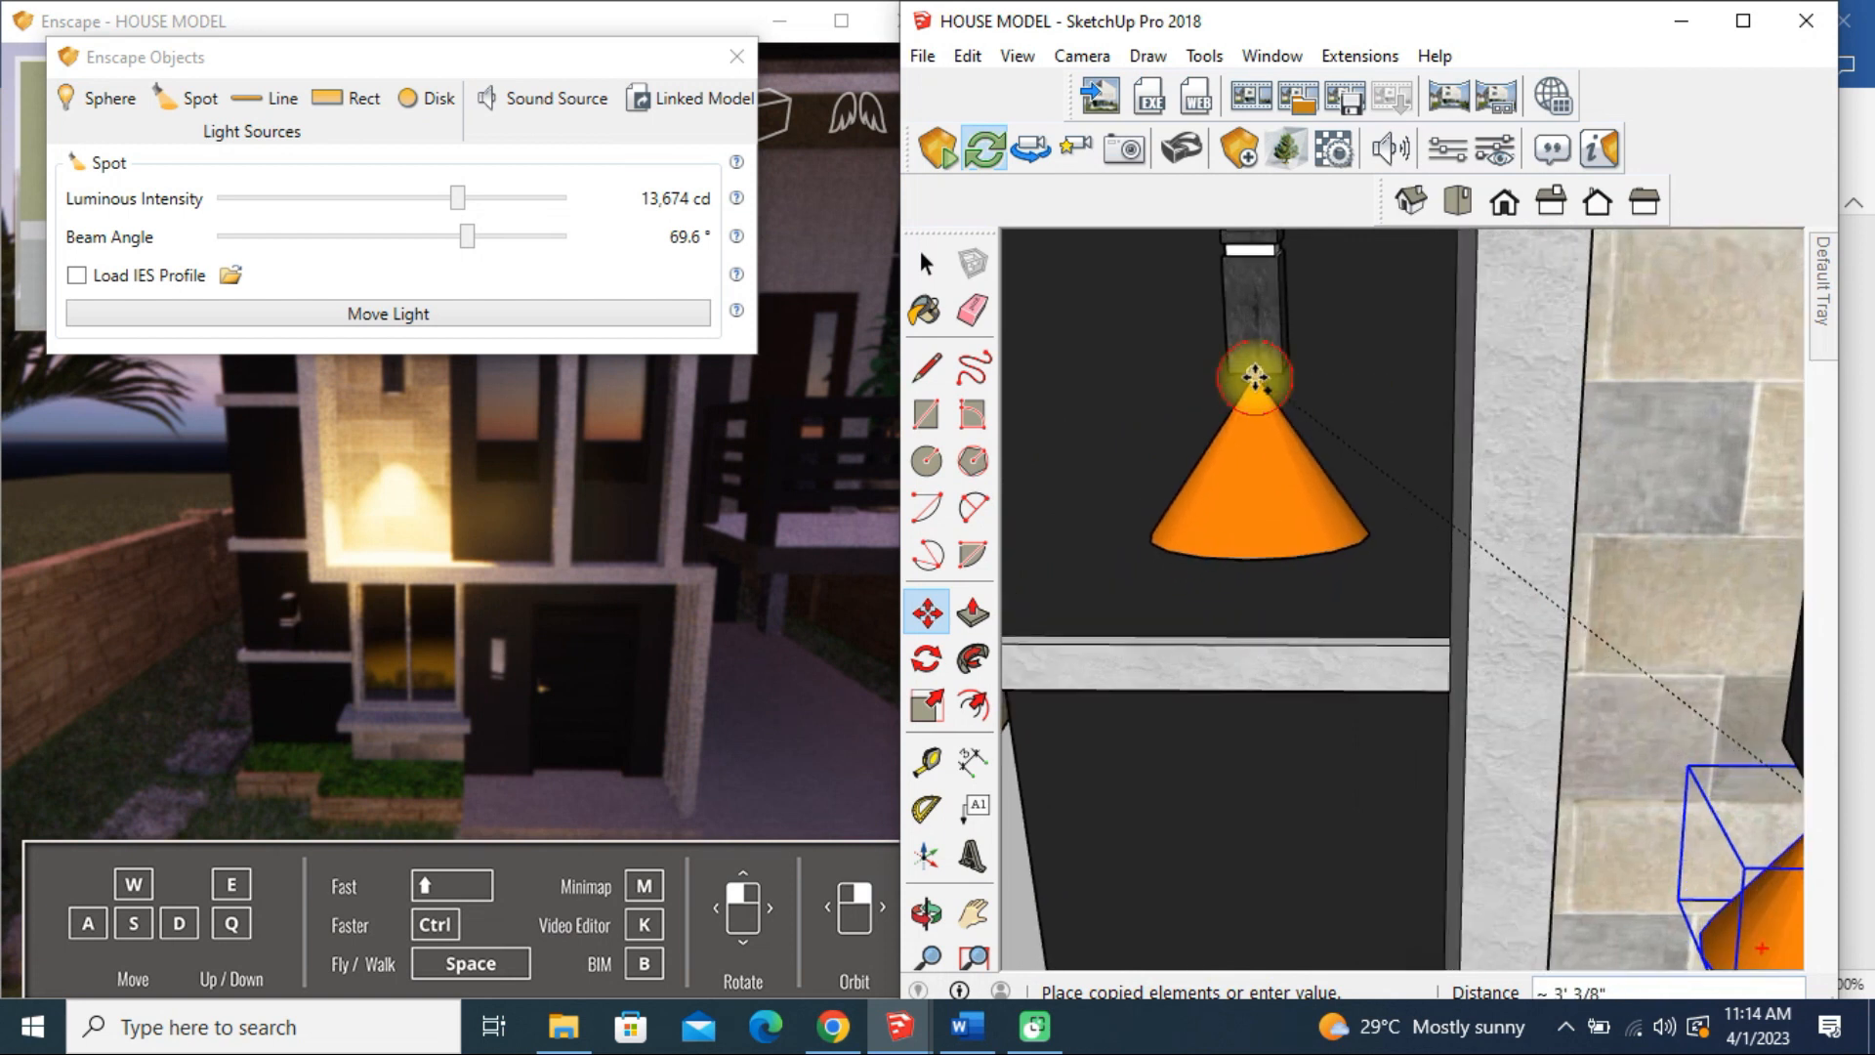
click(1254, 376)
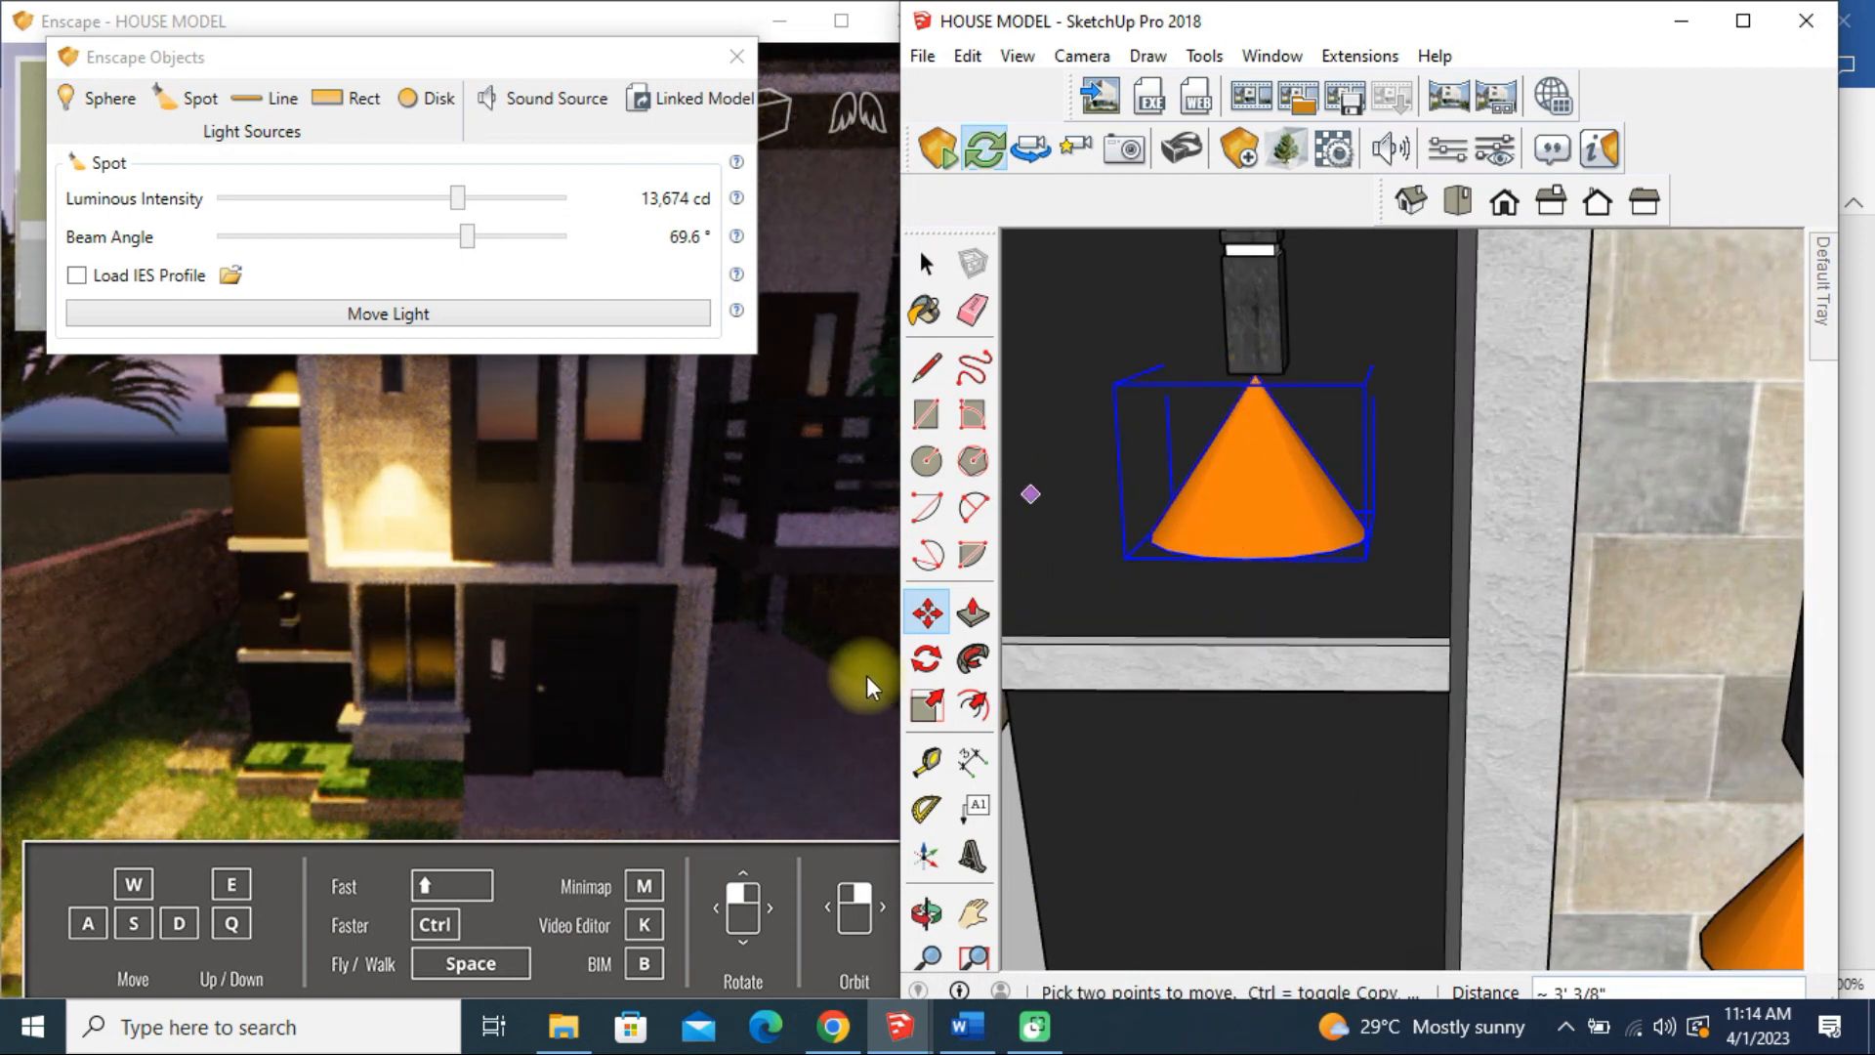
scroll(865, 675, down, 5)
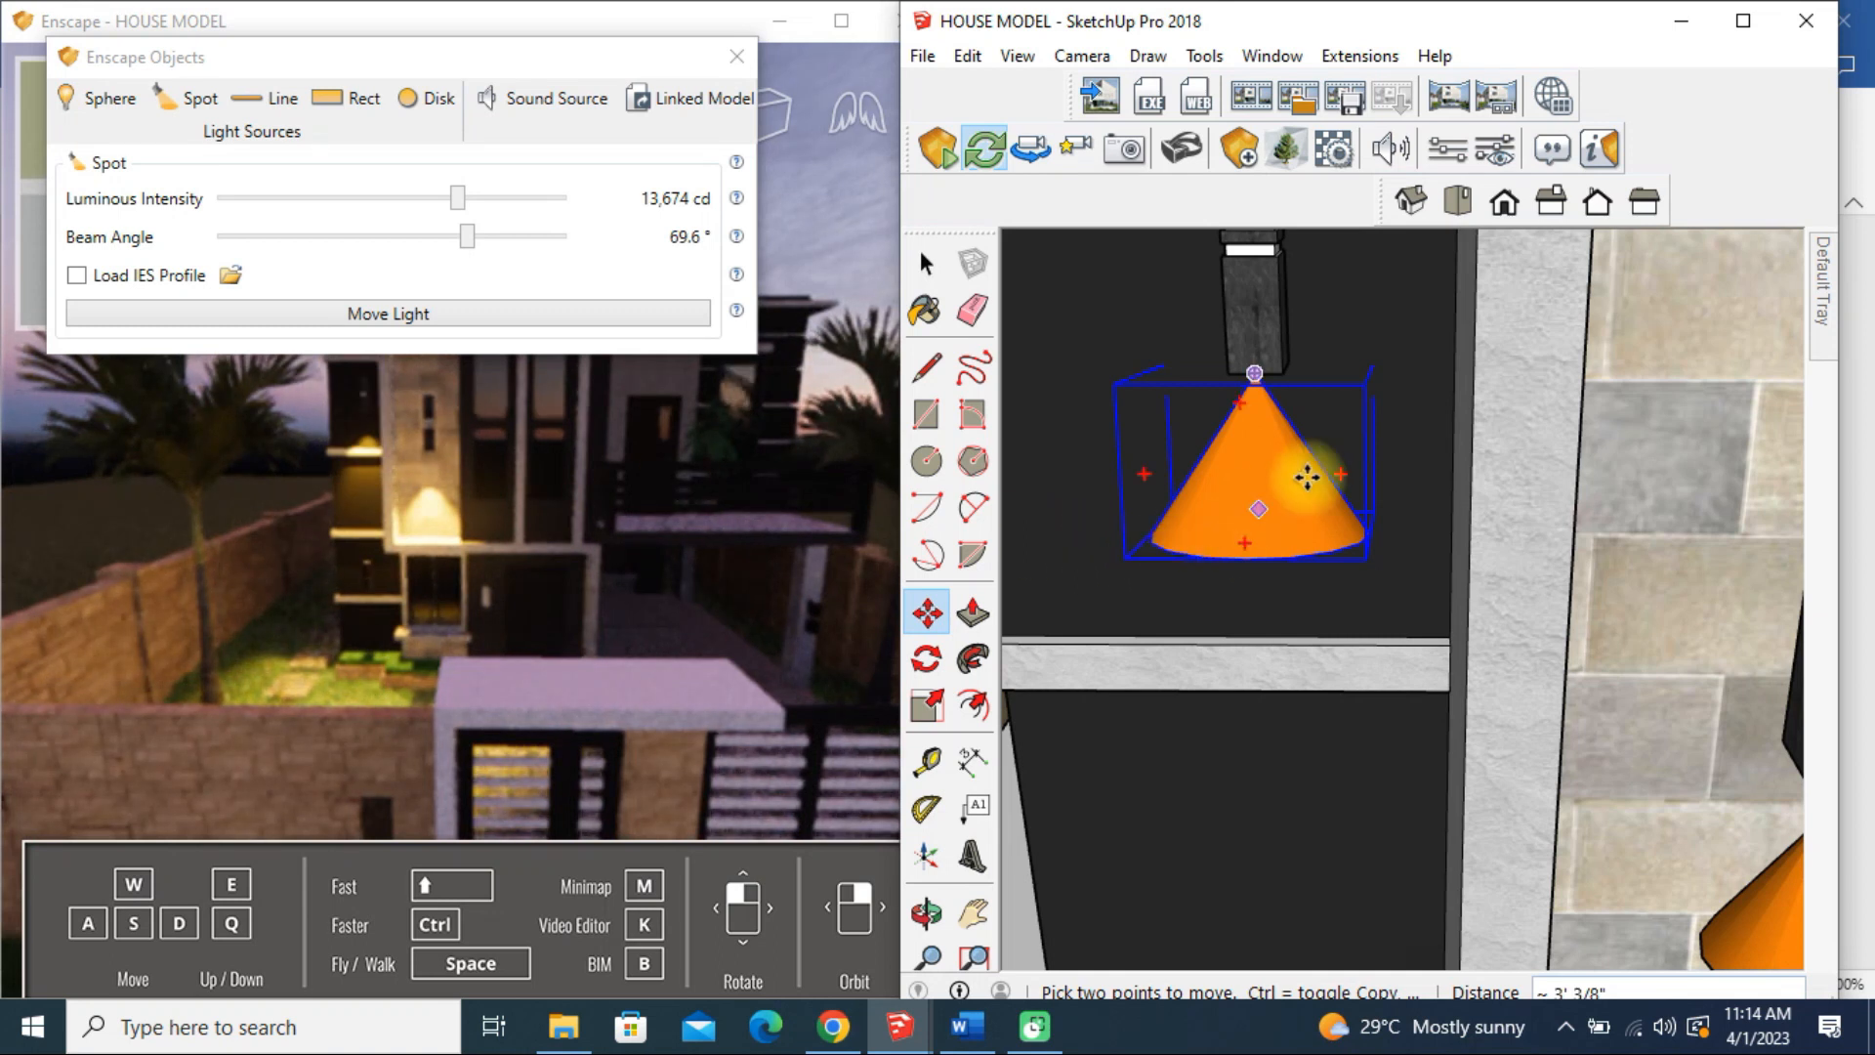
Step: Select the spot light under the dark wall's lamp and set its luminous intensity to about 5,733 cd
click(933, 357)
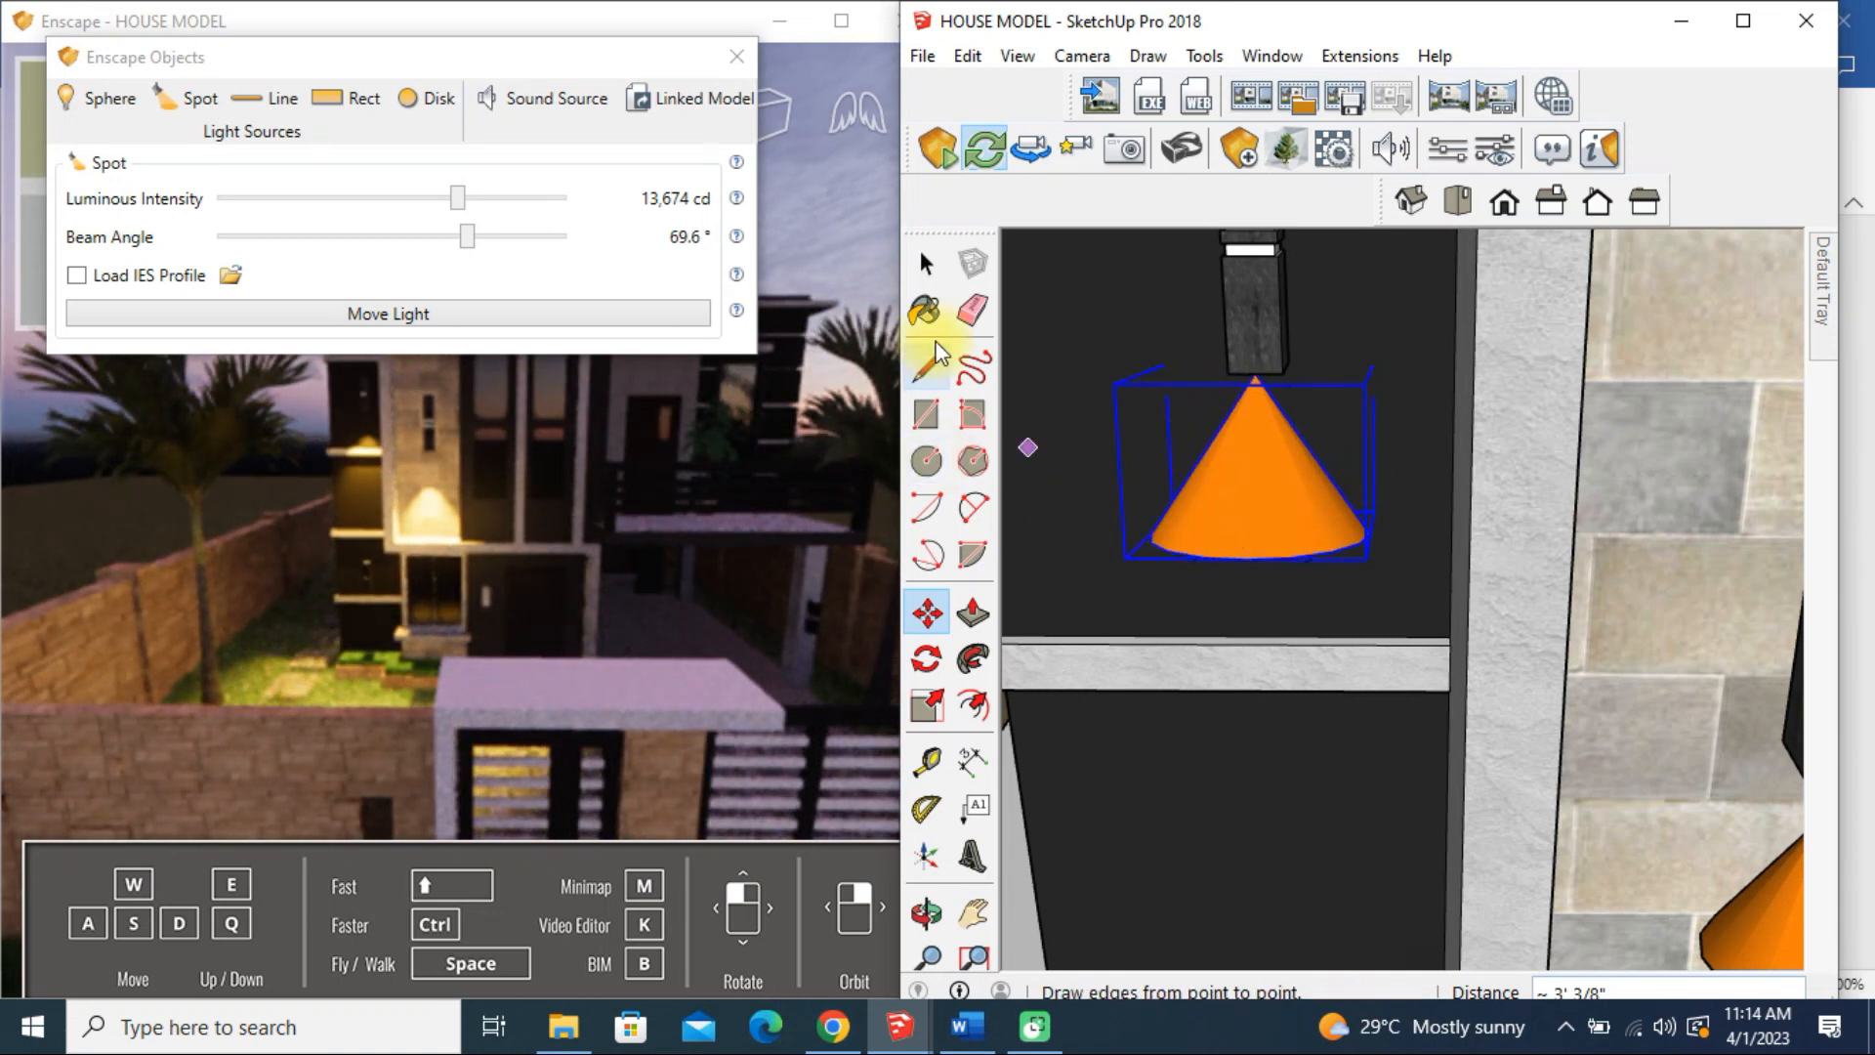
click(930, 265)
click(1228, 494)
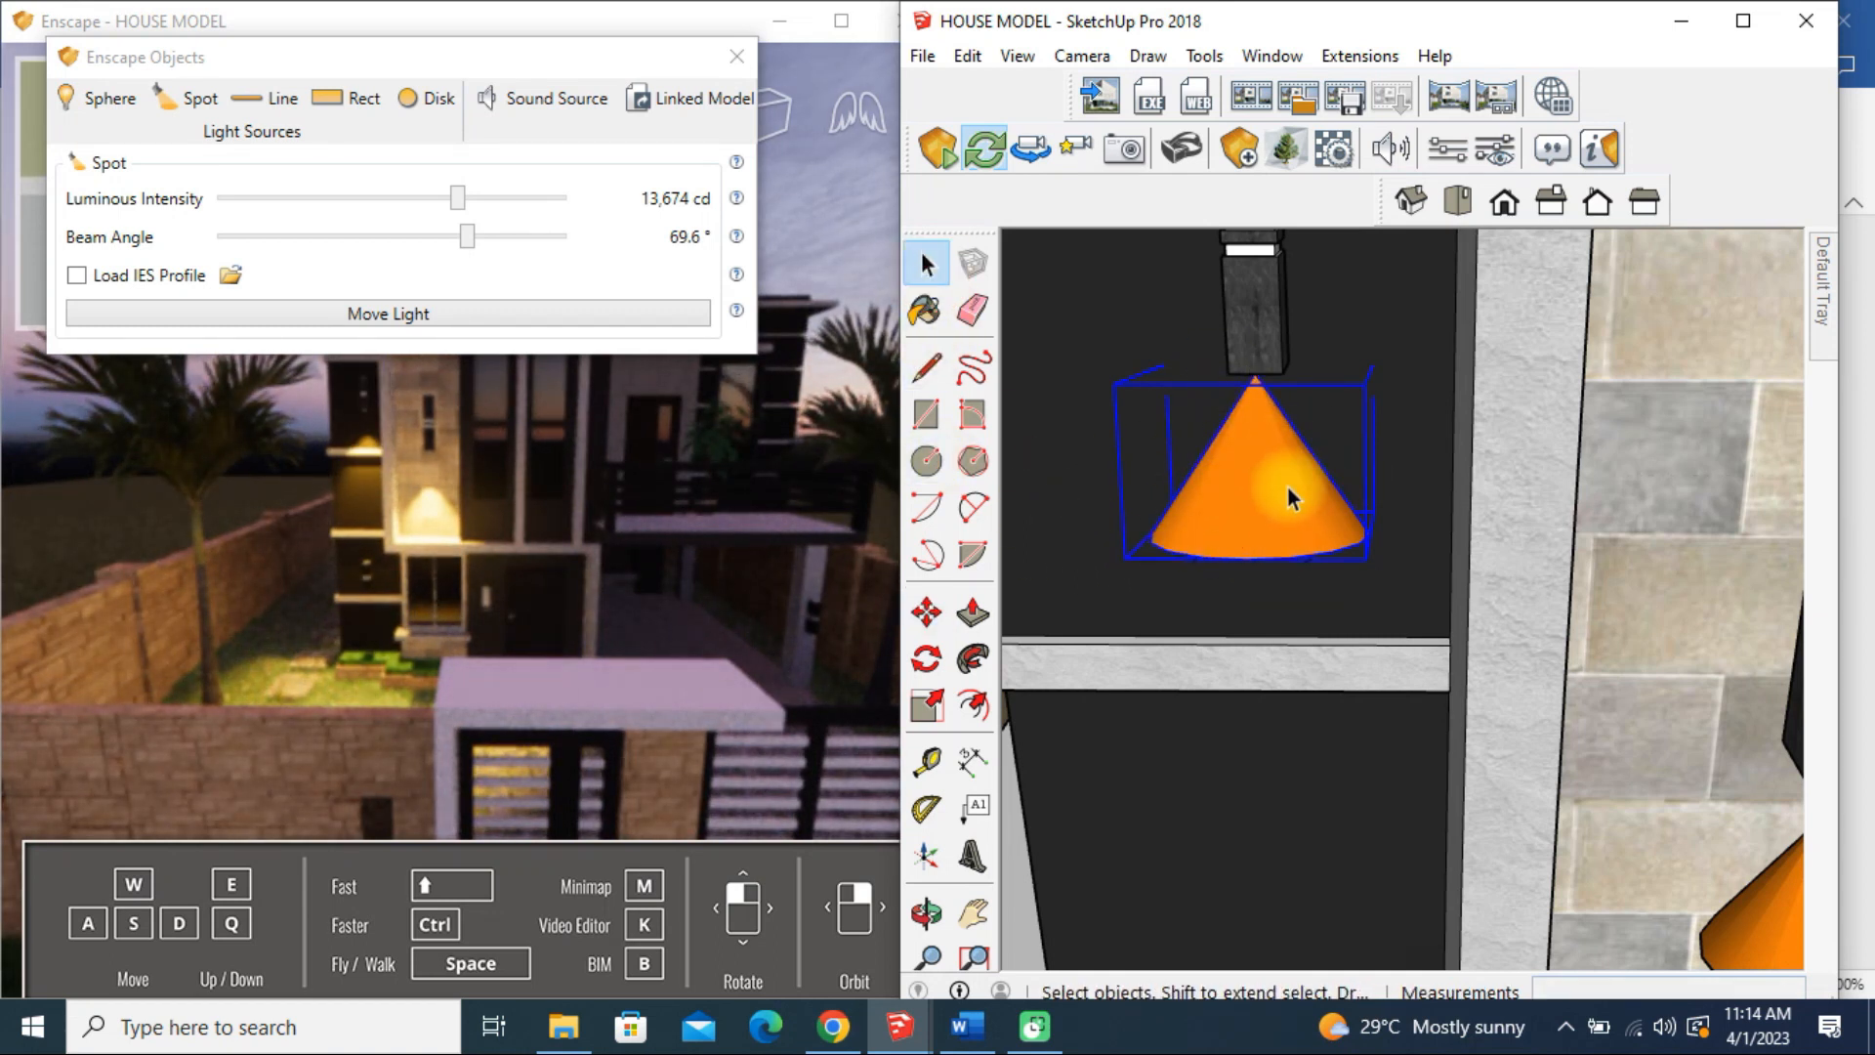
mouse_move(463, 188)
mouse_down()
mouse_move(419, 196)
mouse_move(436, 199)
mouse_up()
scroll(1195, 461, down, 3)
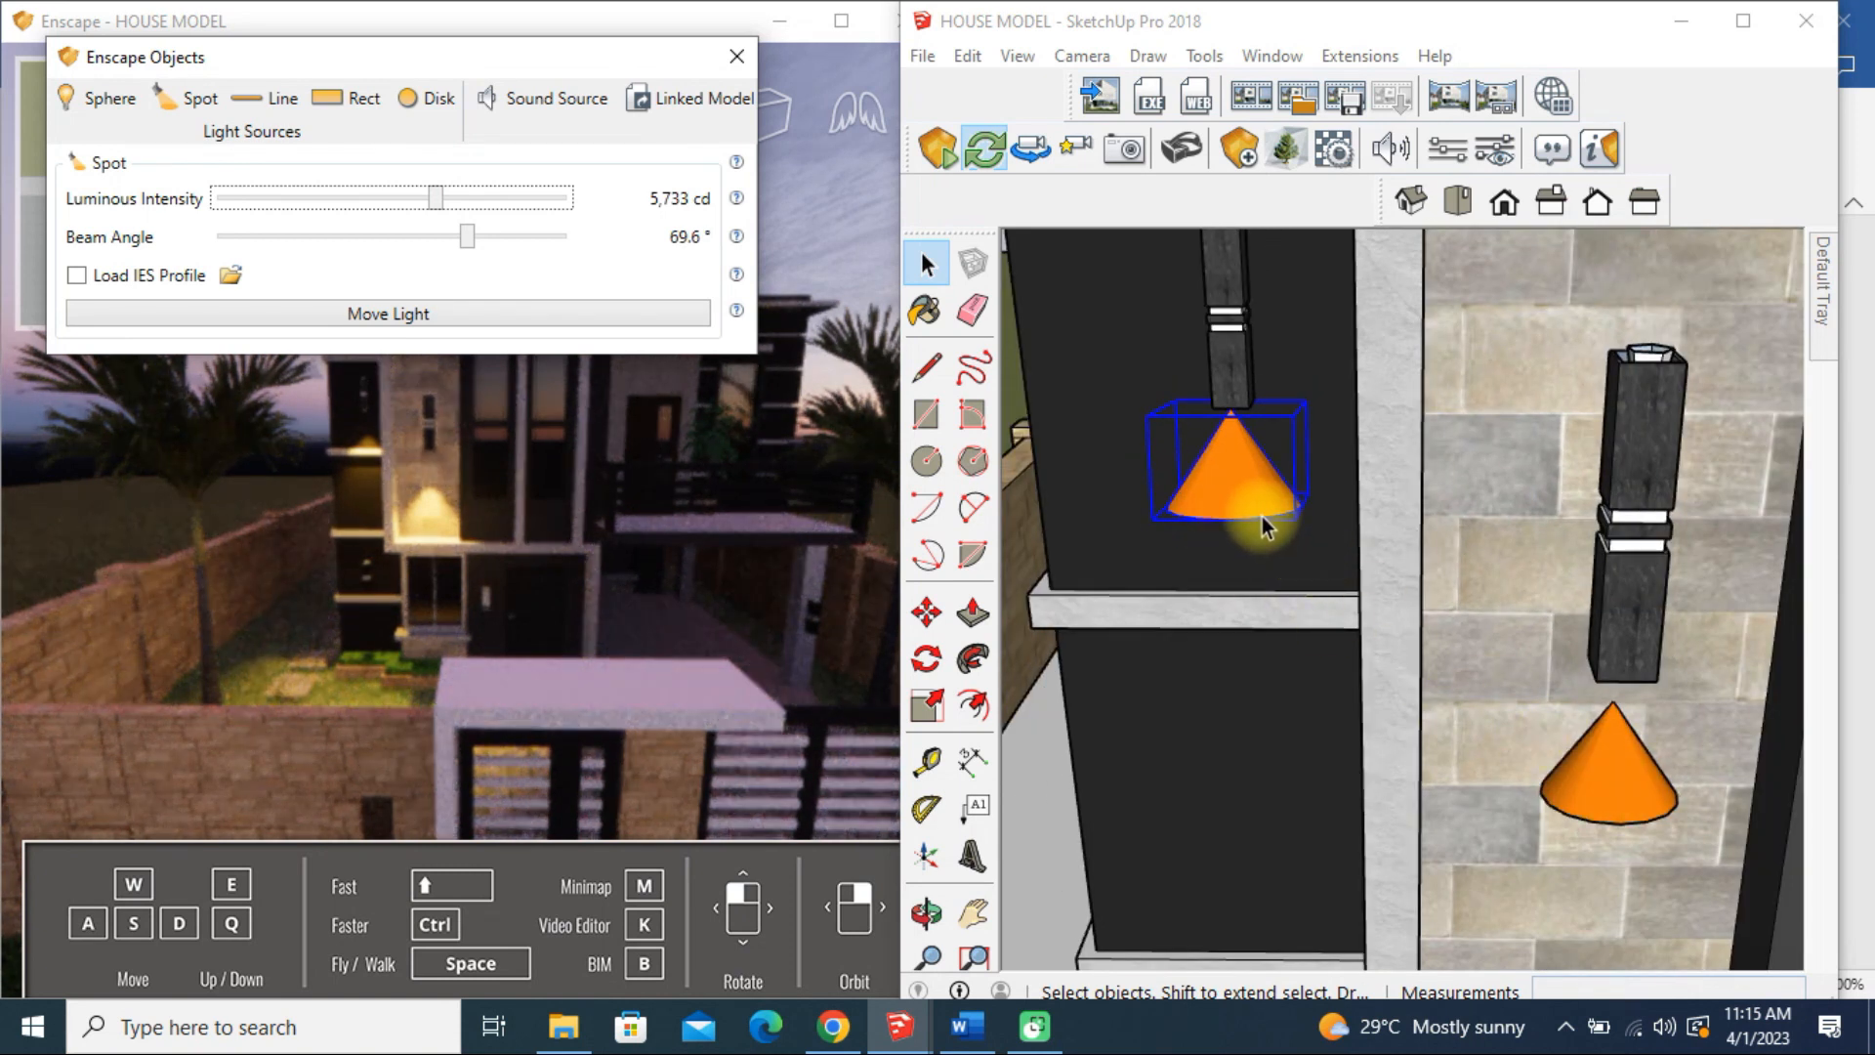
Step: Make the dark wall's spot light unique and set its luminous intensity to about 133,948 cd
right_click(1229, 443)
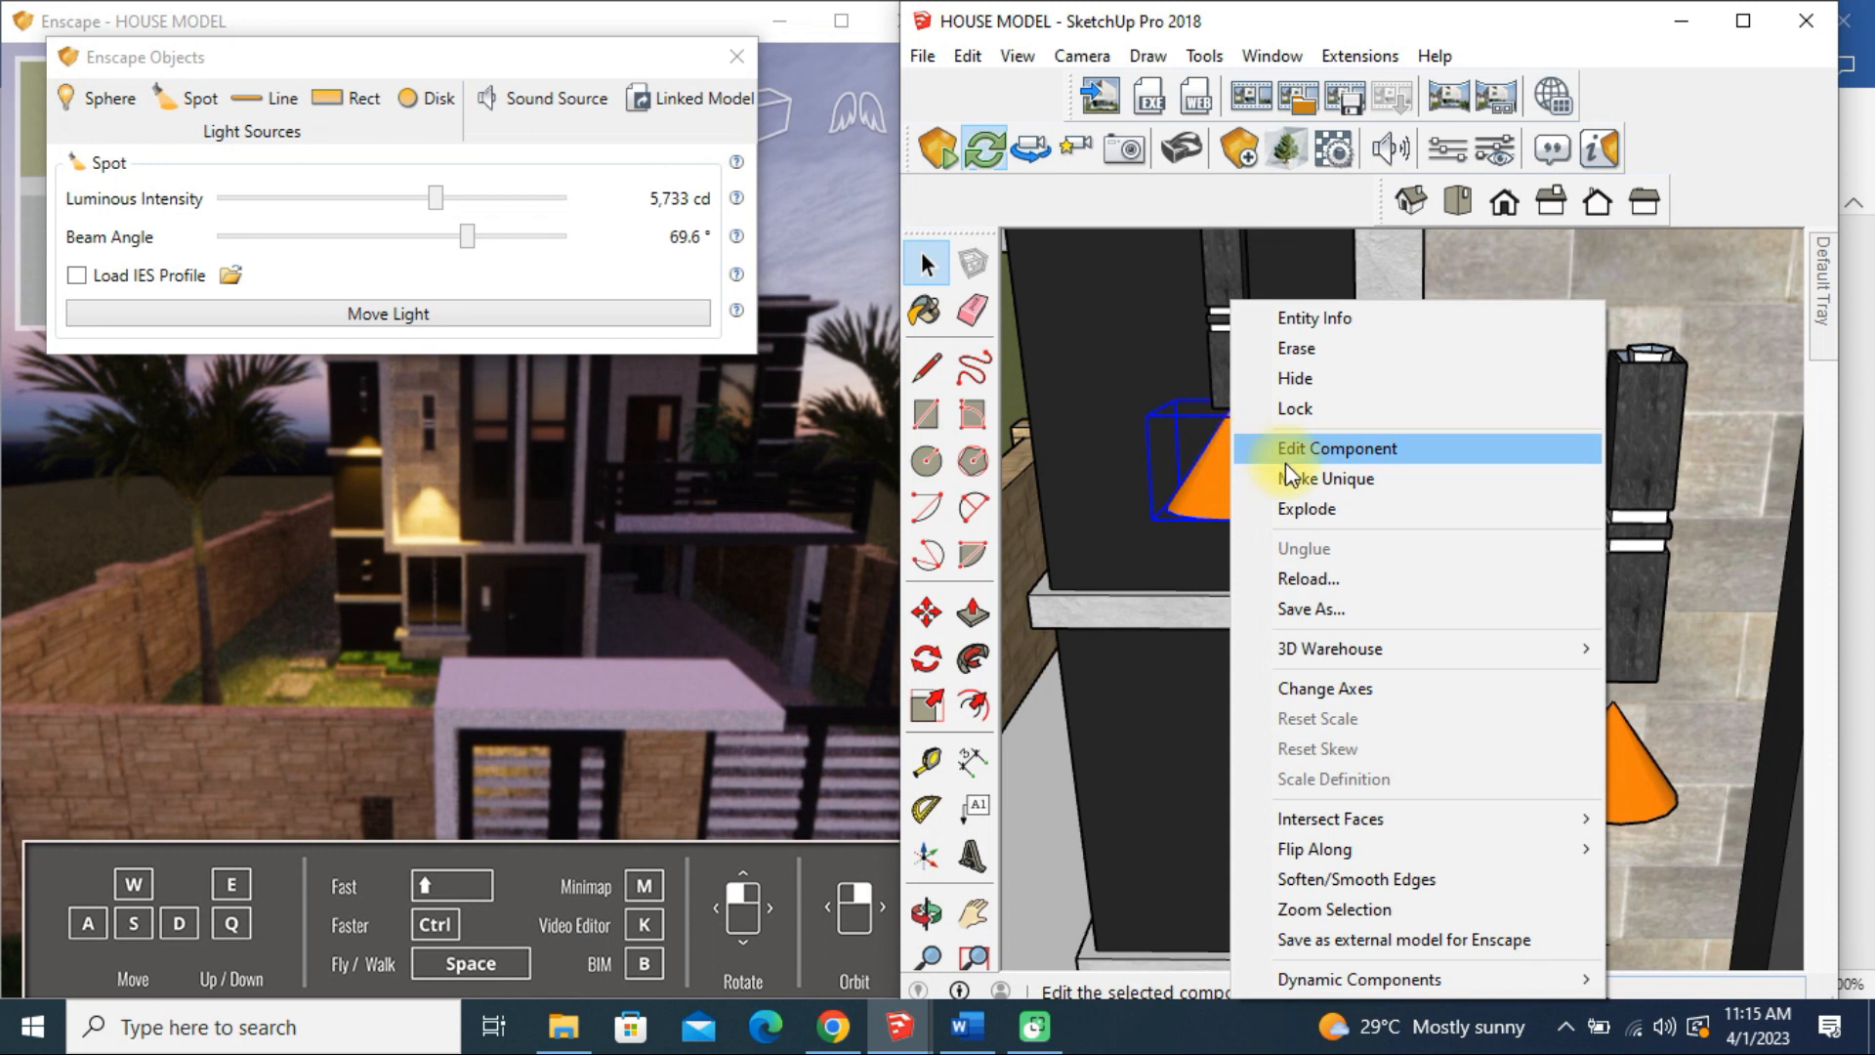
click(1309, 482)
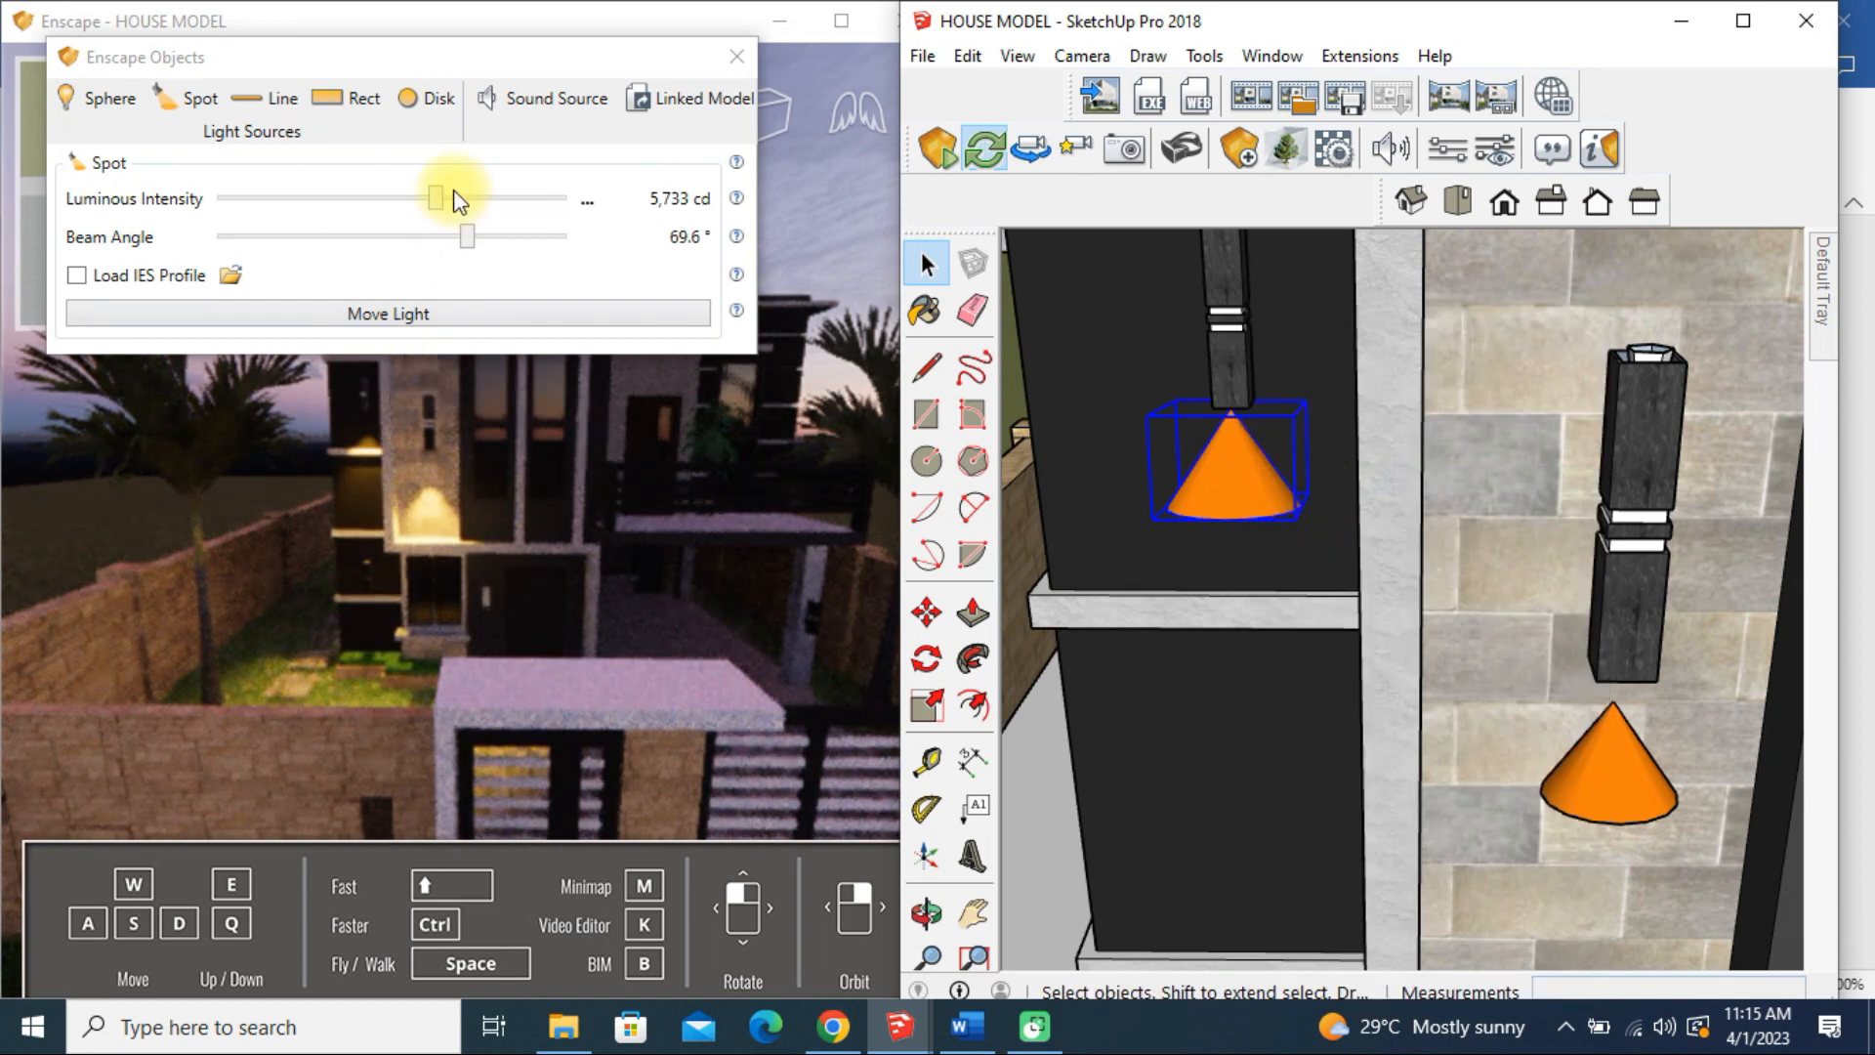
mouse_move(437, 197)
mouse_down()
mouse_move(541, 196)
mouse_move(301, 188)
mouse_move(514, 213)
mouse_up()
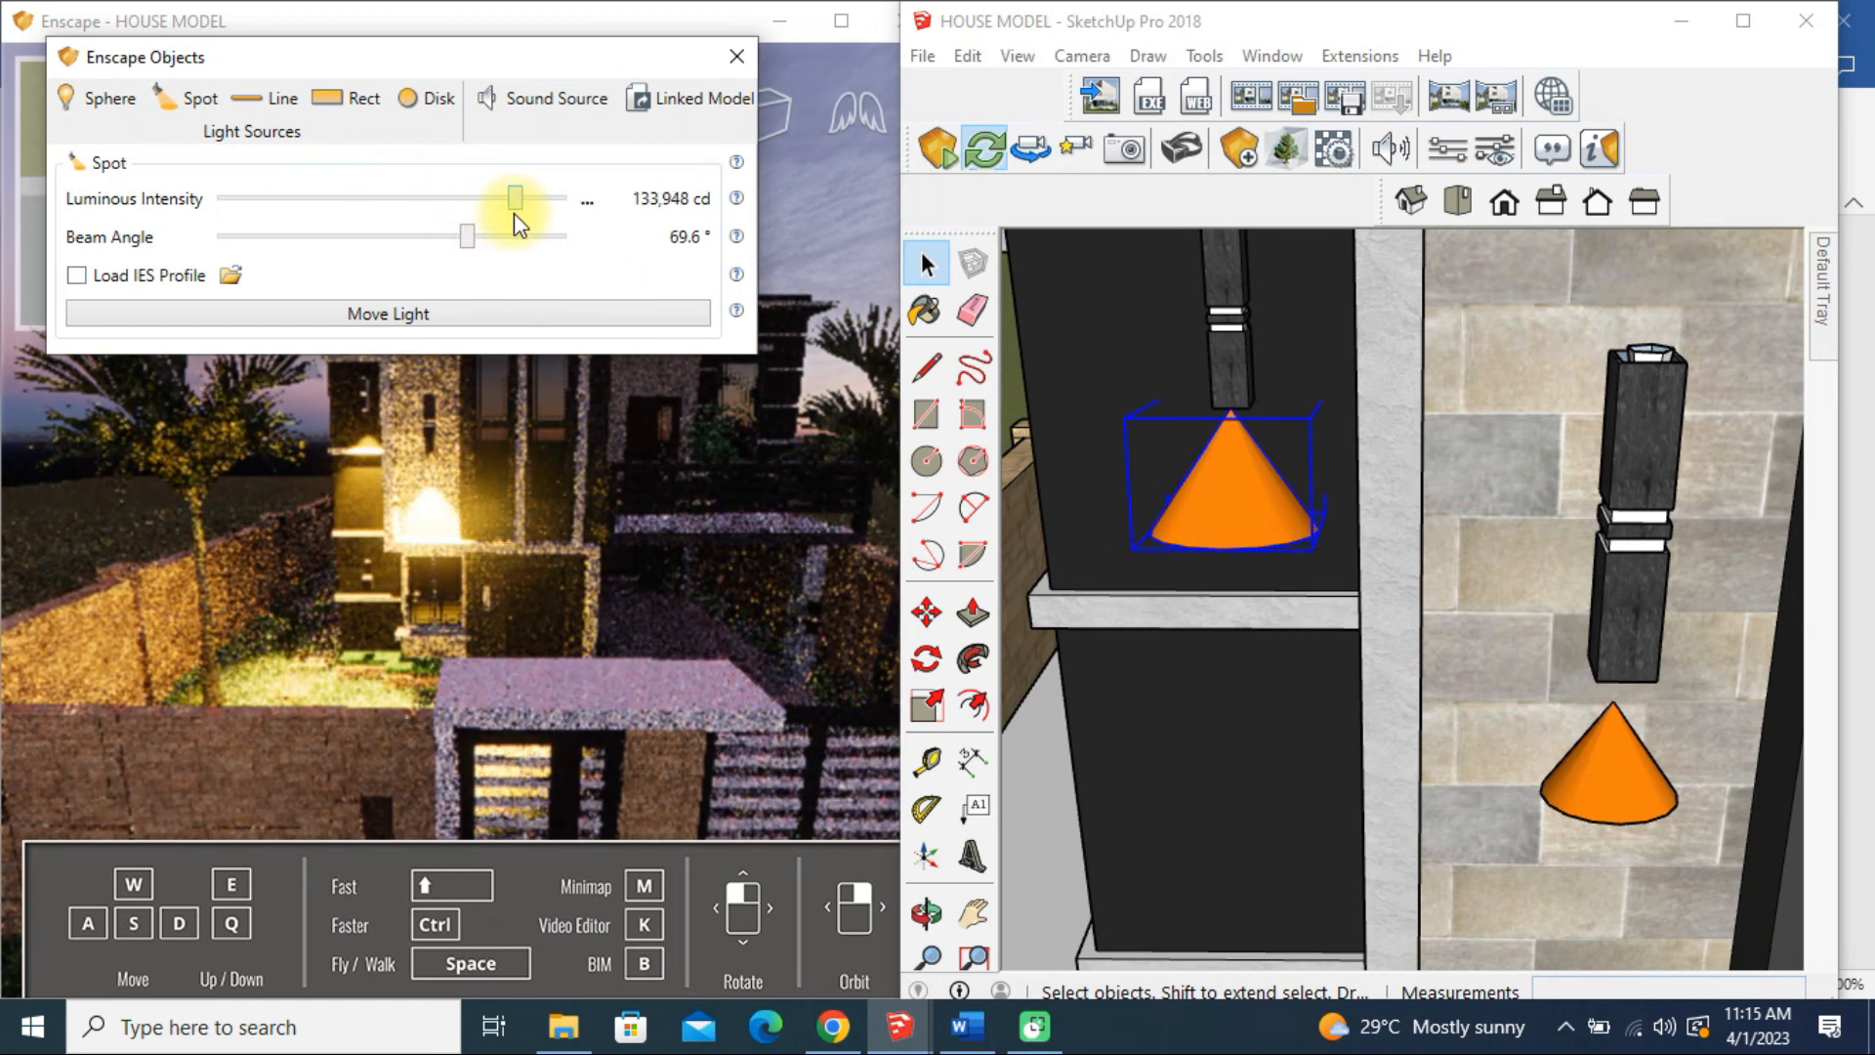
Step: Check that both spot lights are separate components and set the dark wall's light to about 185,572 cd
click(1593, 770)
scroll(1209, 582, down, 5)
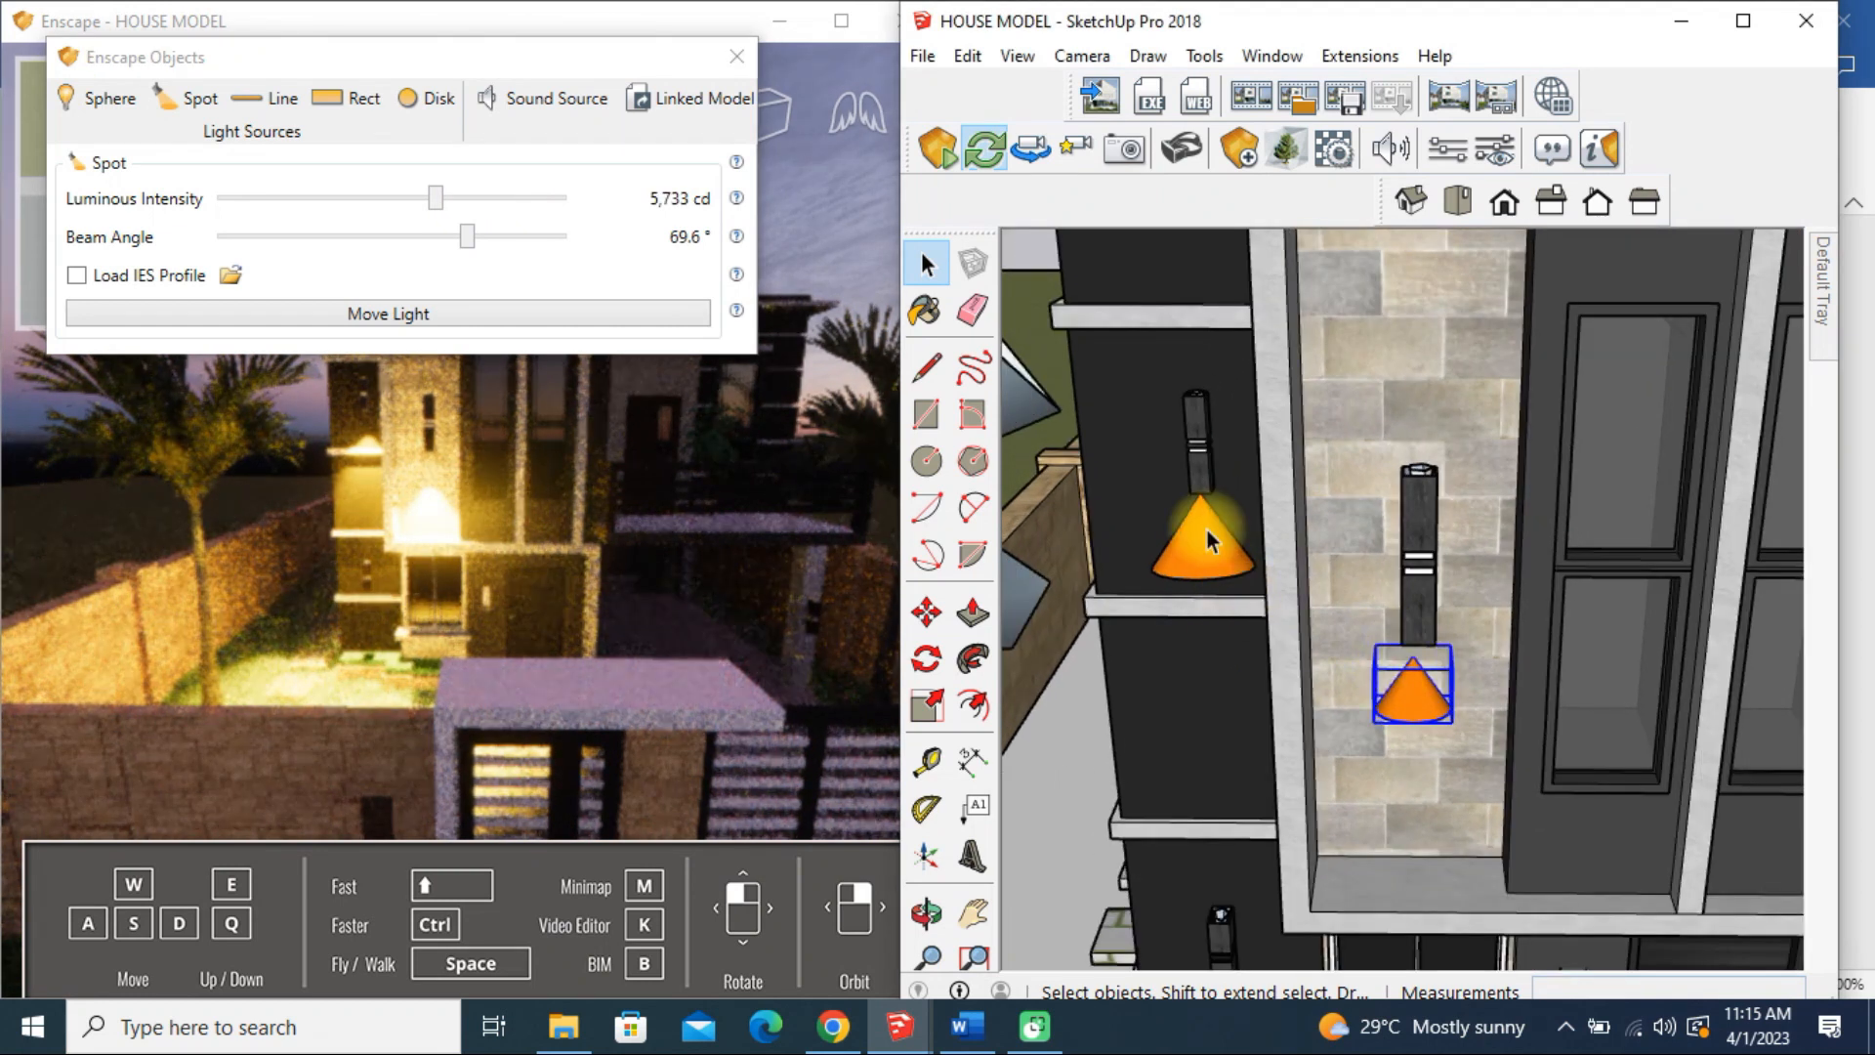
right_click(1418, 686)
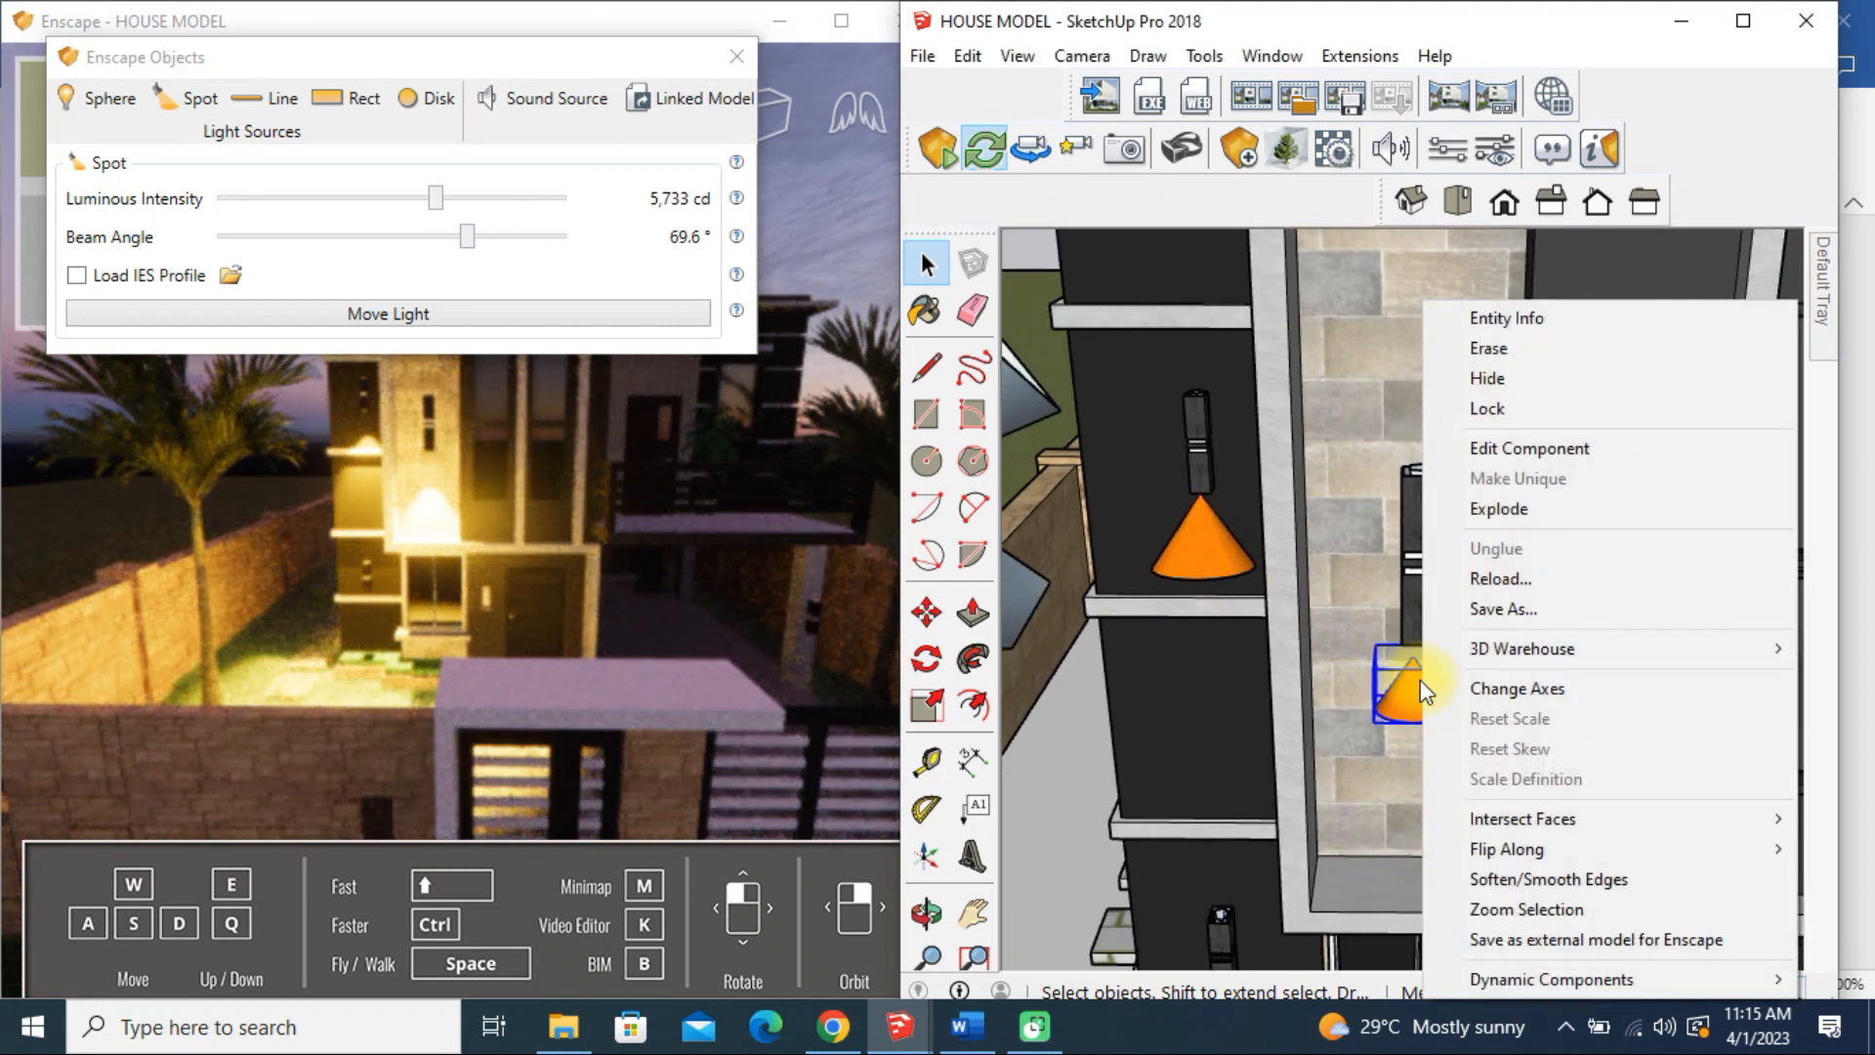
click(1226, 571)
right_click(1203, 542)
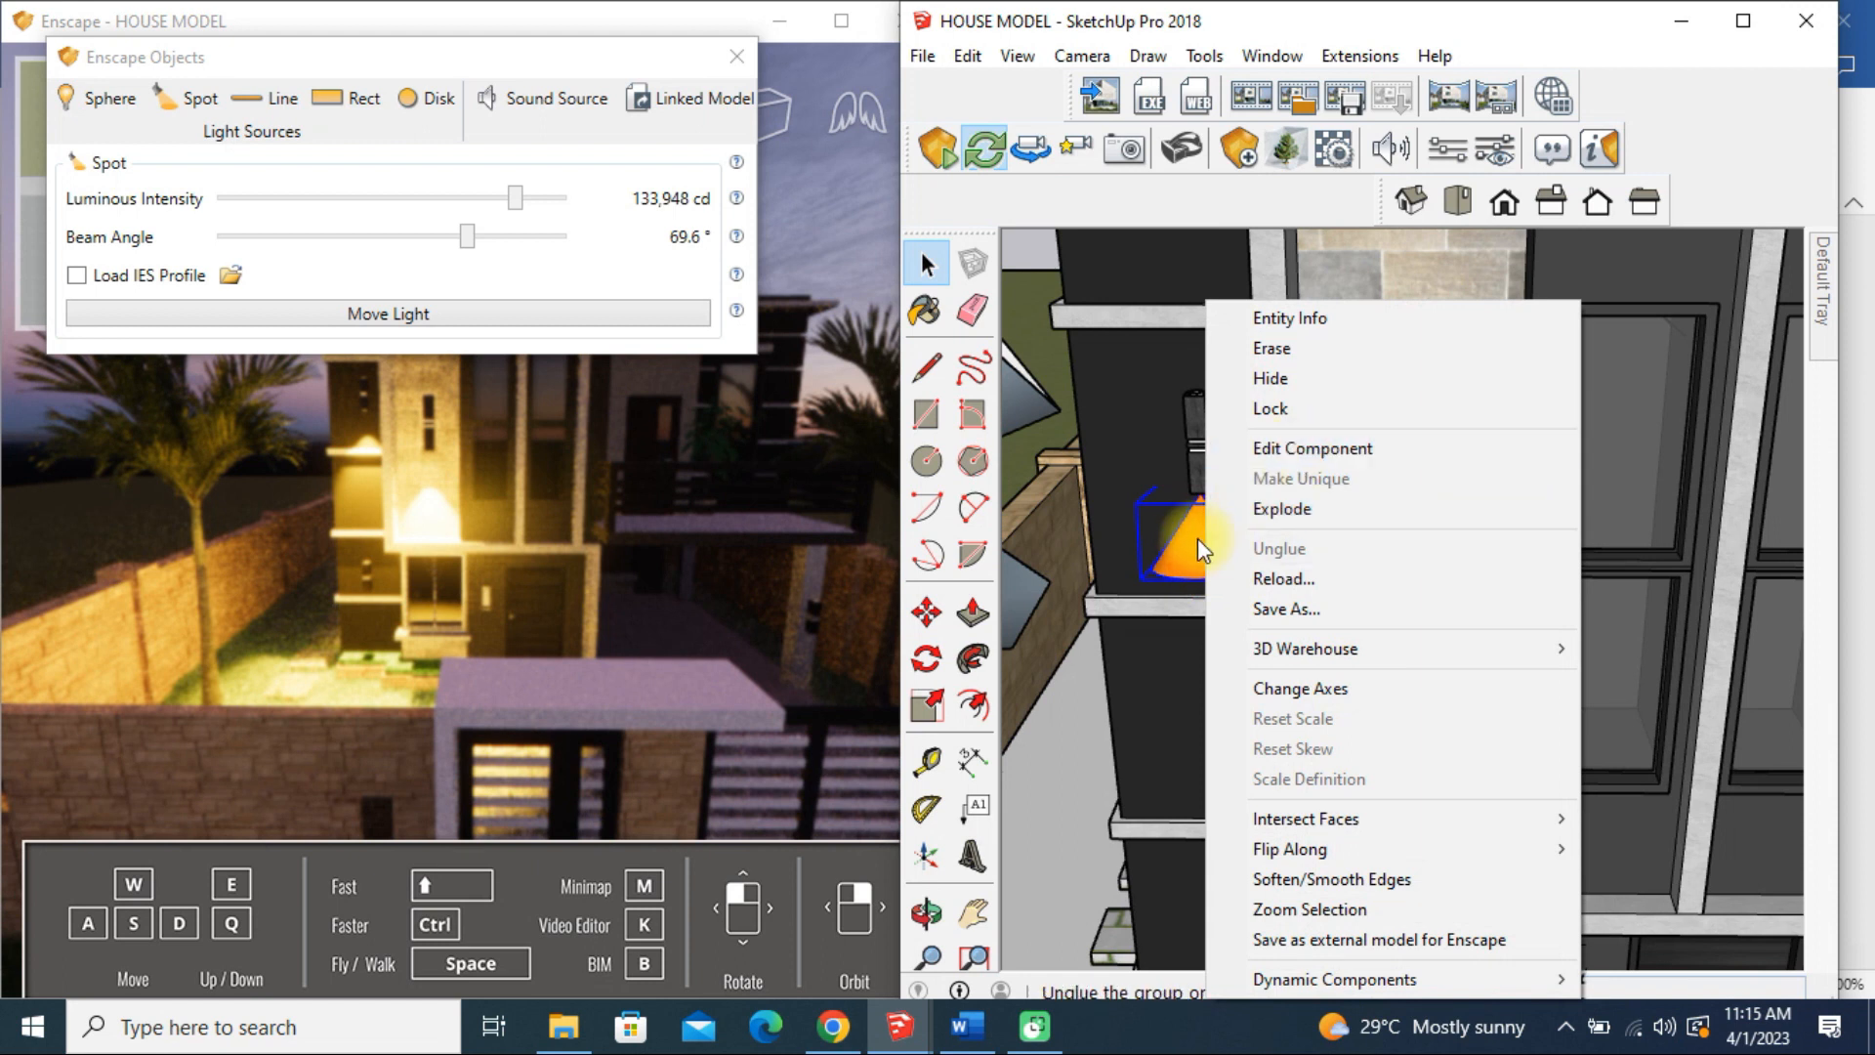
click(1187, 539)
mouse_move(521, 203)
mouse_down()
mouse_move(460, 207)
mouse_move(543, 202)
mouse_move(478, 209)
mouse_move(550, 215)
mouse_move(502, 229)
mouse_move(525, 234)
mouse_up()
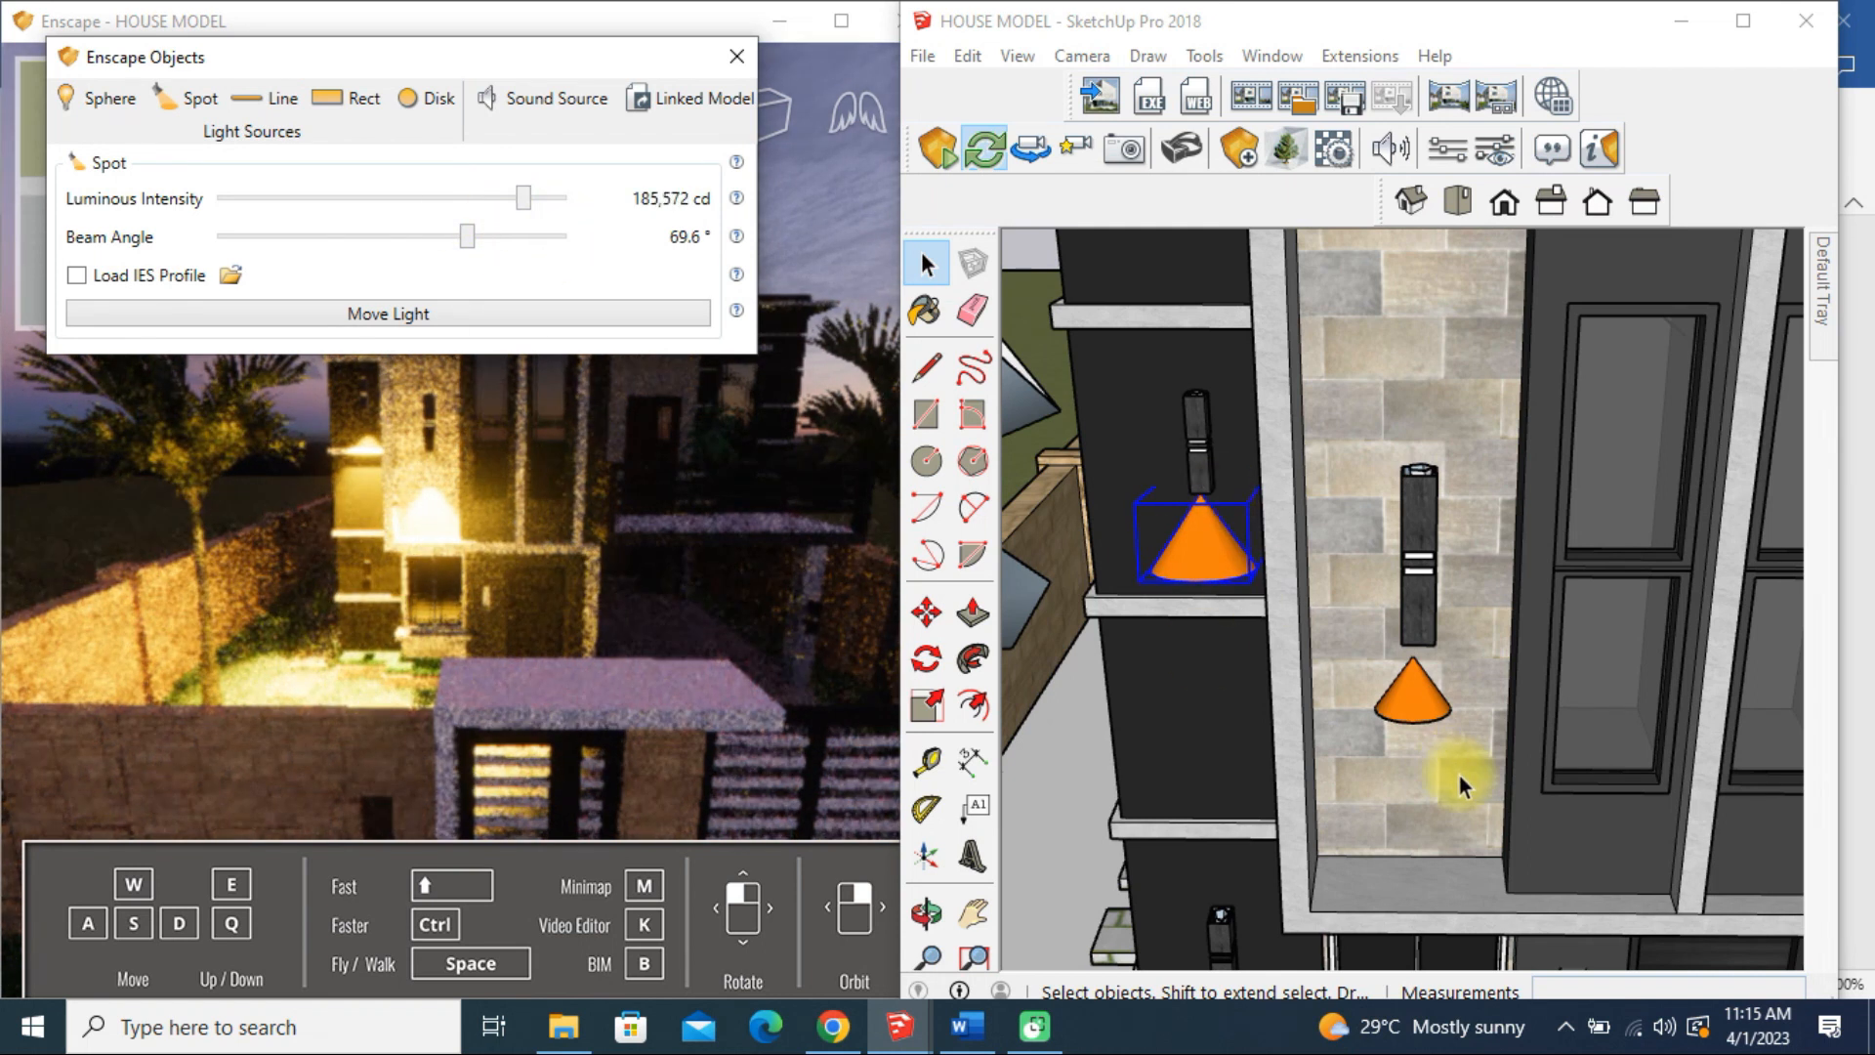
Step: Set the stone panel's spot light to a luminous intensity of about 38,390 cd and check it in the render
click(1394, 701)
drag(438, 201, 486, 208)
scroll(678, 695, down, 3)
click(514, 593)
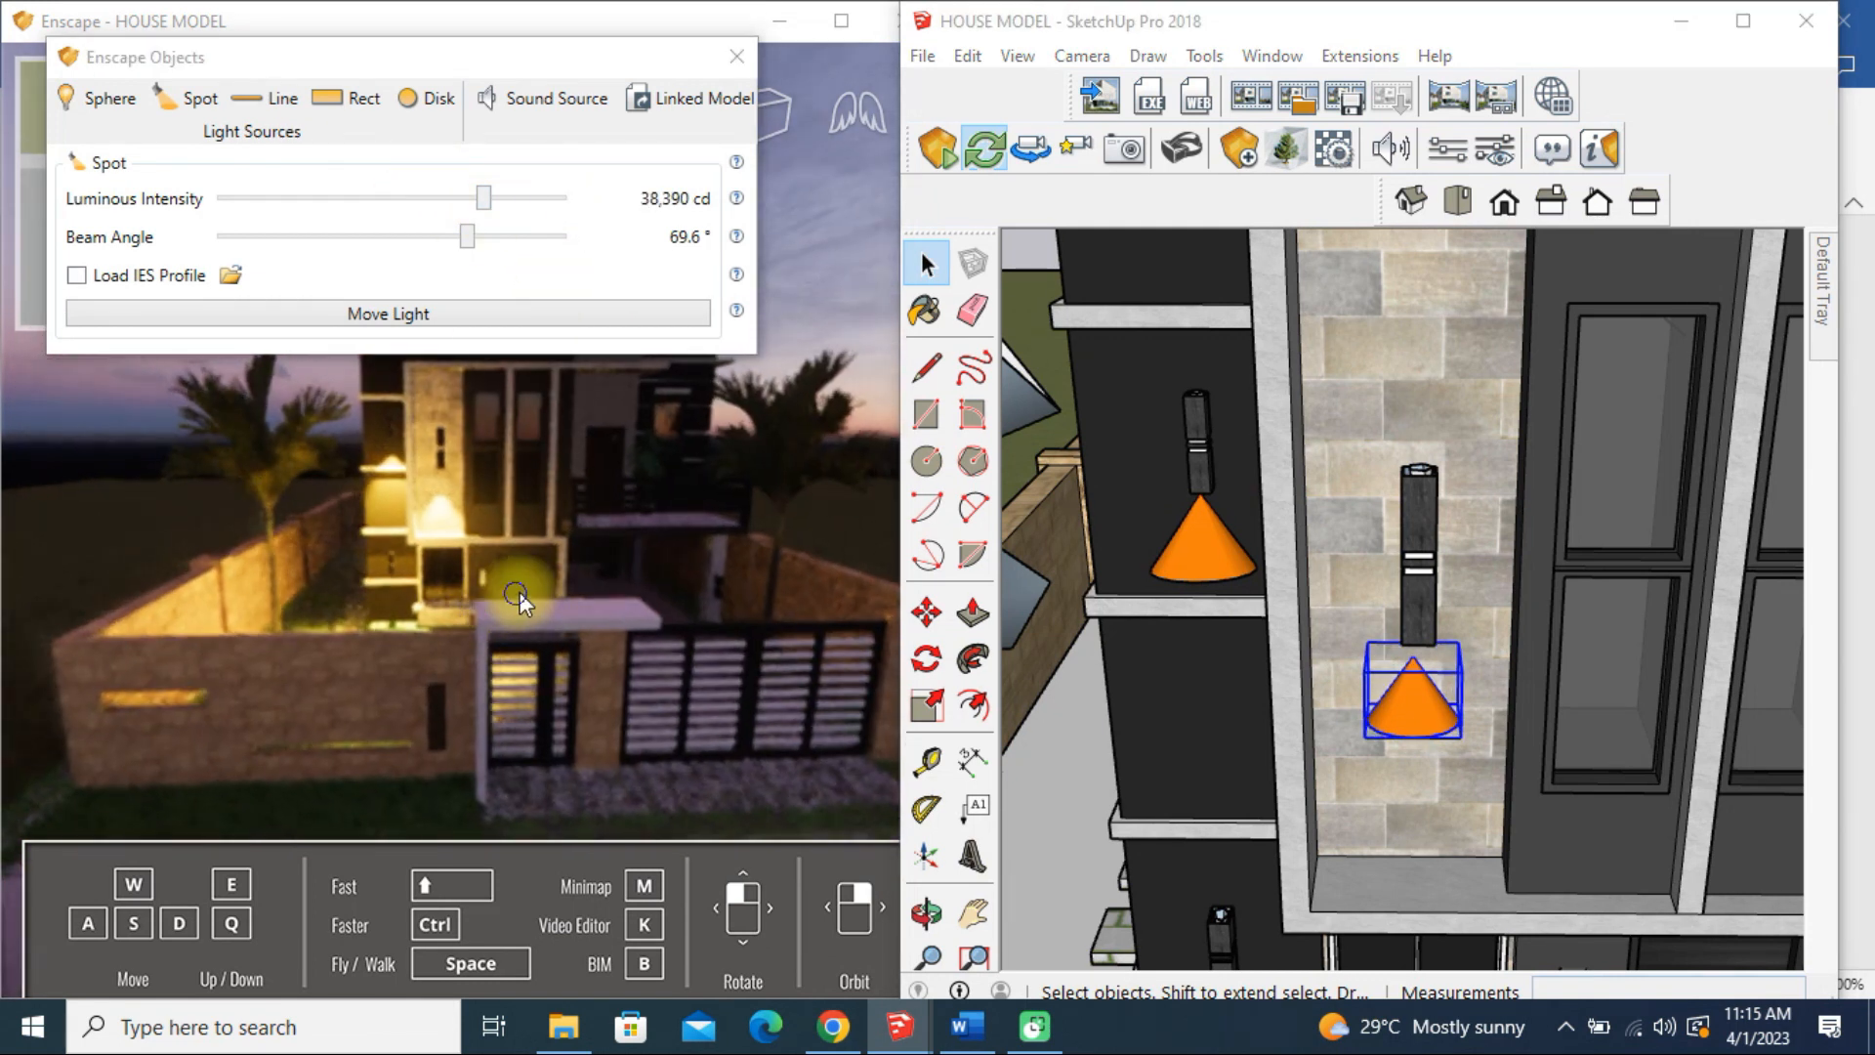
scroll(347, 414, up, 3)
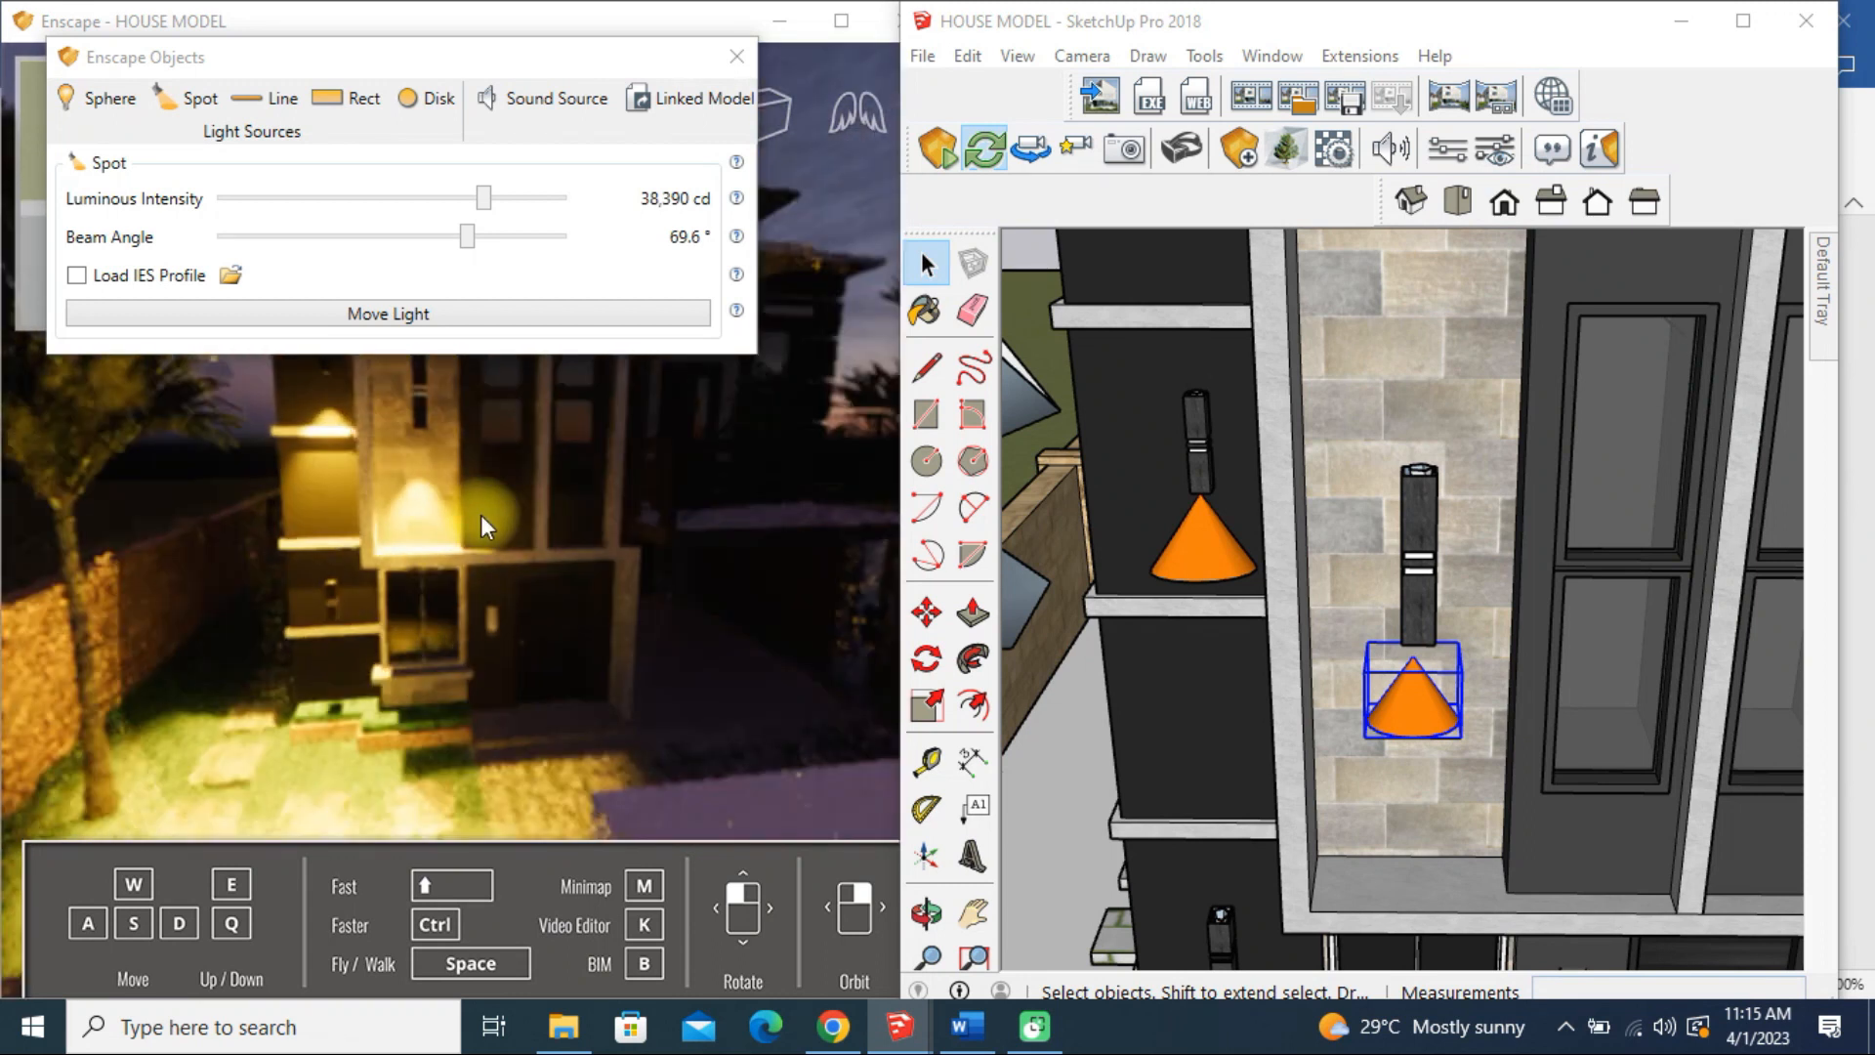
scroll(480, 516, down, 3)
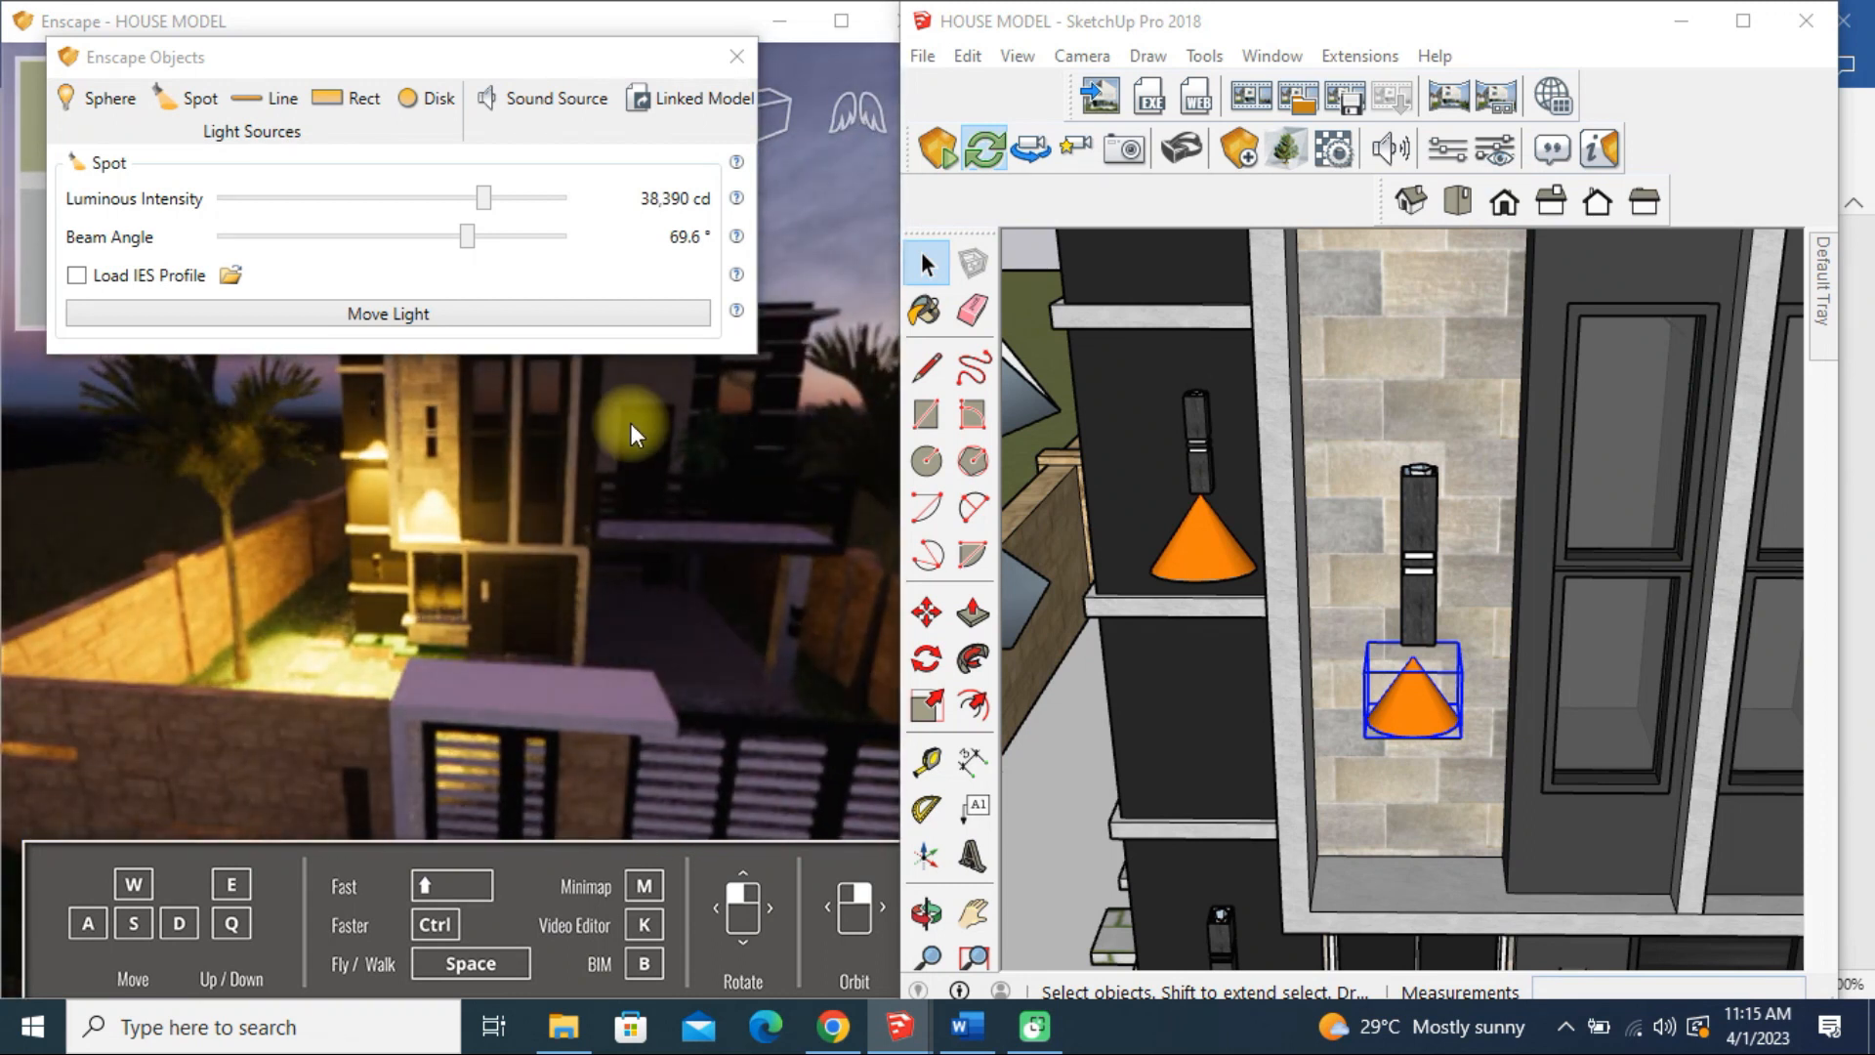
scroll(524, 406, up, 5)
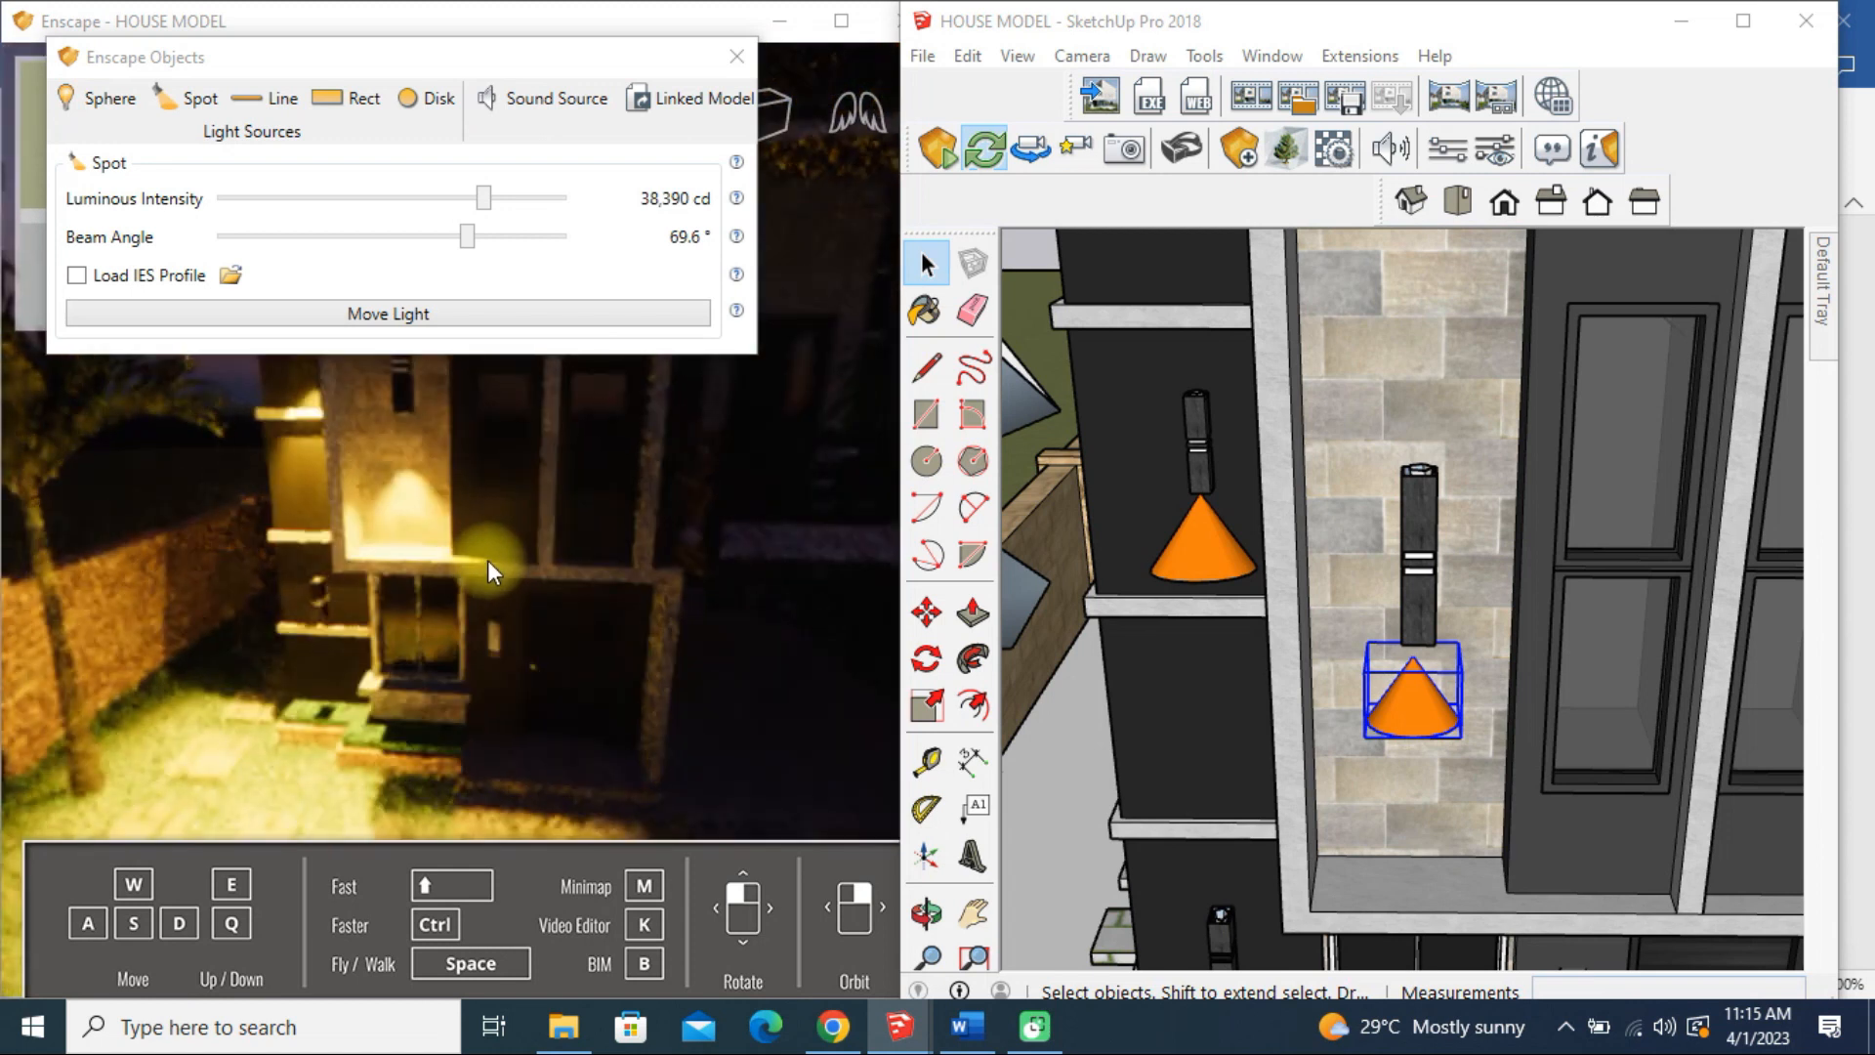
scroll(480, 562, down, 4)
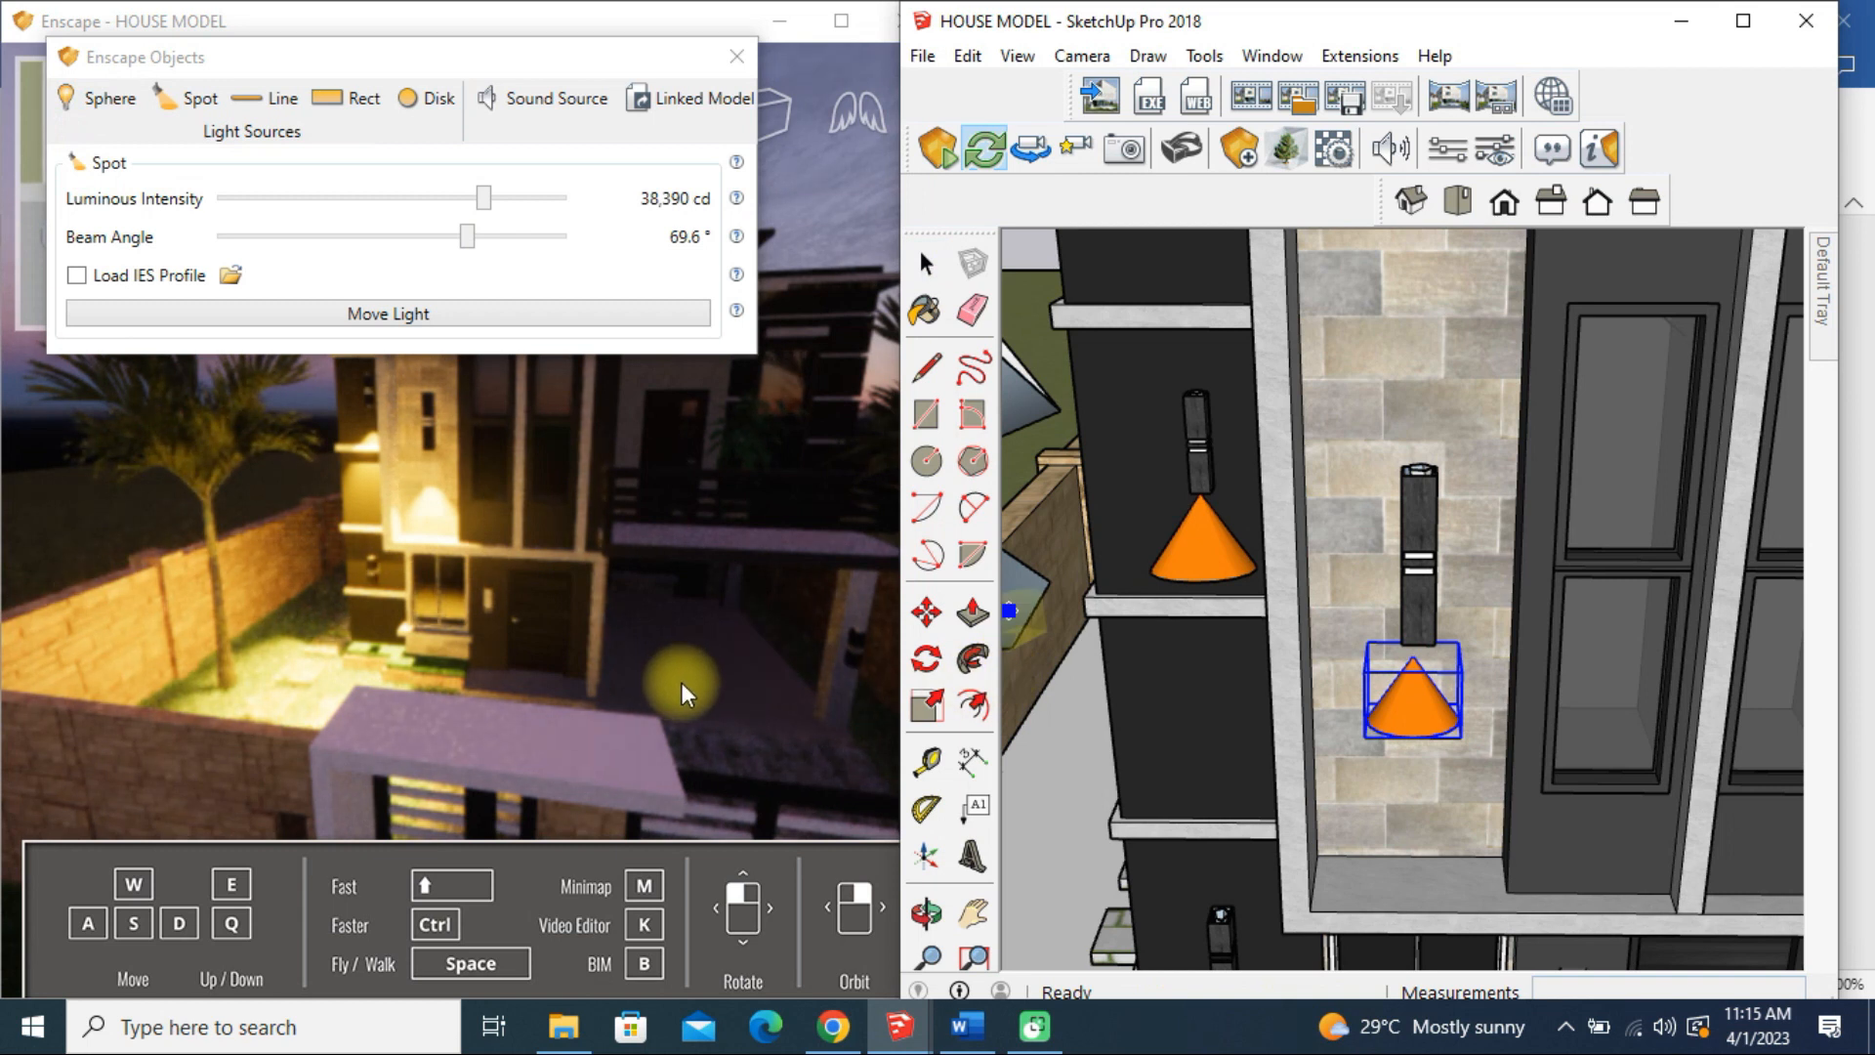
Step: Place an Enscape sphere light in the carport
scroll(1172, 673, down, 6)
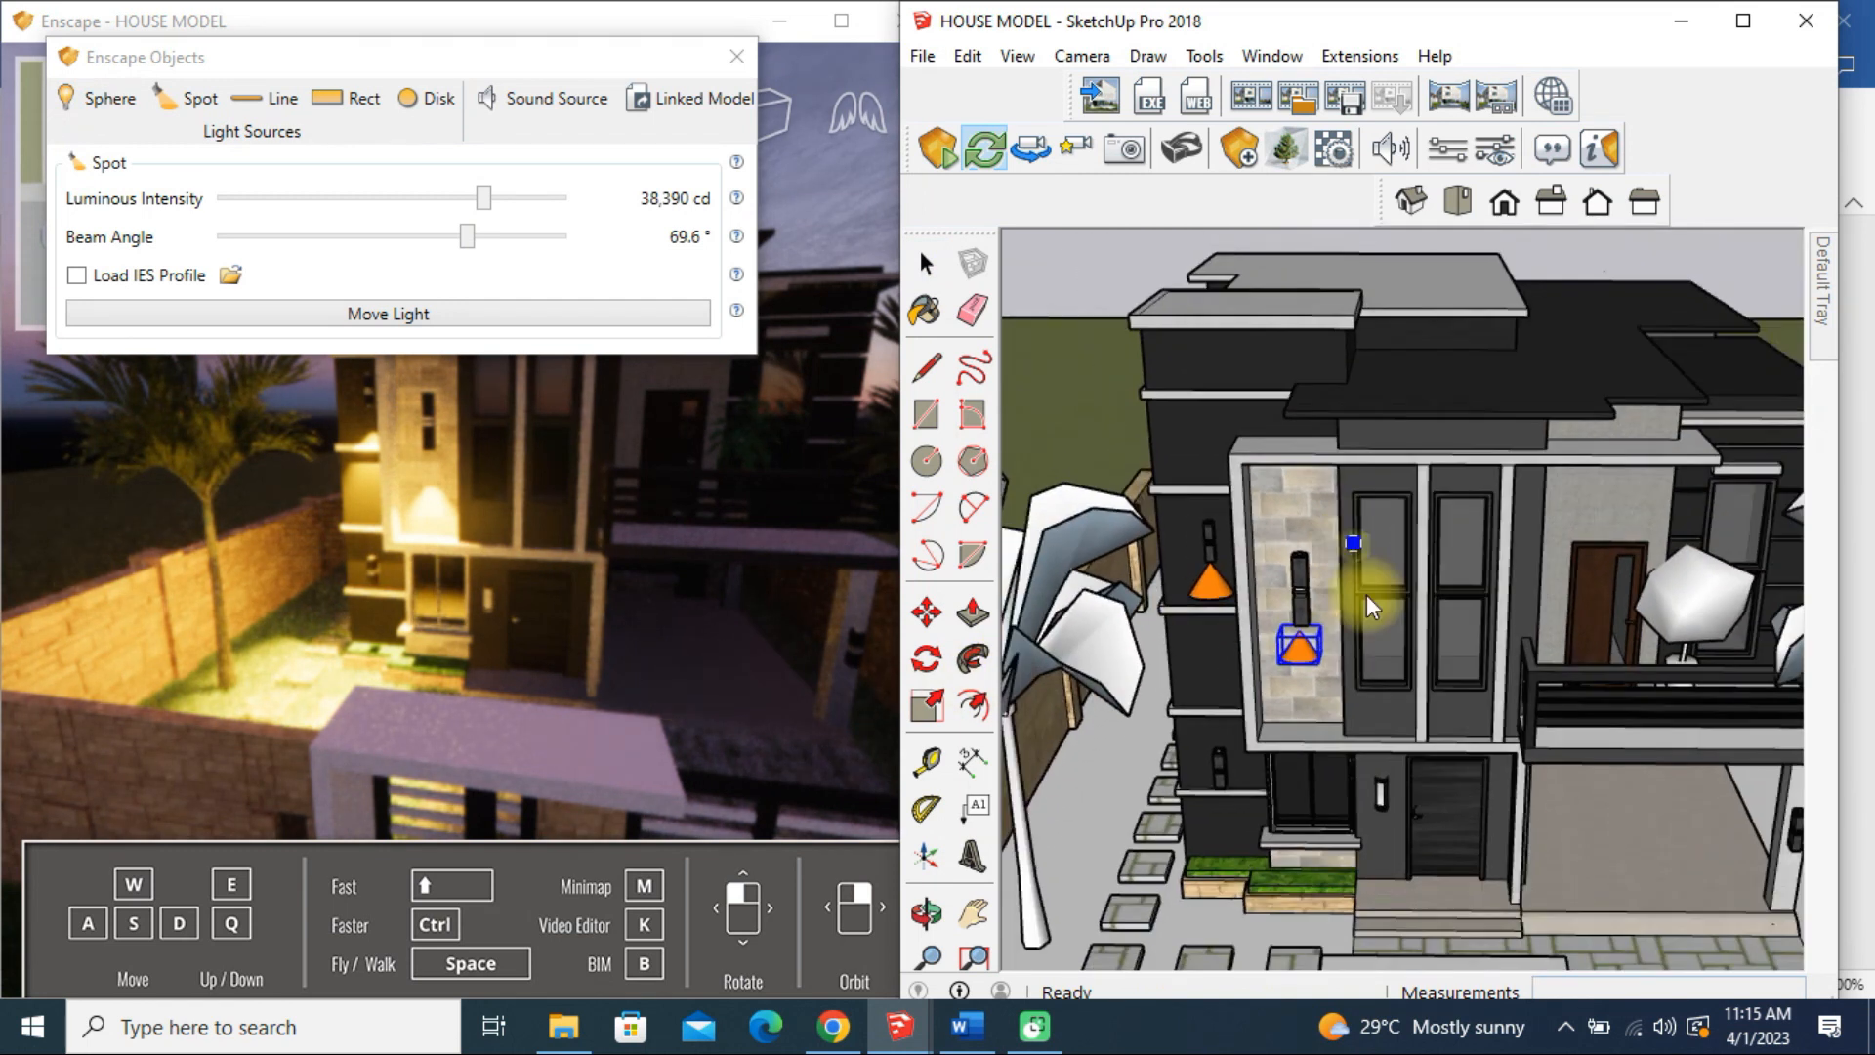
click(1631, 821)
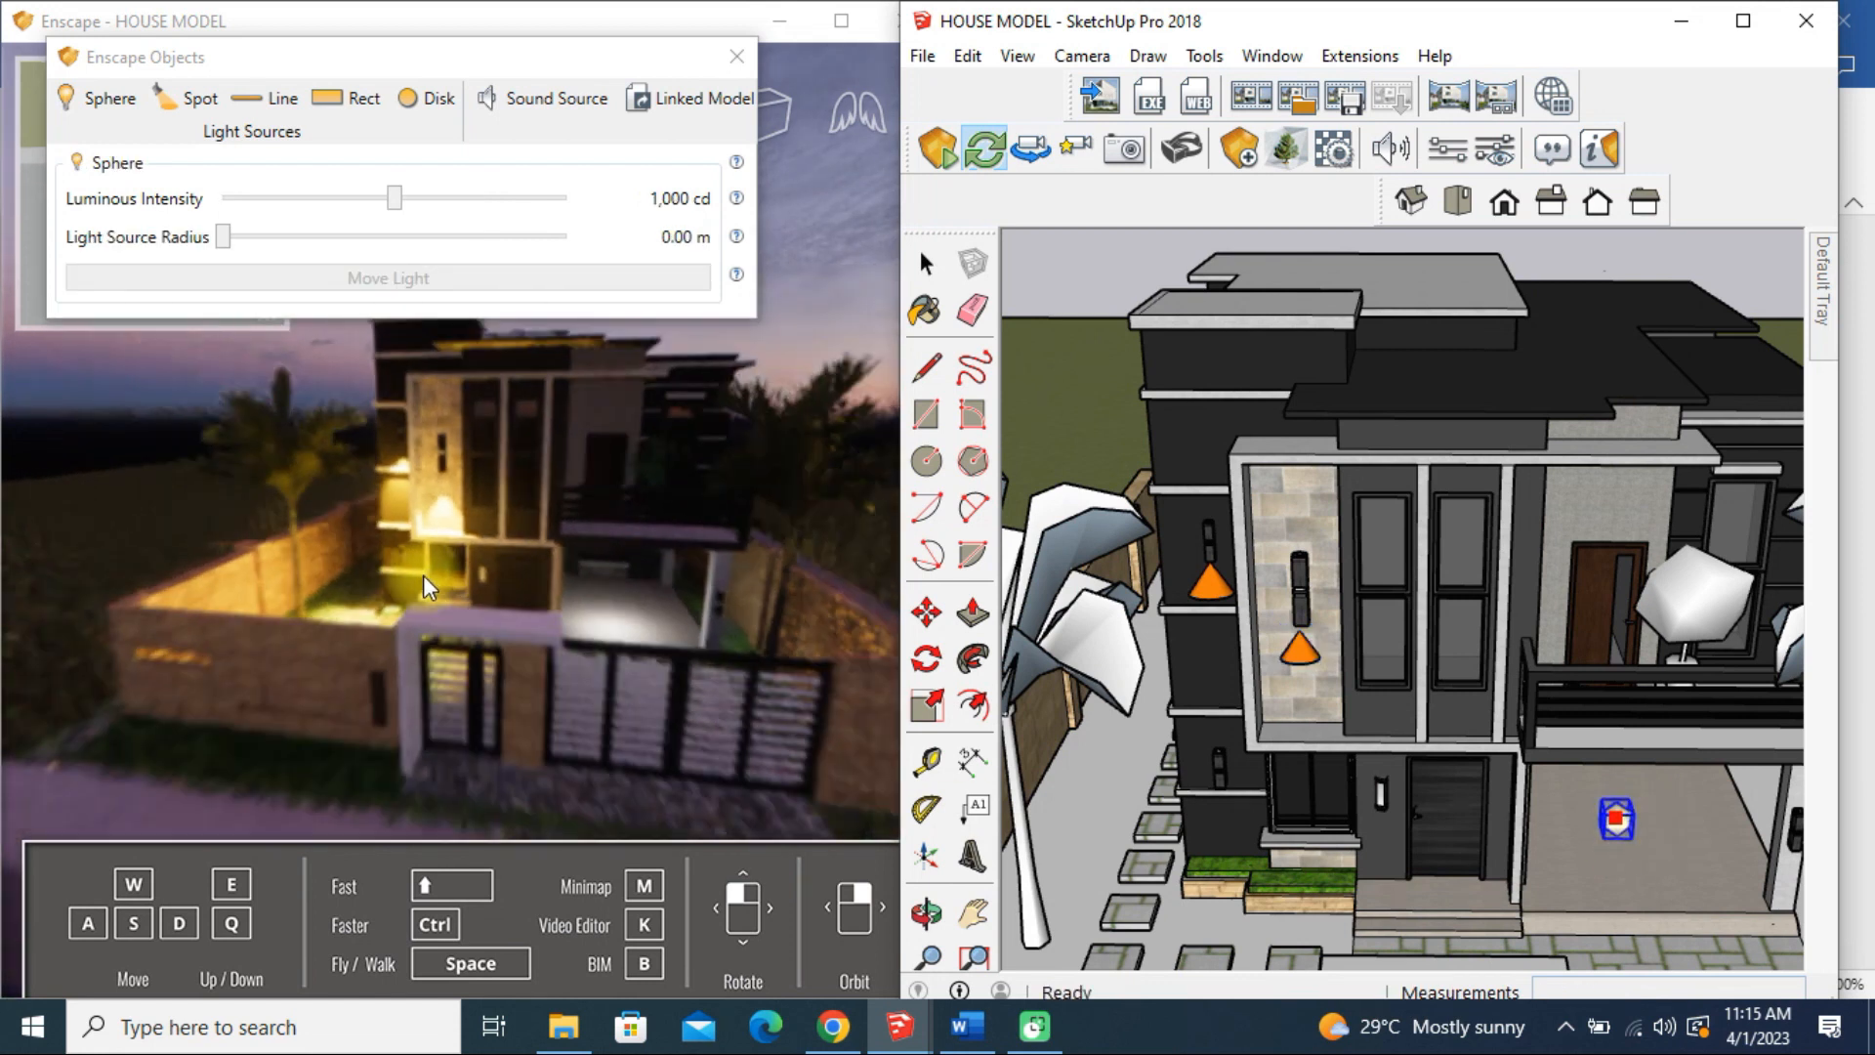
scroll(1638, 828, up, 5)
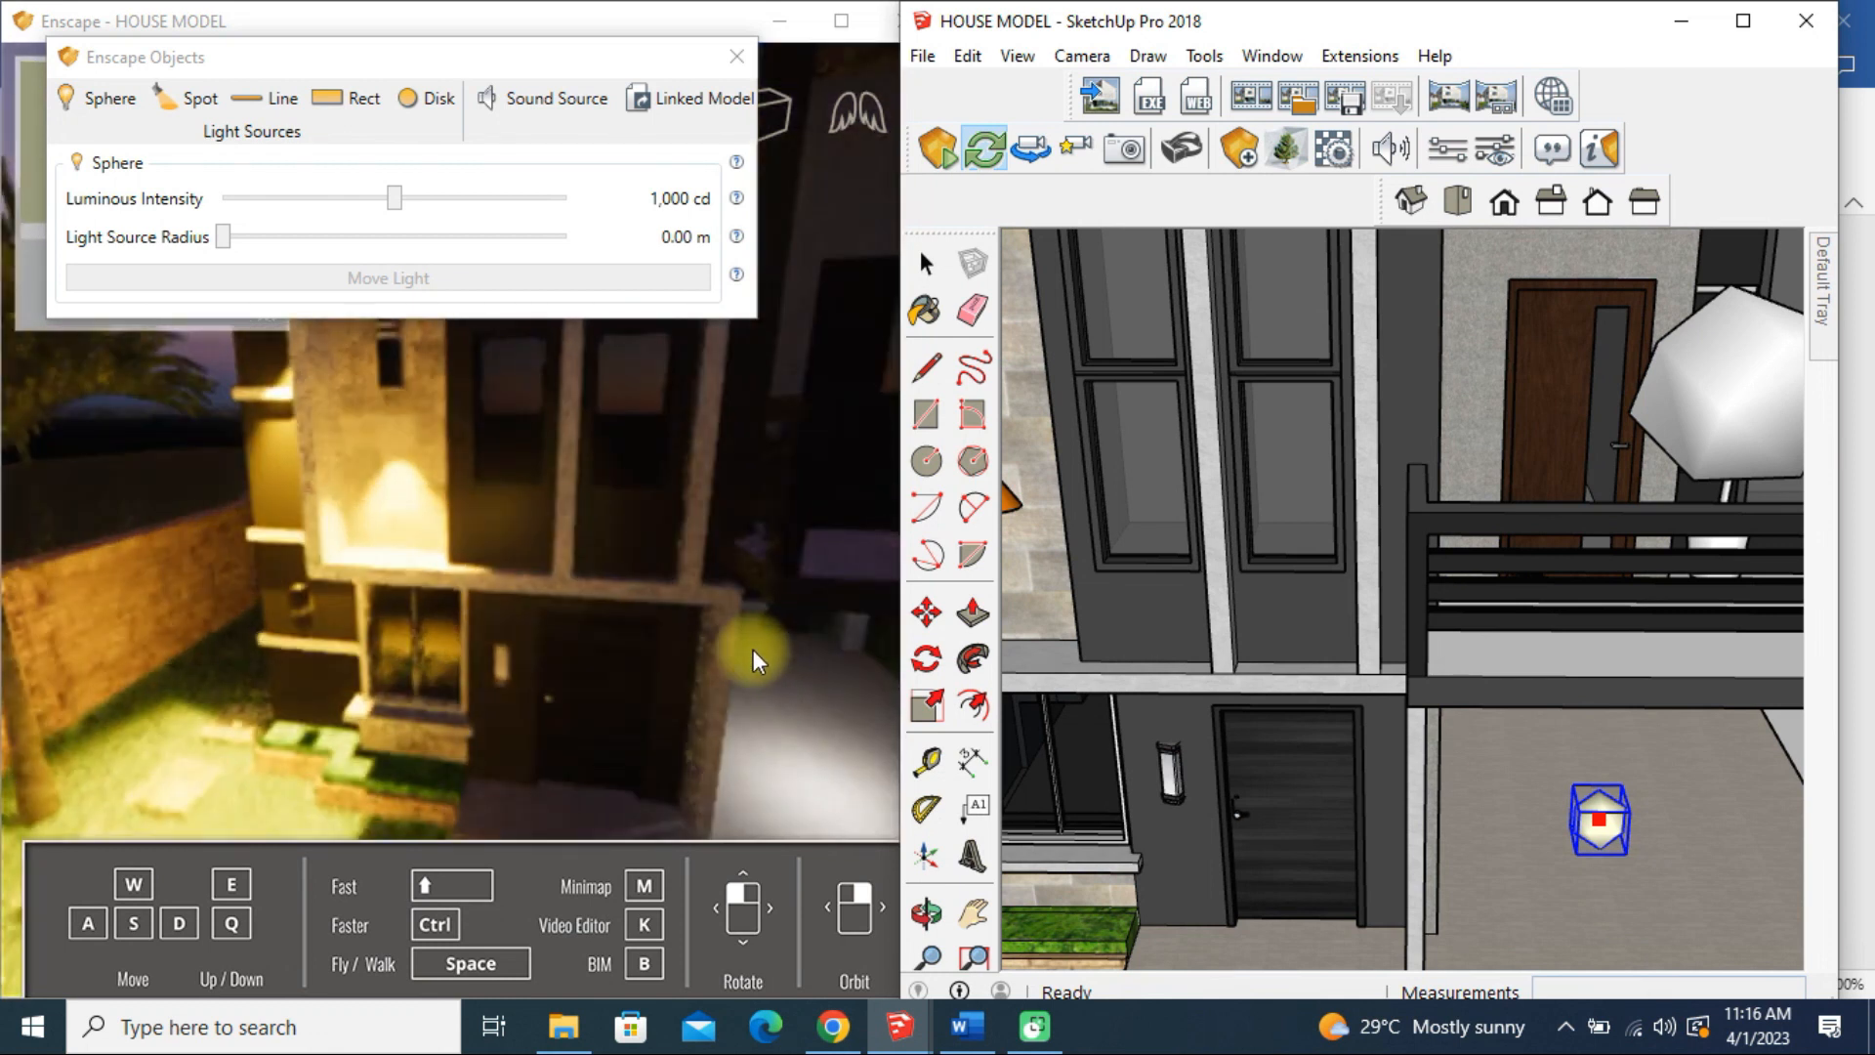
Step: Set the carport sphere light's luminous intensity to about 26,212 cd while viewing the carport in the render
scroll(326, 478, down, 2)
key(d)
click(525, 553)
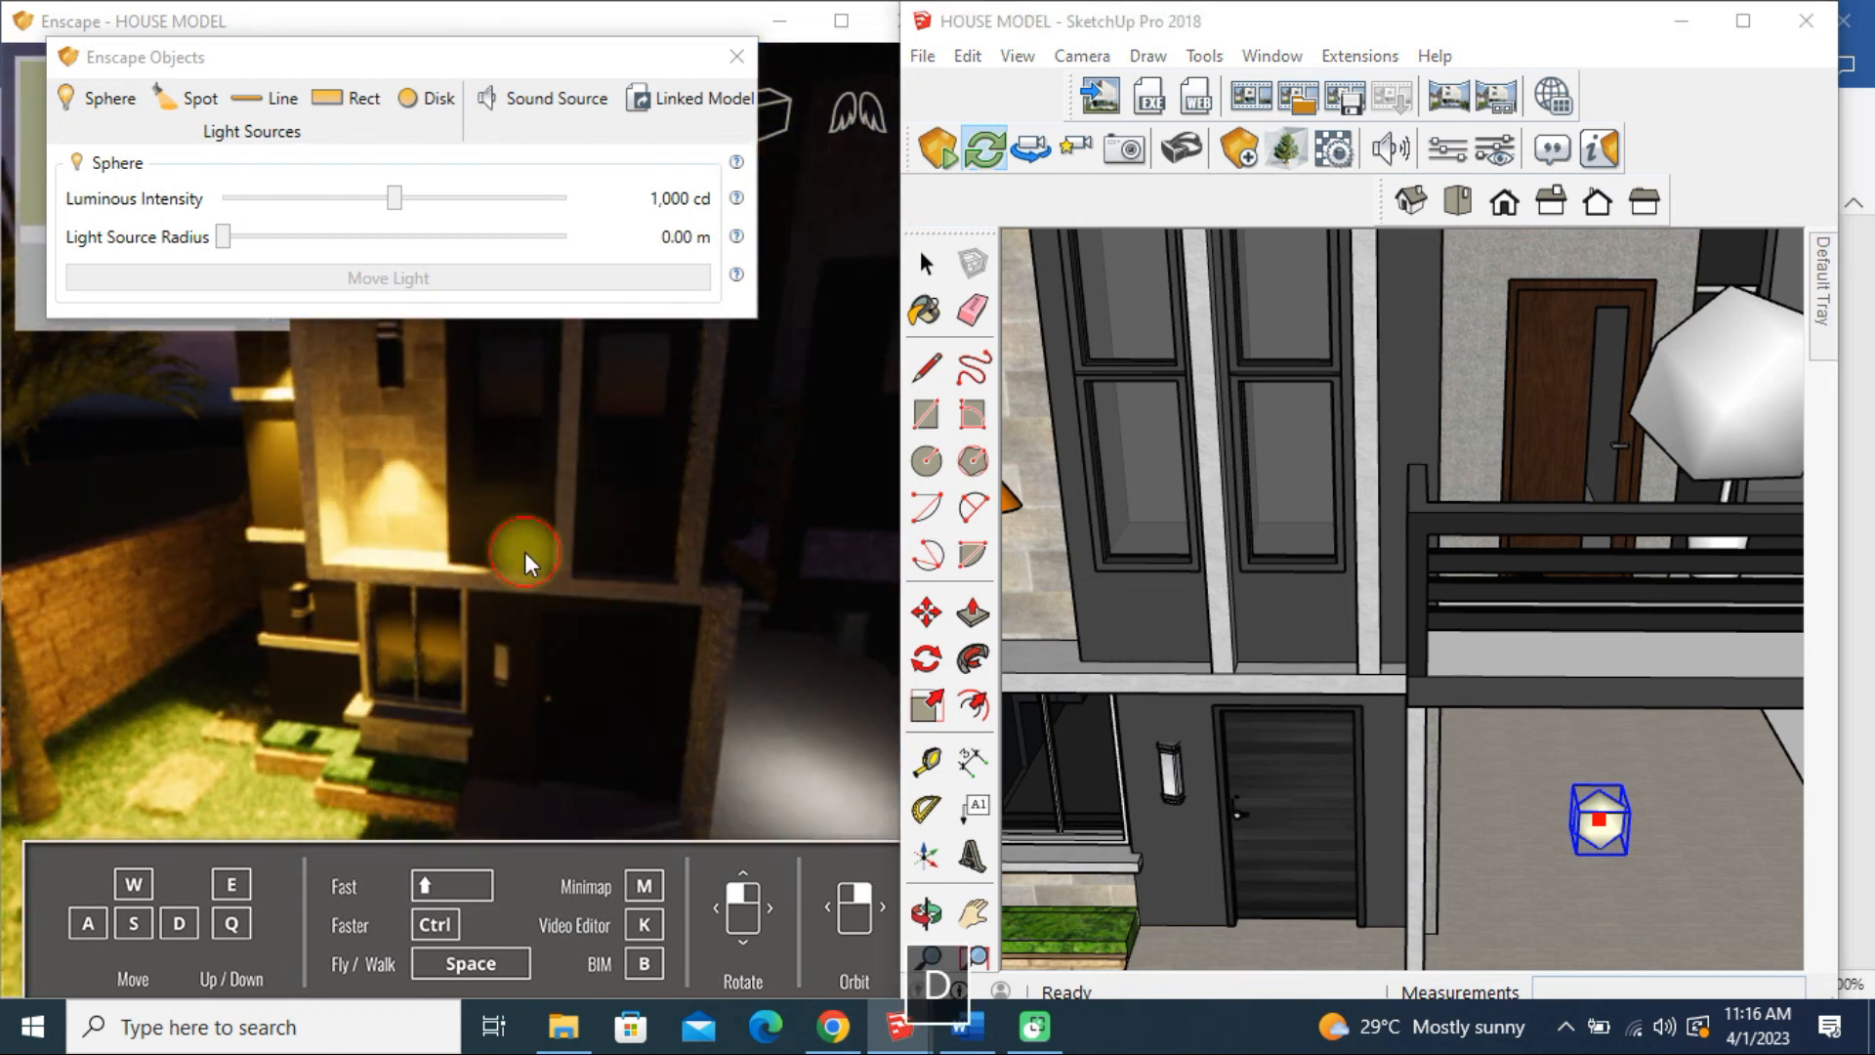
key(d)
mouse_move(504, 543)
mouse_down()
mouse_move(632, 645)
mouse_move(640, 624)
mouse_up()
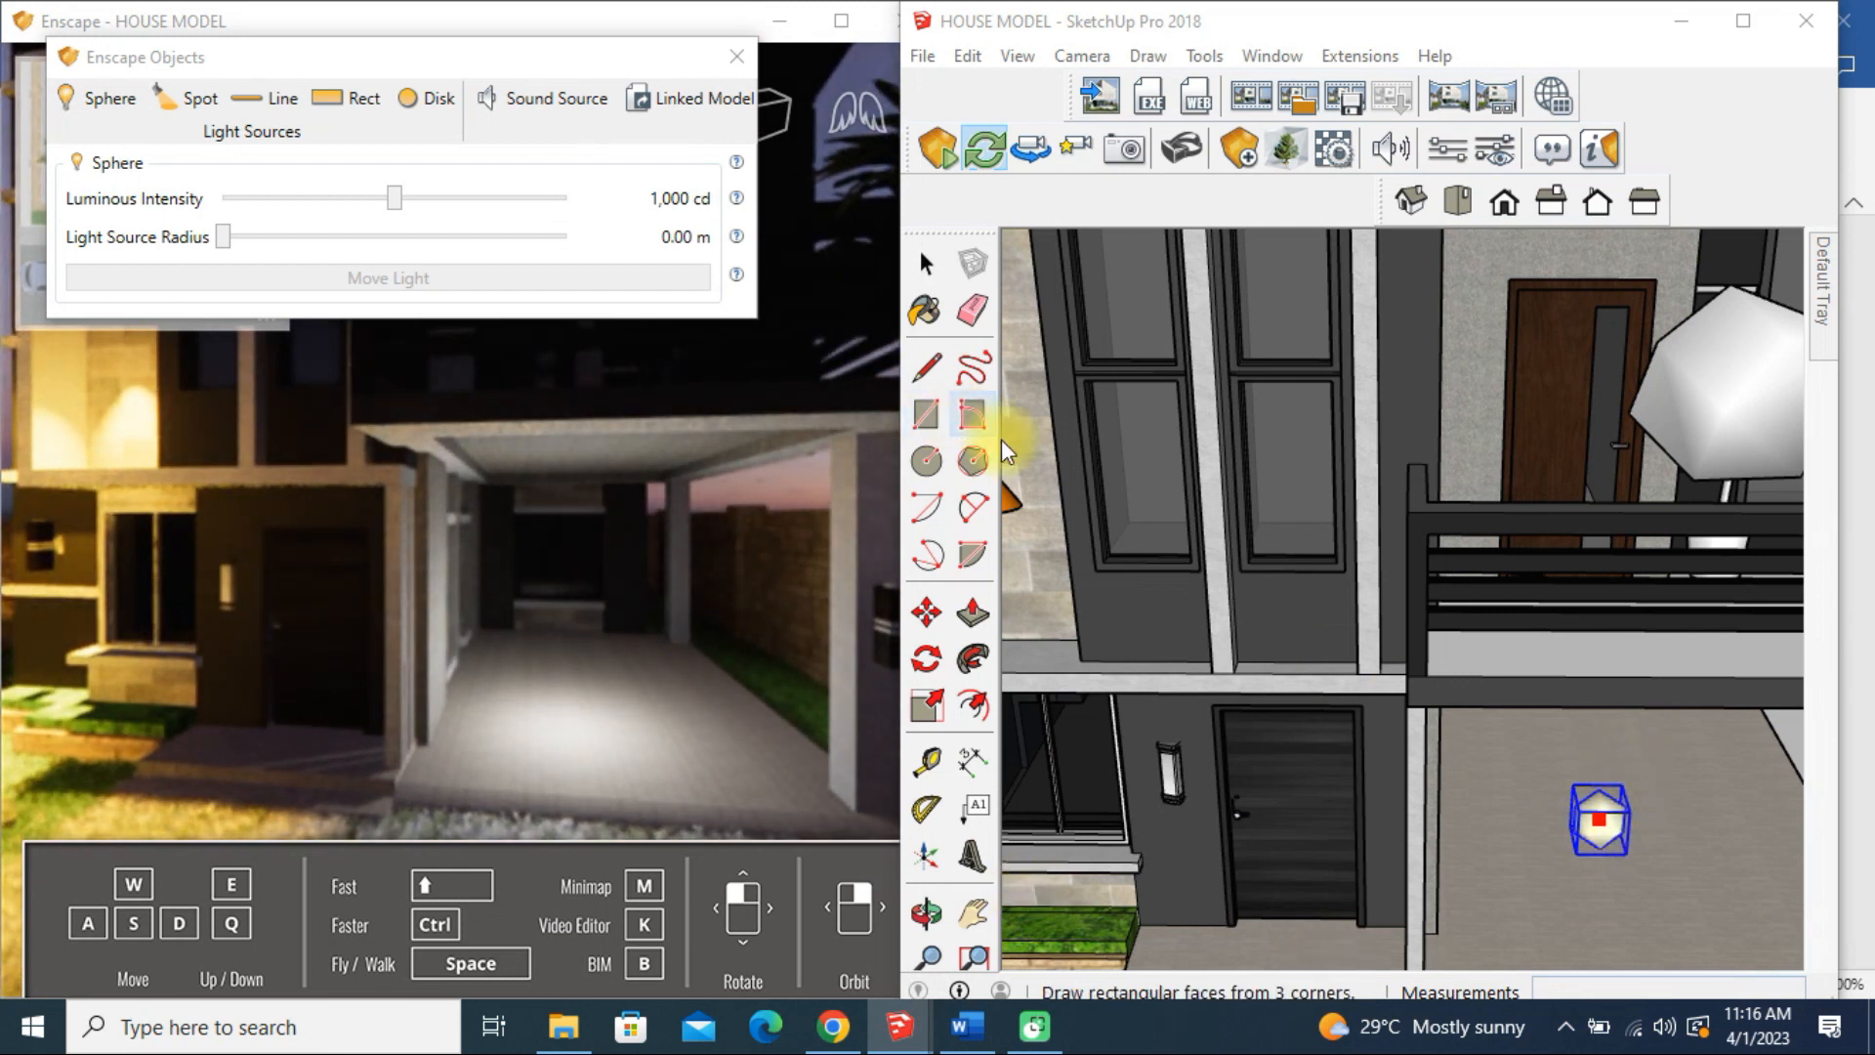
drag(401, 193, 477, 205)
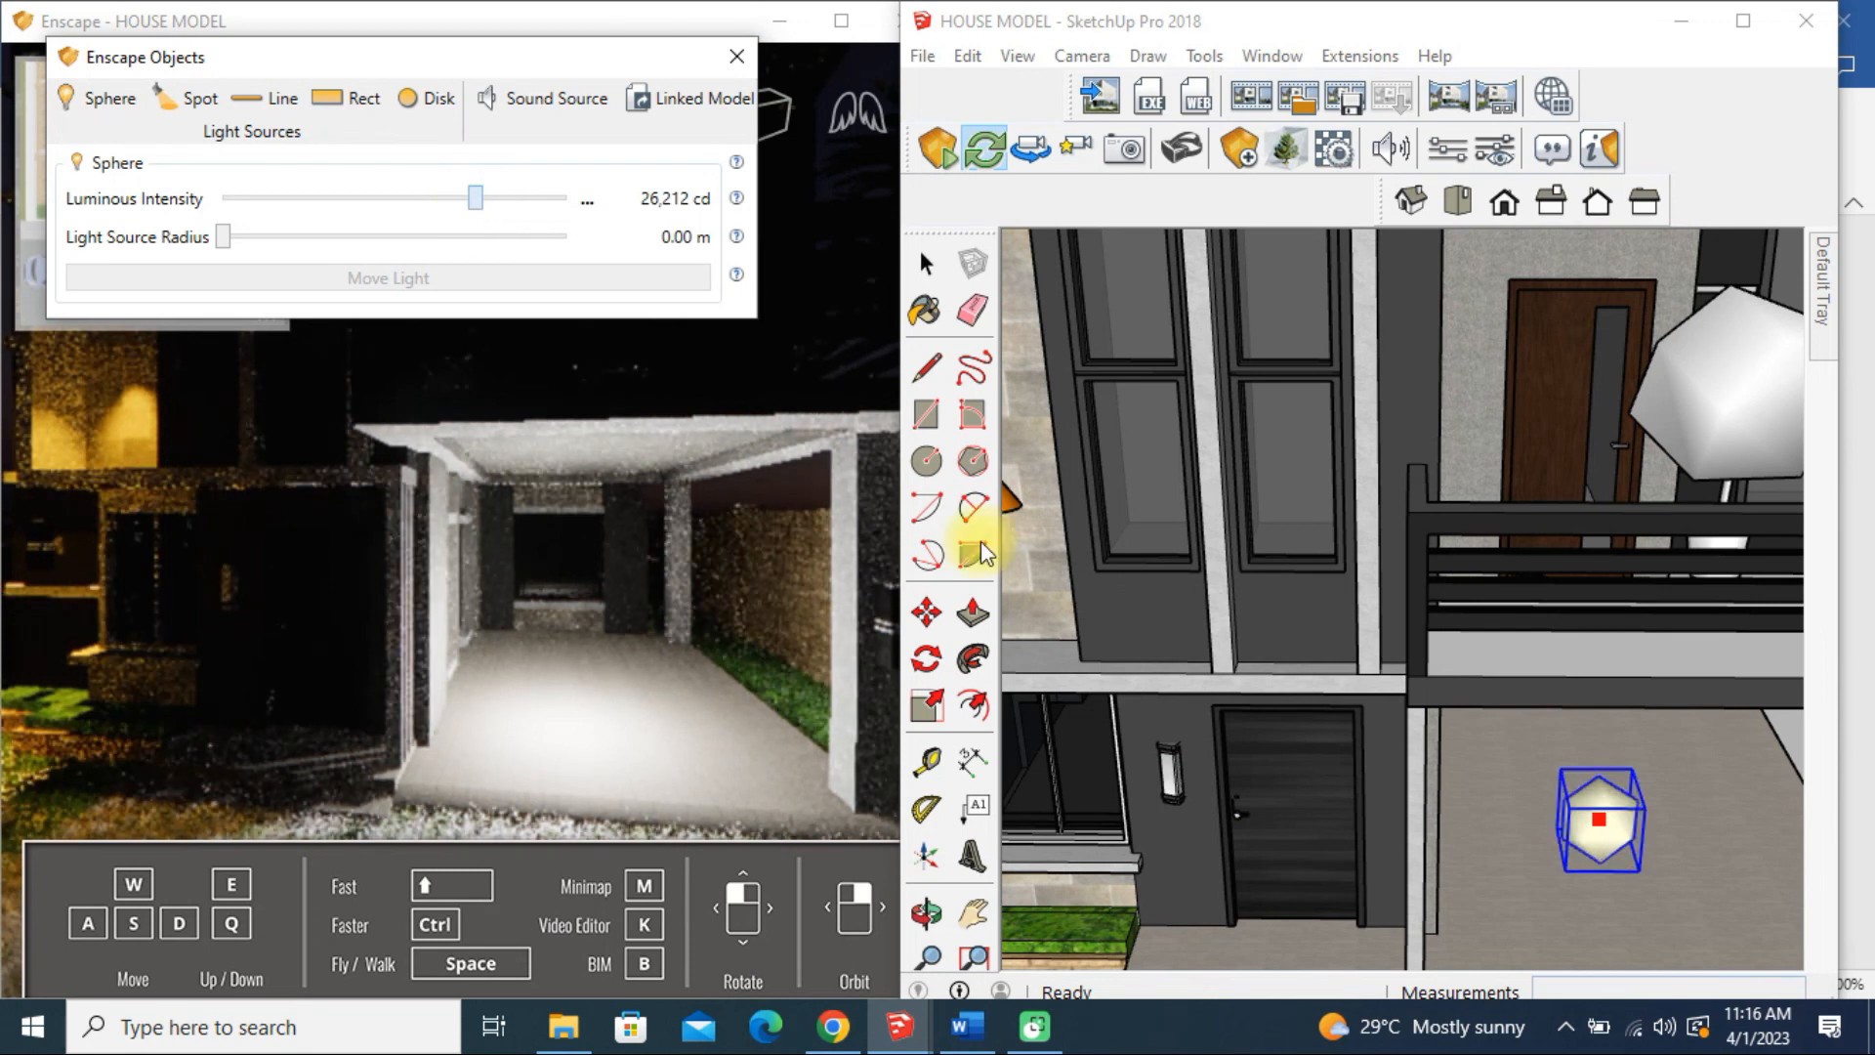
Step: Copy the carport sphere light about 7' 11" away to the lower pane of the upper-floor window nearest the balcony
click(1603, 791)
key(m)
key(ctrl)
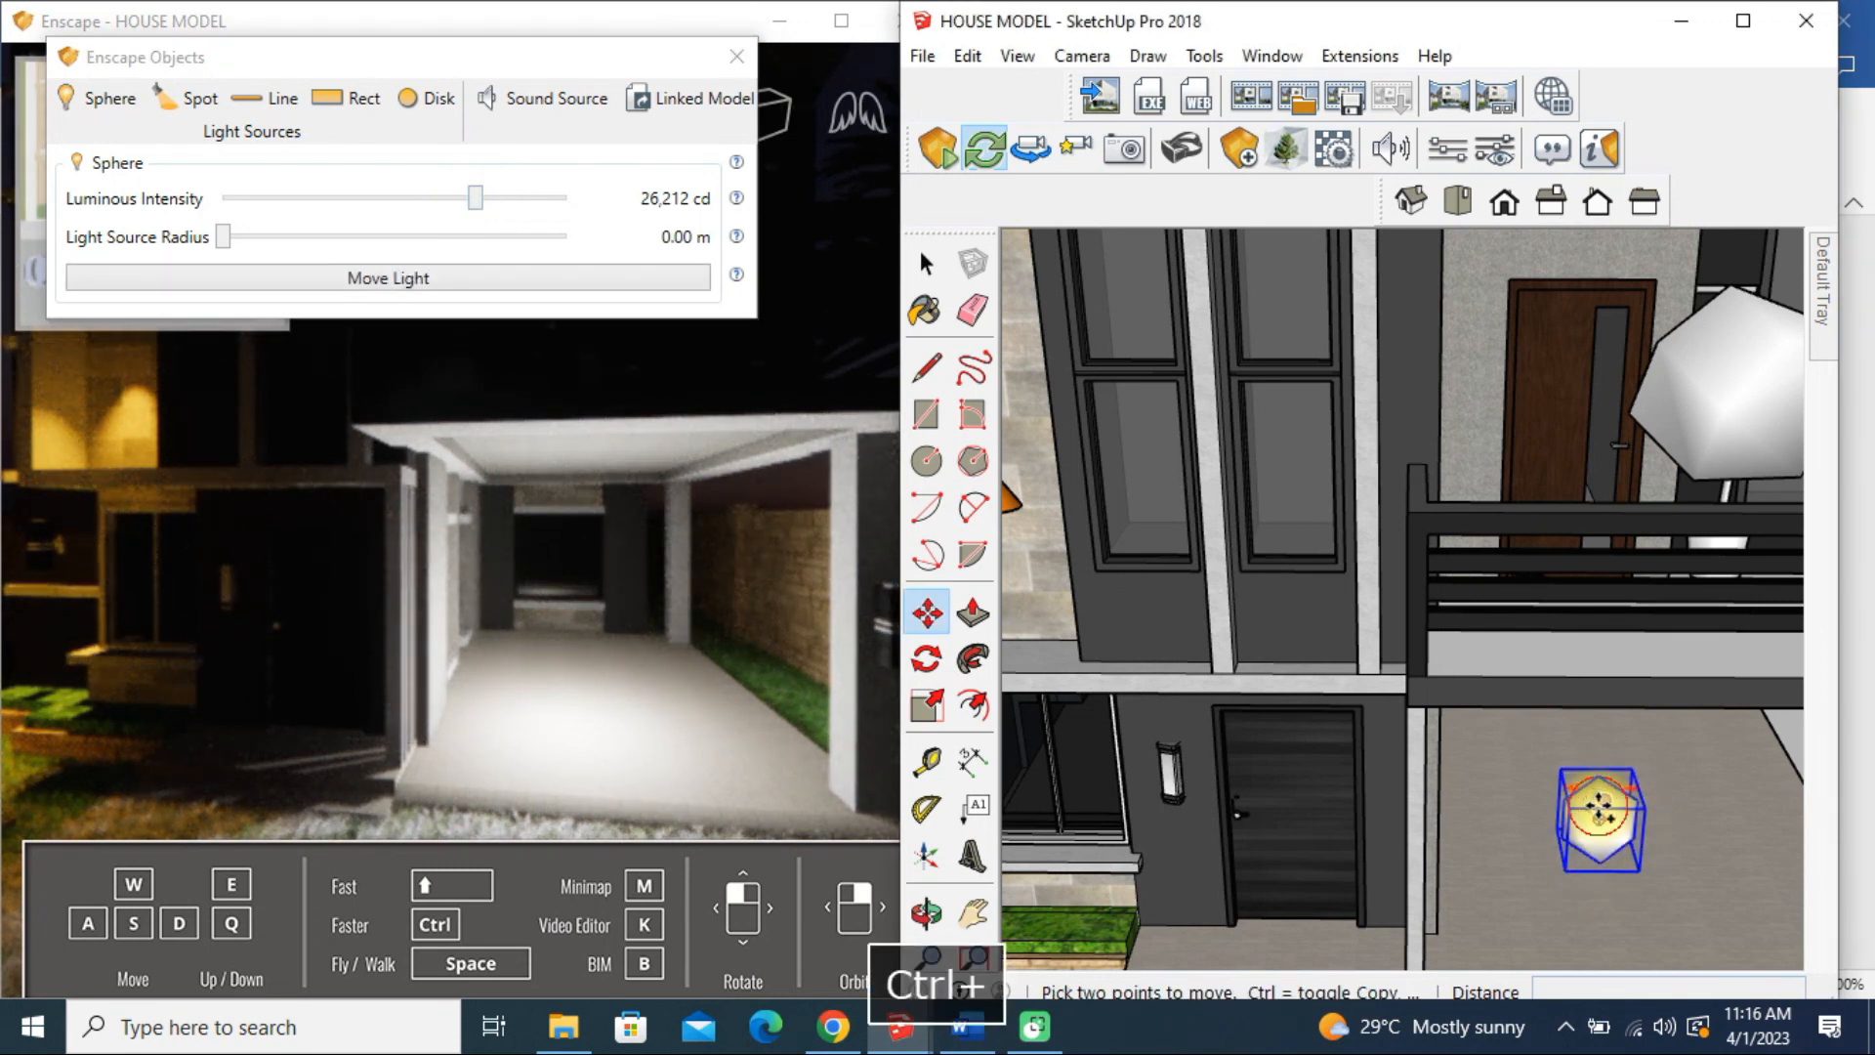
click(1603, 789)
scroll(1297, 457, up, 3)
scroll(1299, 457, up, 5)
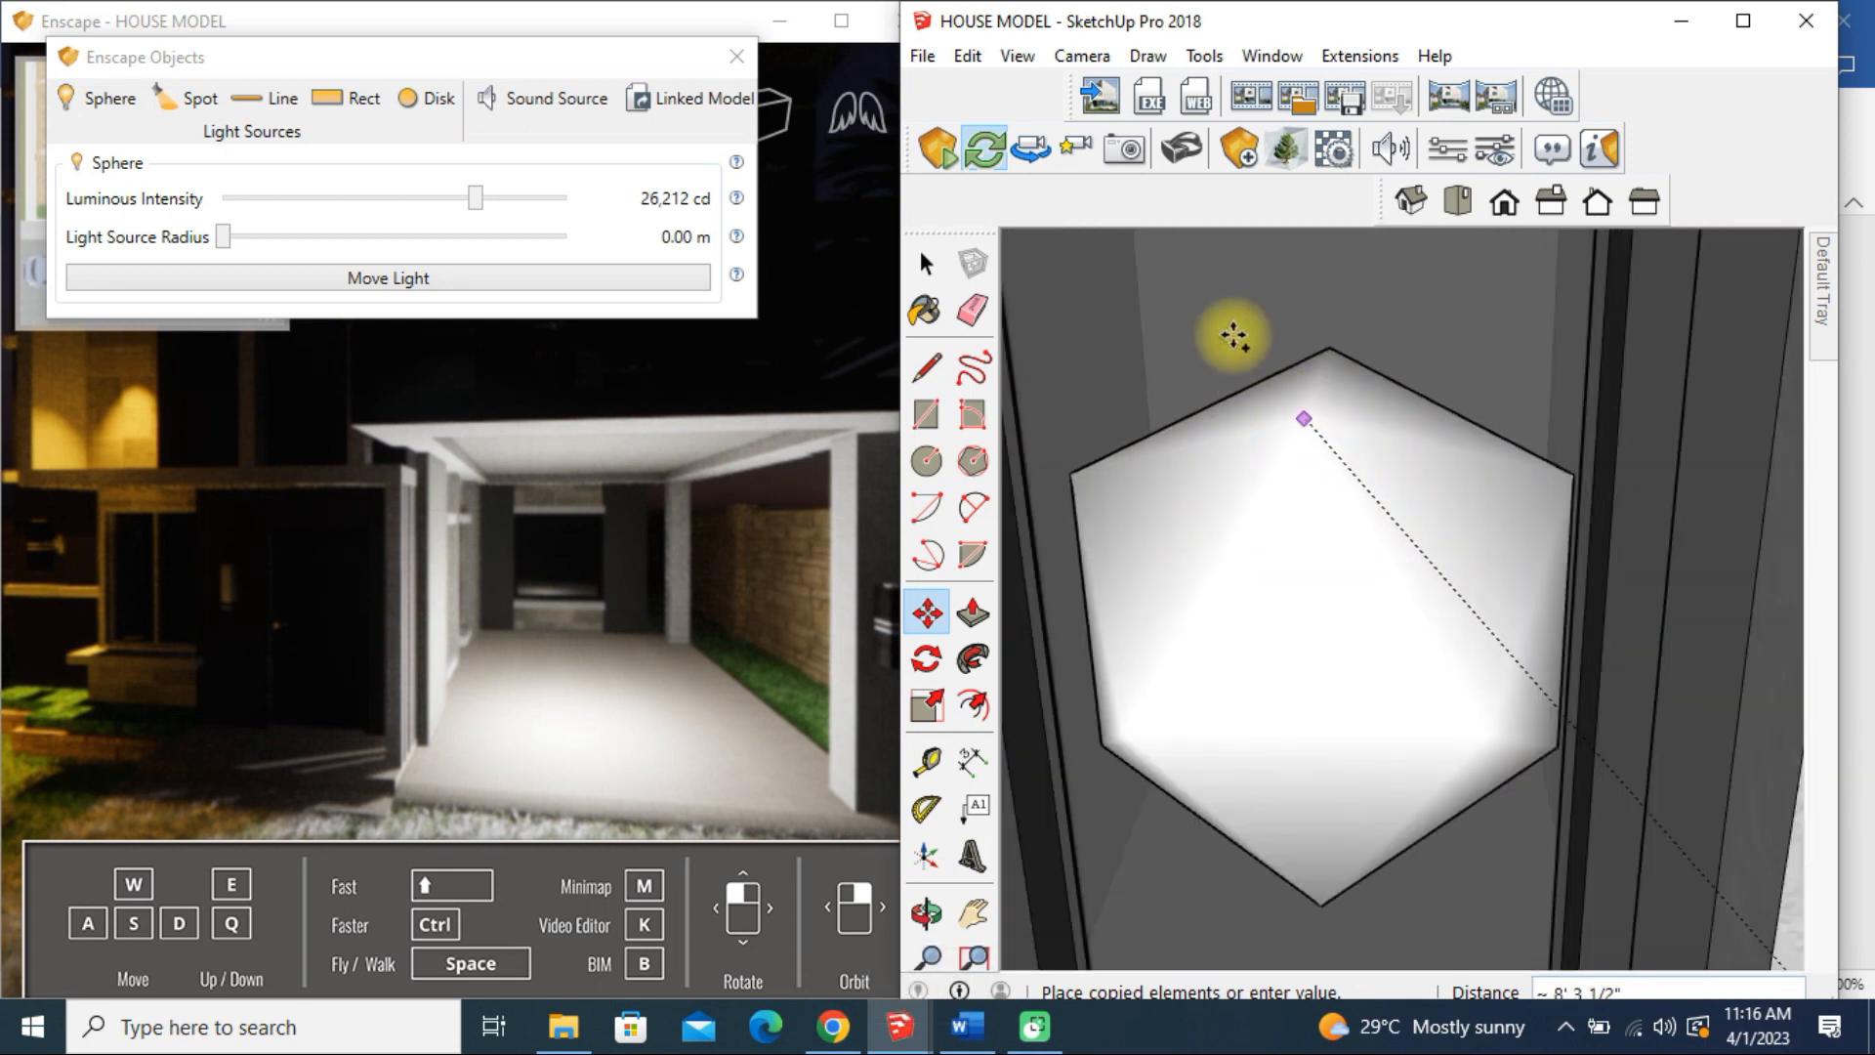
scroll(1309, 444, up, 4)
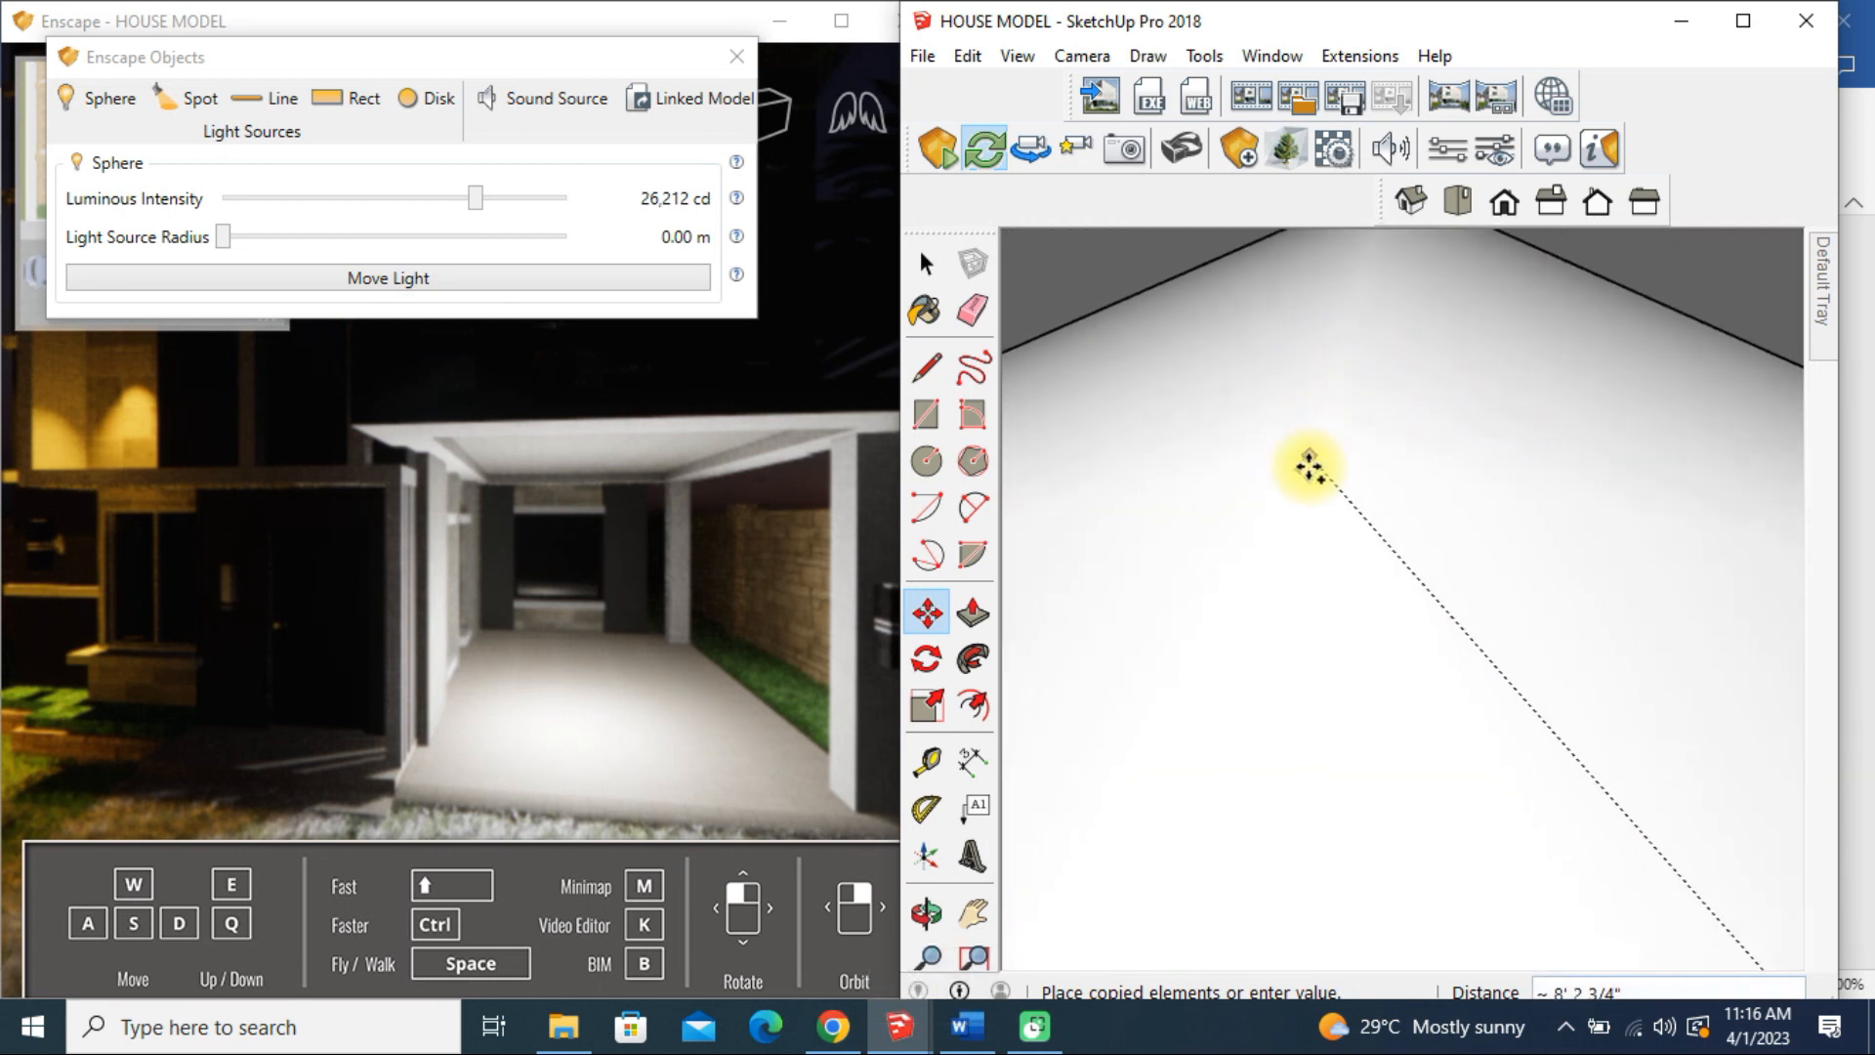
scroll(1366, 435, down, 2)
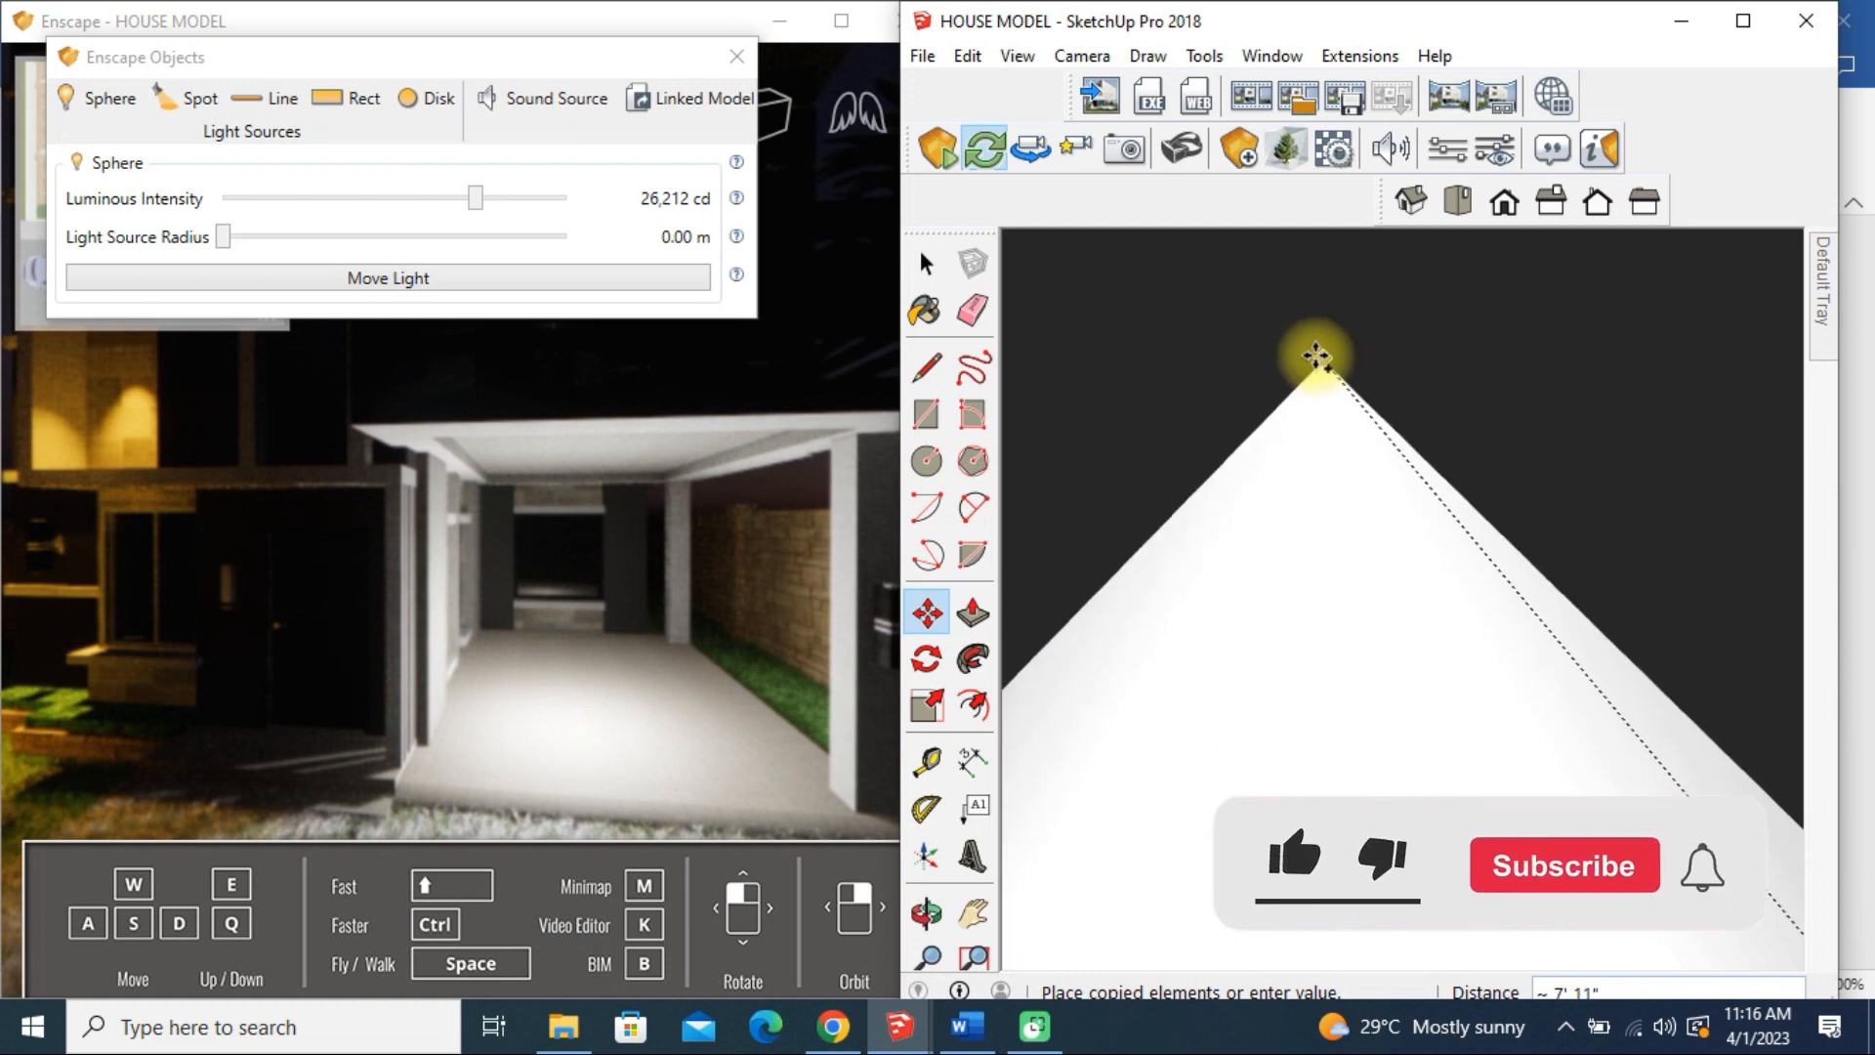
click(1359, 391)
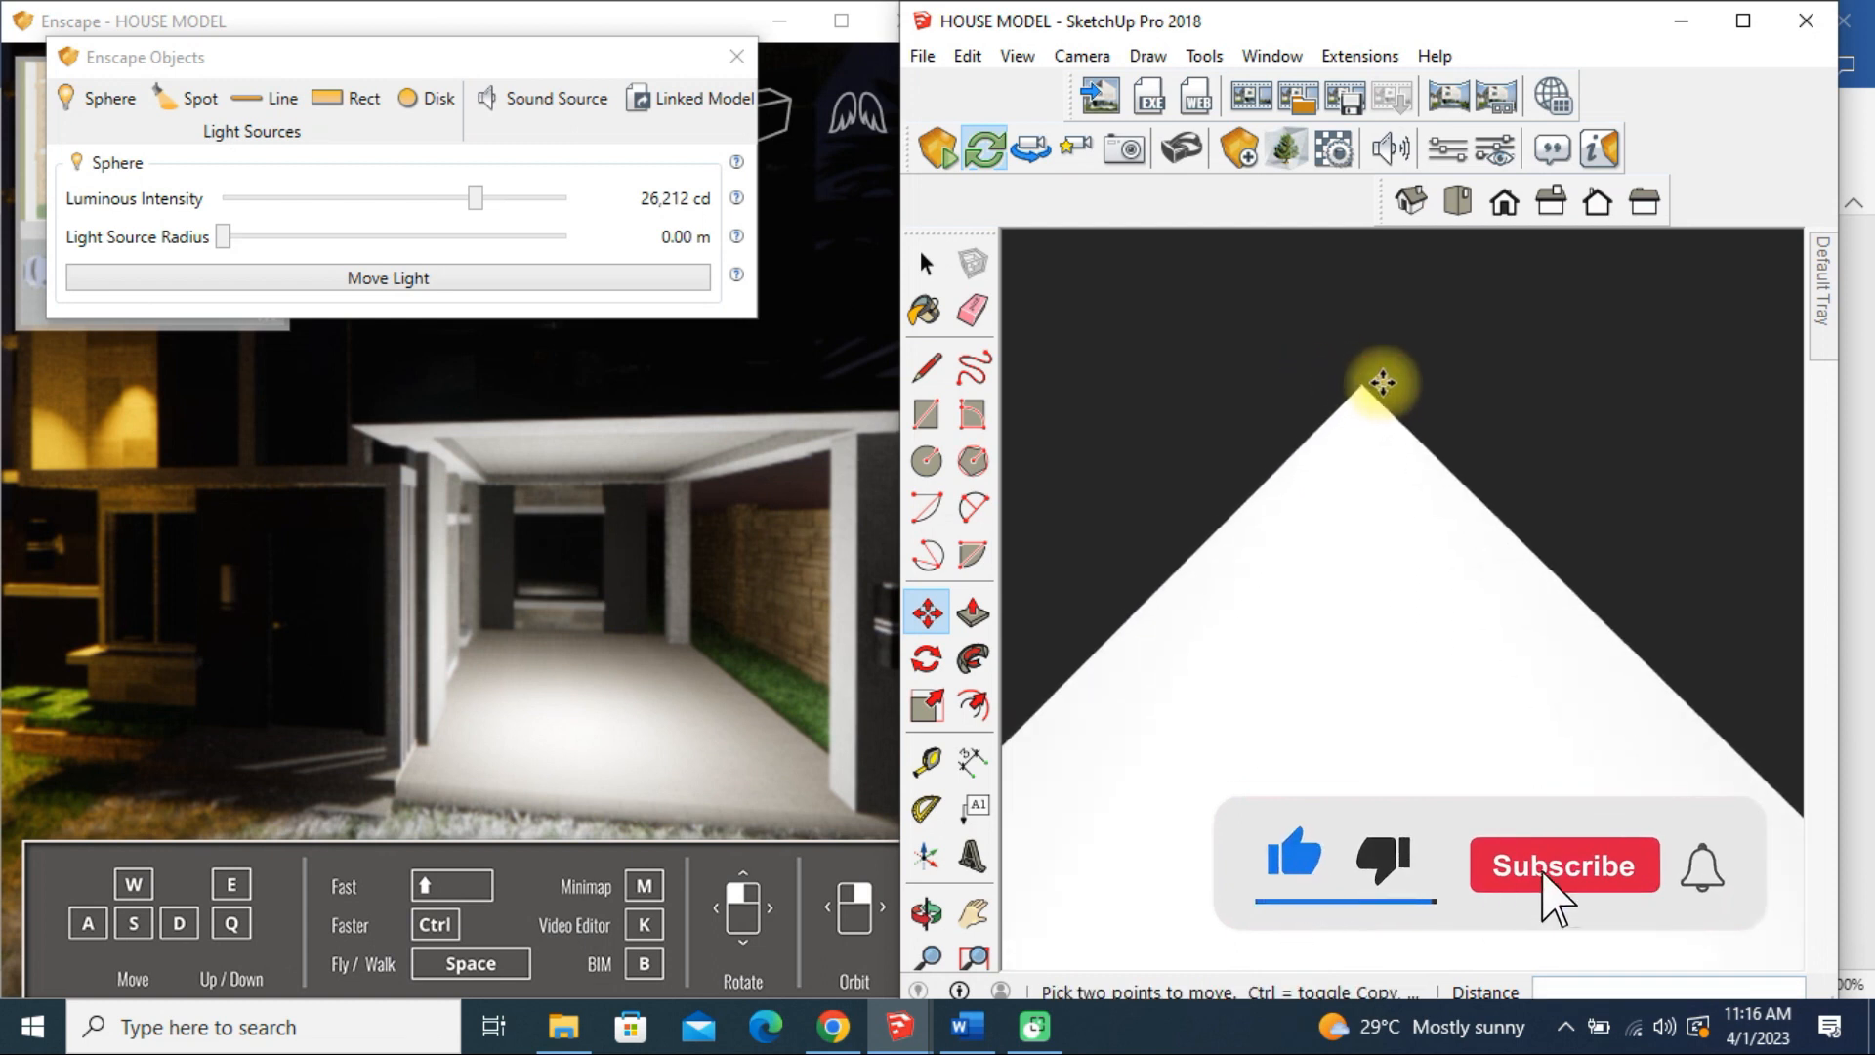
scroll(1185, 569, down, 4)
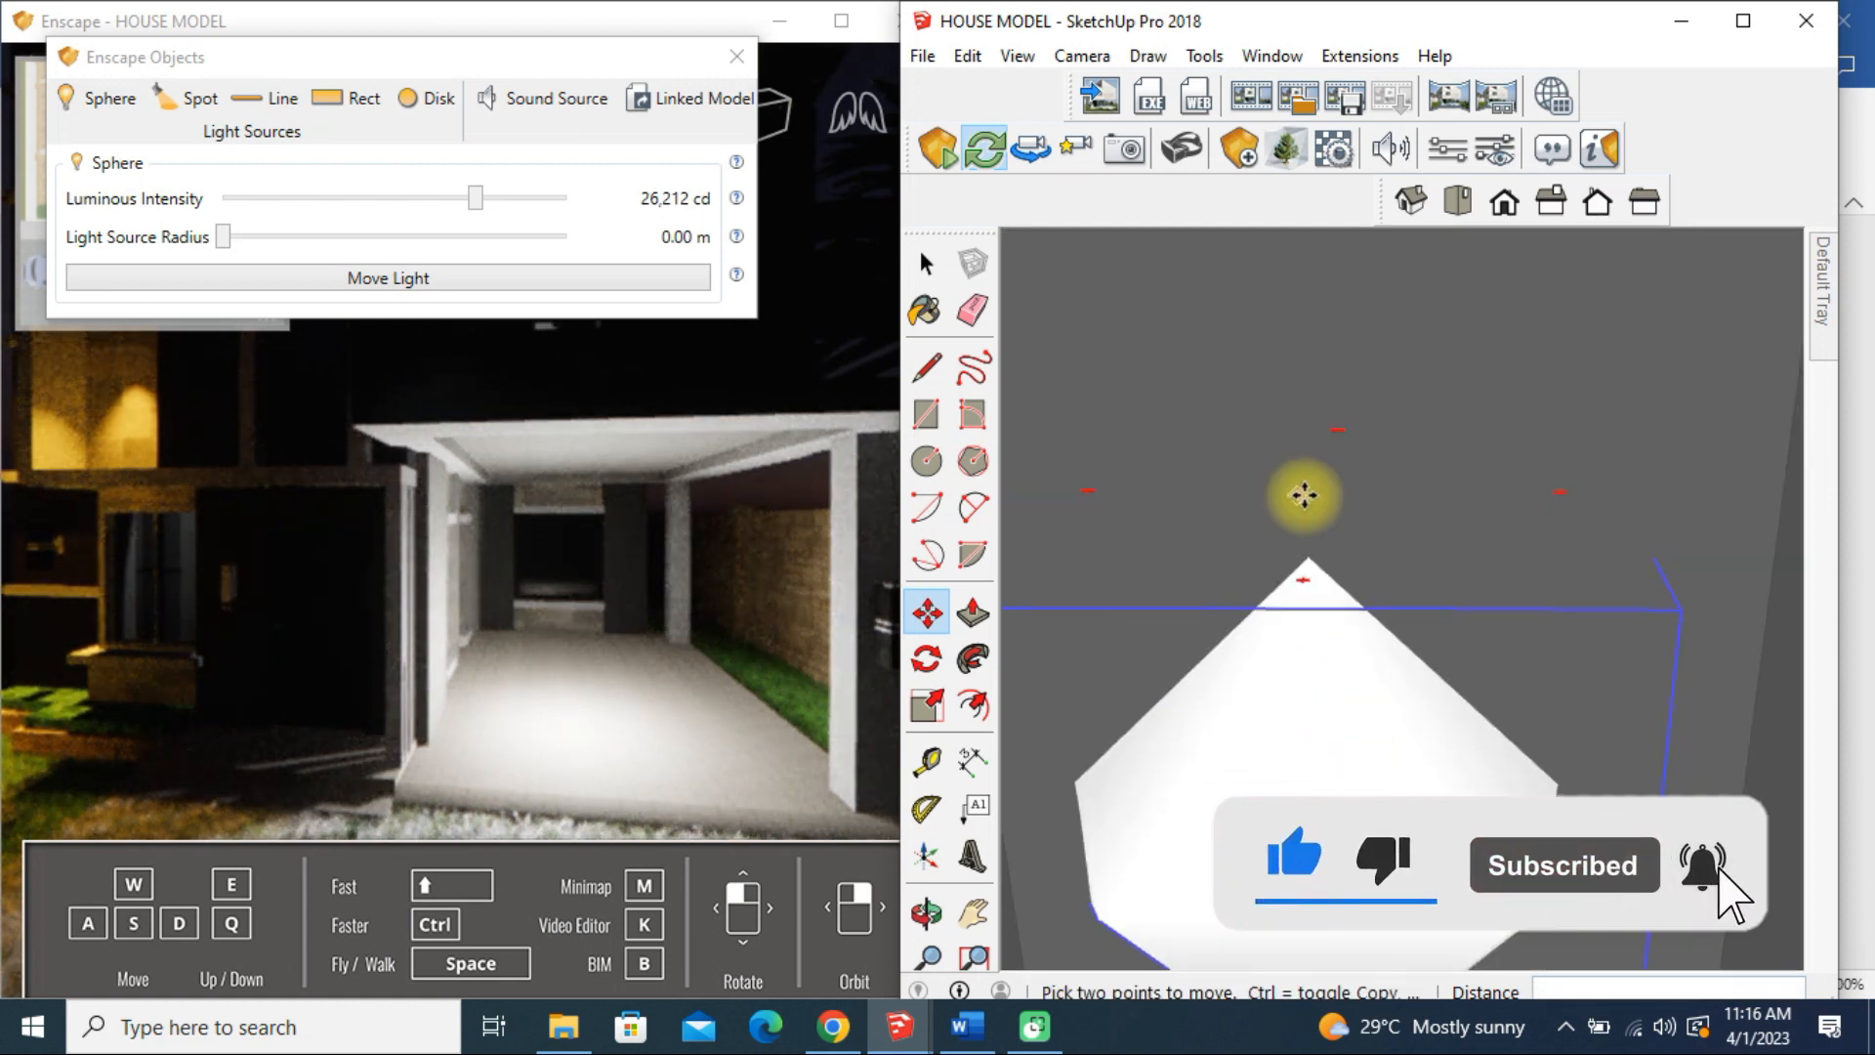
scroll(1270, 664, down, 3)
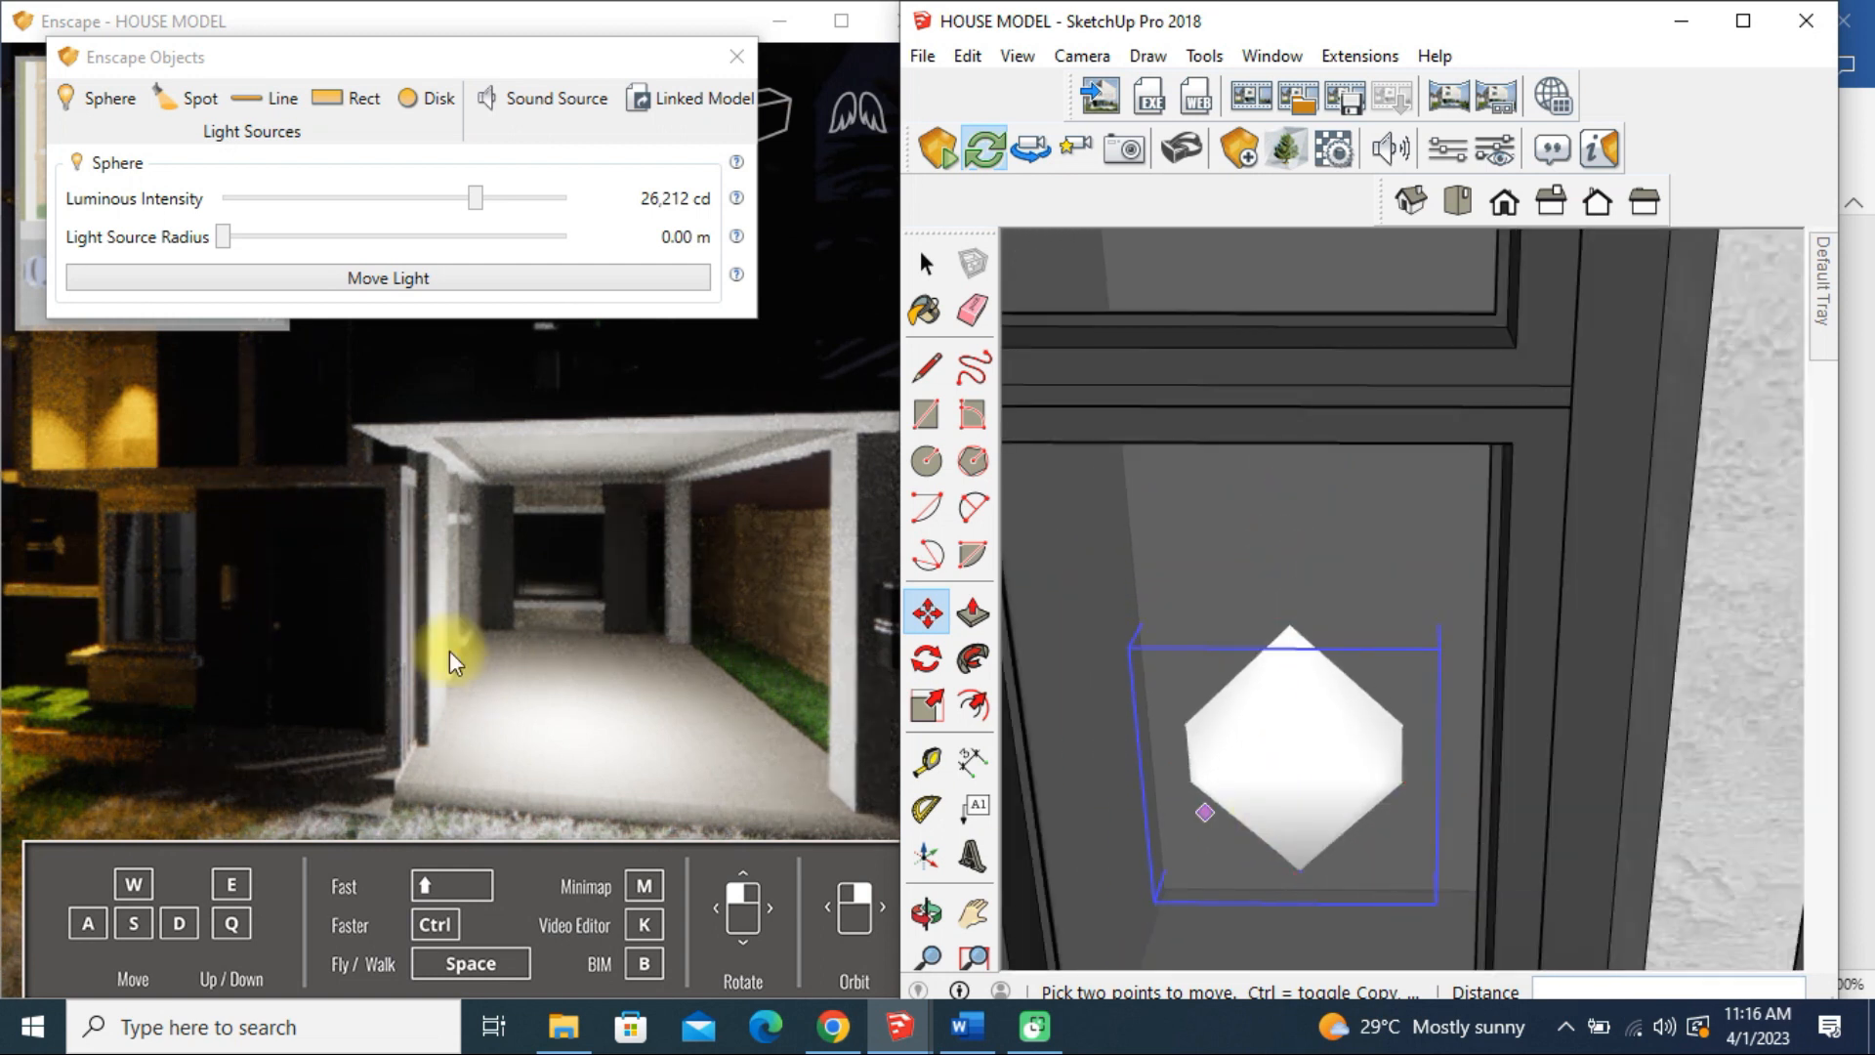
scroll(537, 724, down, 3)
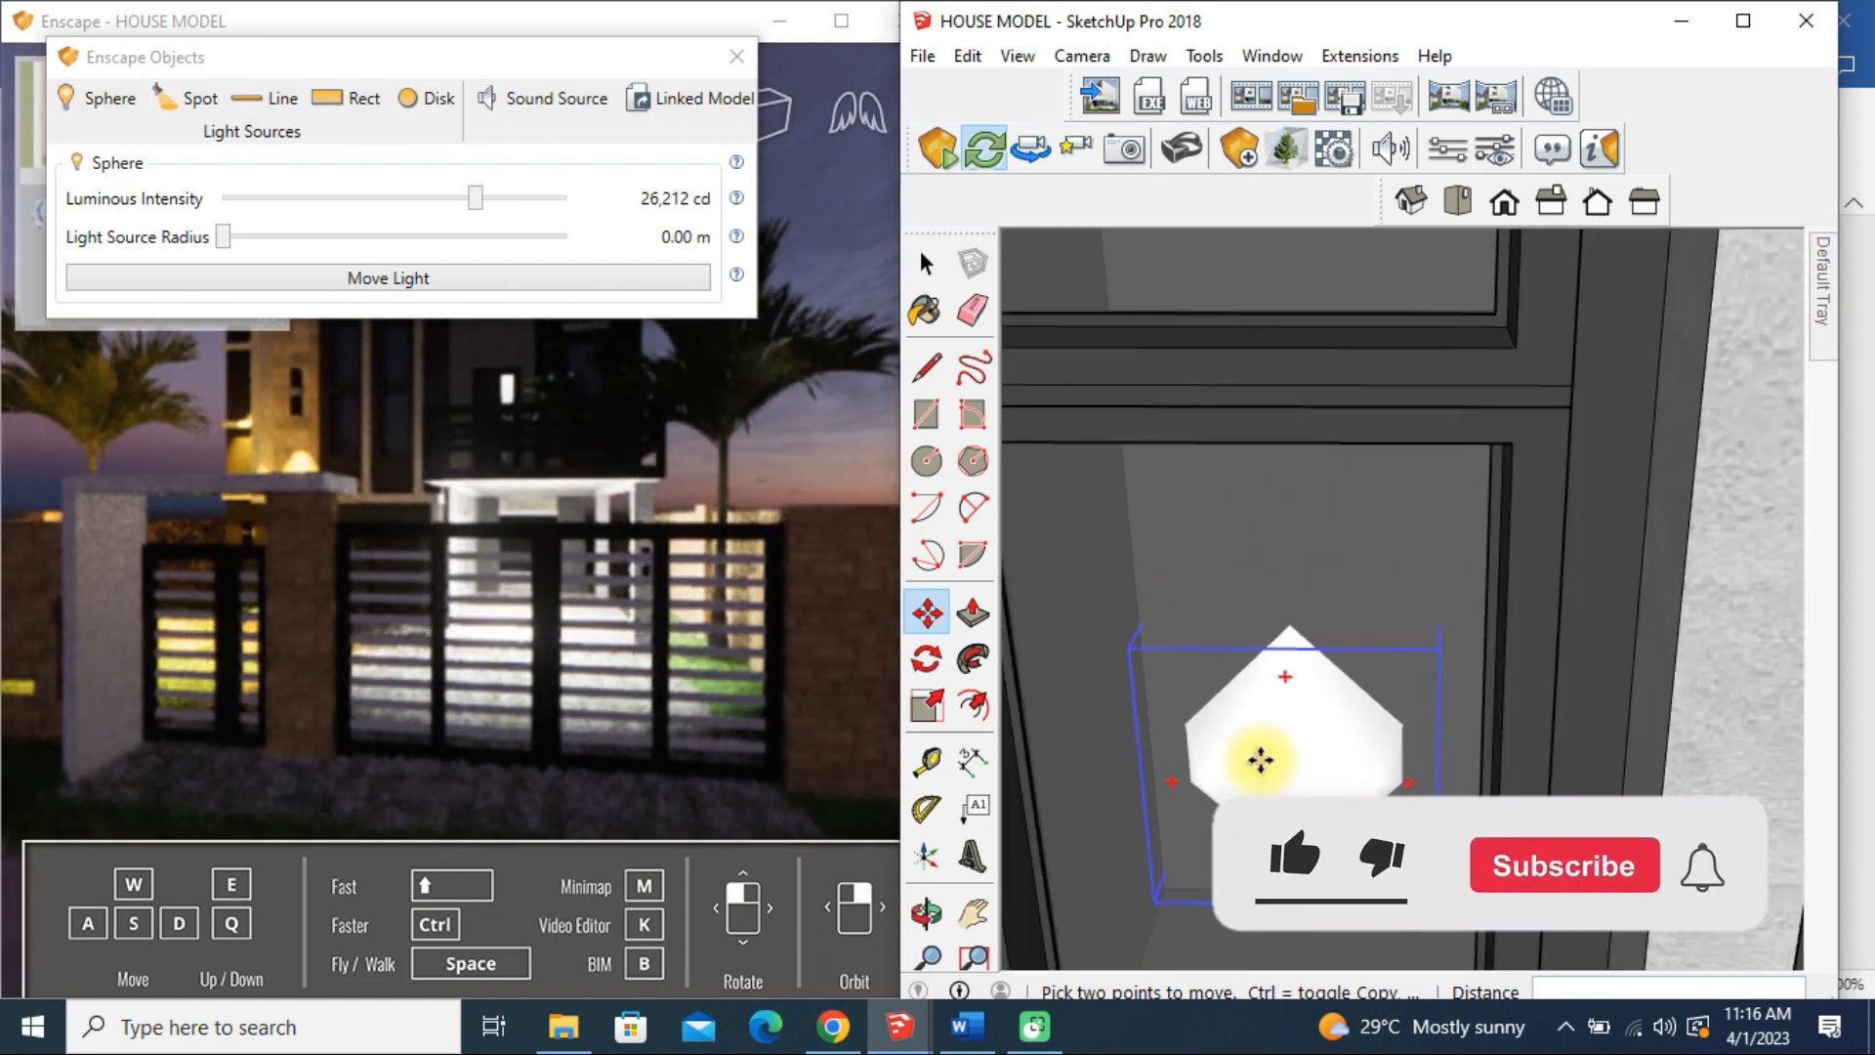
Step: Set the copied sphere light's luminous intensity to about 15,069 cd and close the Enscape Objects dialog
key(o)
mouse_move(1156, 757)
mouse_down()
mouse_move(1032, 816)
mouse_move(1368, 494)
mouse_move(1490, 326)
mouse_move(1278, 538)
mouse_move(1520, 619)
mouse_move(1427, 627)
mouse_up()
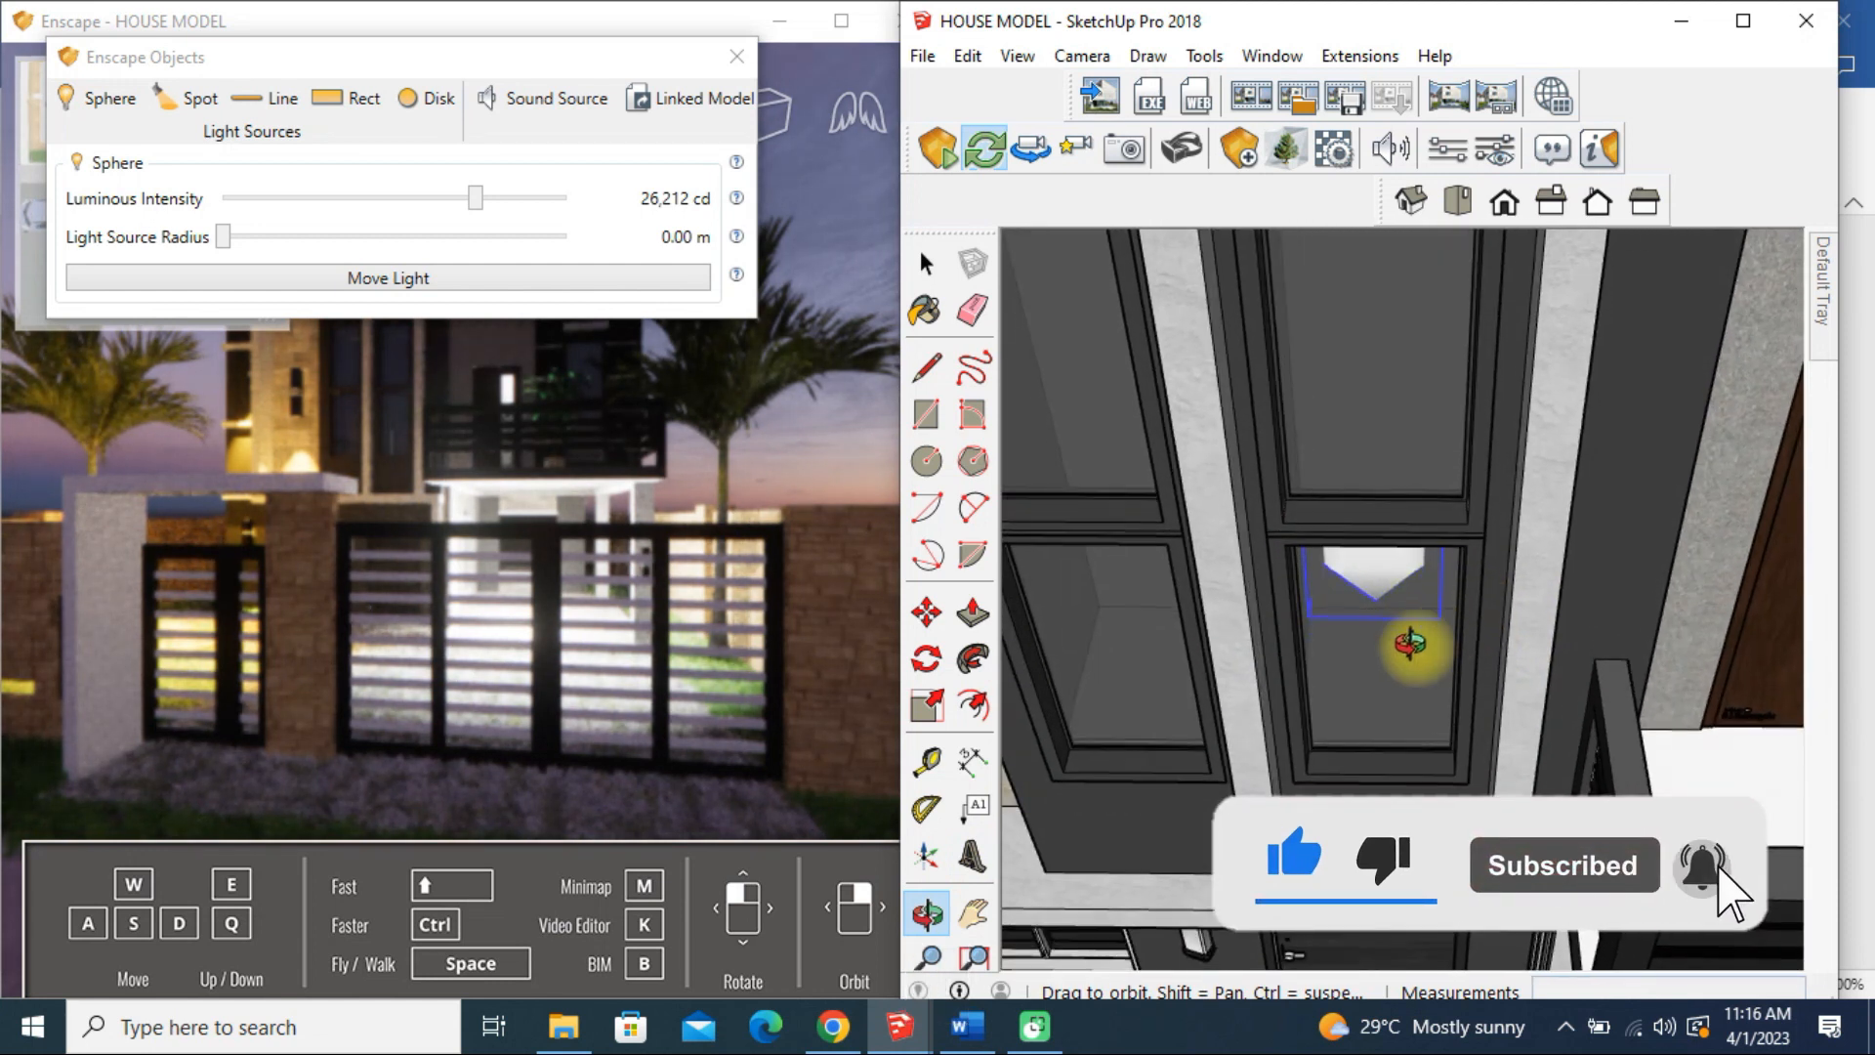
mouse_move(478, 198)
mouse_down()
mouse_move(556, 203)
mouse_move(452, 209)
mouse_move(544, 235)
mouse_move(468, 230)
mouse_up()
mouse_move(1239, 682)
mouse_down()
mouse_move(1217, 448)
mouse_move(1189, 417)
mouse_up()
scroll(1247, 719, down, 3)
mouse_move(1247, 720)
middle_down()
mouse_move(1278, 563)
mouse_move(1381, 599)
mouse_move(1371, 659)
middle_up()
drag(490, 49, 557, 308)
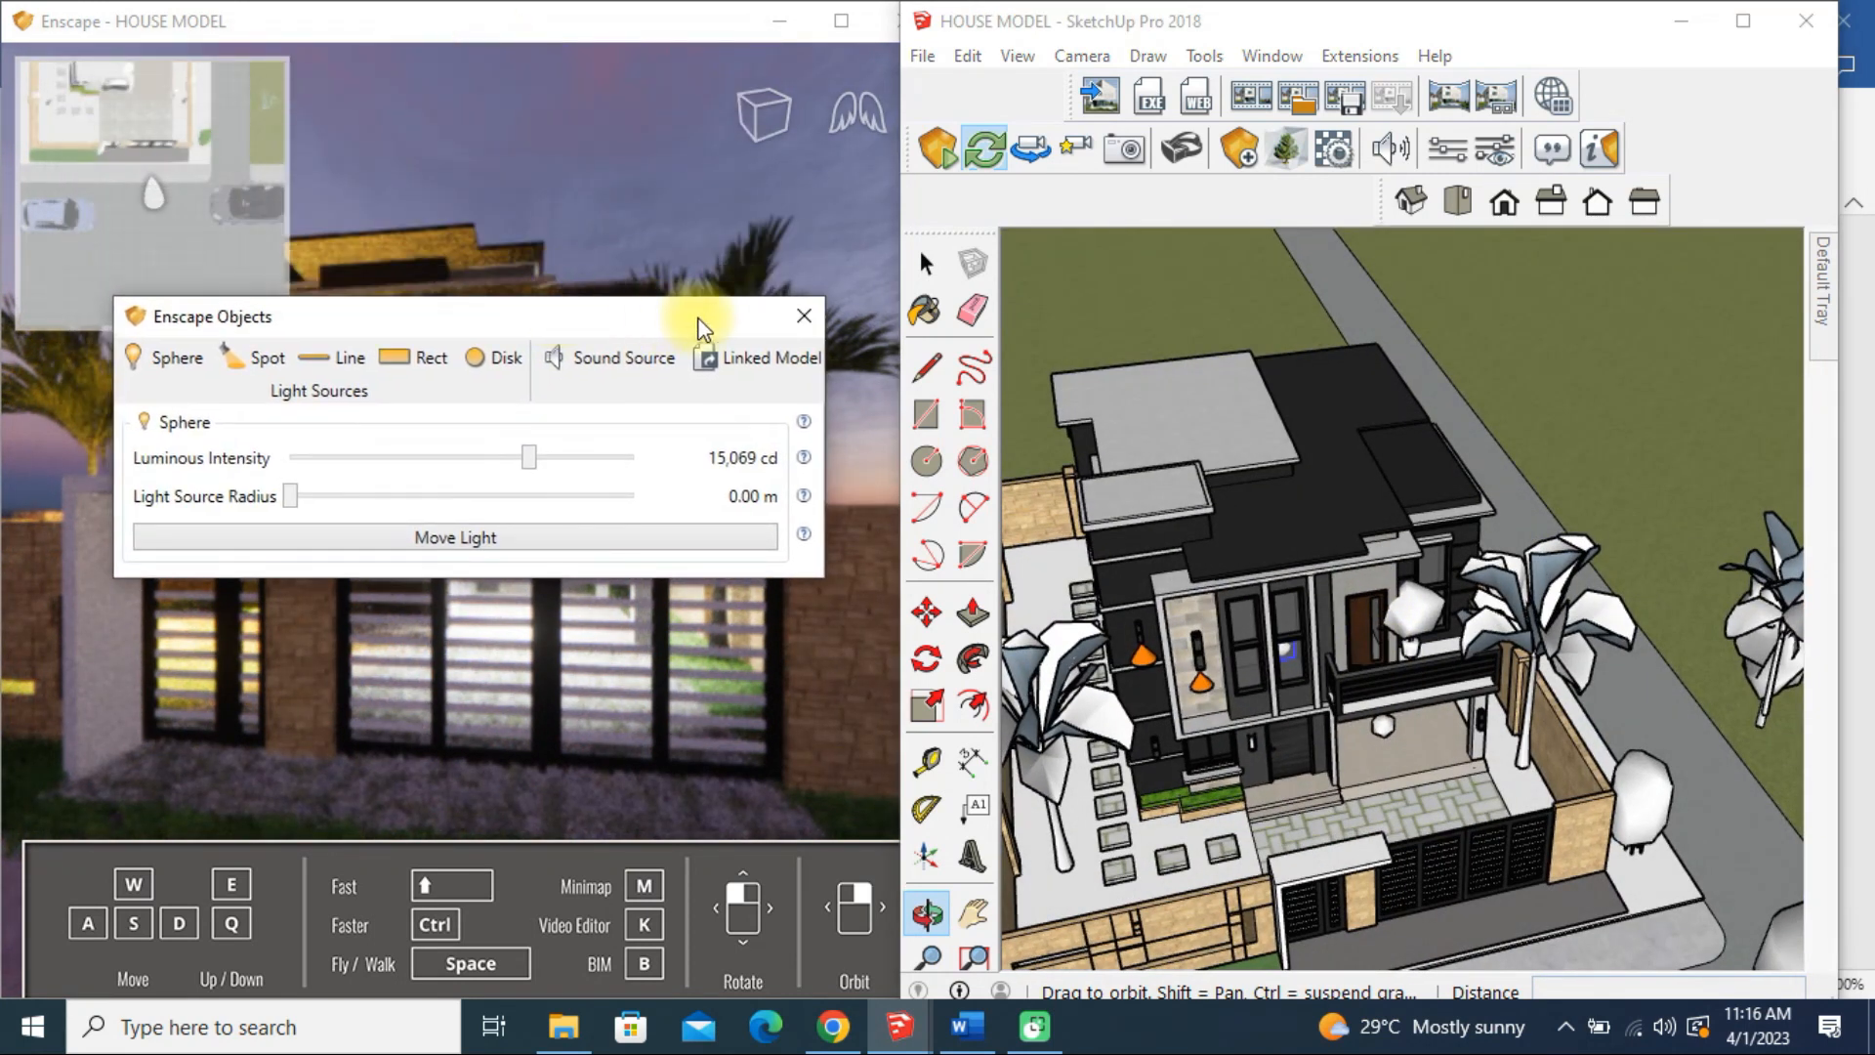
click(805, 319)
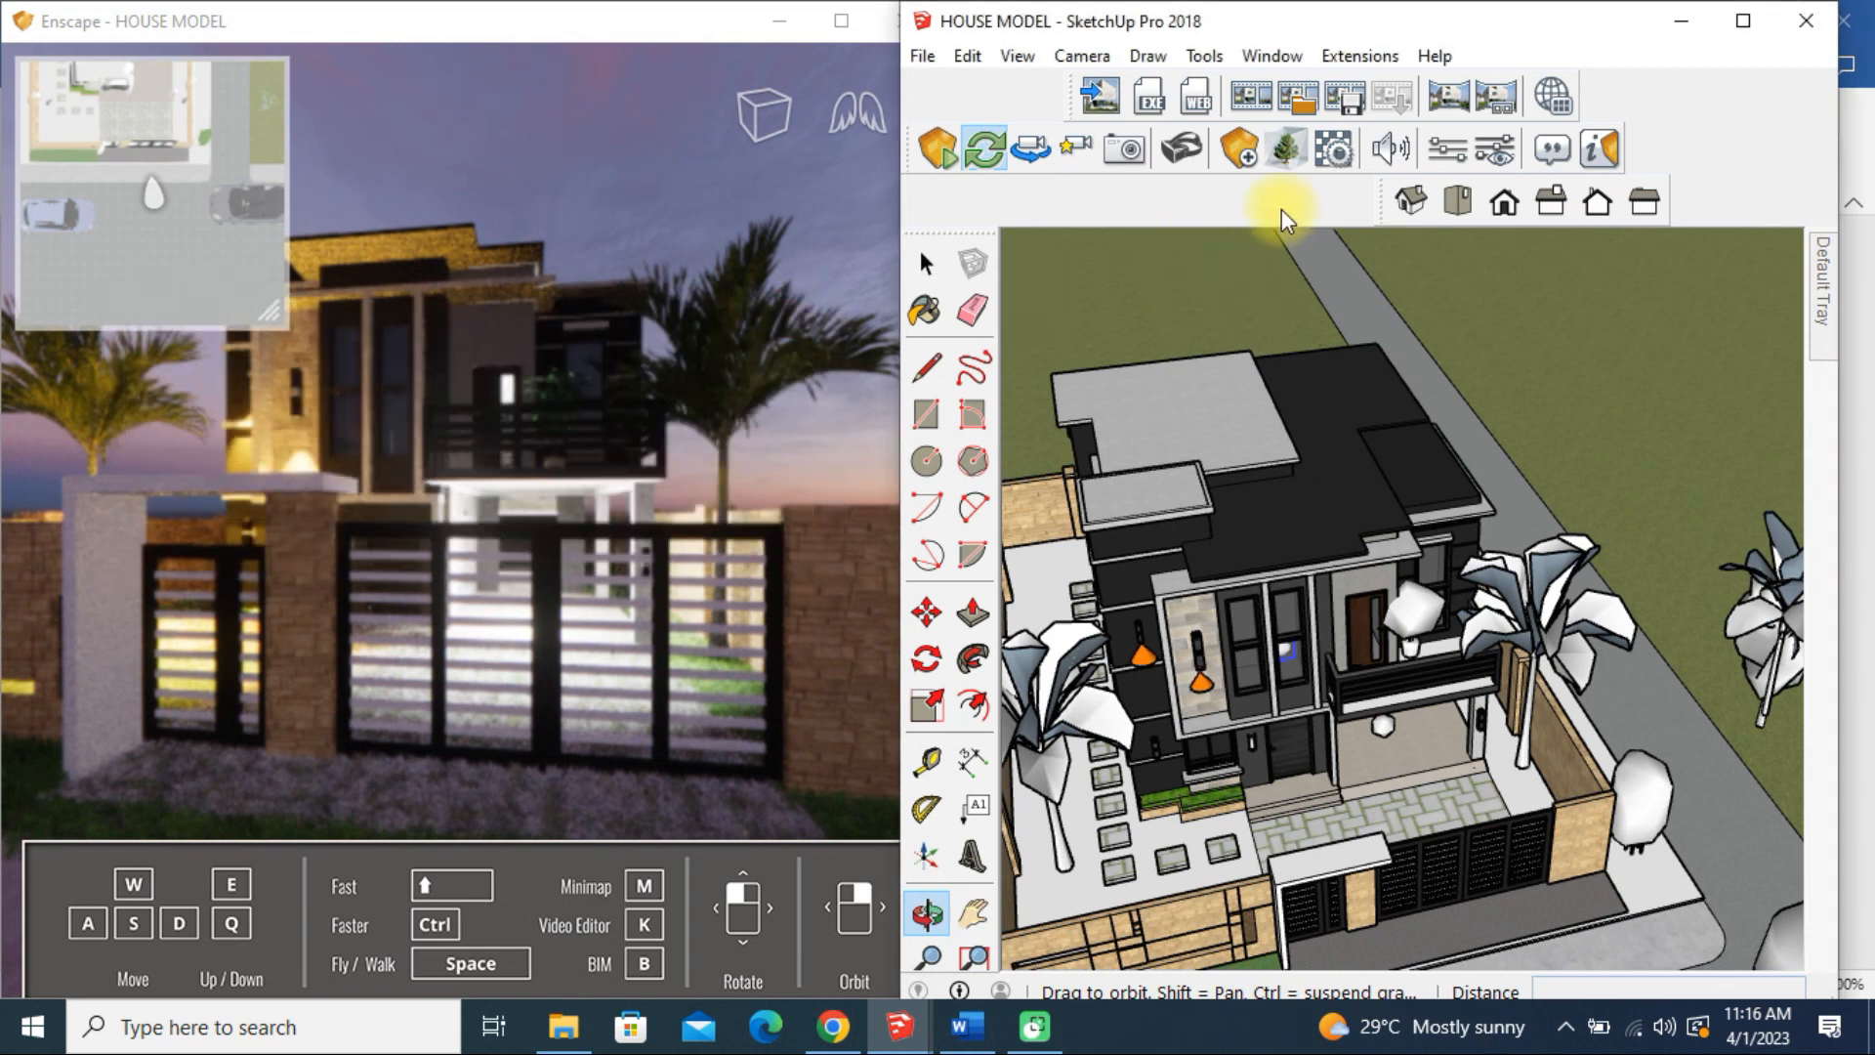
Step: Examine the lit house front, carport and fence in the Enscape render from farther away and closer up
drag(747, 547, 736, 519)
scroll(736, 519, down, 3)
key(a)
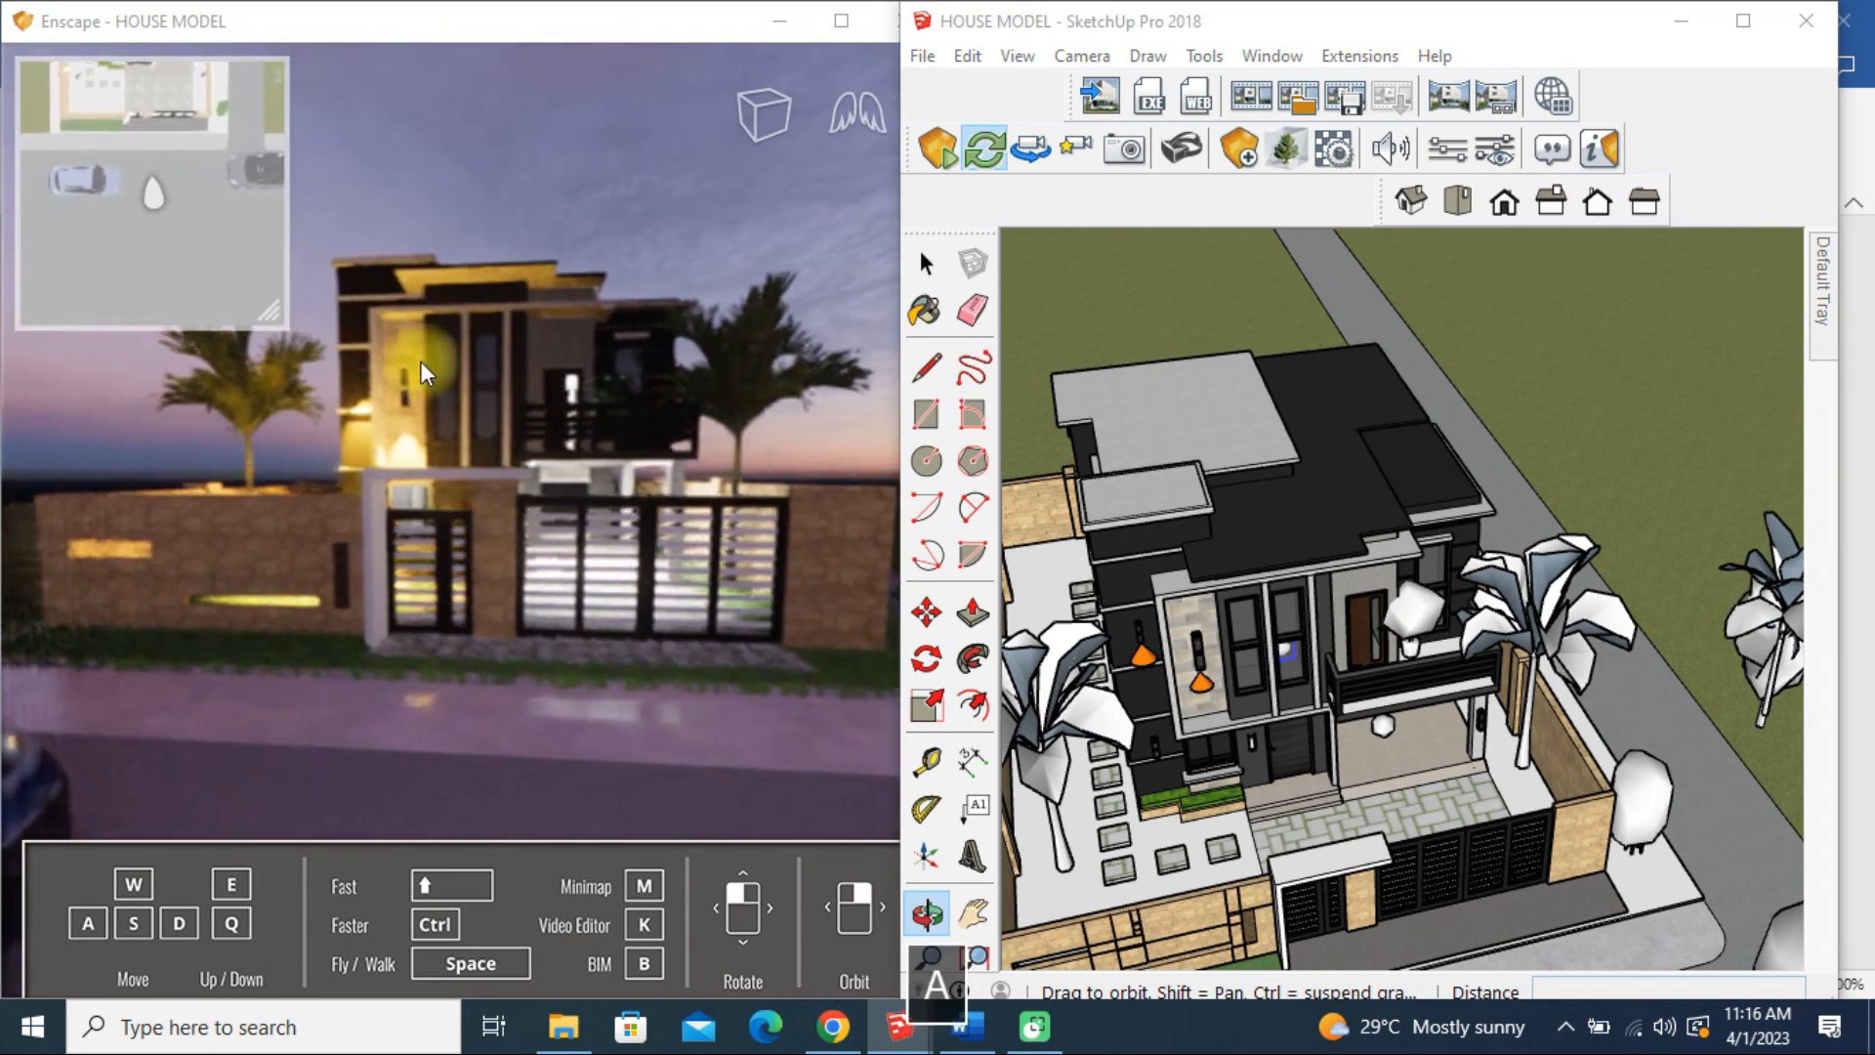
key(d)
key(e)
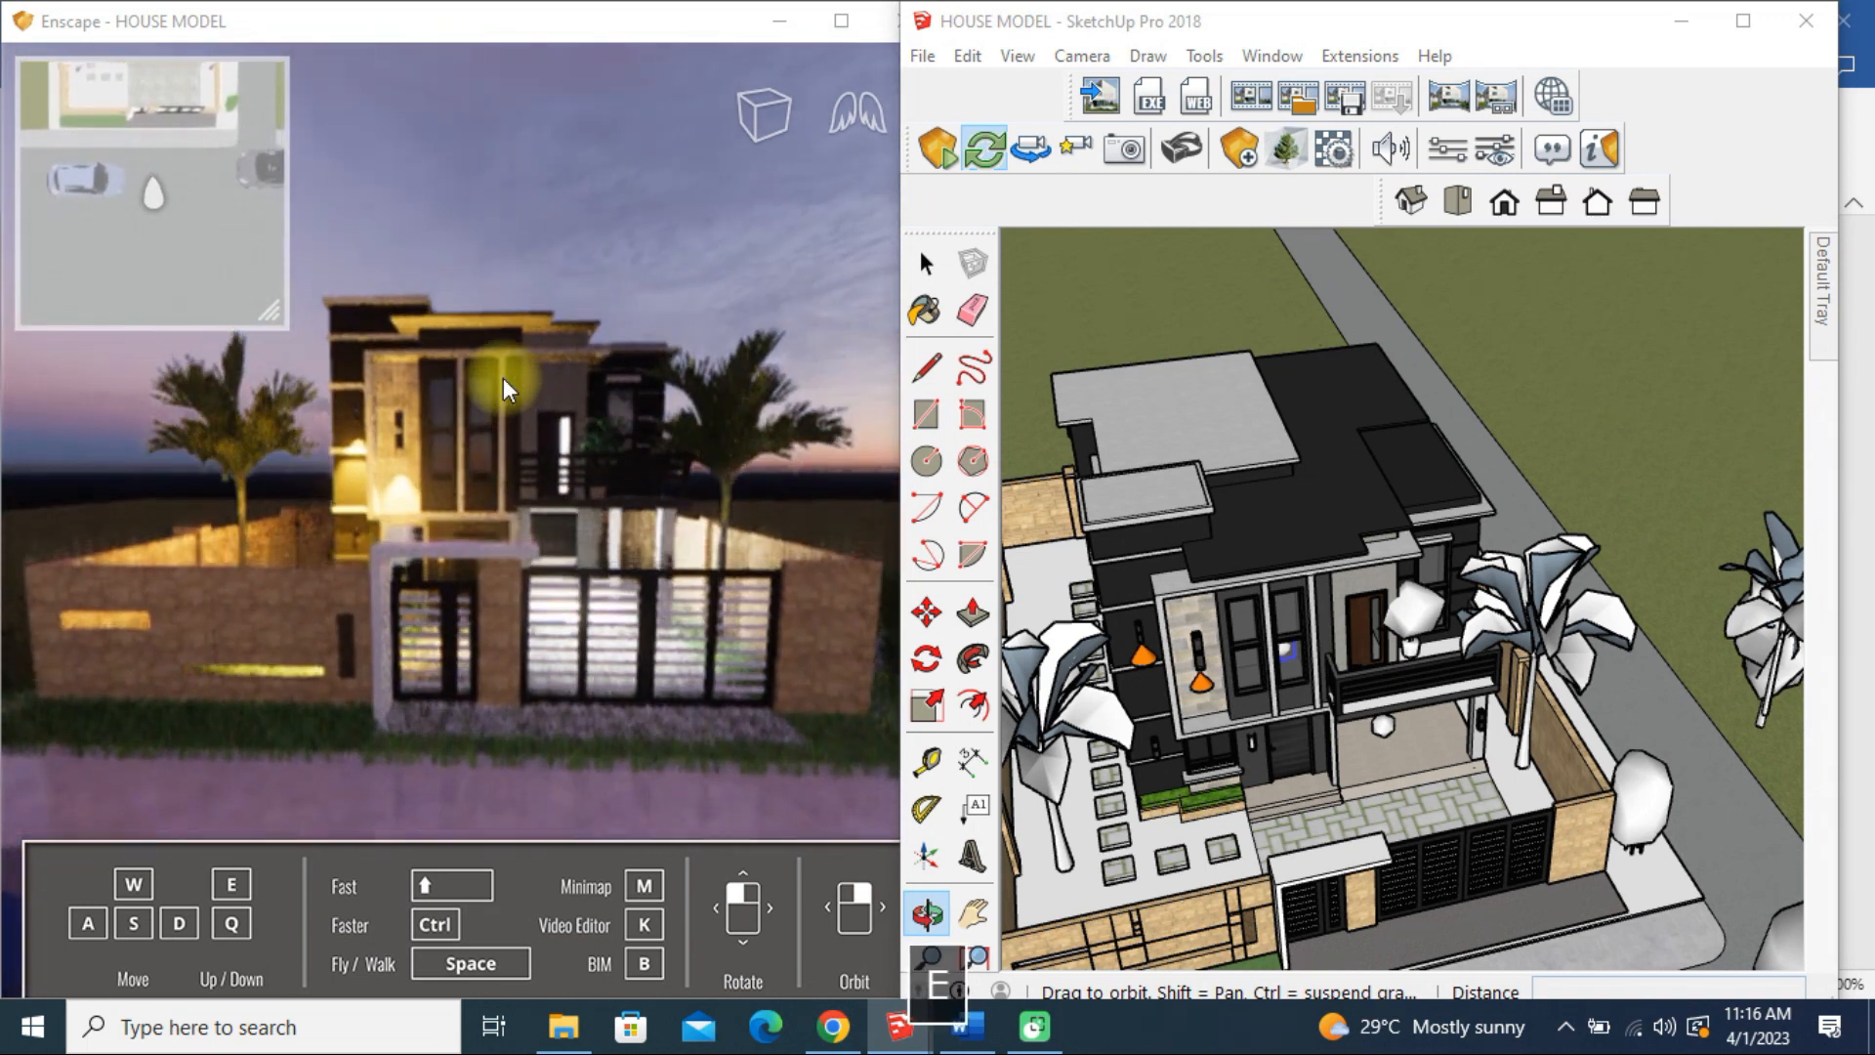
scroll(531, 566, up, 3)
key(u)
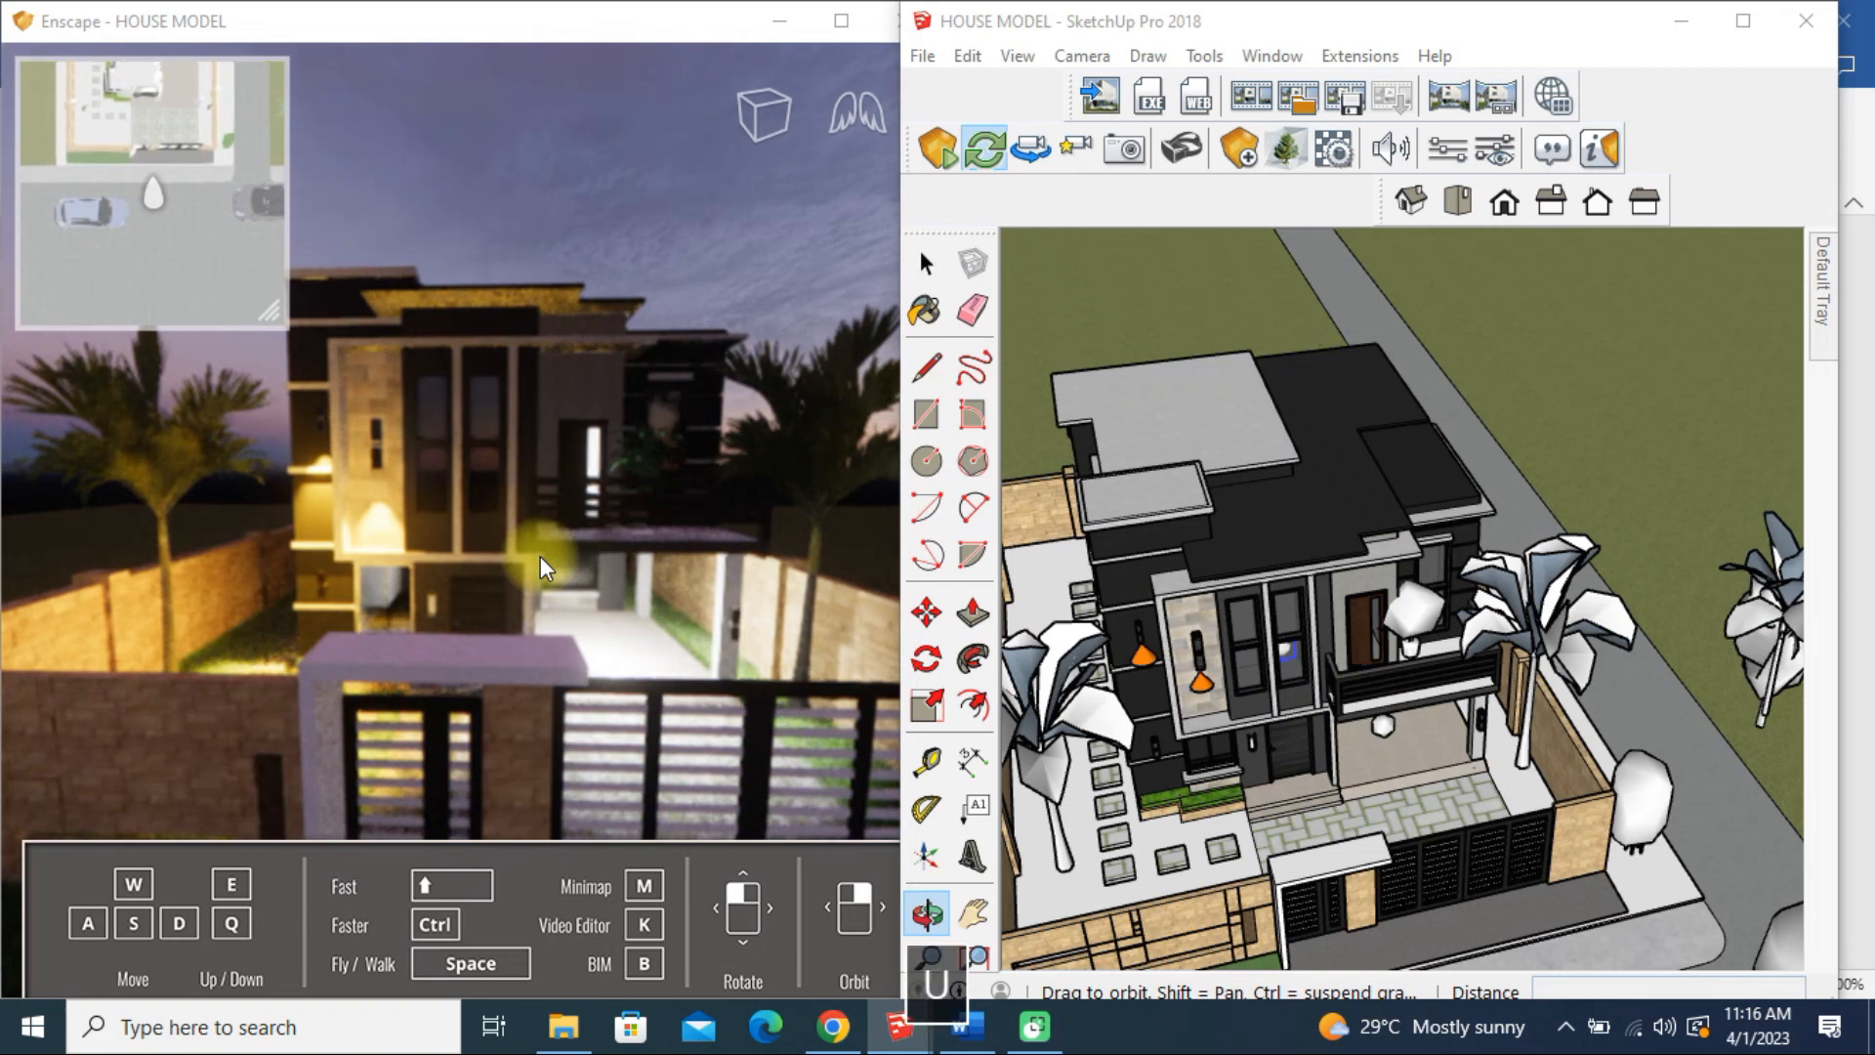
Step: Change the Enscape render's time of day to daylight and bring the house front into close view
key(i)
key(i)
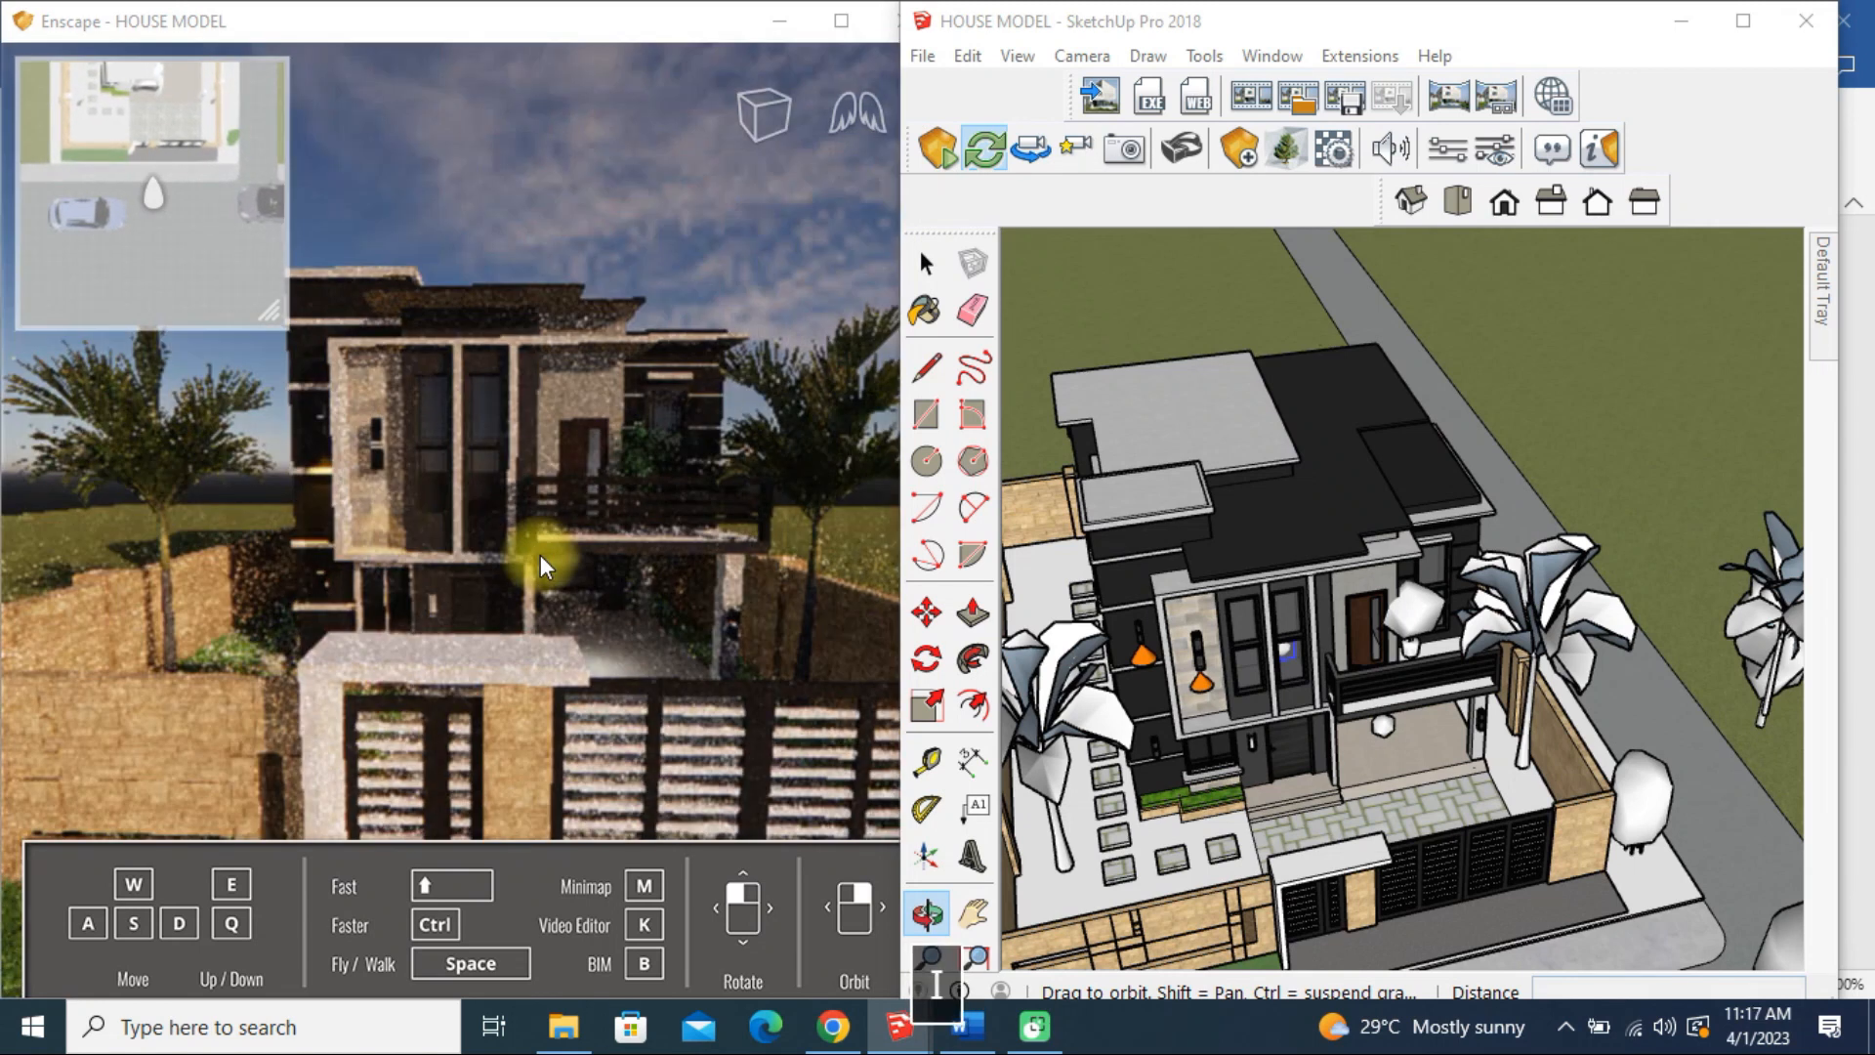
scroll(401, 434, up, 3)
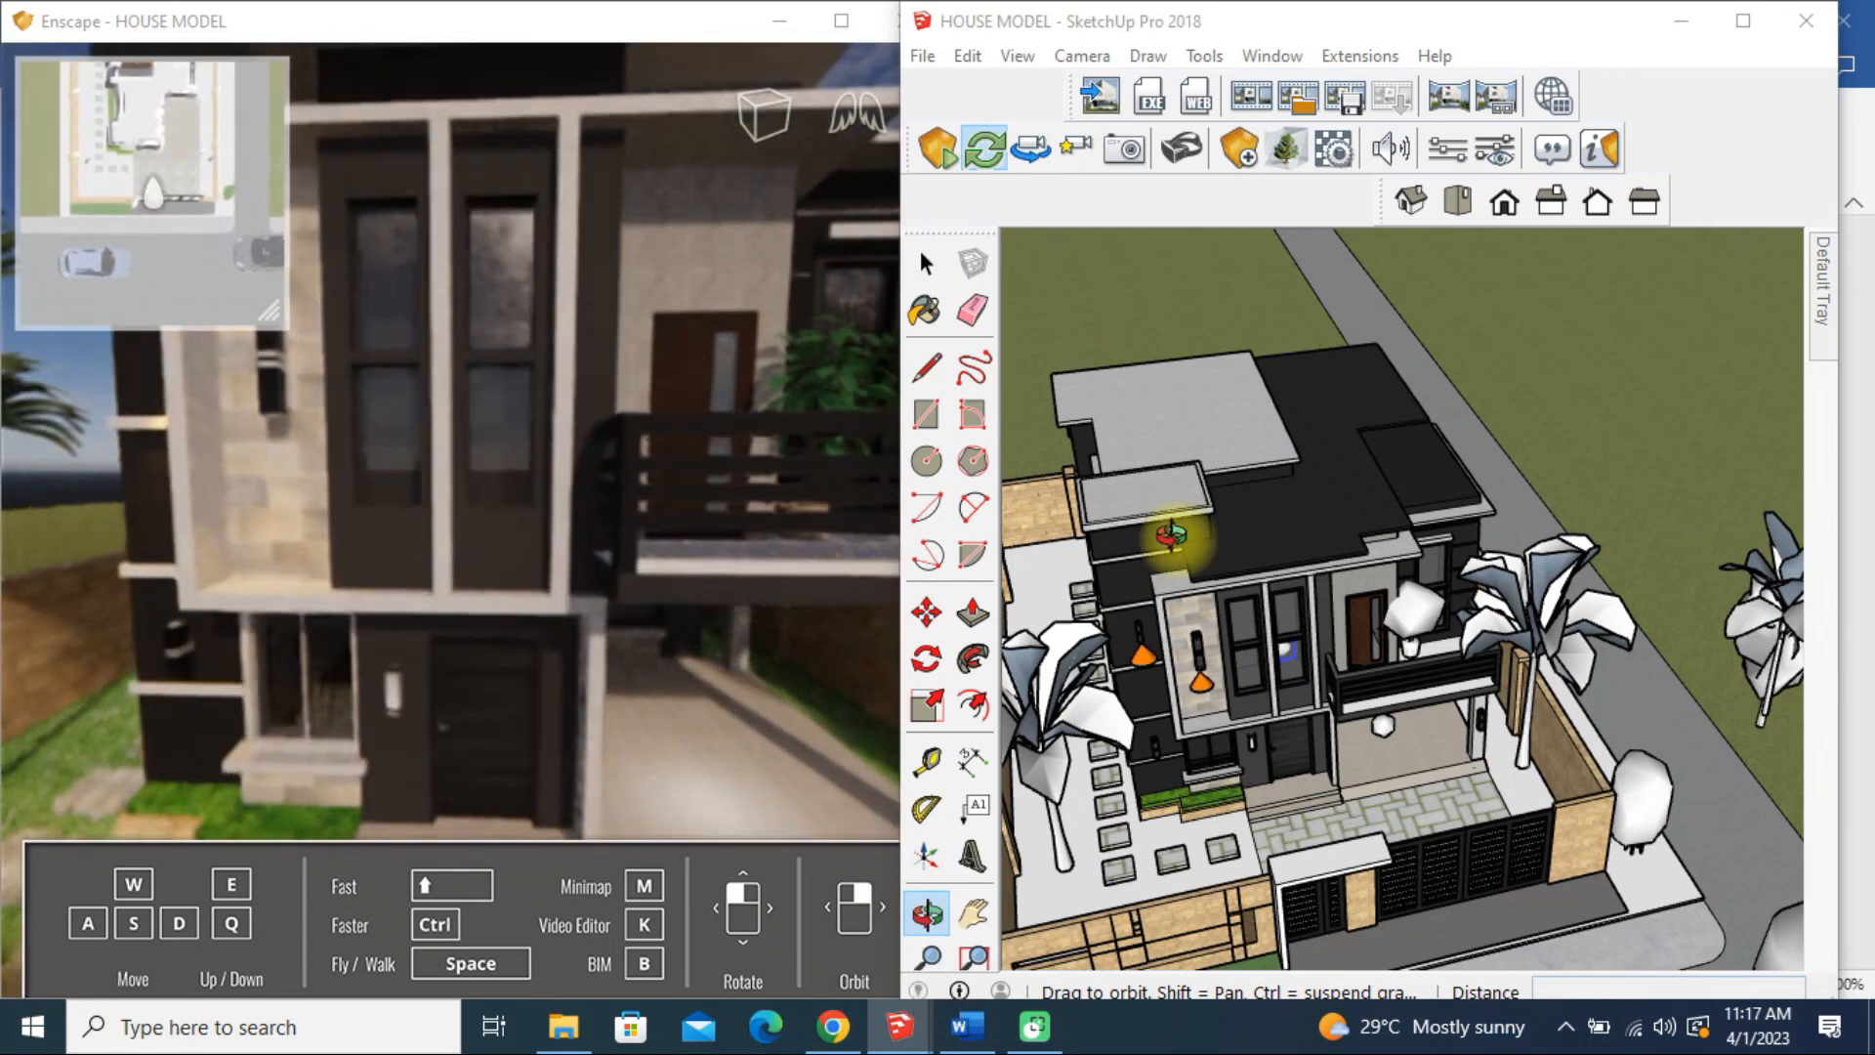
mouse_move(1404, 911)
mouse_down()
mouse_move(1172, 757)
mouse_move(1383, 263)
mouse_up()
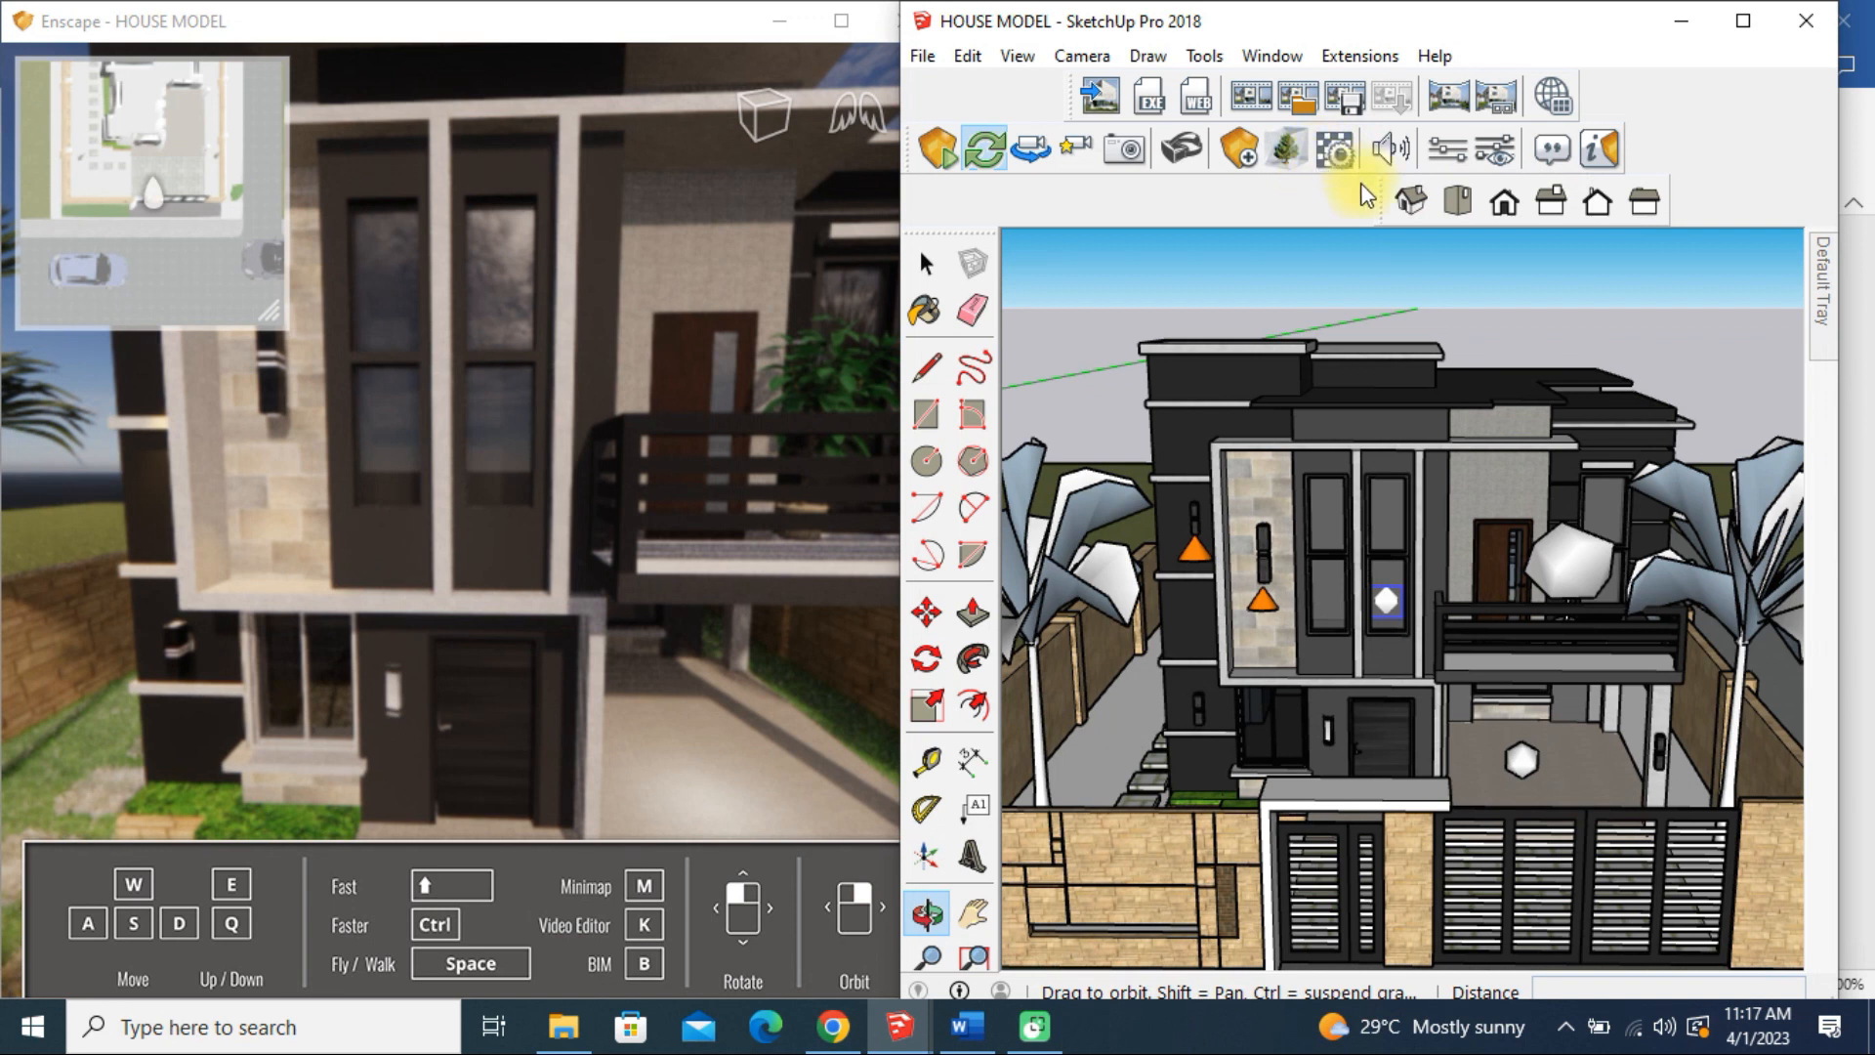
click(1336, 152)
drag(728, 110, 904, 176)
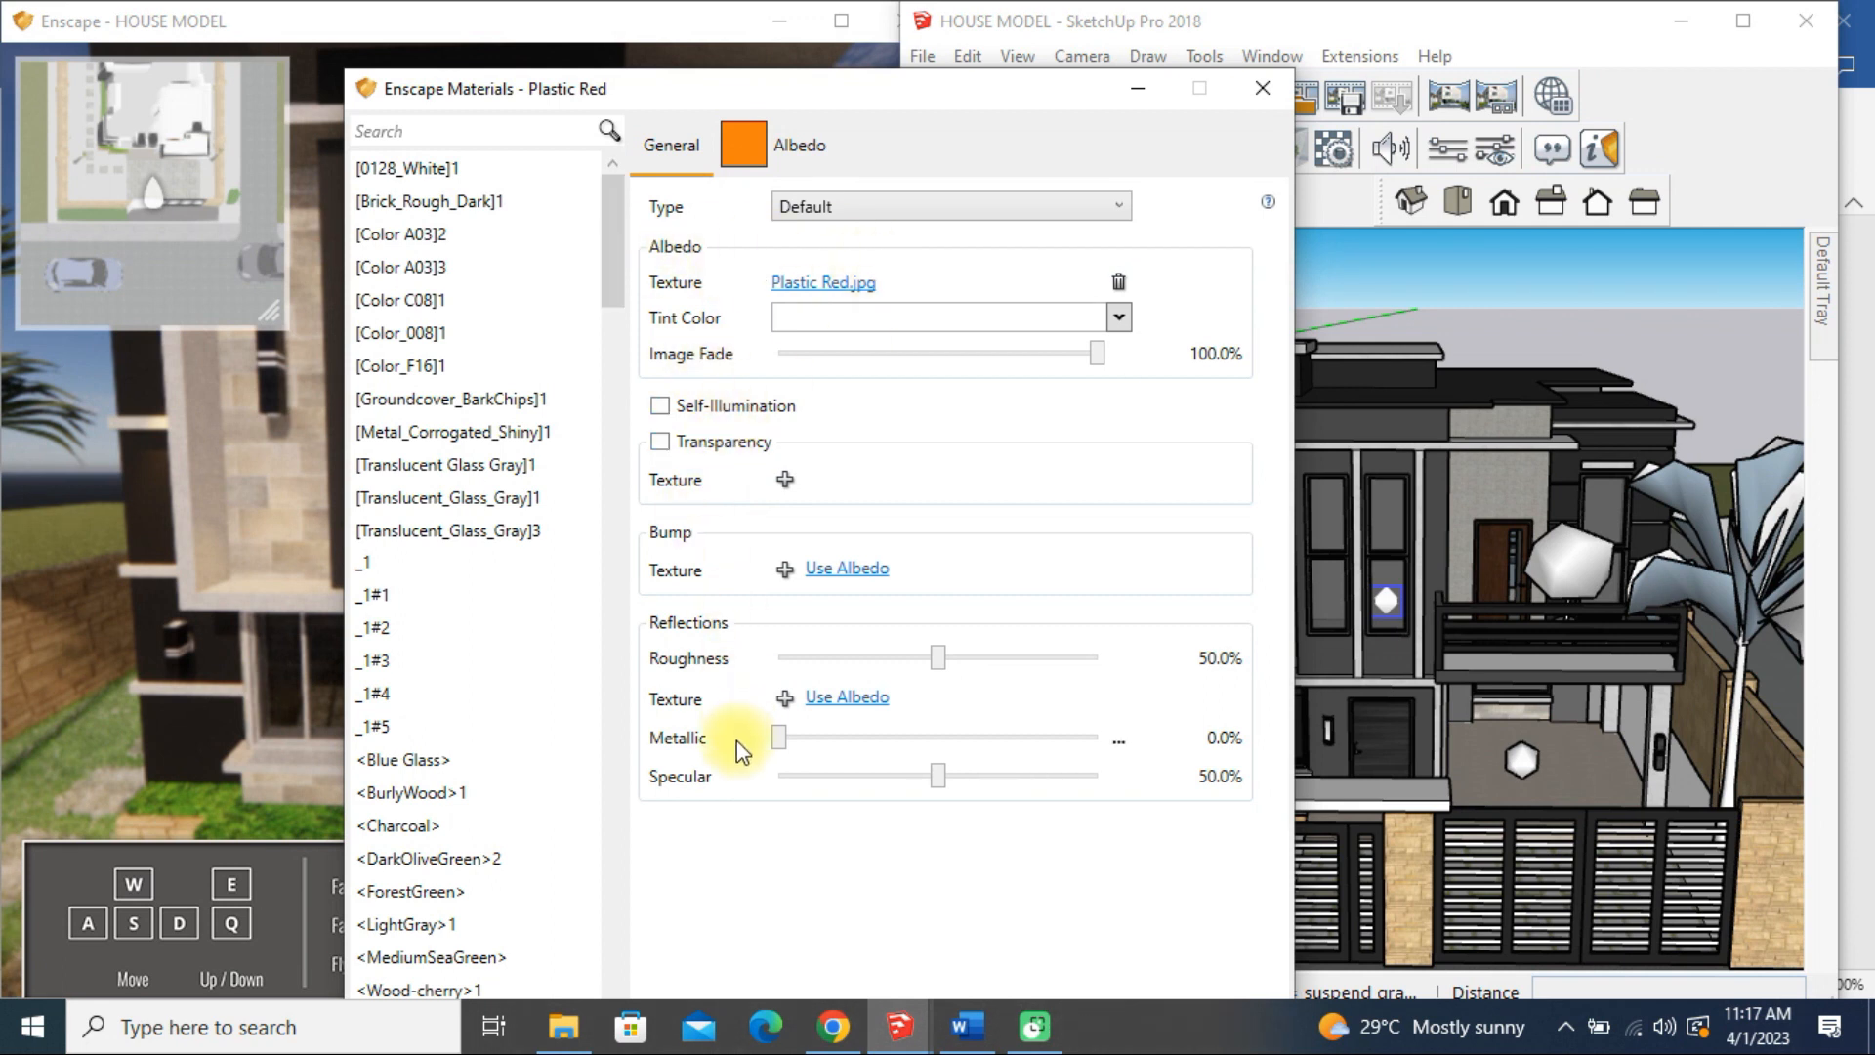
click(1137, 90)
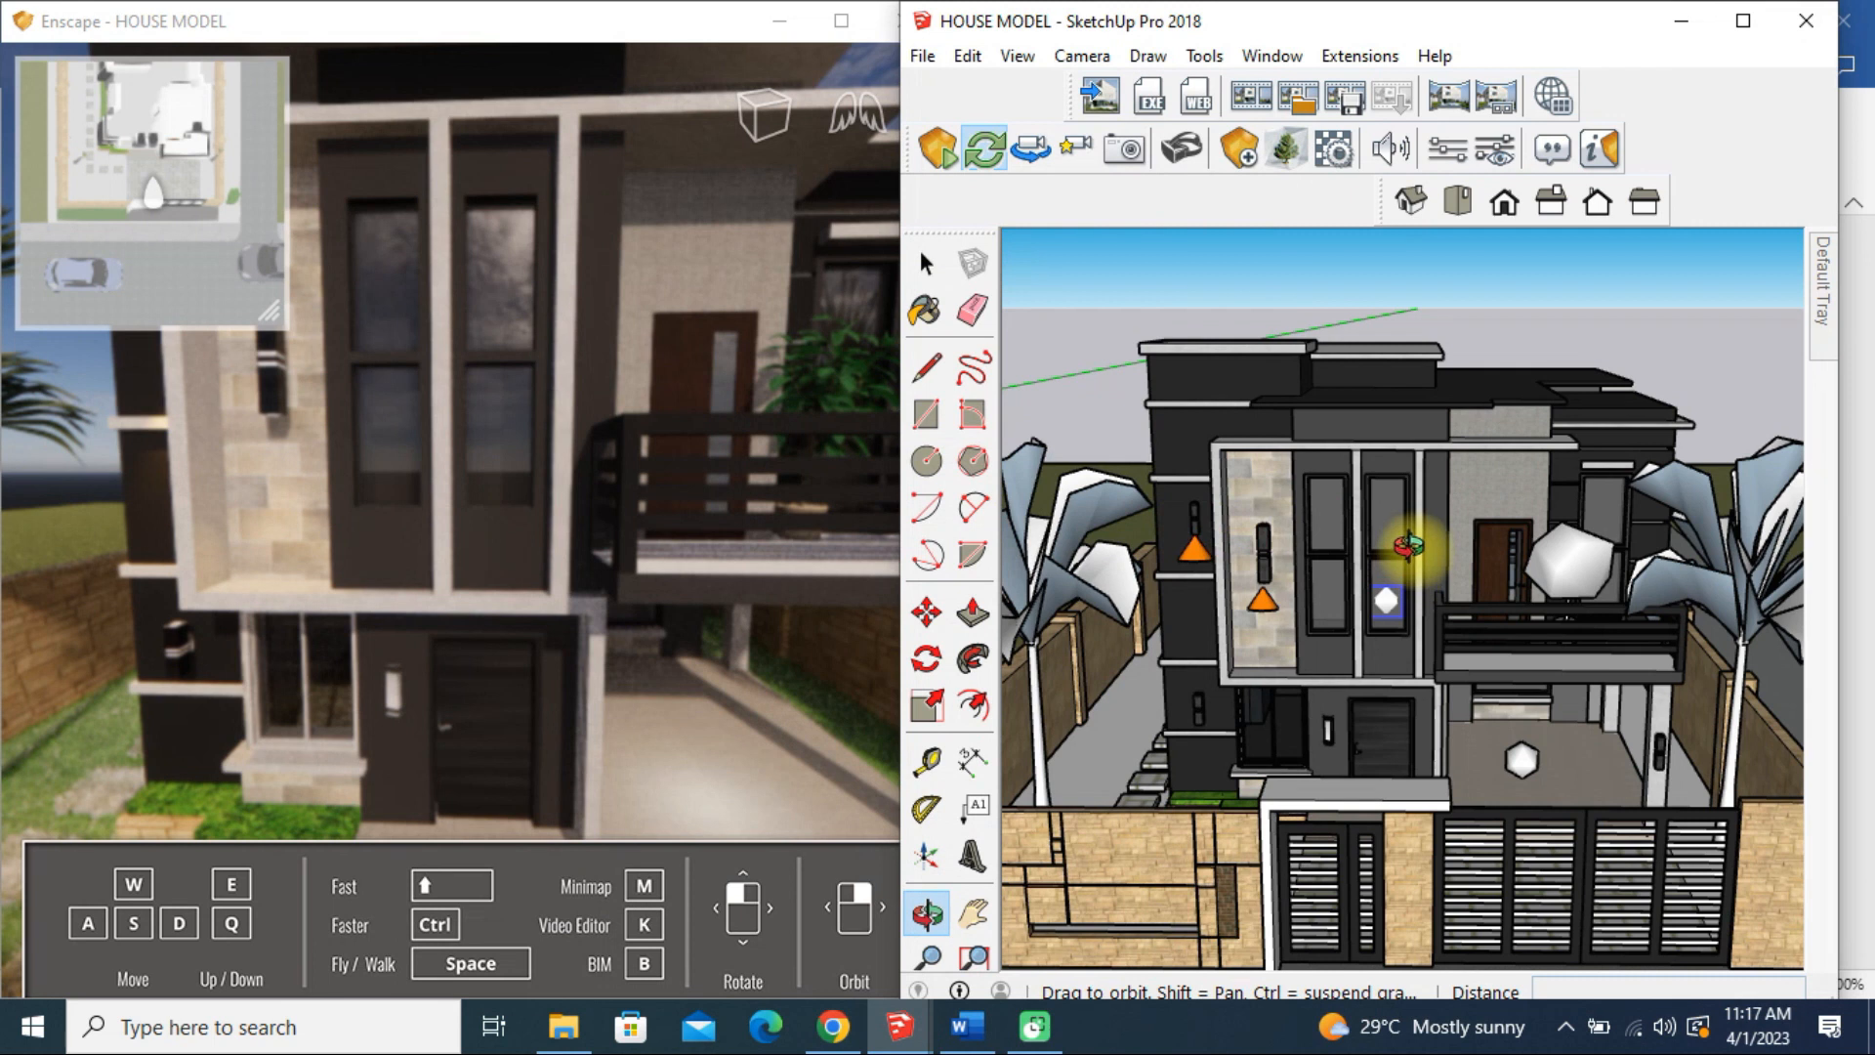
Step: Sample the upper-floor window's glass material from the model and open it in the Enscape Materials editor
drag(1419, 536, 1407, 541)
scroll(1407, 541, up, 3)
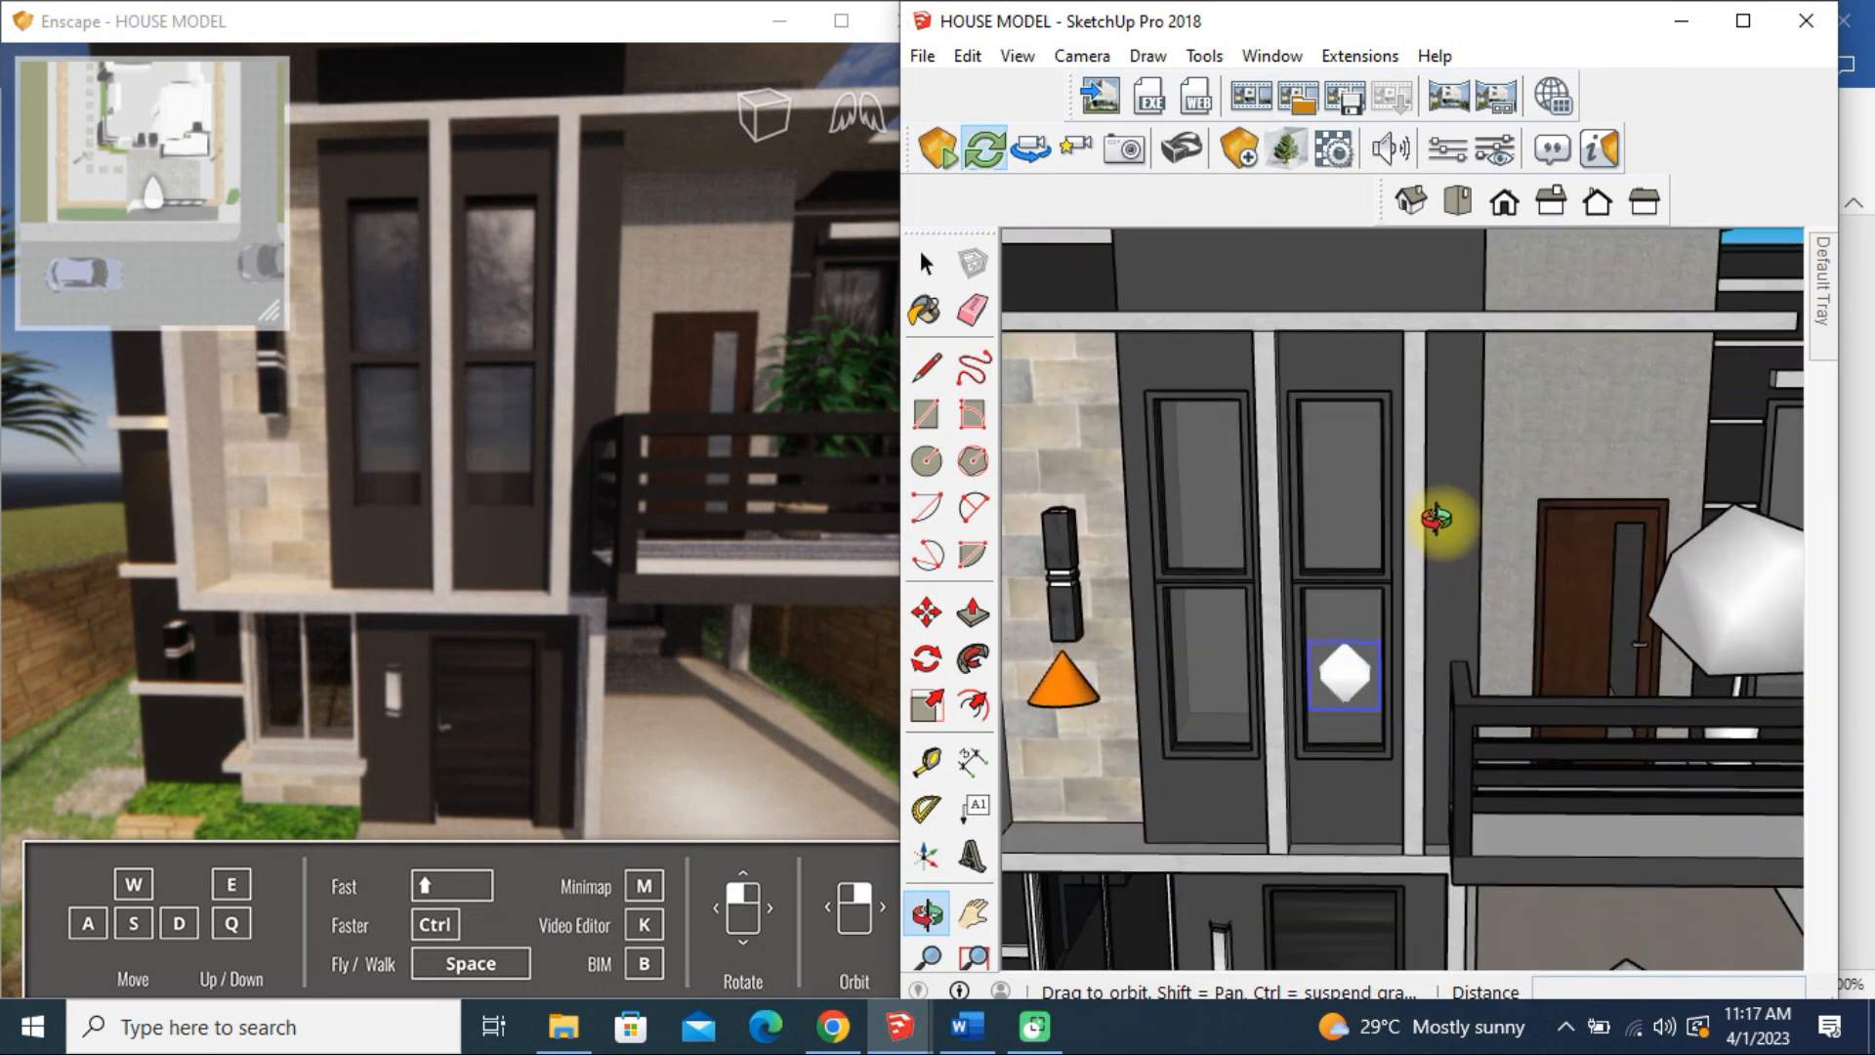
click(933, 322)
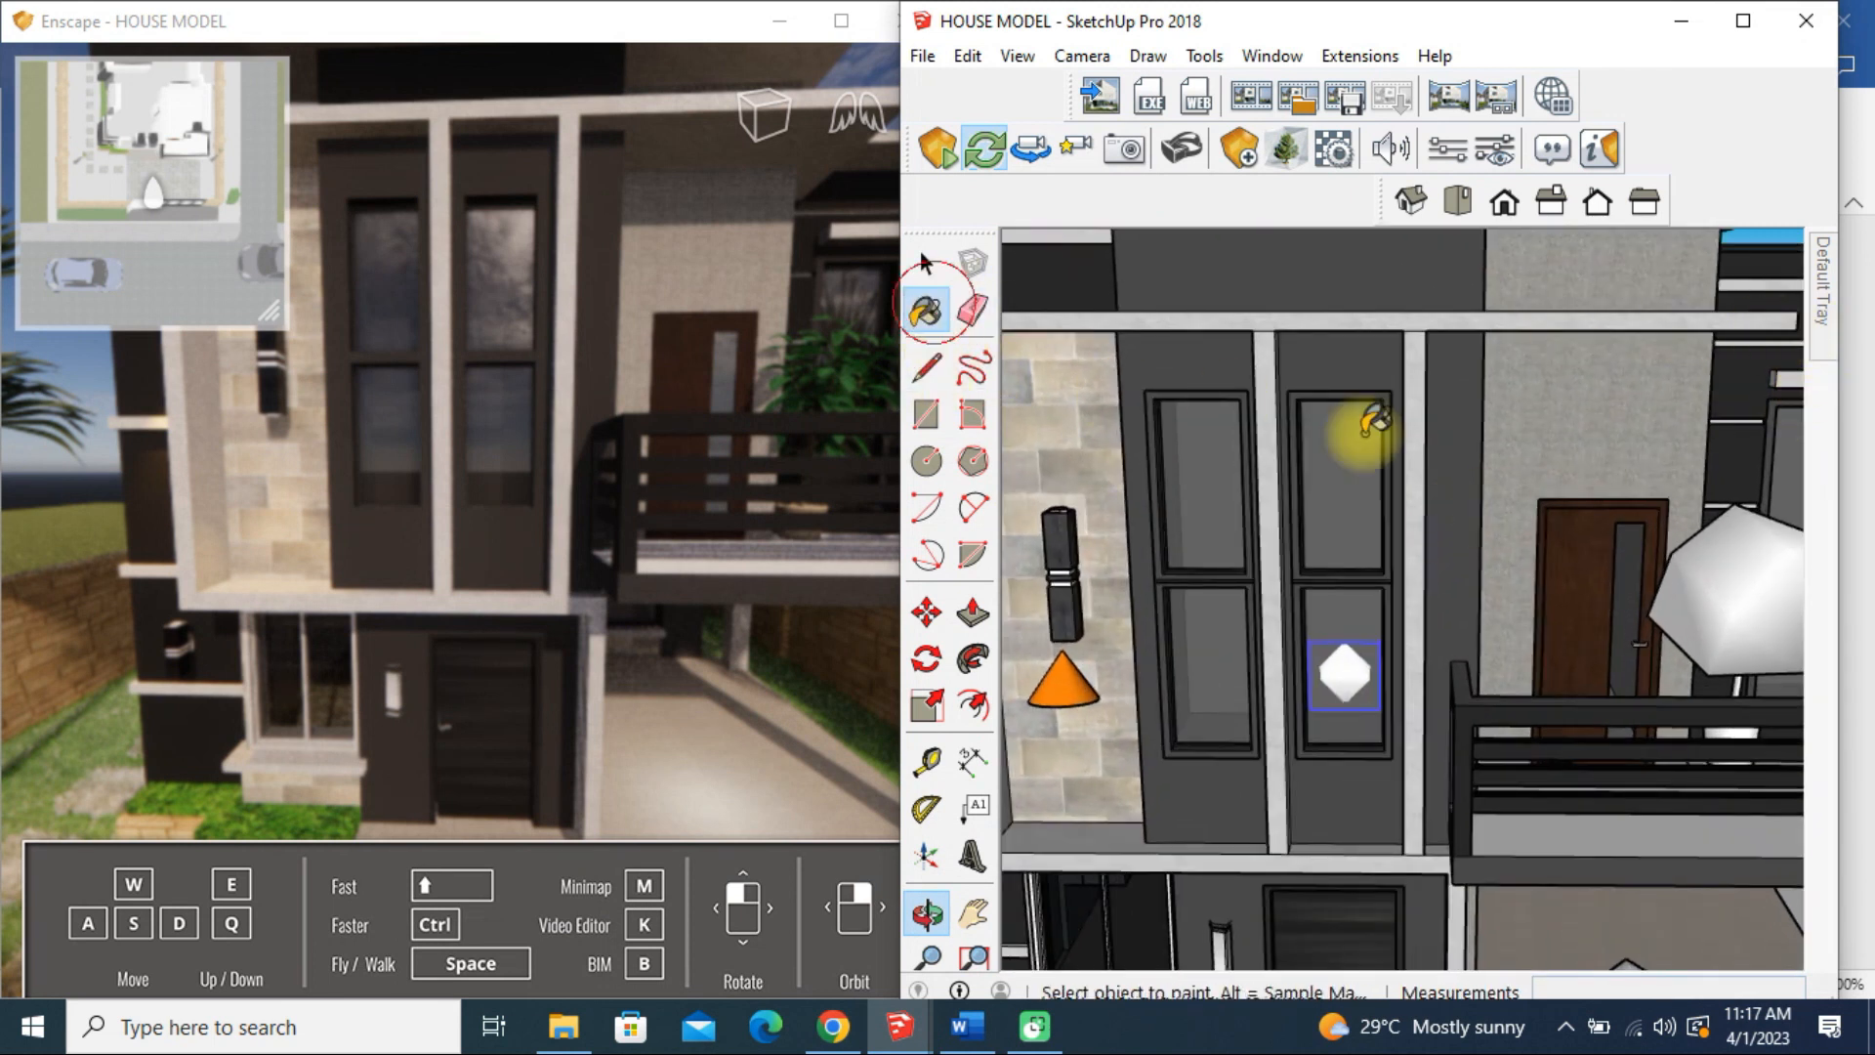
scroll(1253, 568, down, 4)
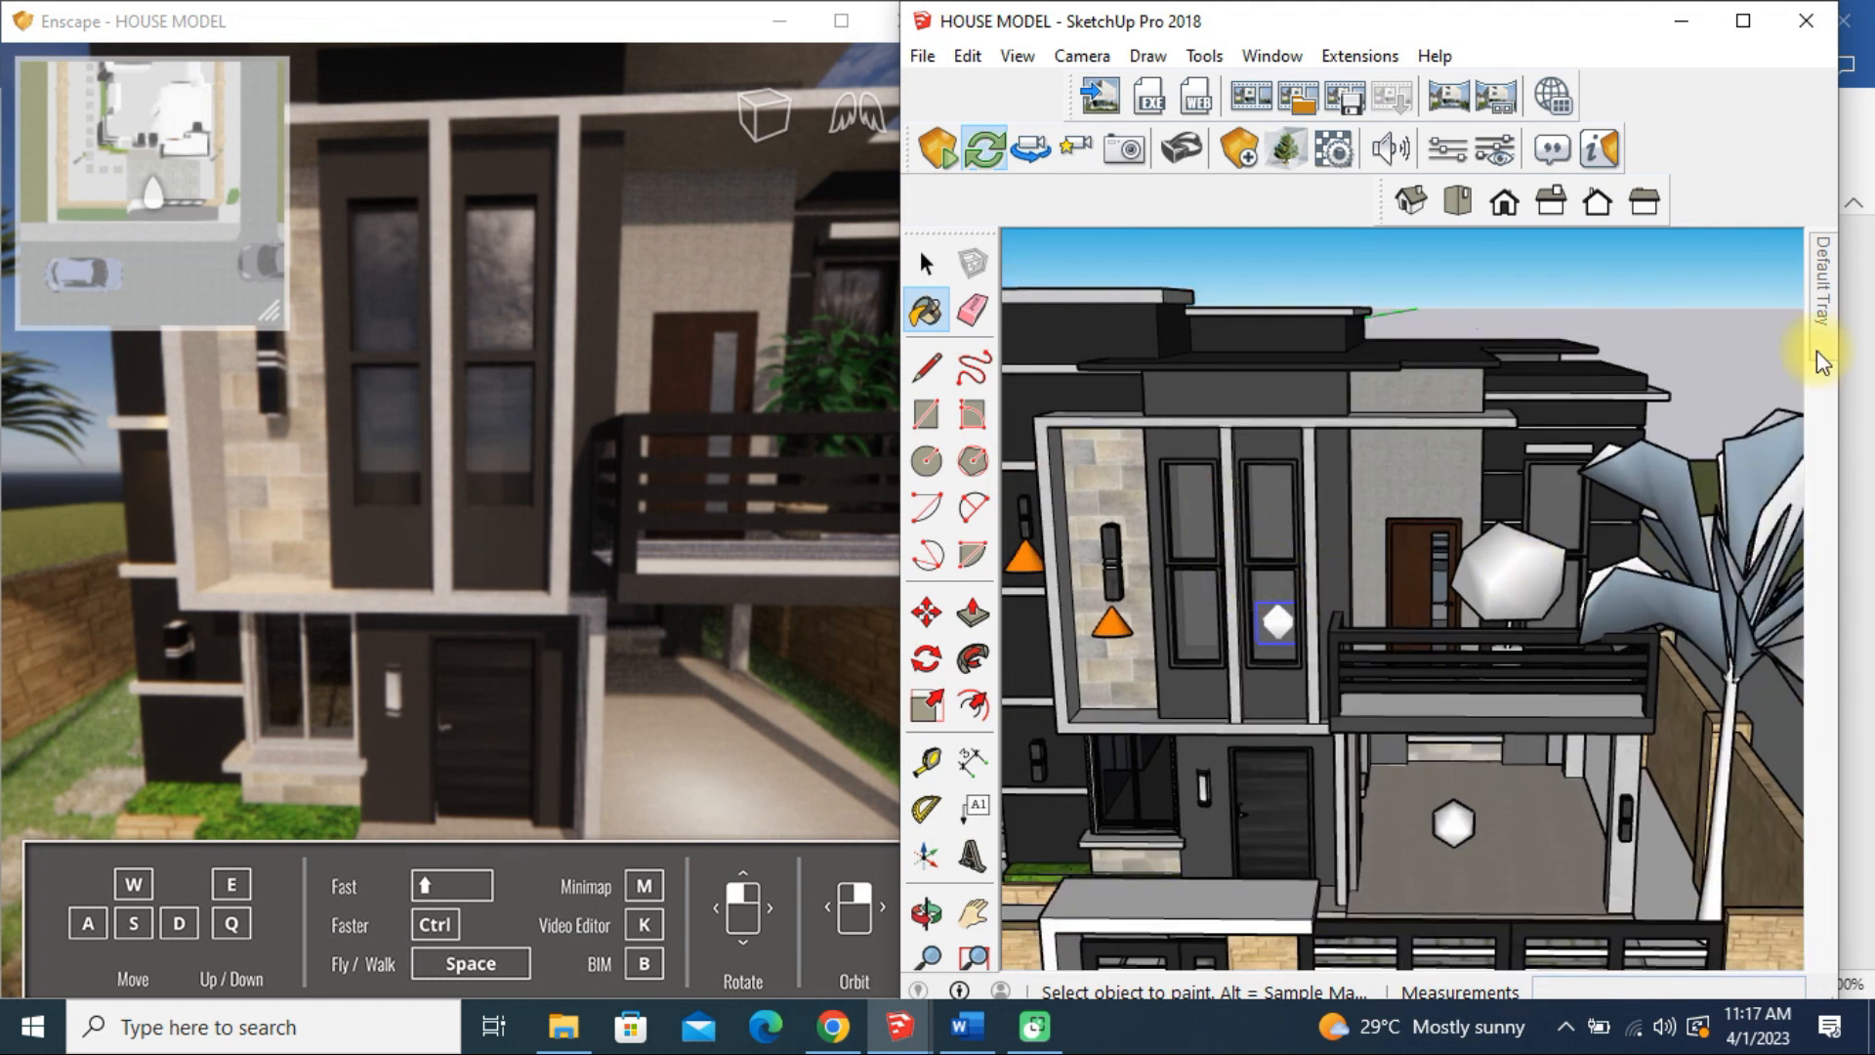
mouse_move(1822, 322)
click(1767, 239)
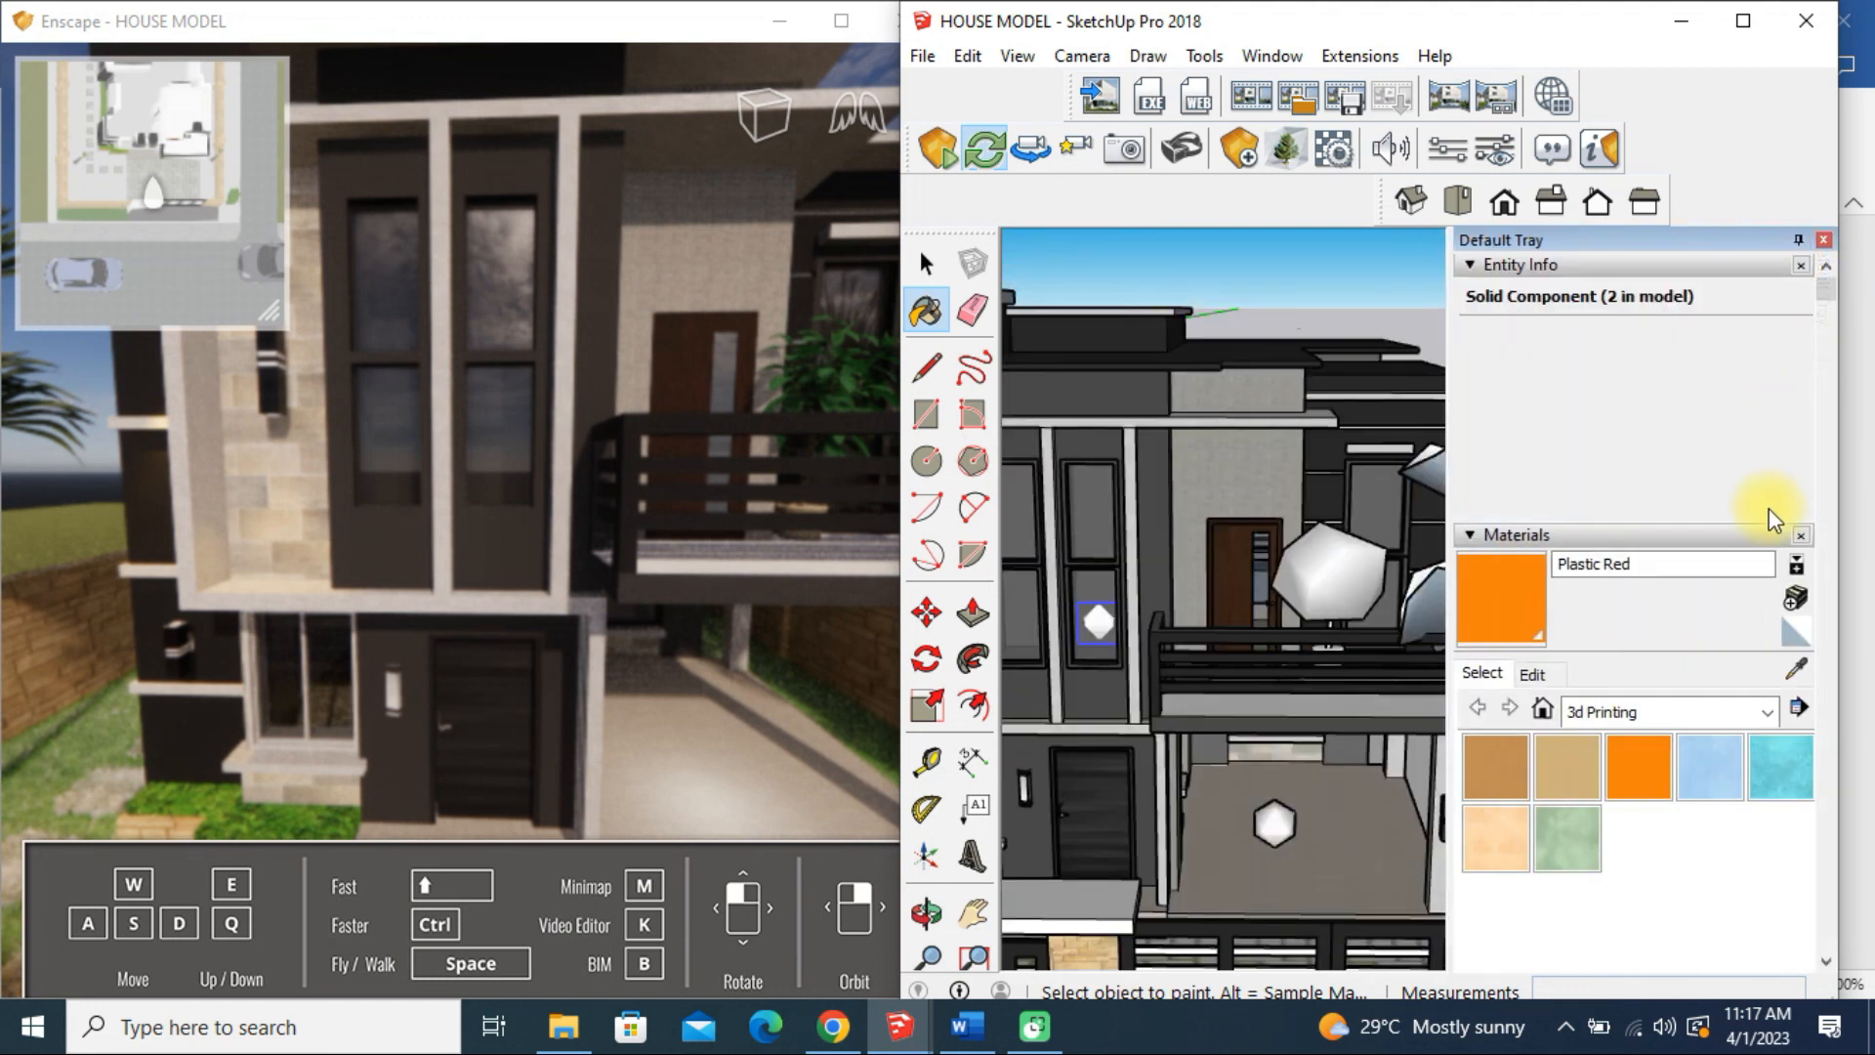
click(1797, 670)
scroll(1265, 484, up, 1)
scroll(1017, 469, up, 5)
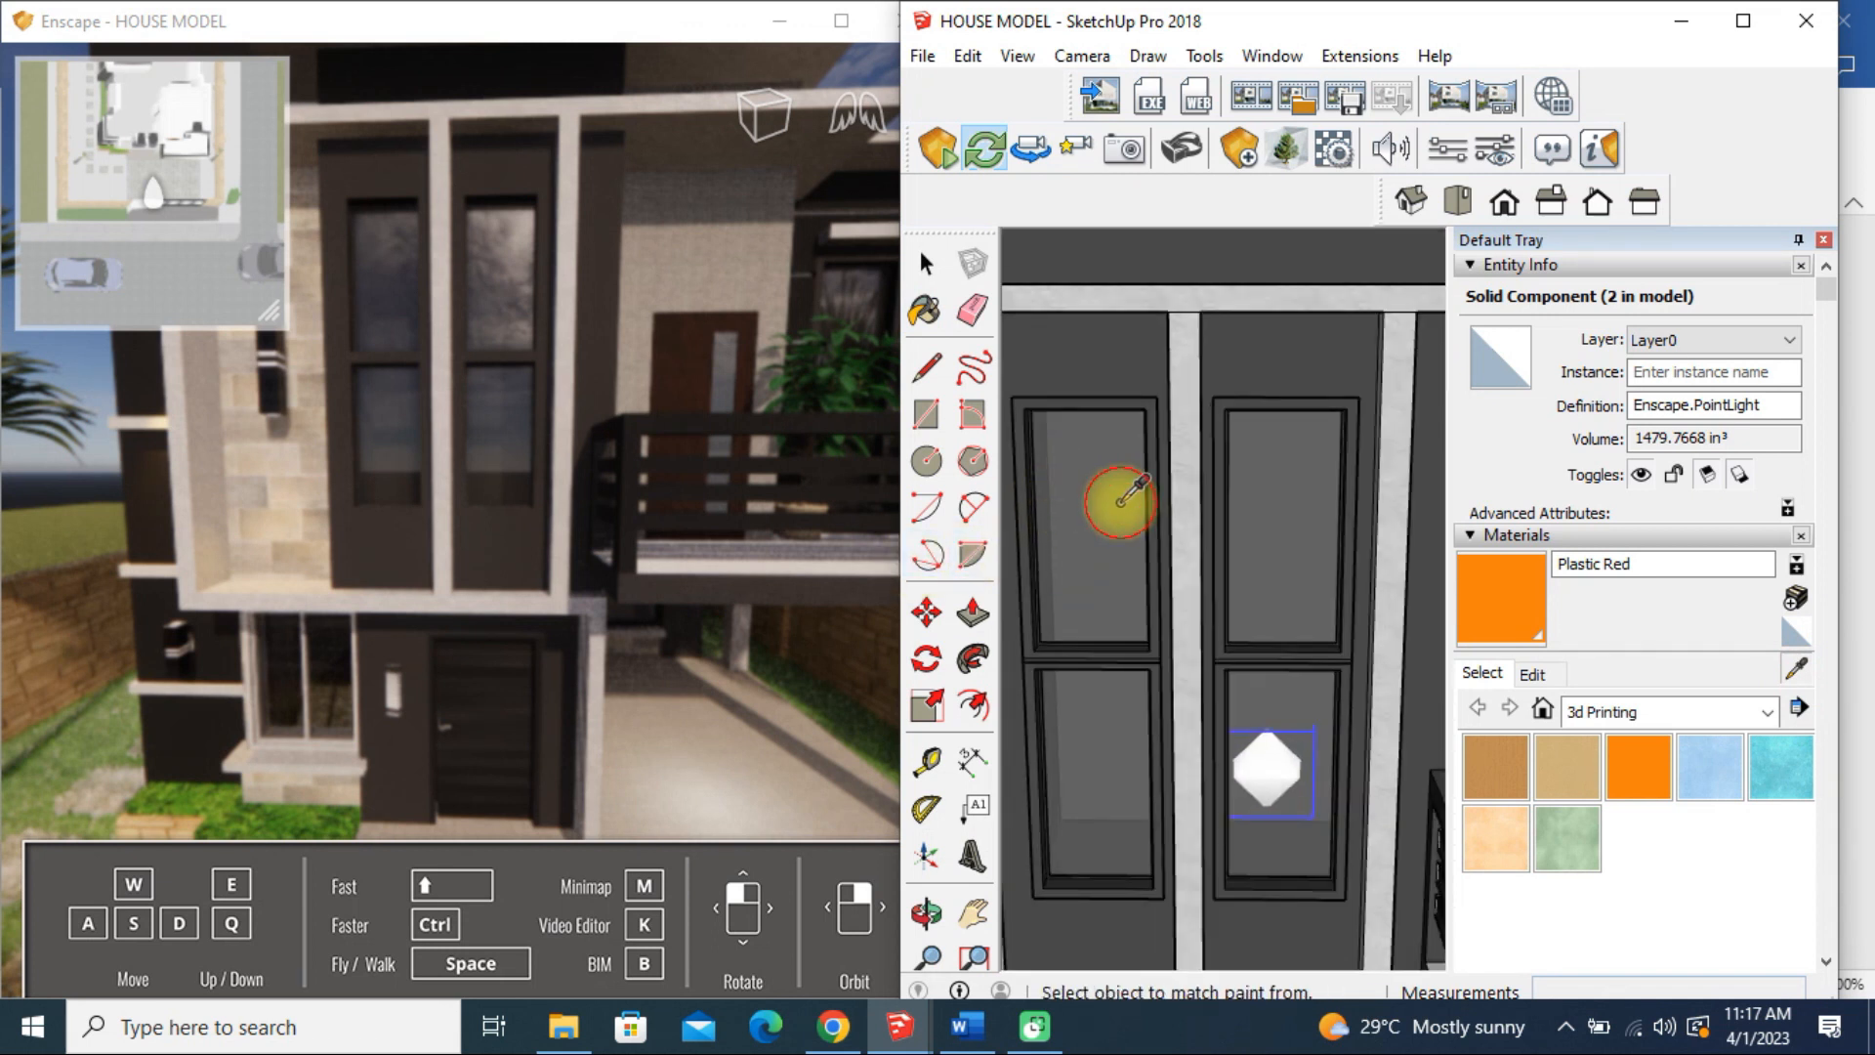
click(1121, 500)
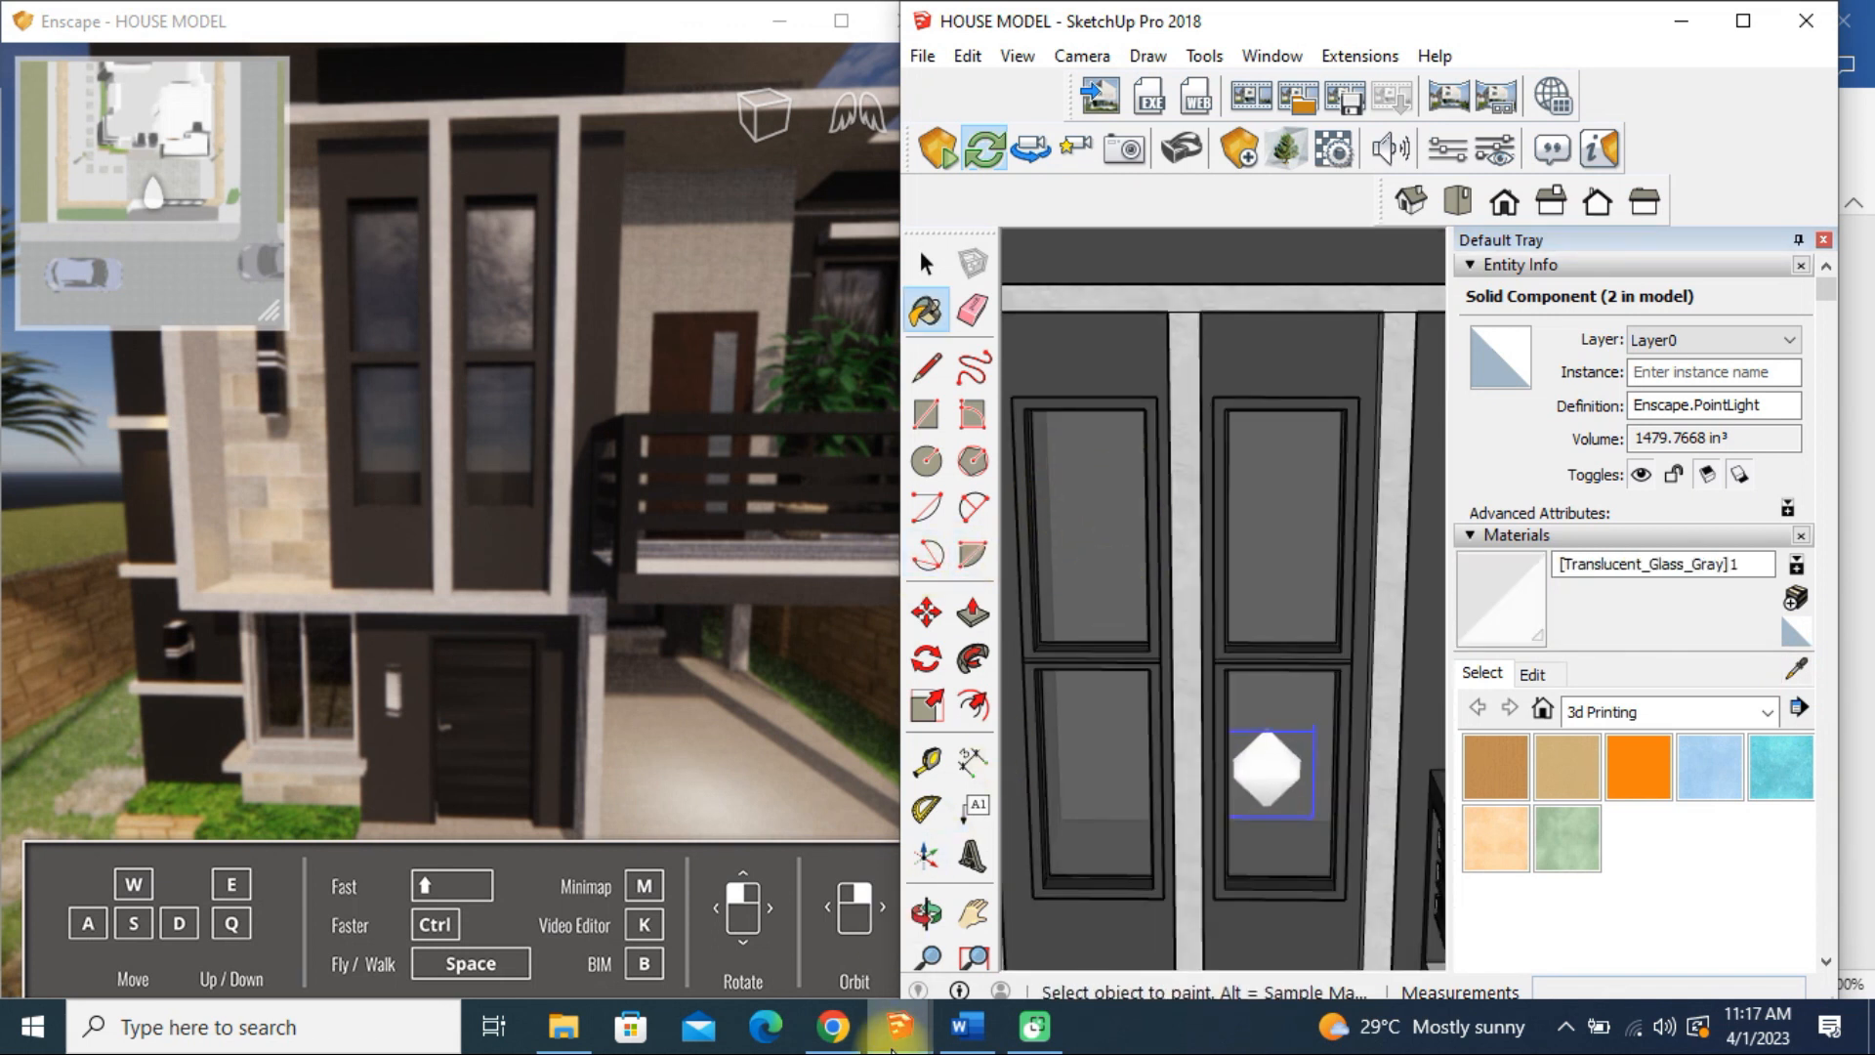
click(1334, 153)
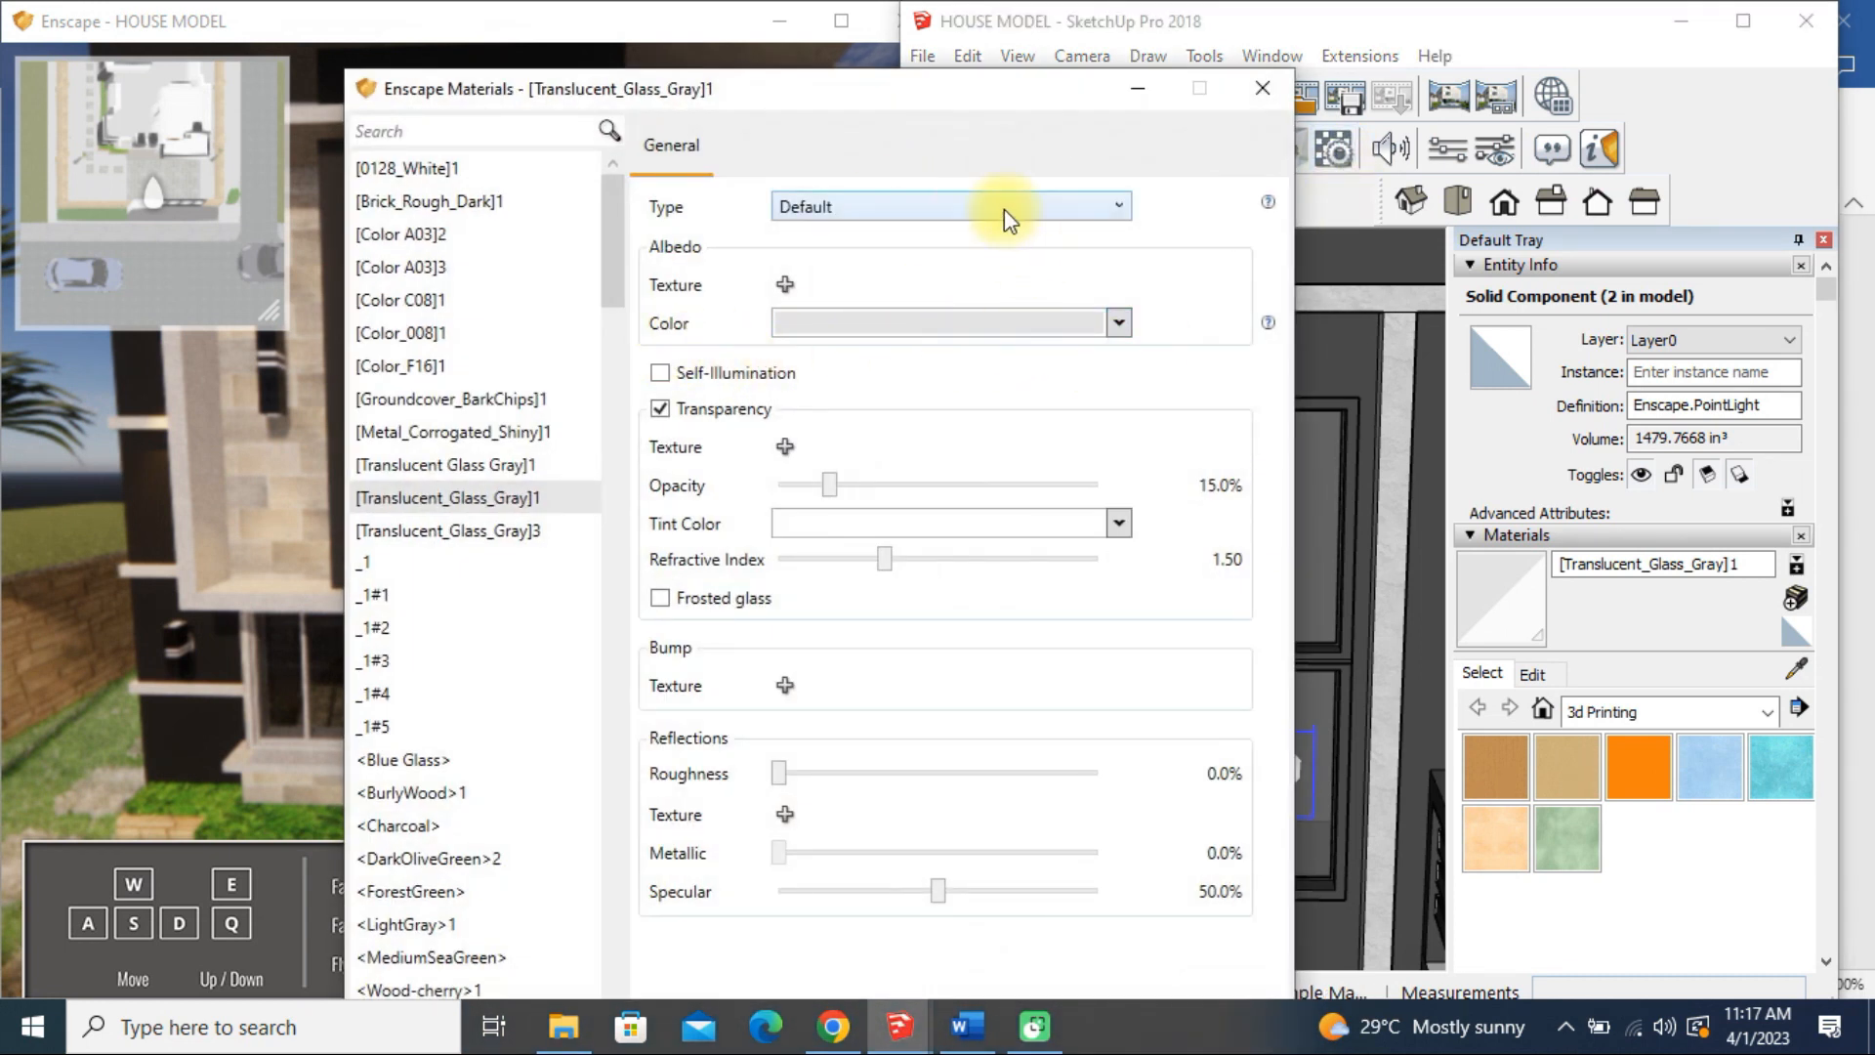
drag(963, 97, 1425, 43)
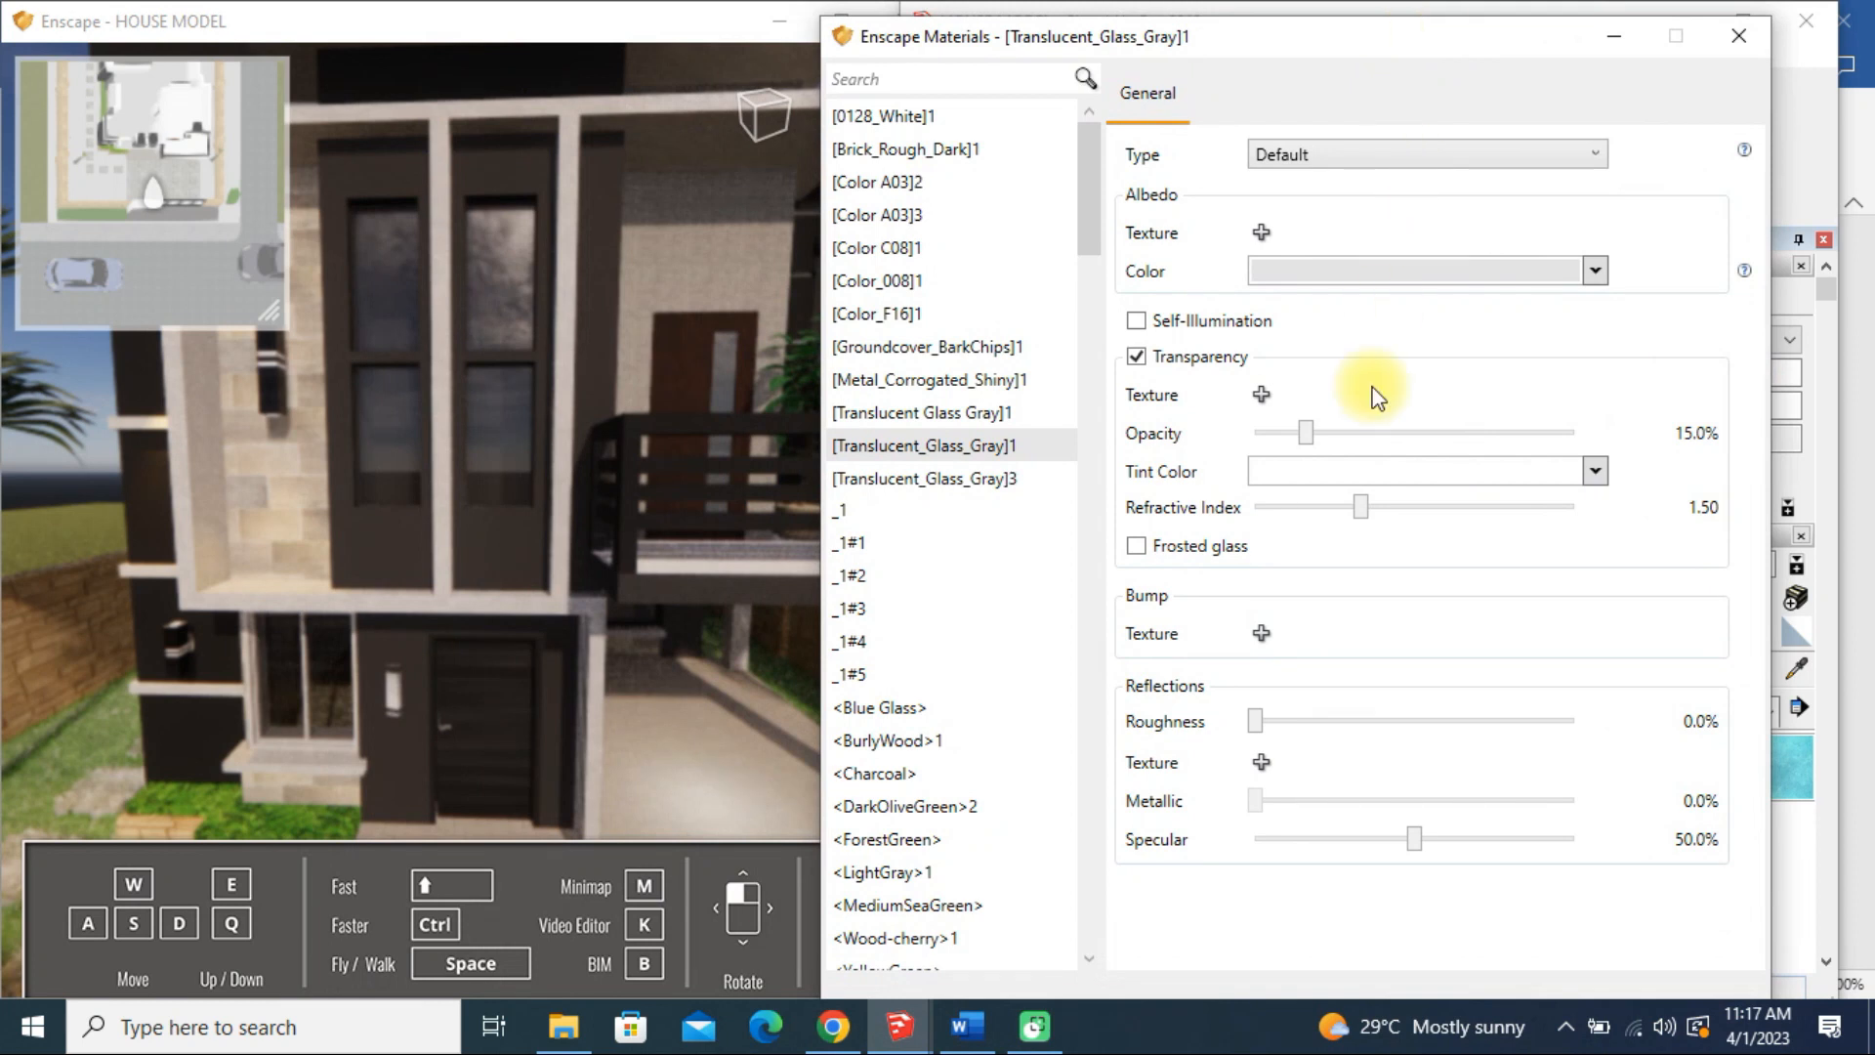
Step: Set the window glass's opacity to 34.6%, roughness to 0% and specular to 67.6%
drag(1310, 439, 1360, 433)
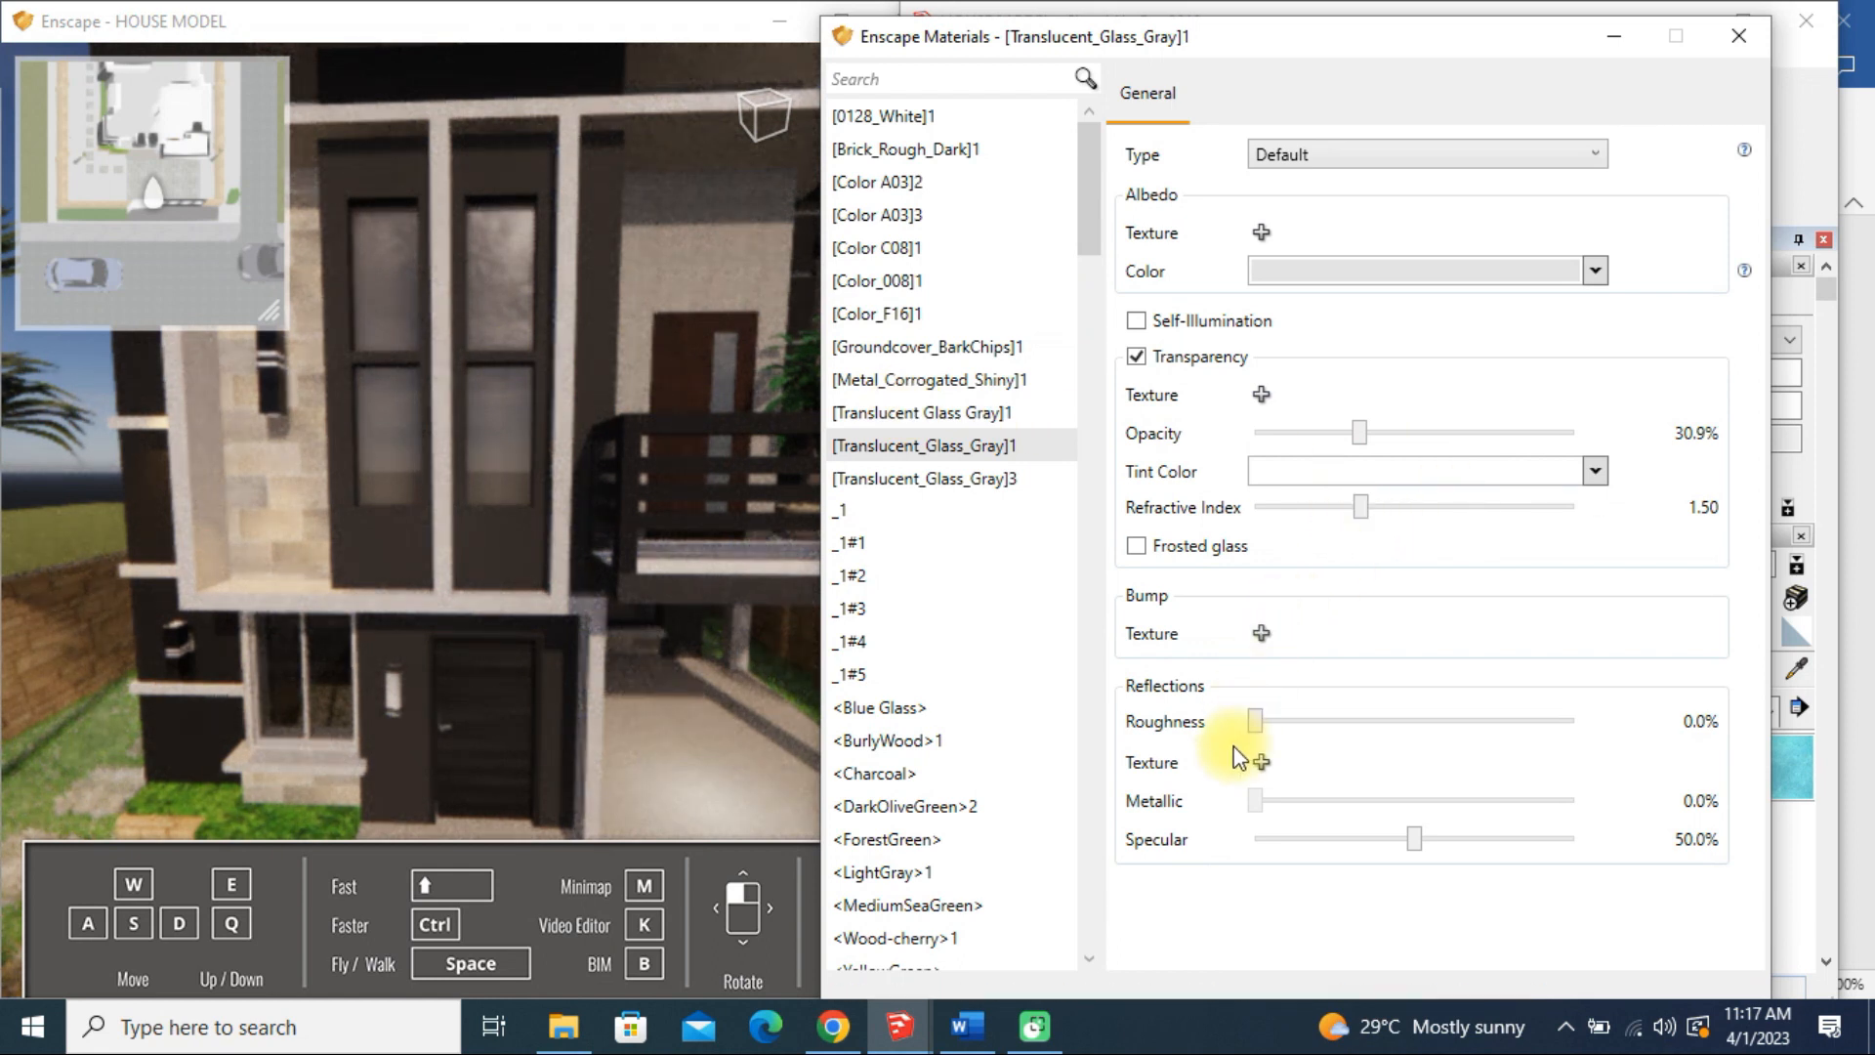
drag(1332, 721, 1254, 716)
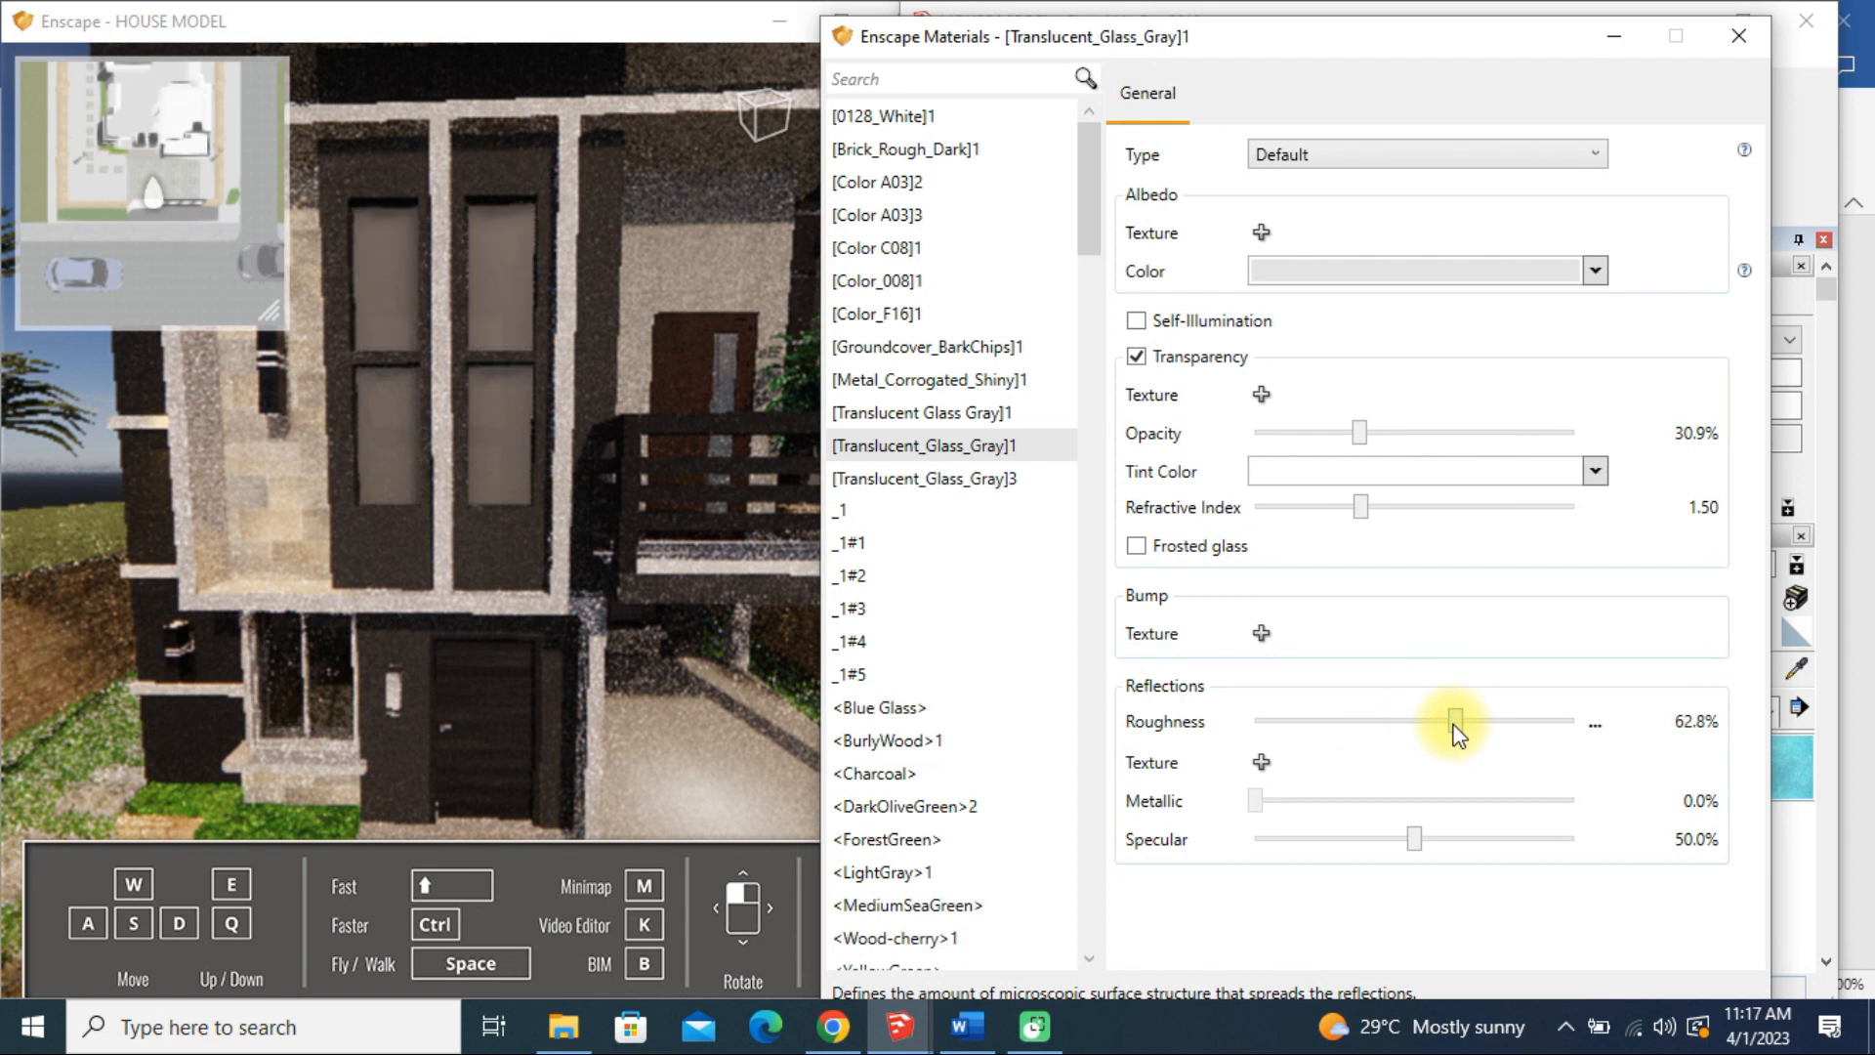
mouse_move(1335, 840)
mouse_down()
mouse_move(1138, 829)
mouse_move(1549, 848)
mouse_move(1367, 844)
mouse_up()
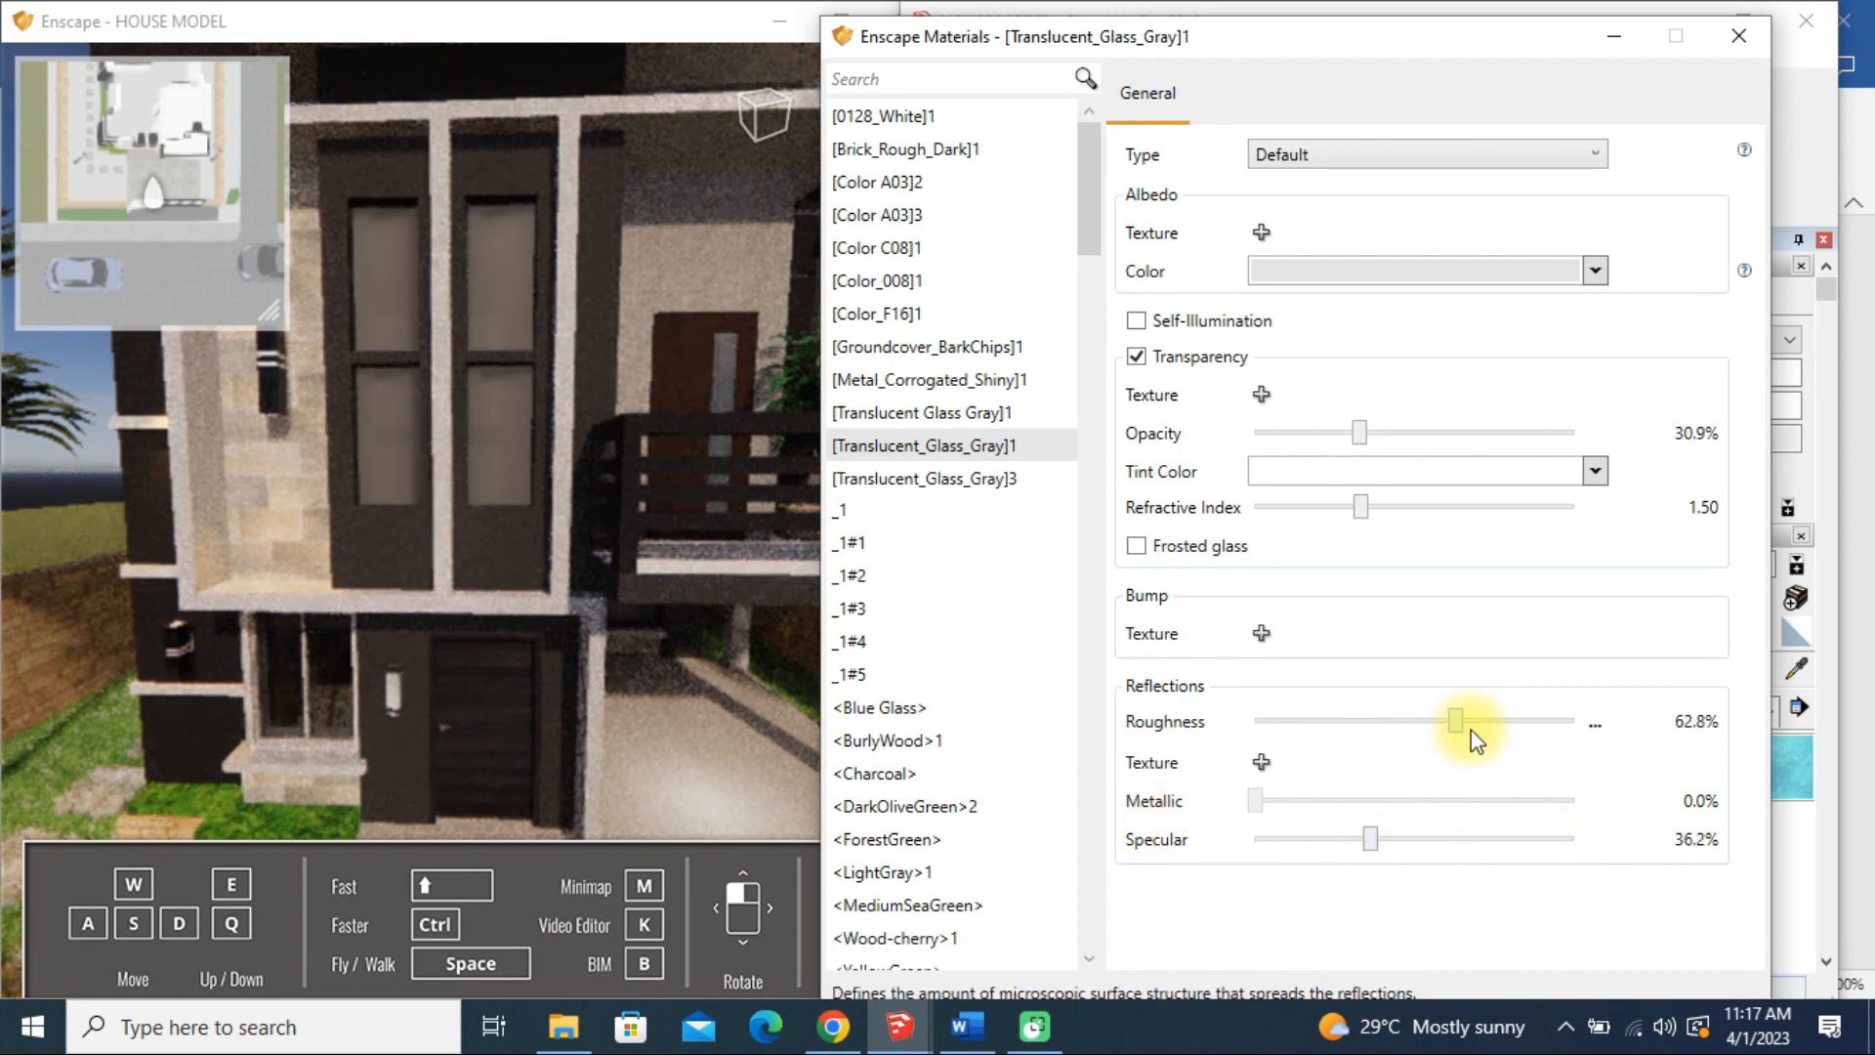
drag(1455, 721, 1413, 720)
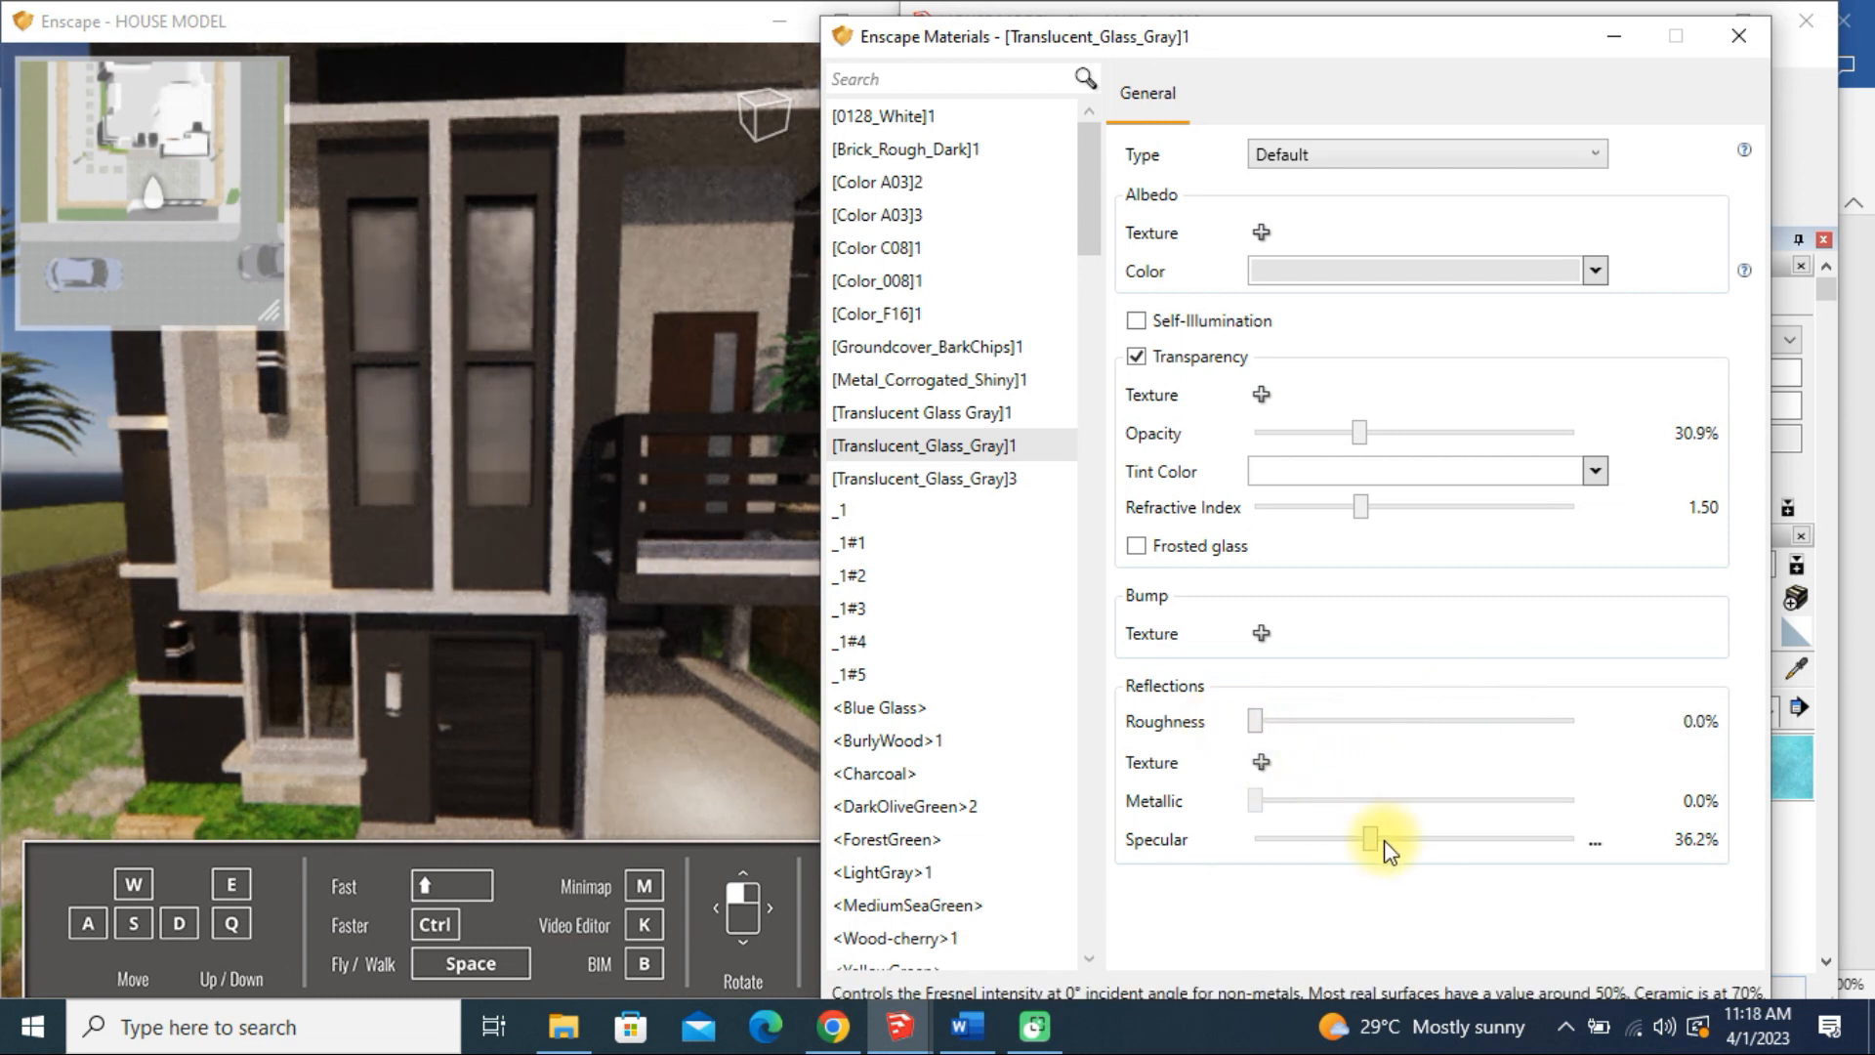
drag(1351, 840, 1469, 850)
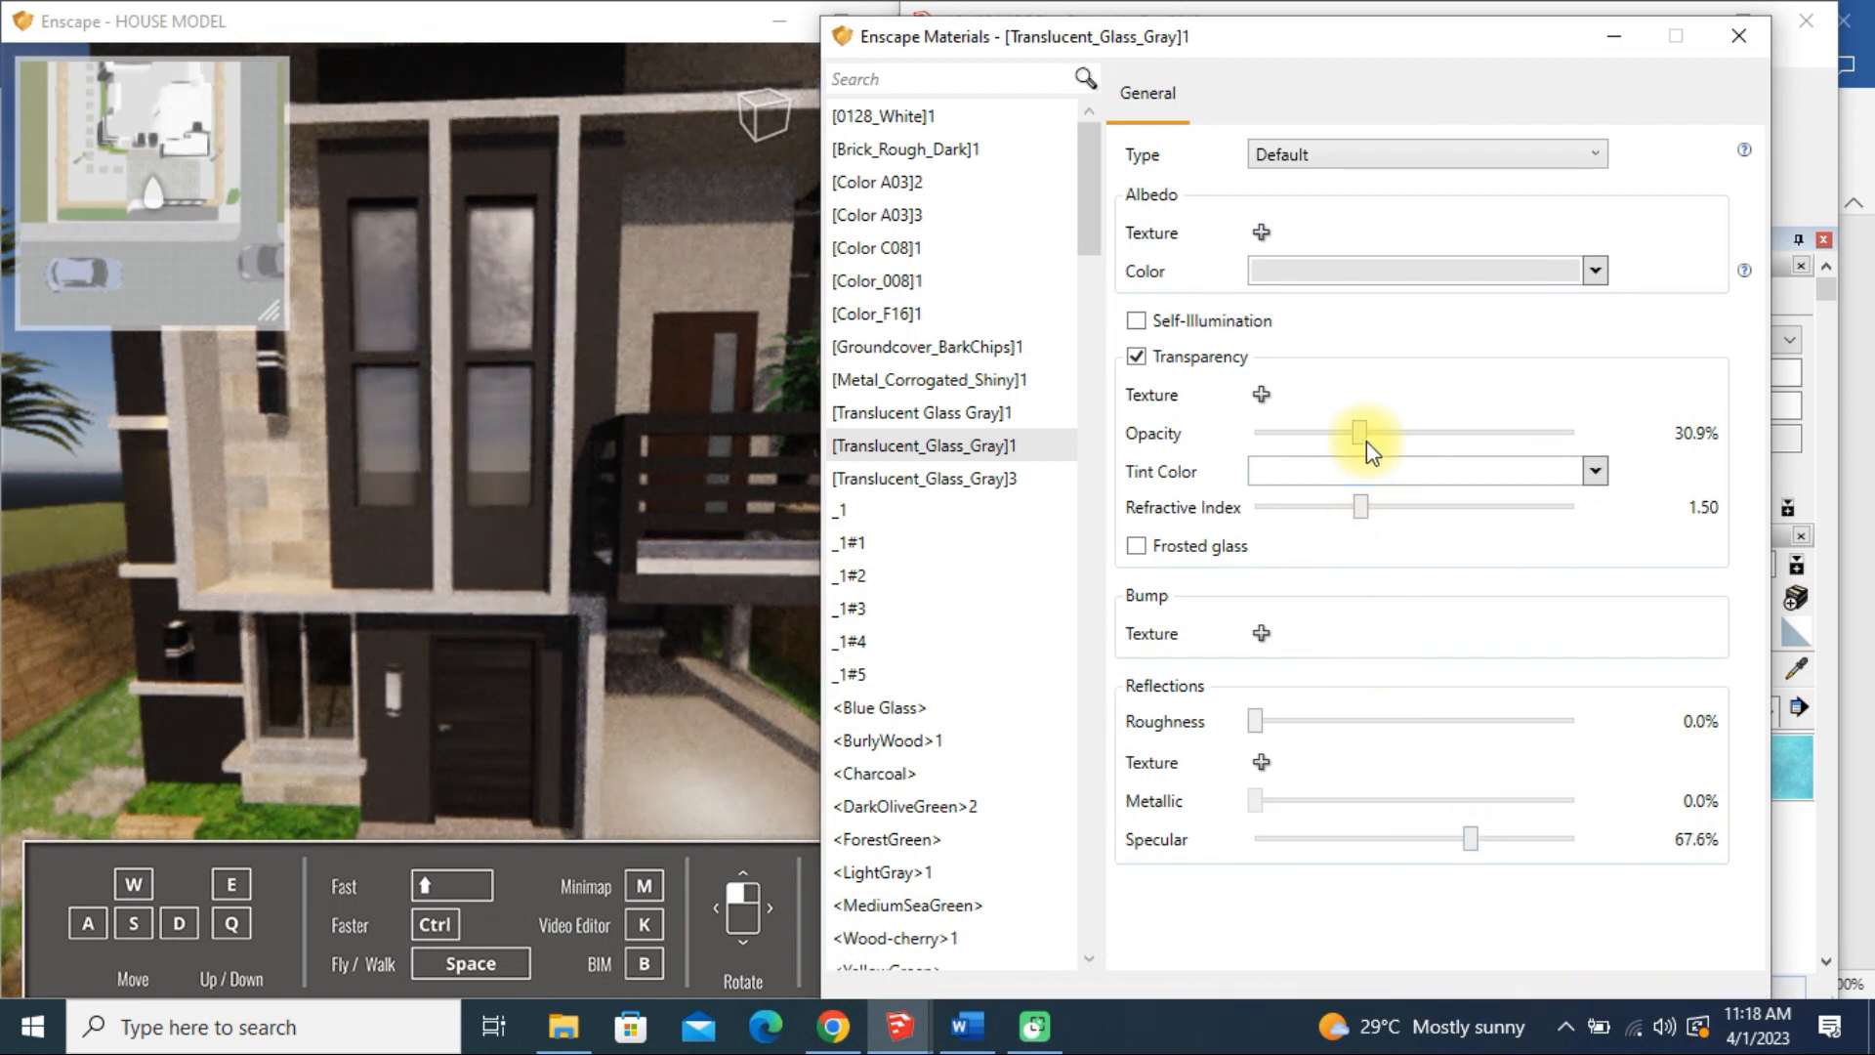
mouse_move(1406, 445)
mouse_down()
mouse_move(1457, 442)
mouse_move(1375, 446)
mouse_up()
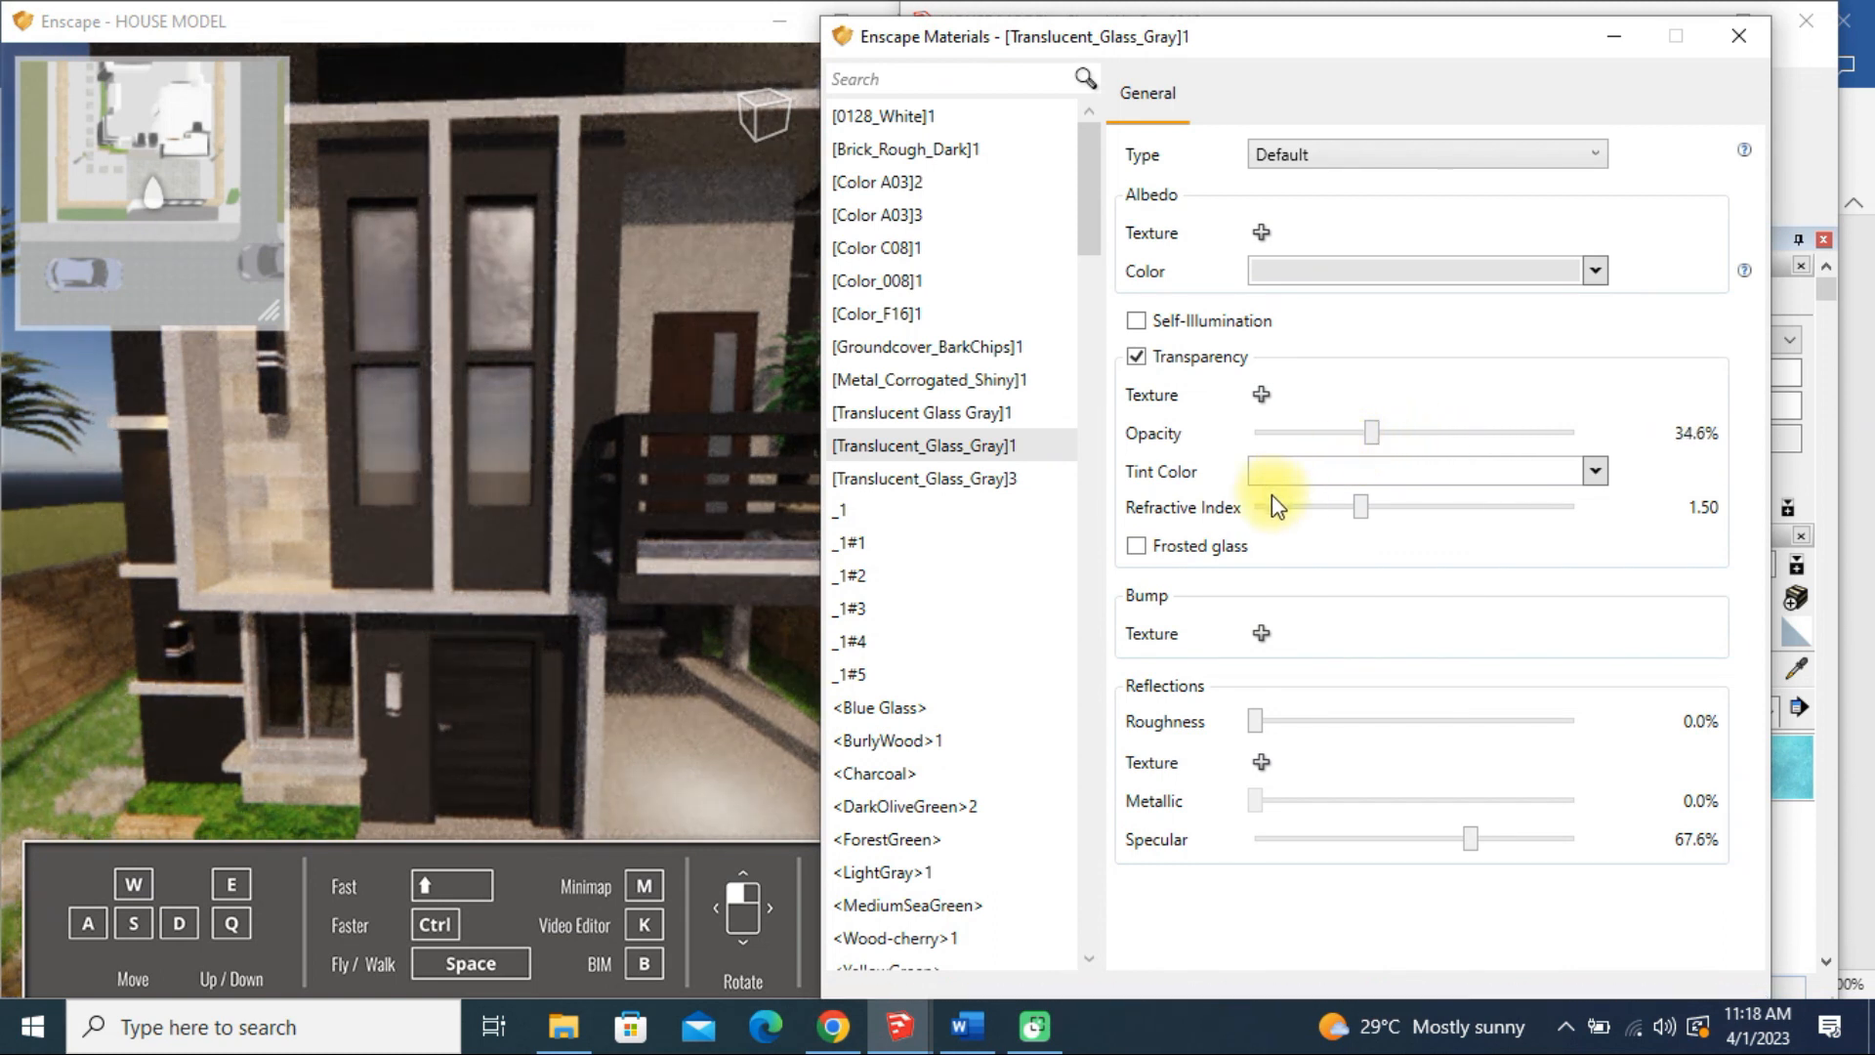
Step: Give the window glass a dark turquoise tint and a bright cyan albedo color, and close the Enscape Materials editor
click(1595, 473)
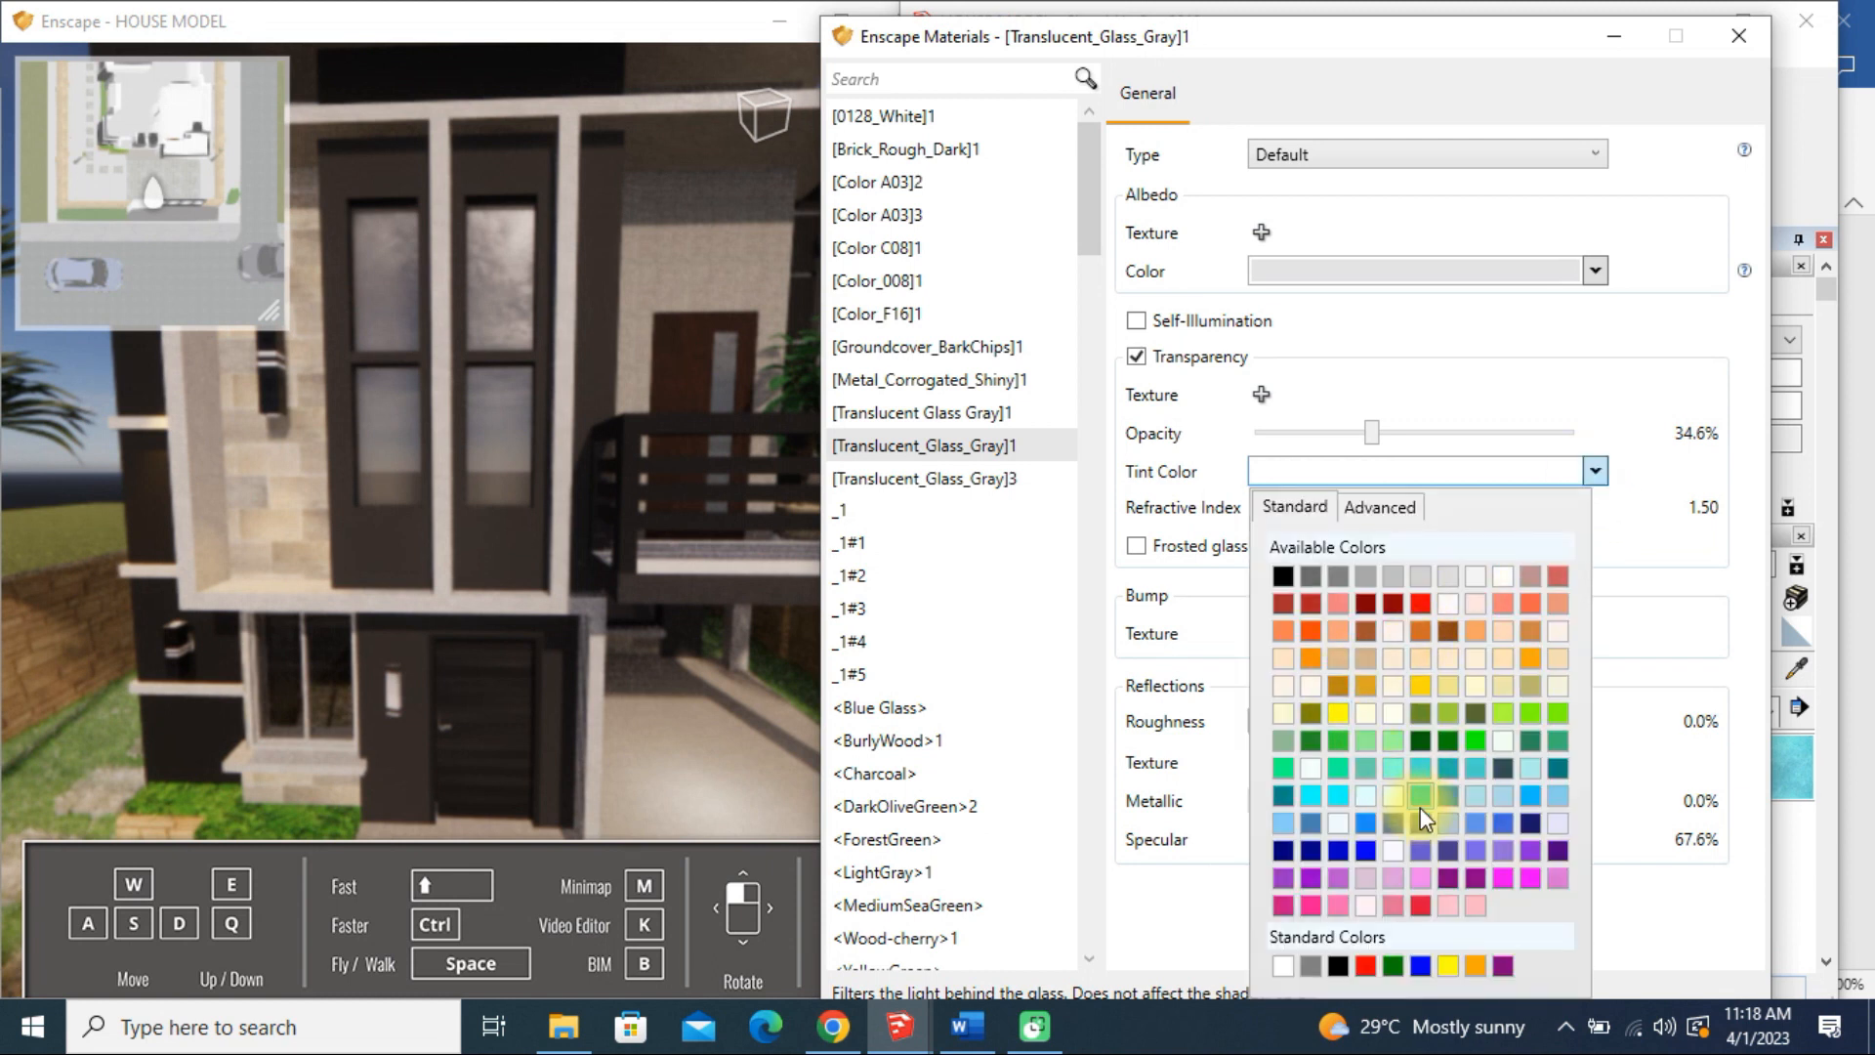
click(1424, 794)
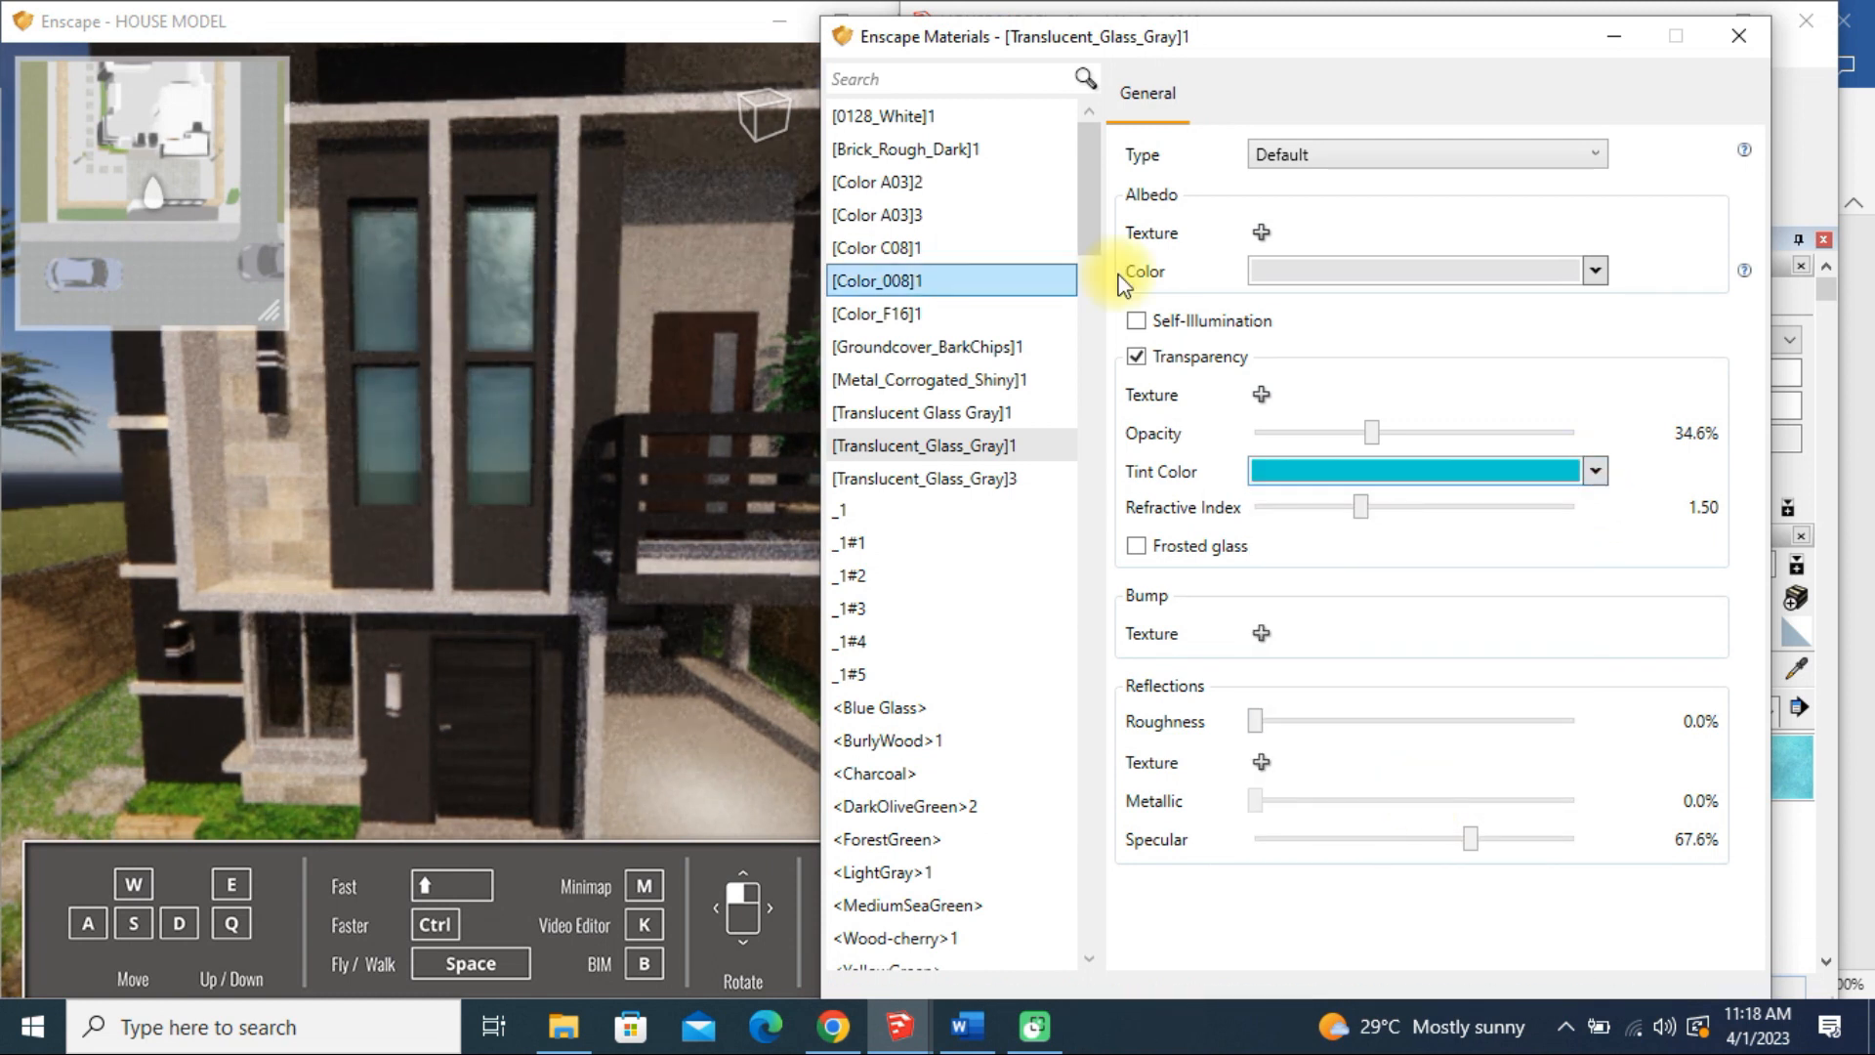
click(1594, 274)
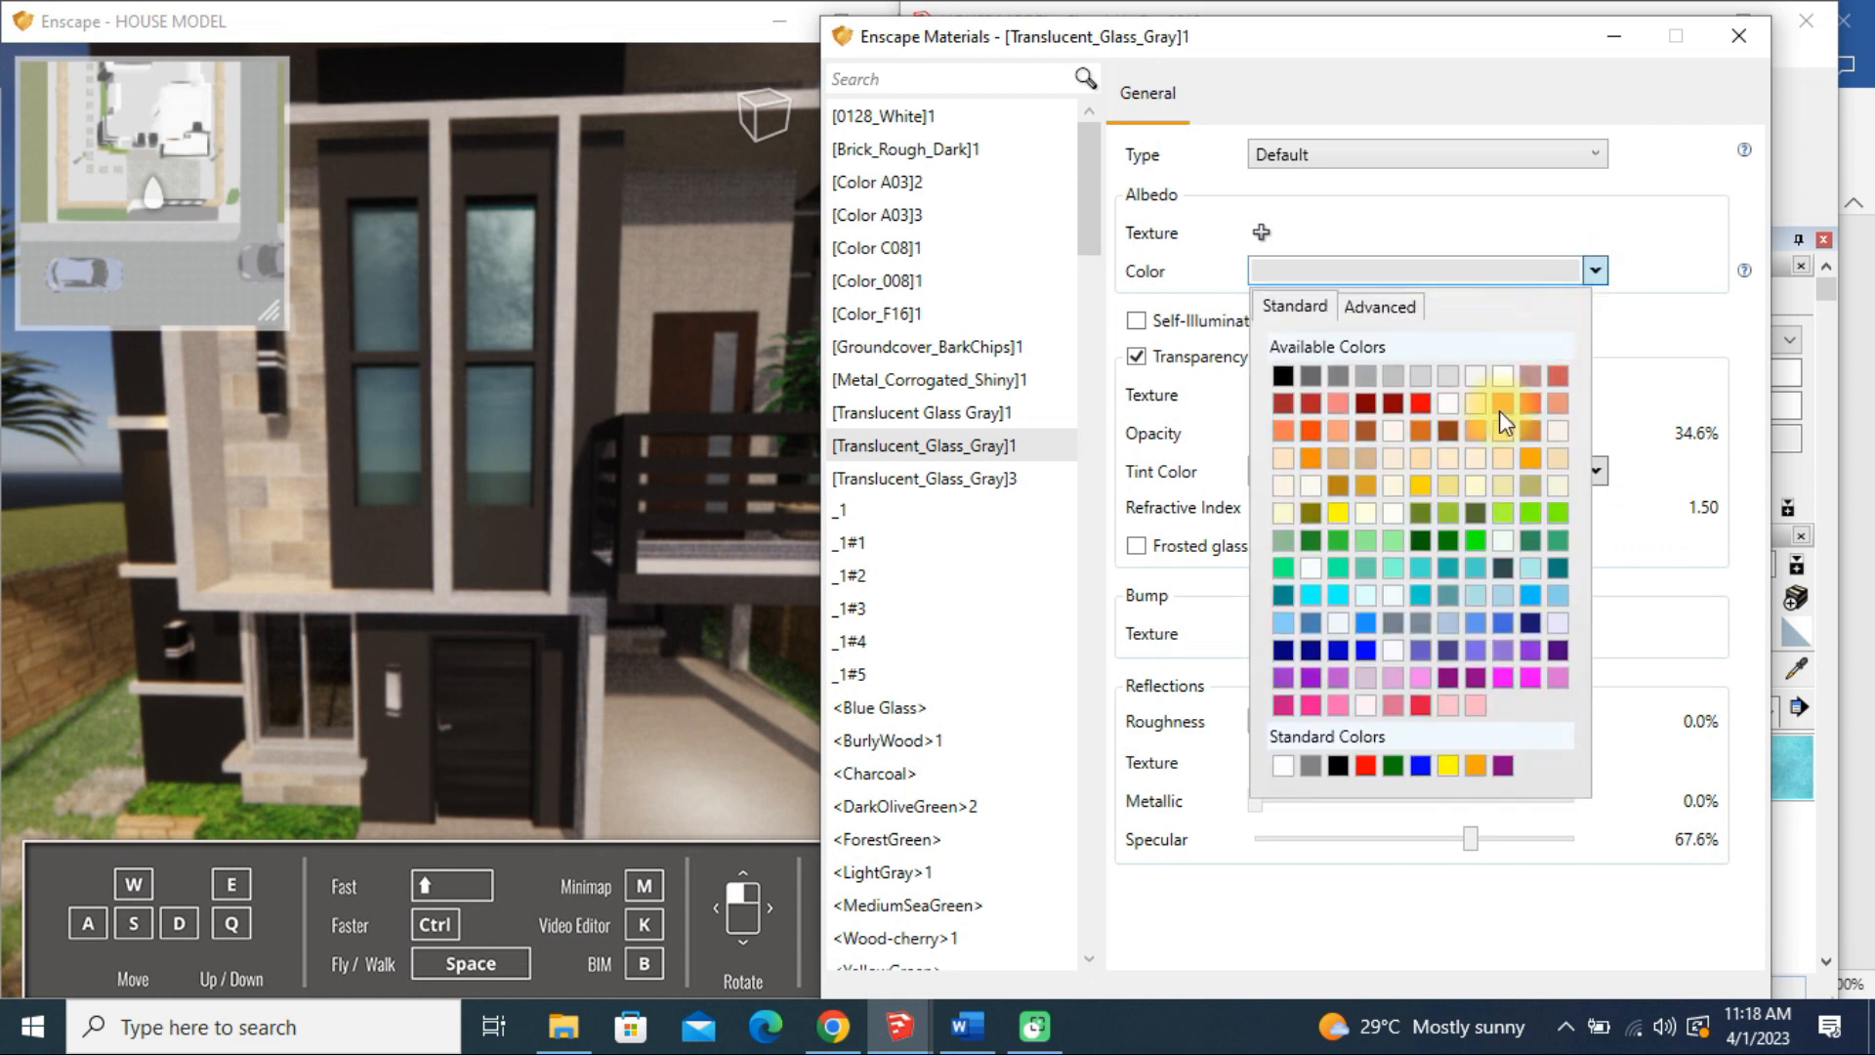
click(1312, 375)
click(1595, 270)
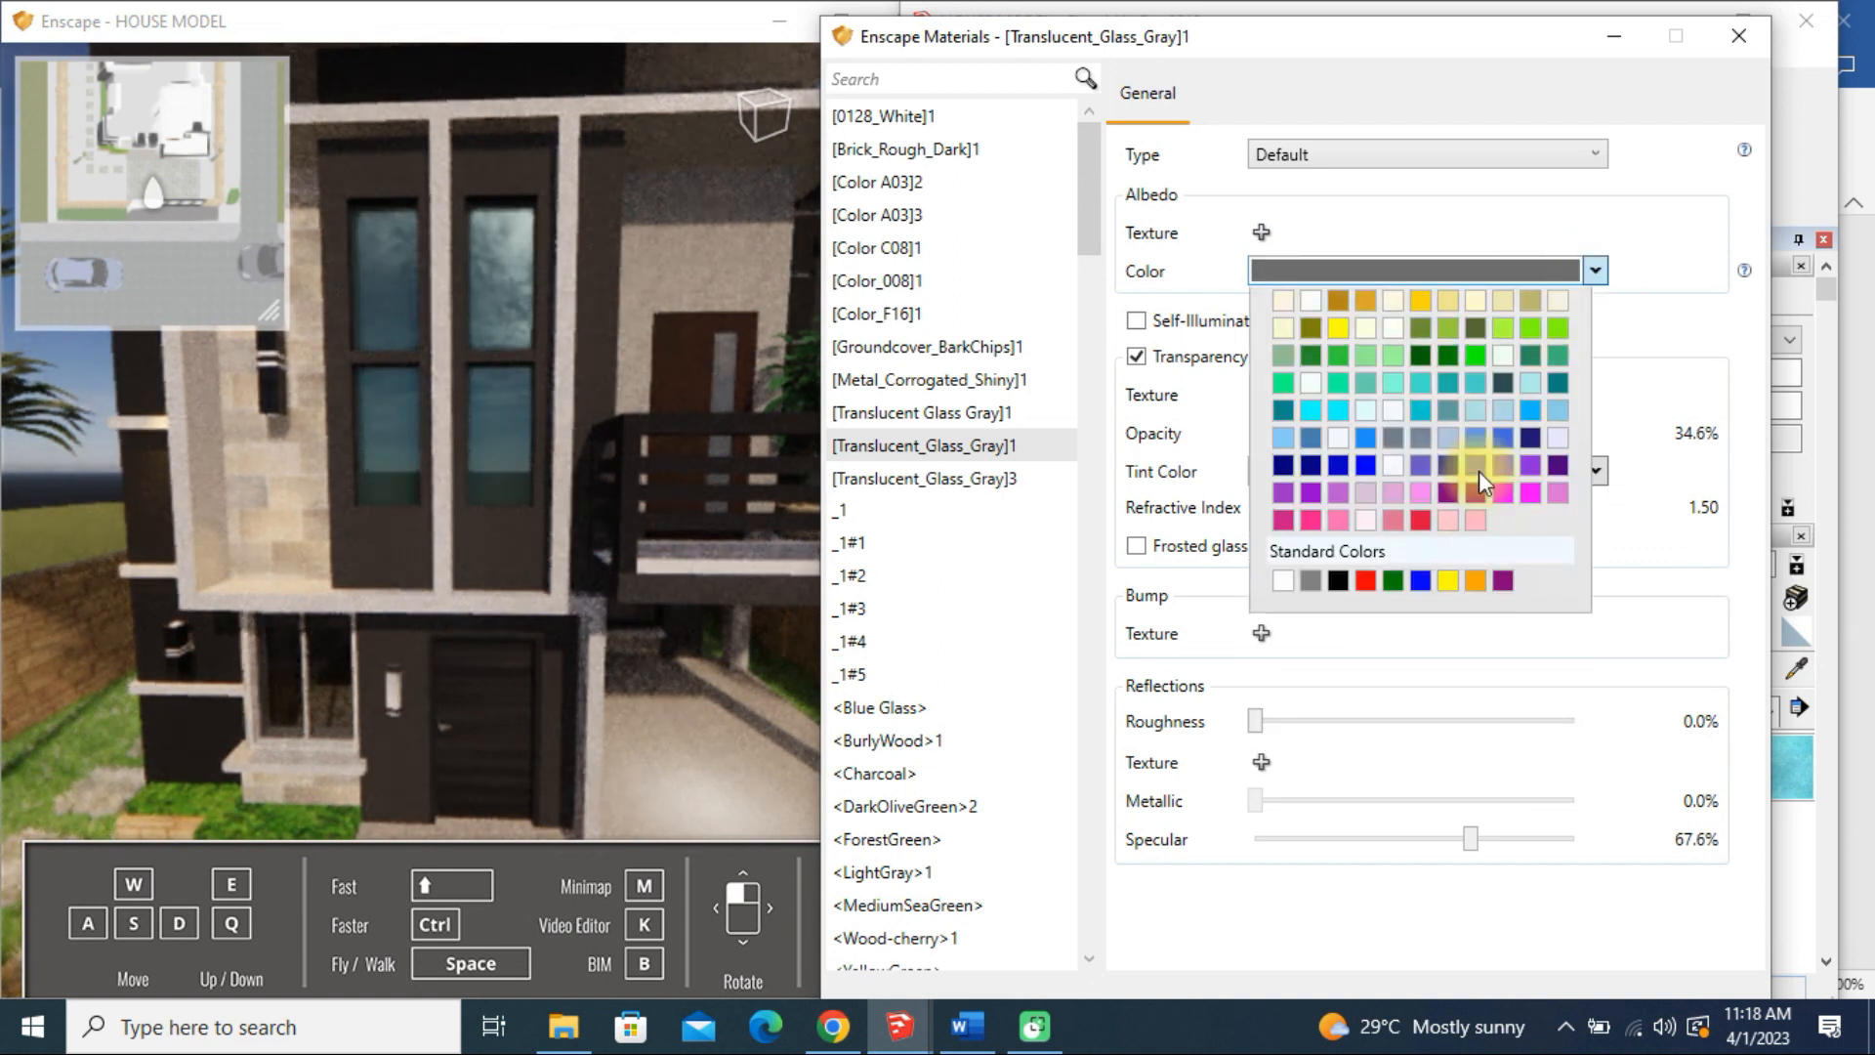
click(1338, 588)
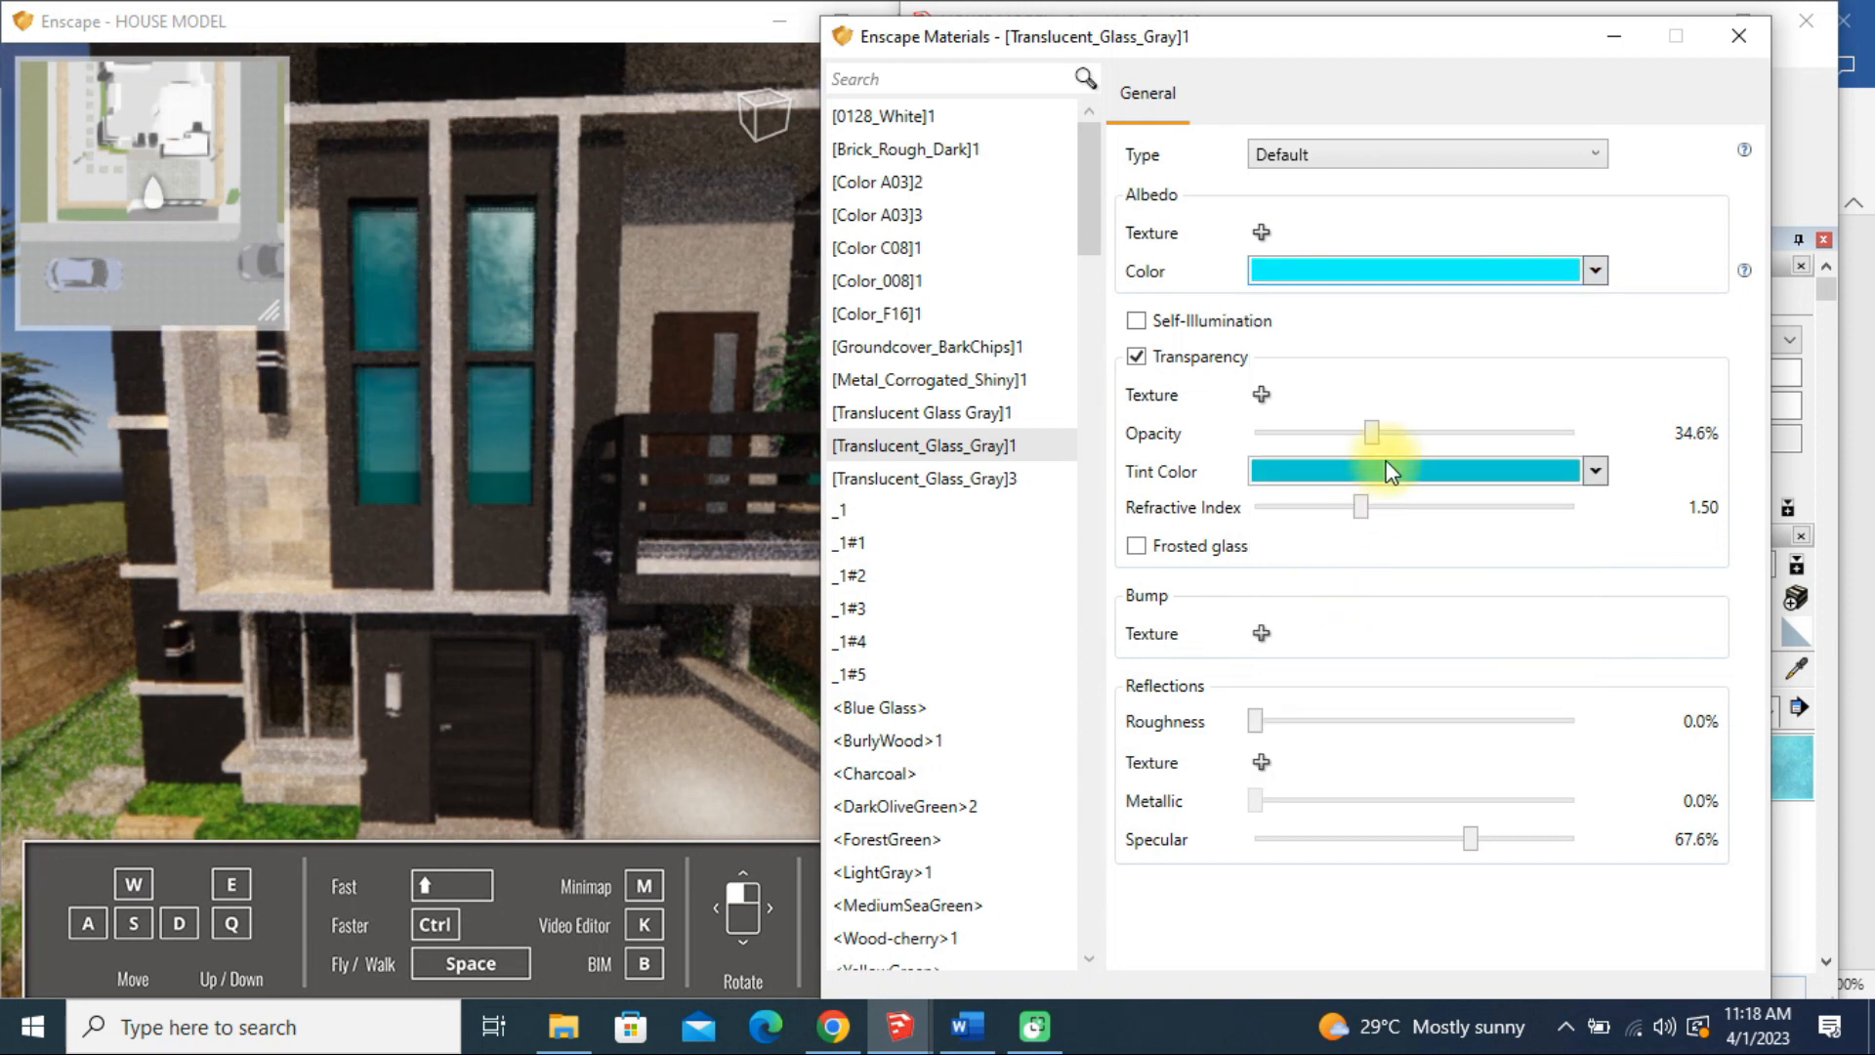
click(1728, 41)
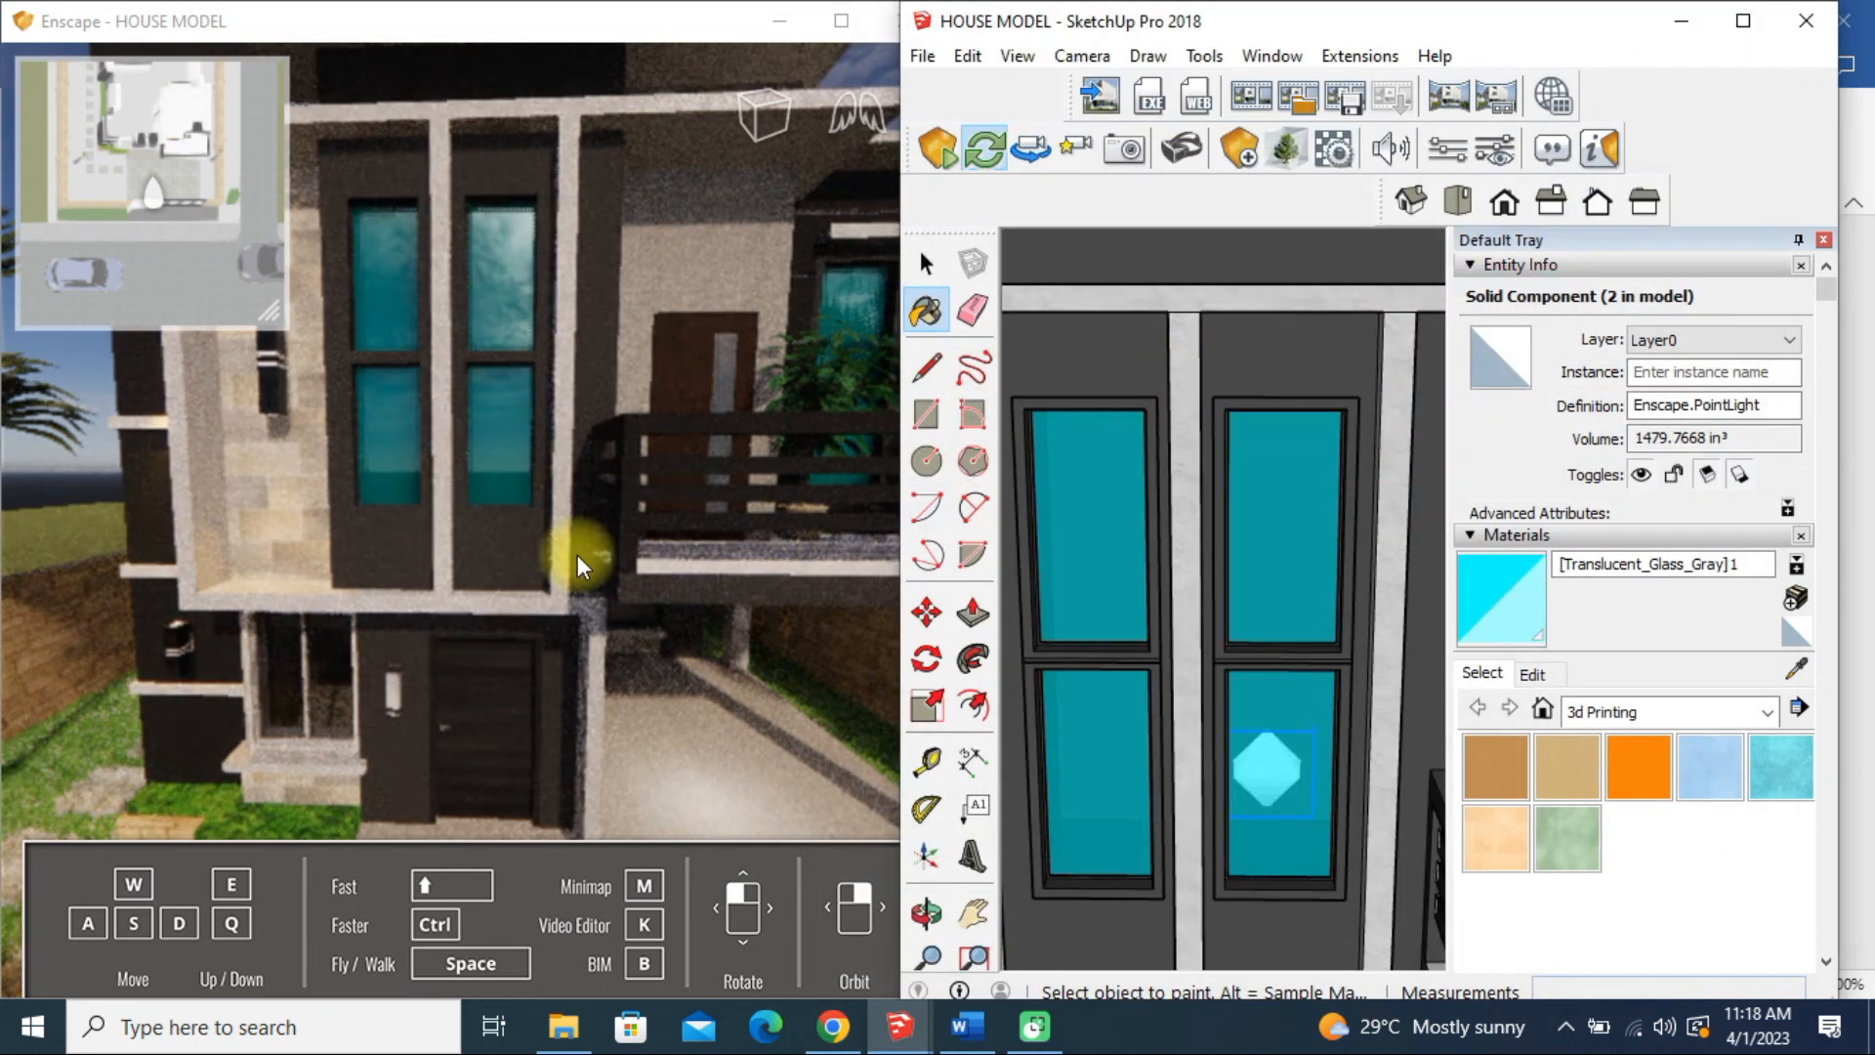
Step: Sample the dark frame material of the front pedestrian gate from the model
scroll(577, 554, down, 5)
scroll(390, 430, up, 8)
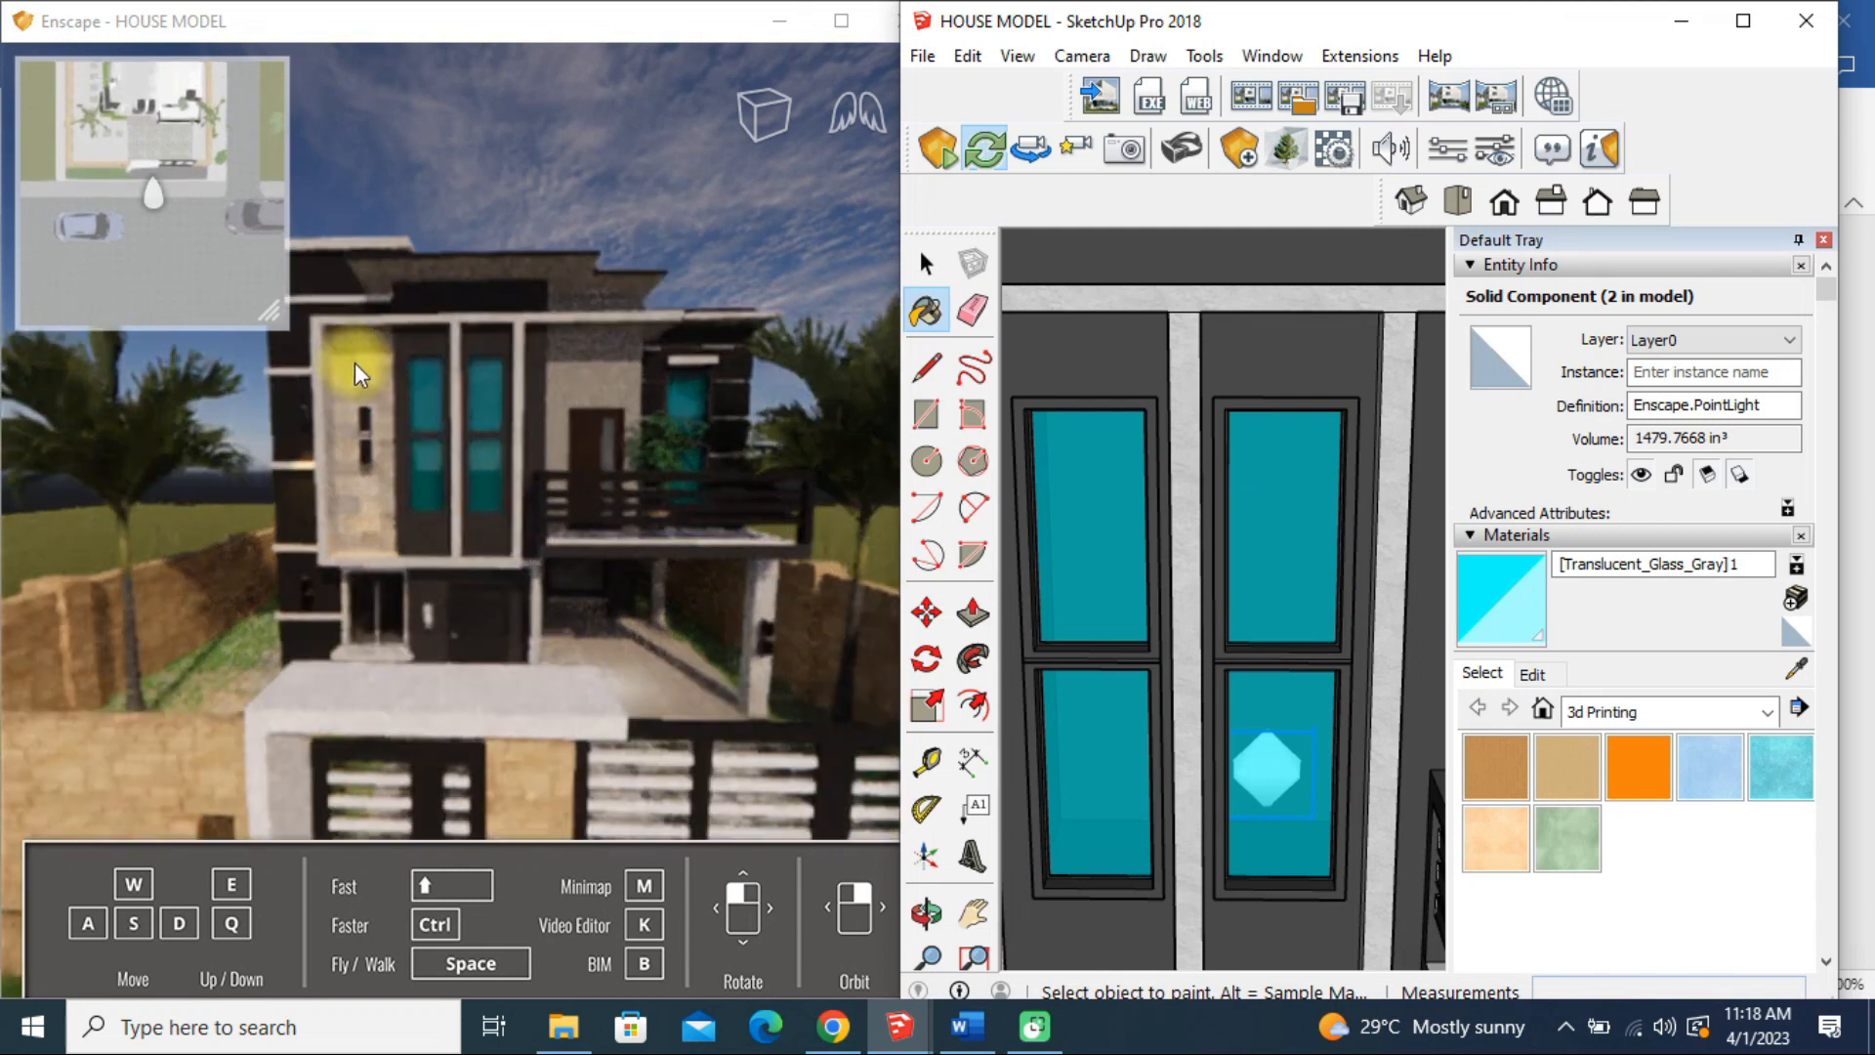
scroll(418, 304, down, 5)
scroll(418, 304, up, 6)
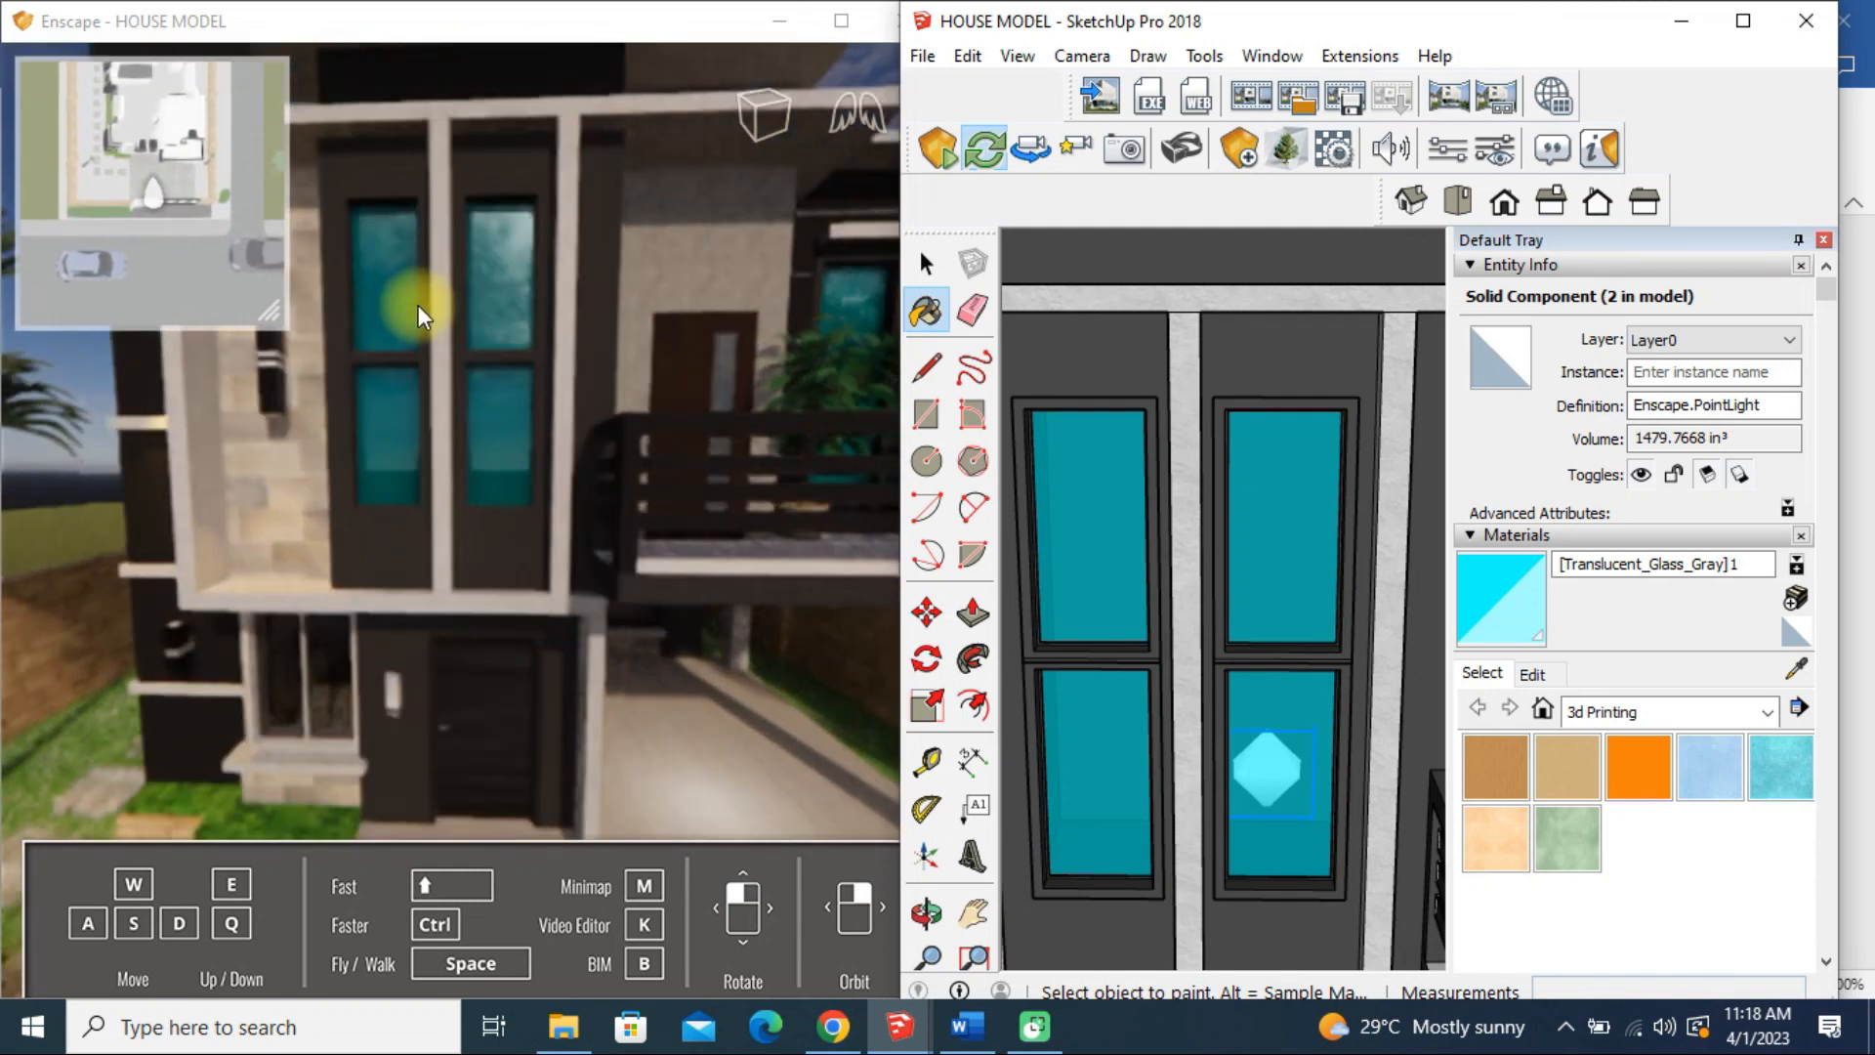
click(1795, 672)
scroll(1163, 615, down, 8)
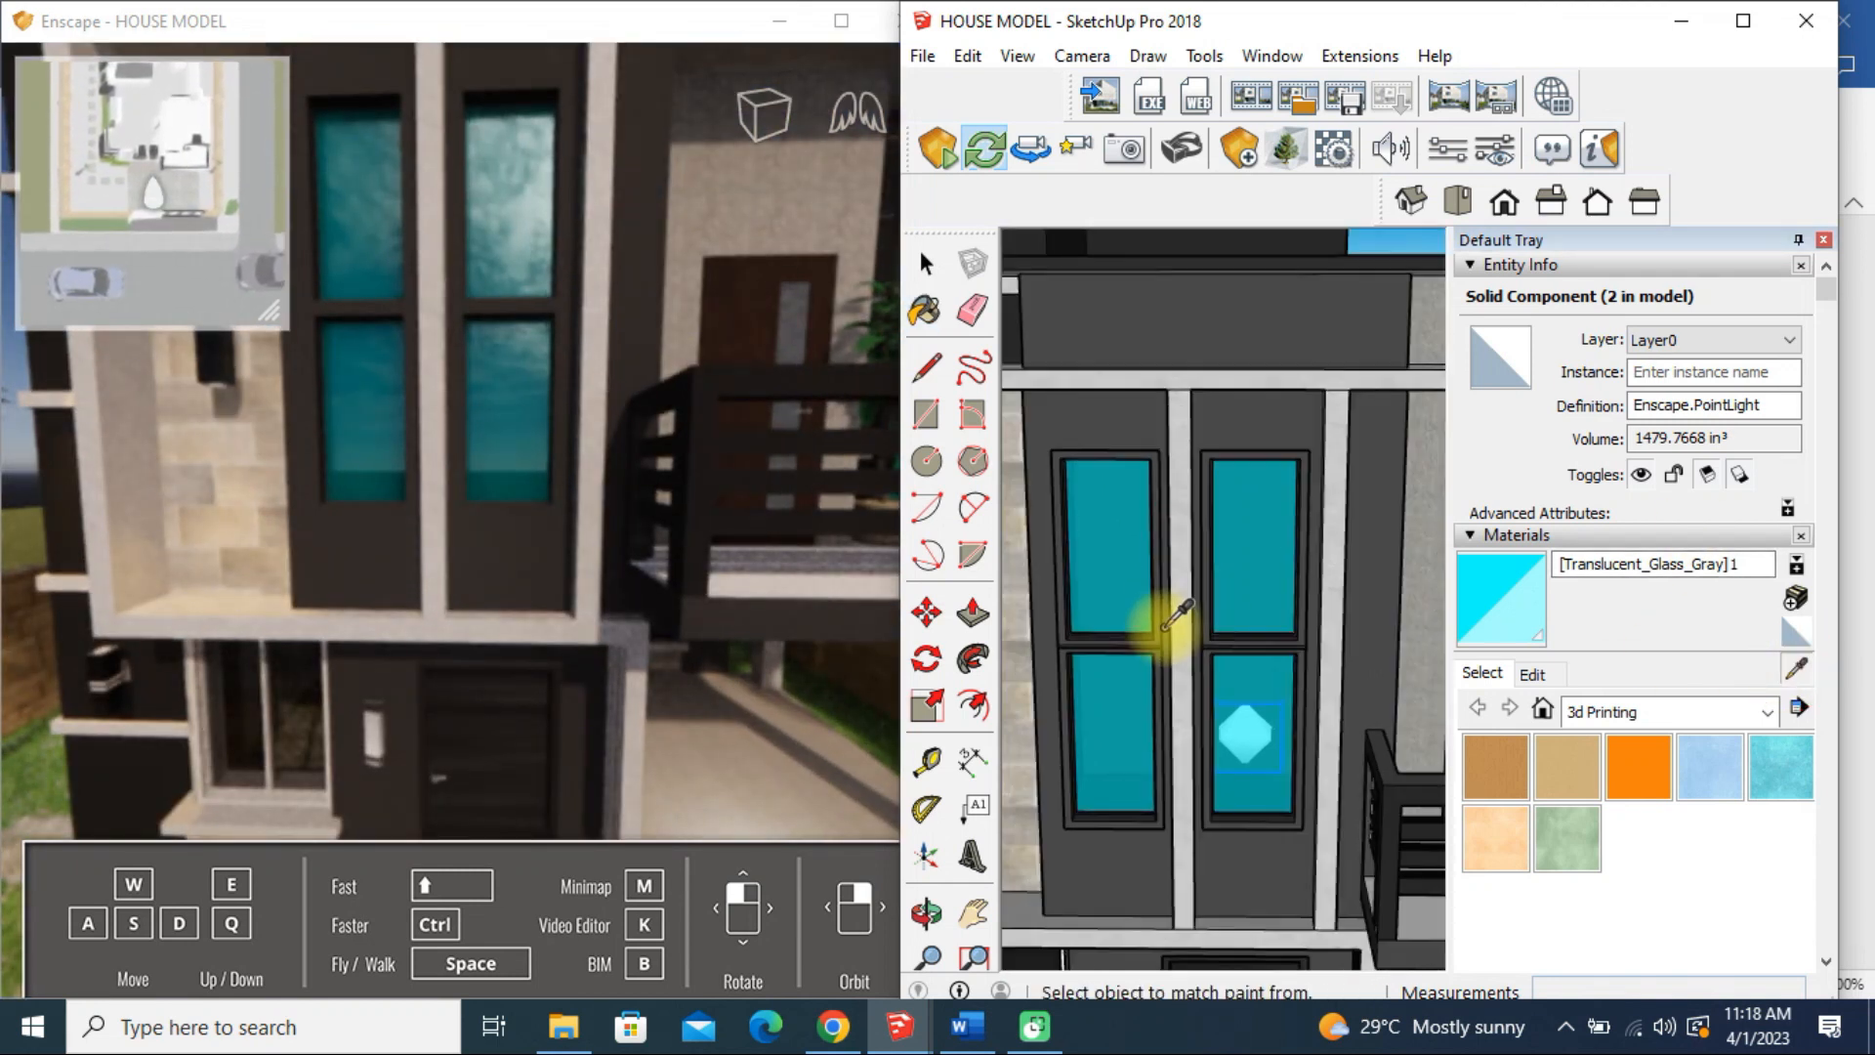
scroll(1172, 874, up, 5)
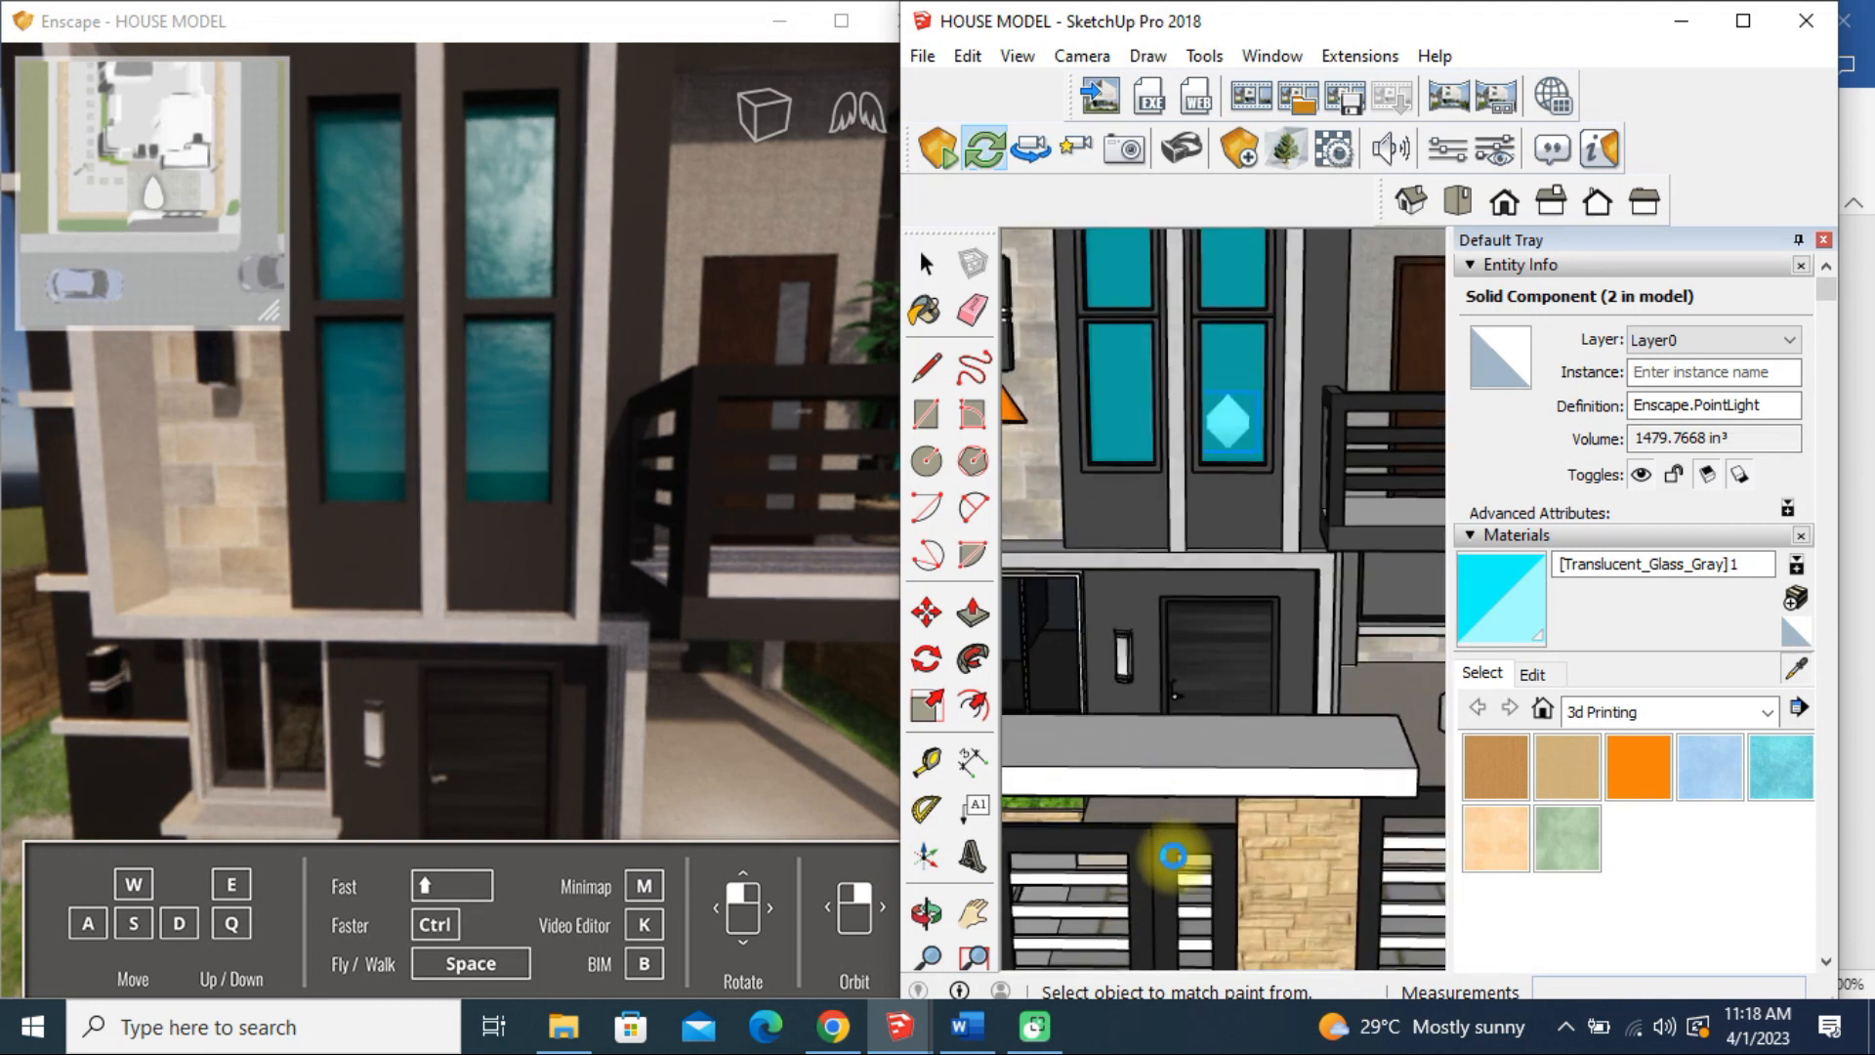
scroll(1132, 830, up, 1)
click(1136, 848)
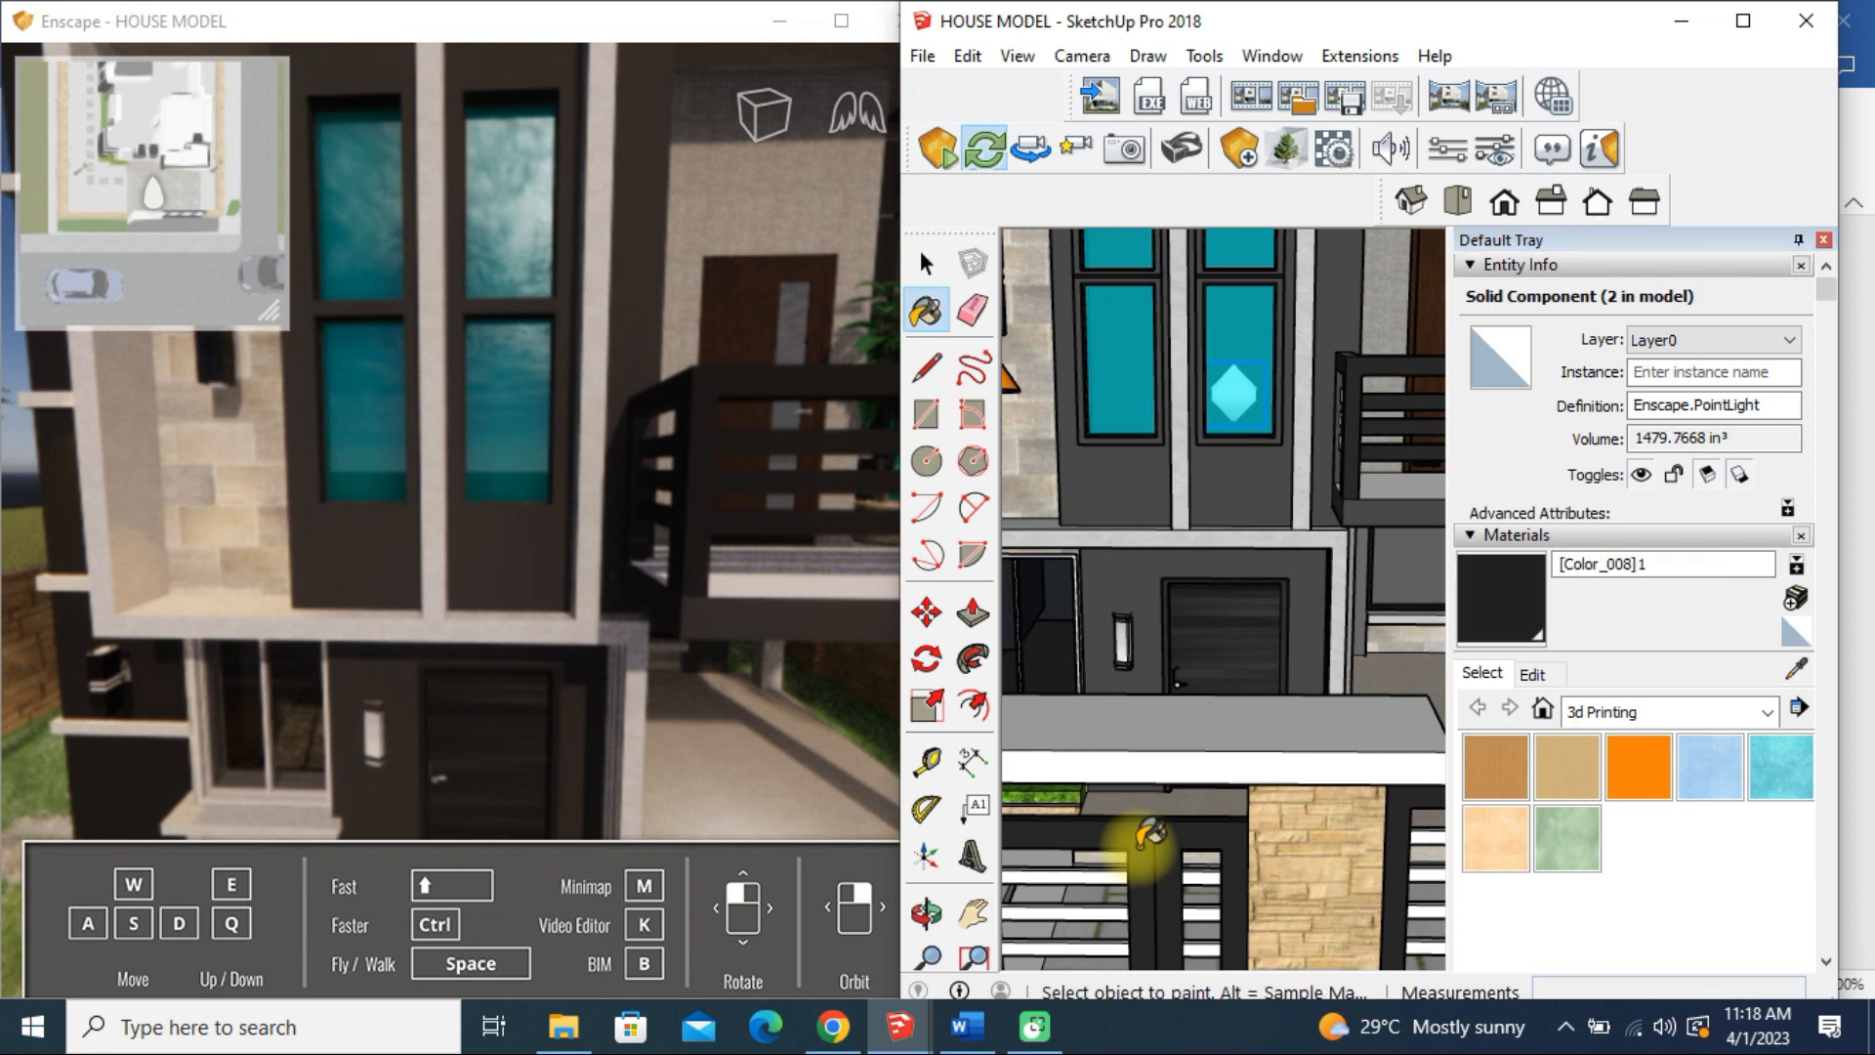
Step: Open the gate frame's Color_008 material in the Enscape Materials editor with the gate in close view in the render
scroll(1179, 573, down, 1)
scroll(610, 541, down, 5)
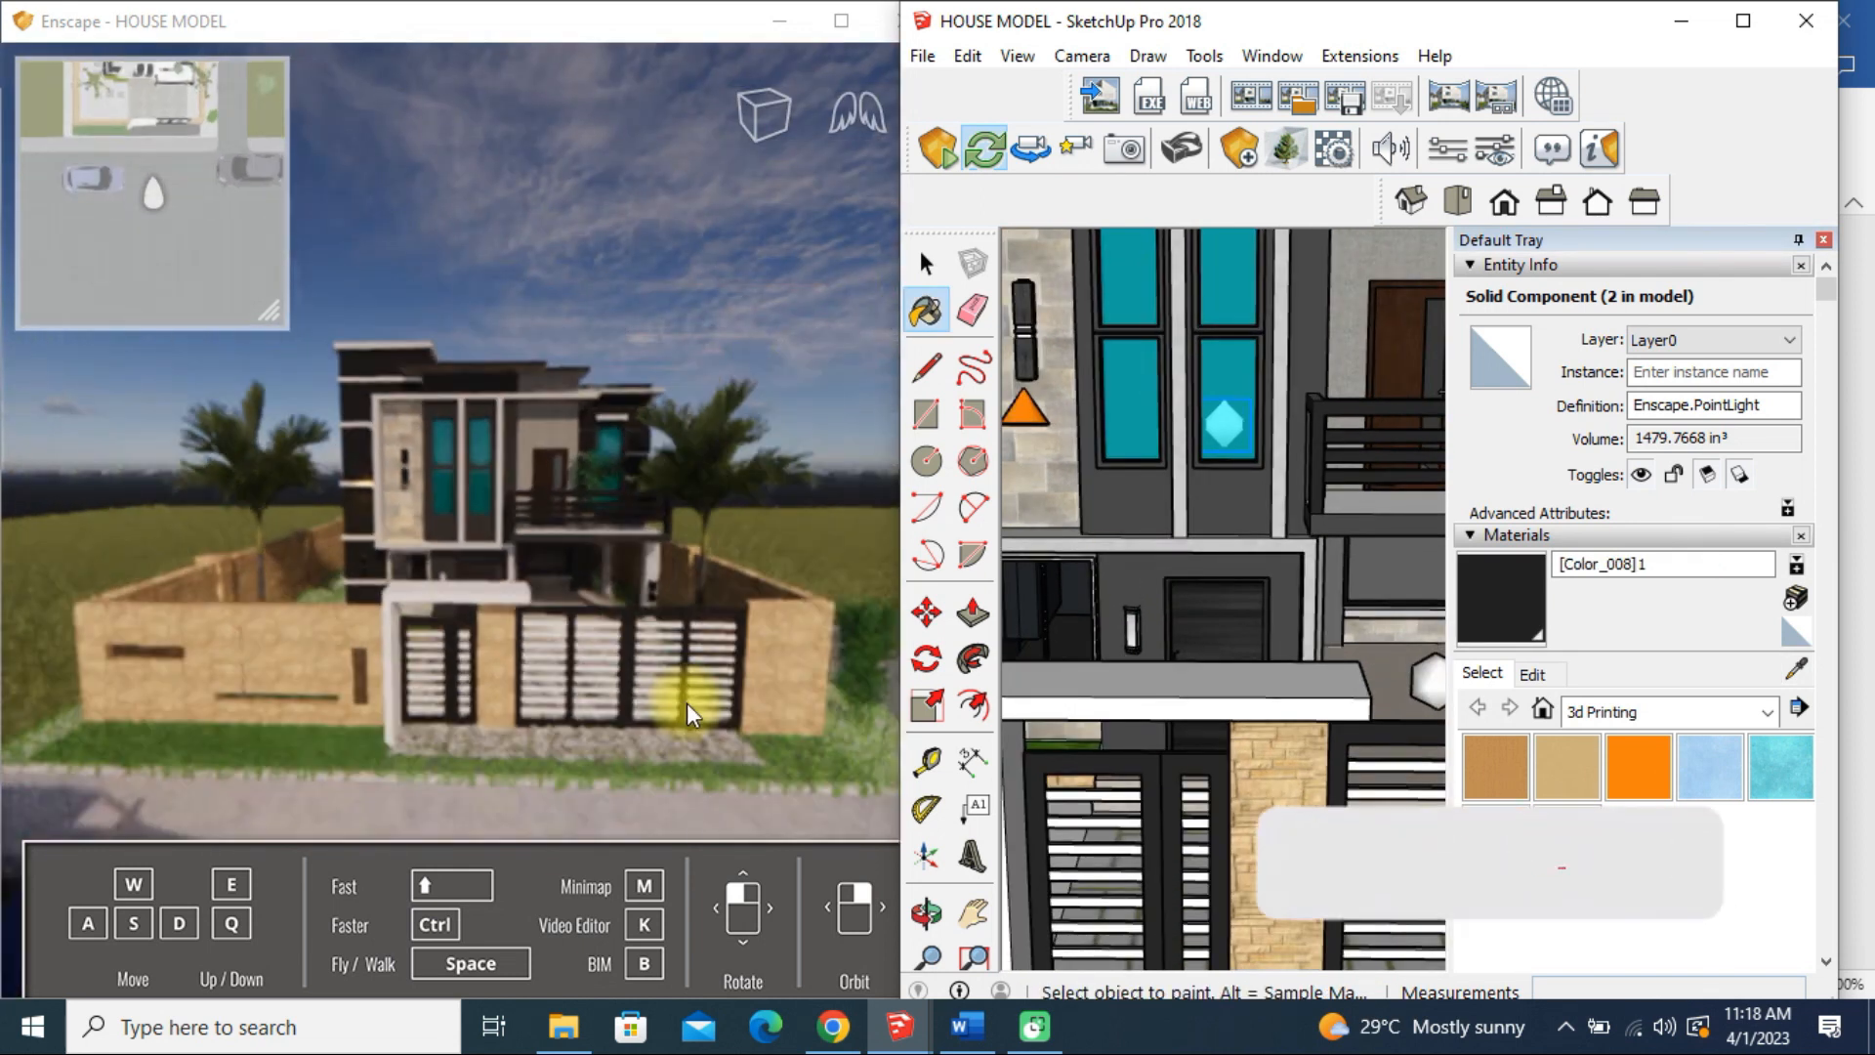
scroll(687, 701, up, 2)
key(e)
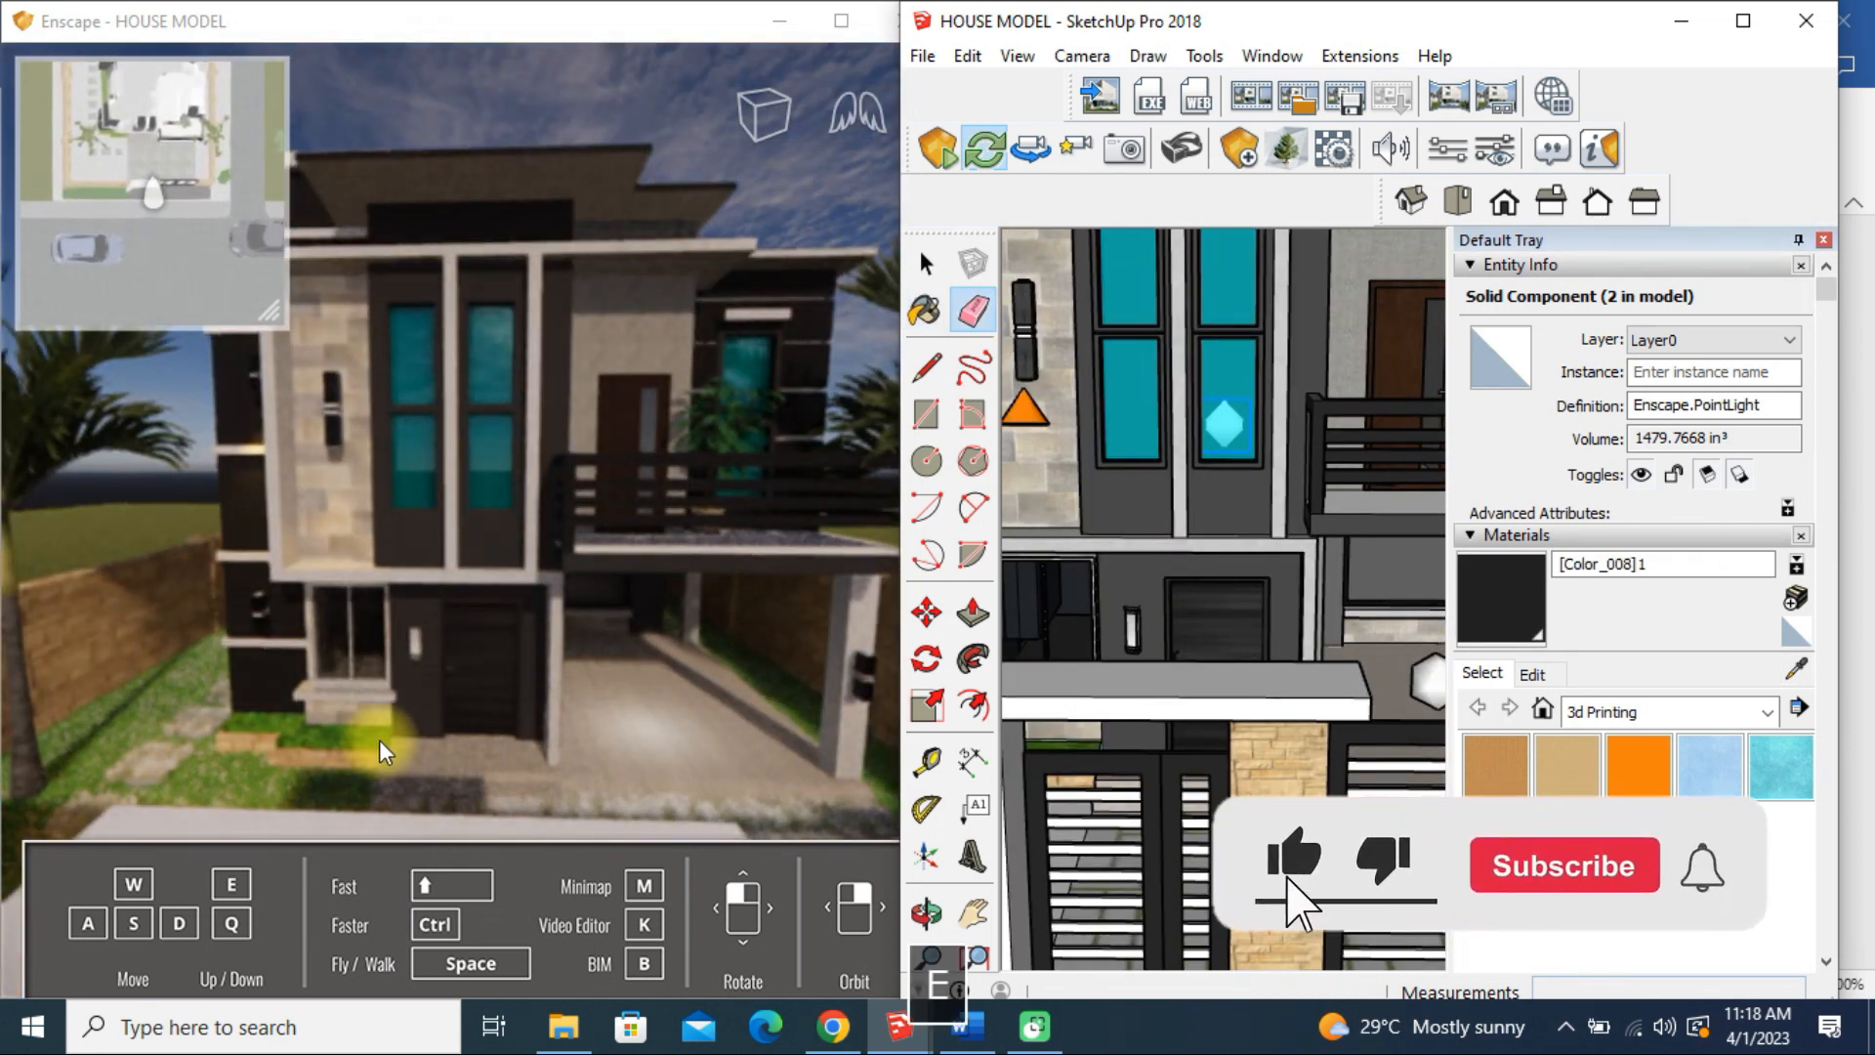
key(q)
click(439, 684)
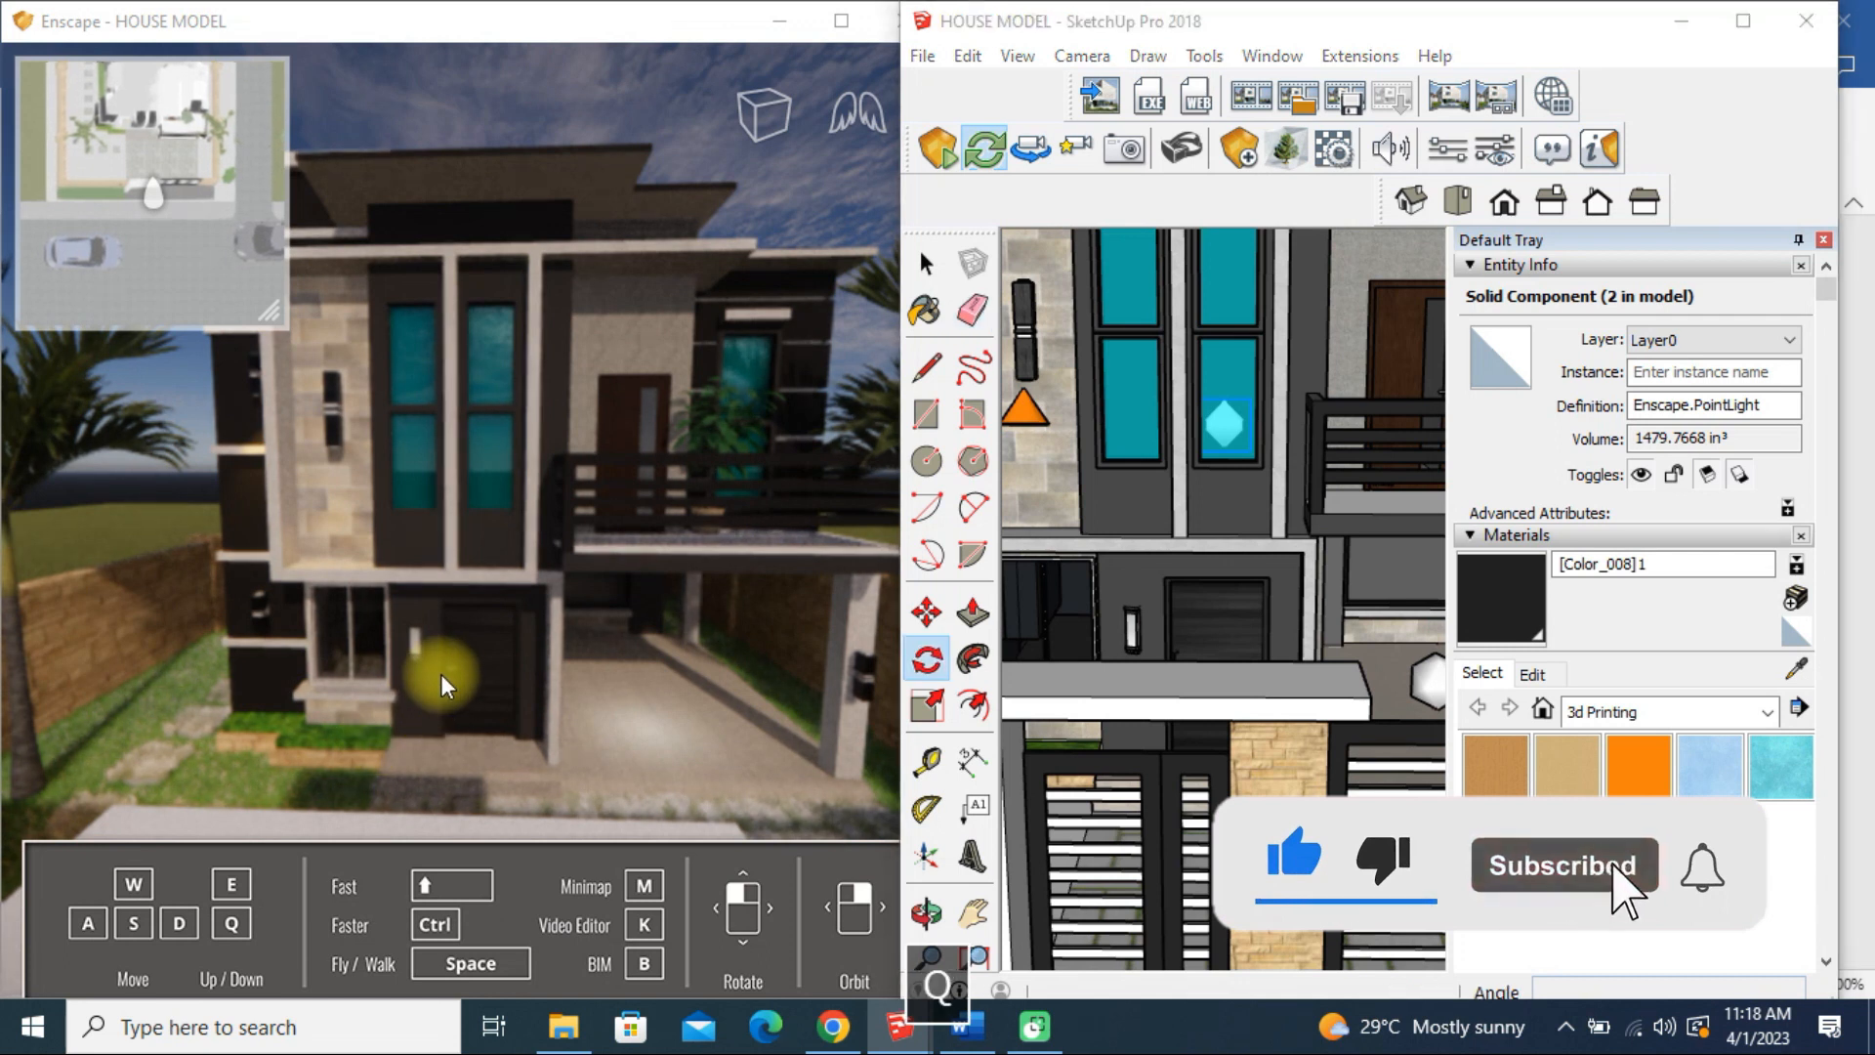
key(q)
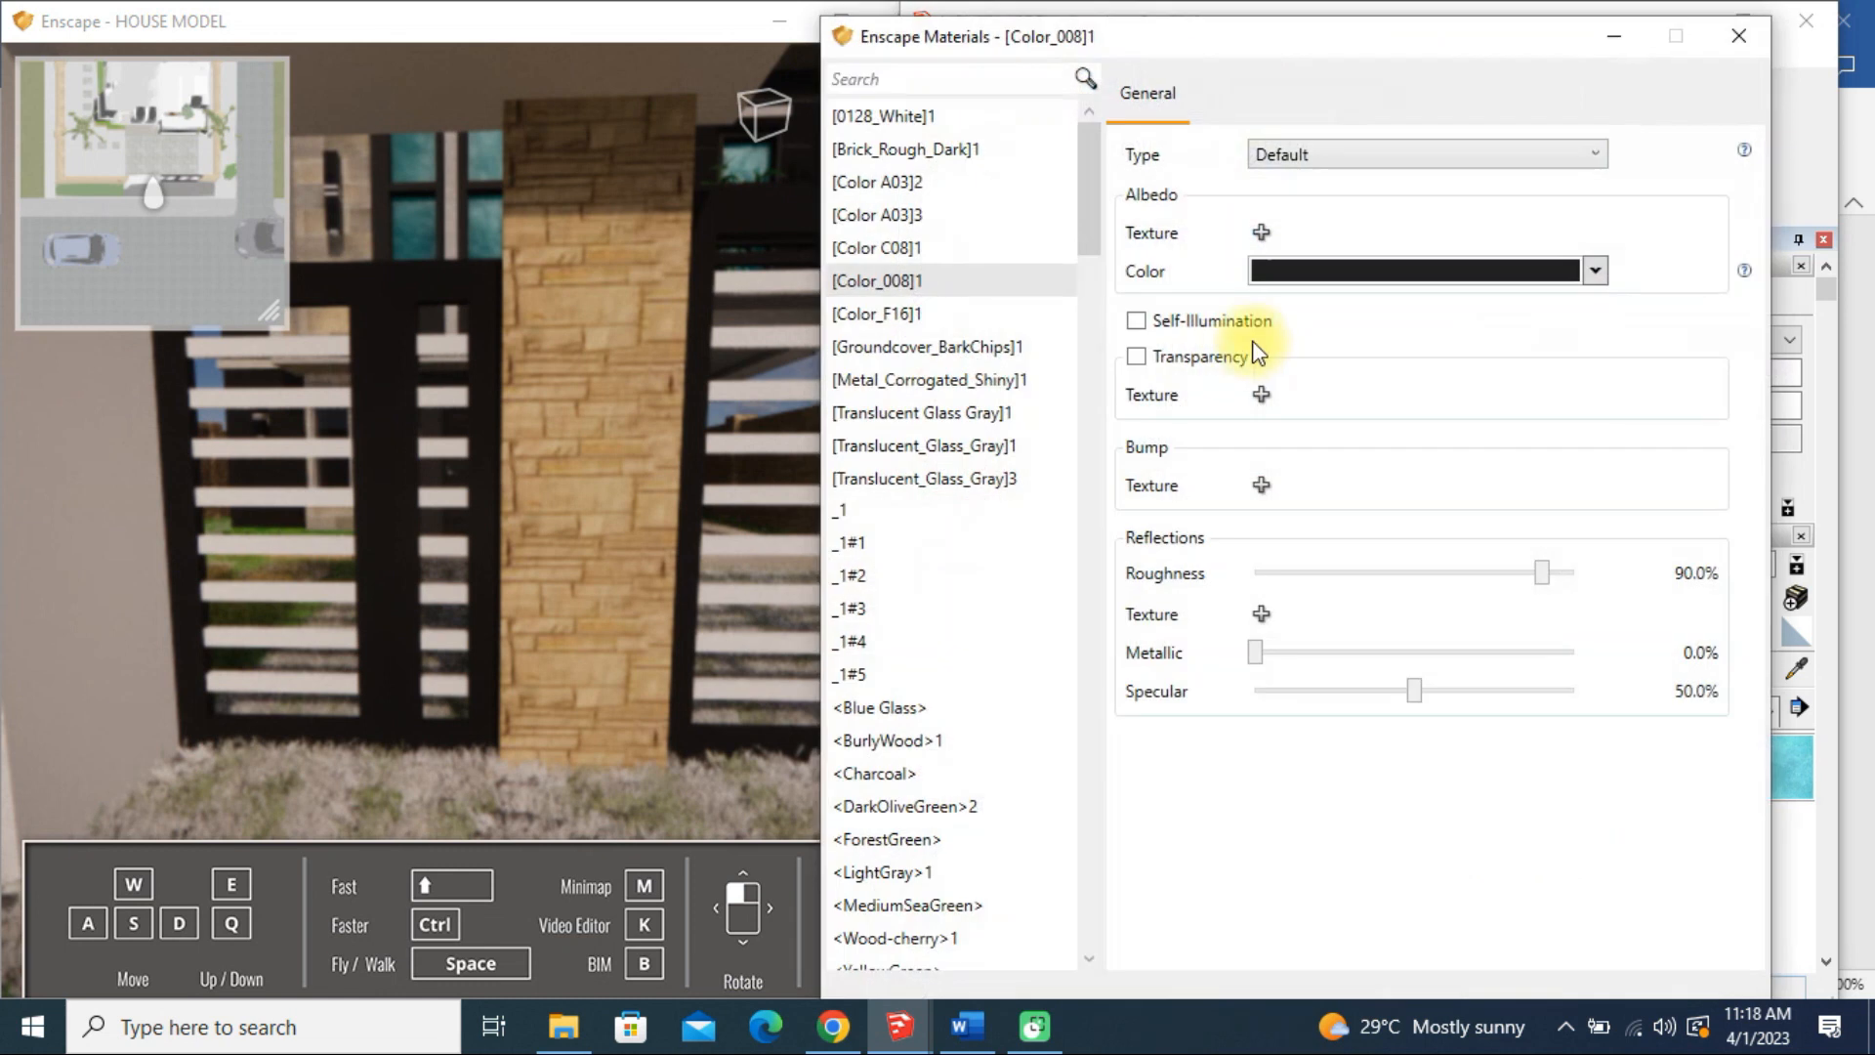
Step: Set the gate frame material's roughness to 1.8% and metallic to 6.3%, viewing the reflections on the gate
drag(1544, 576, 1262, 577)
click(1258, 652)
click(1329, 652)
mouse_move(1301, 652)
mouse_down()
mouse_move(1582, 648)
mouse_move(1287, 658)
mouse_up()
click(399, 468)
scroll(388, 475, down, 1)
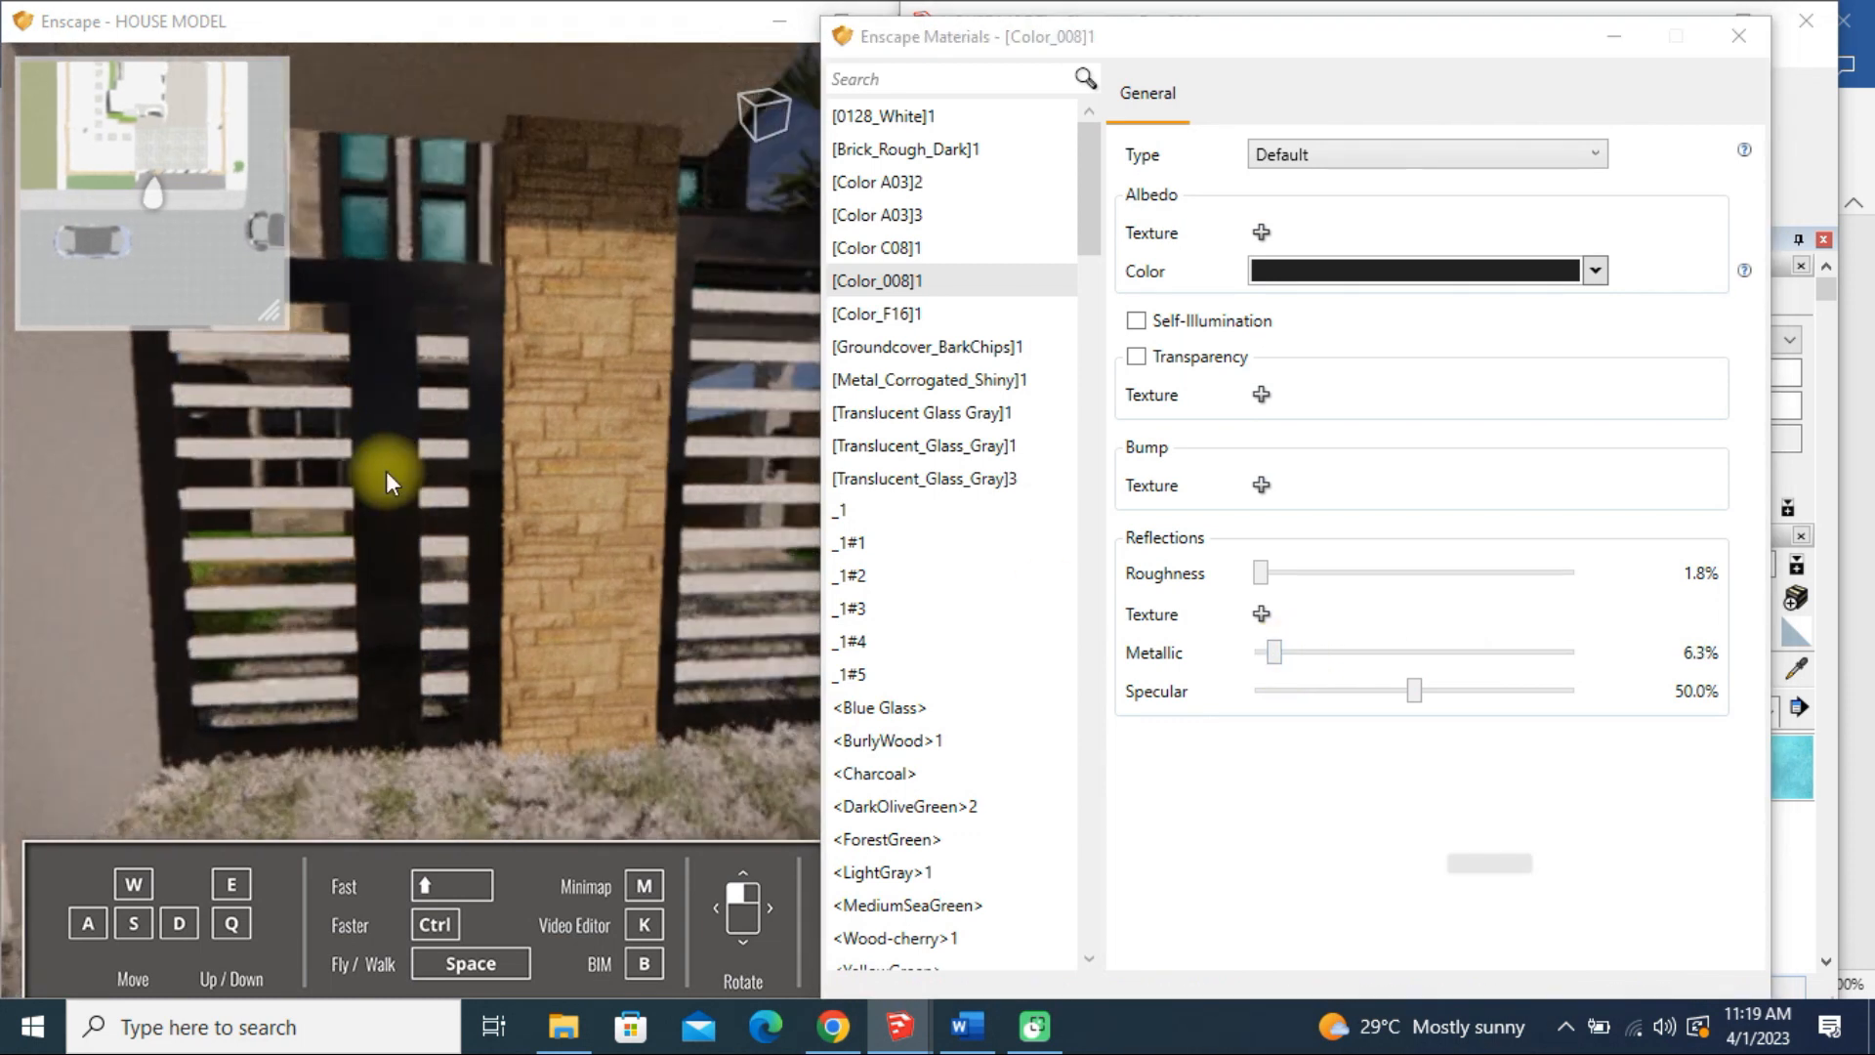
Step: Examine the gate frame's reflections up close and from across the street, and close the Enscape Materials editor
scroll(351, 356, up, 4)
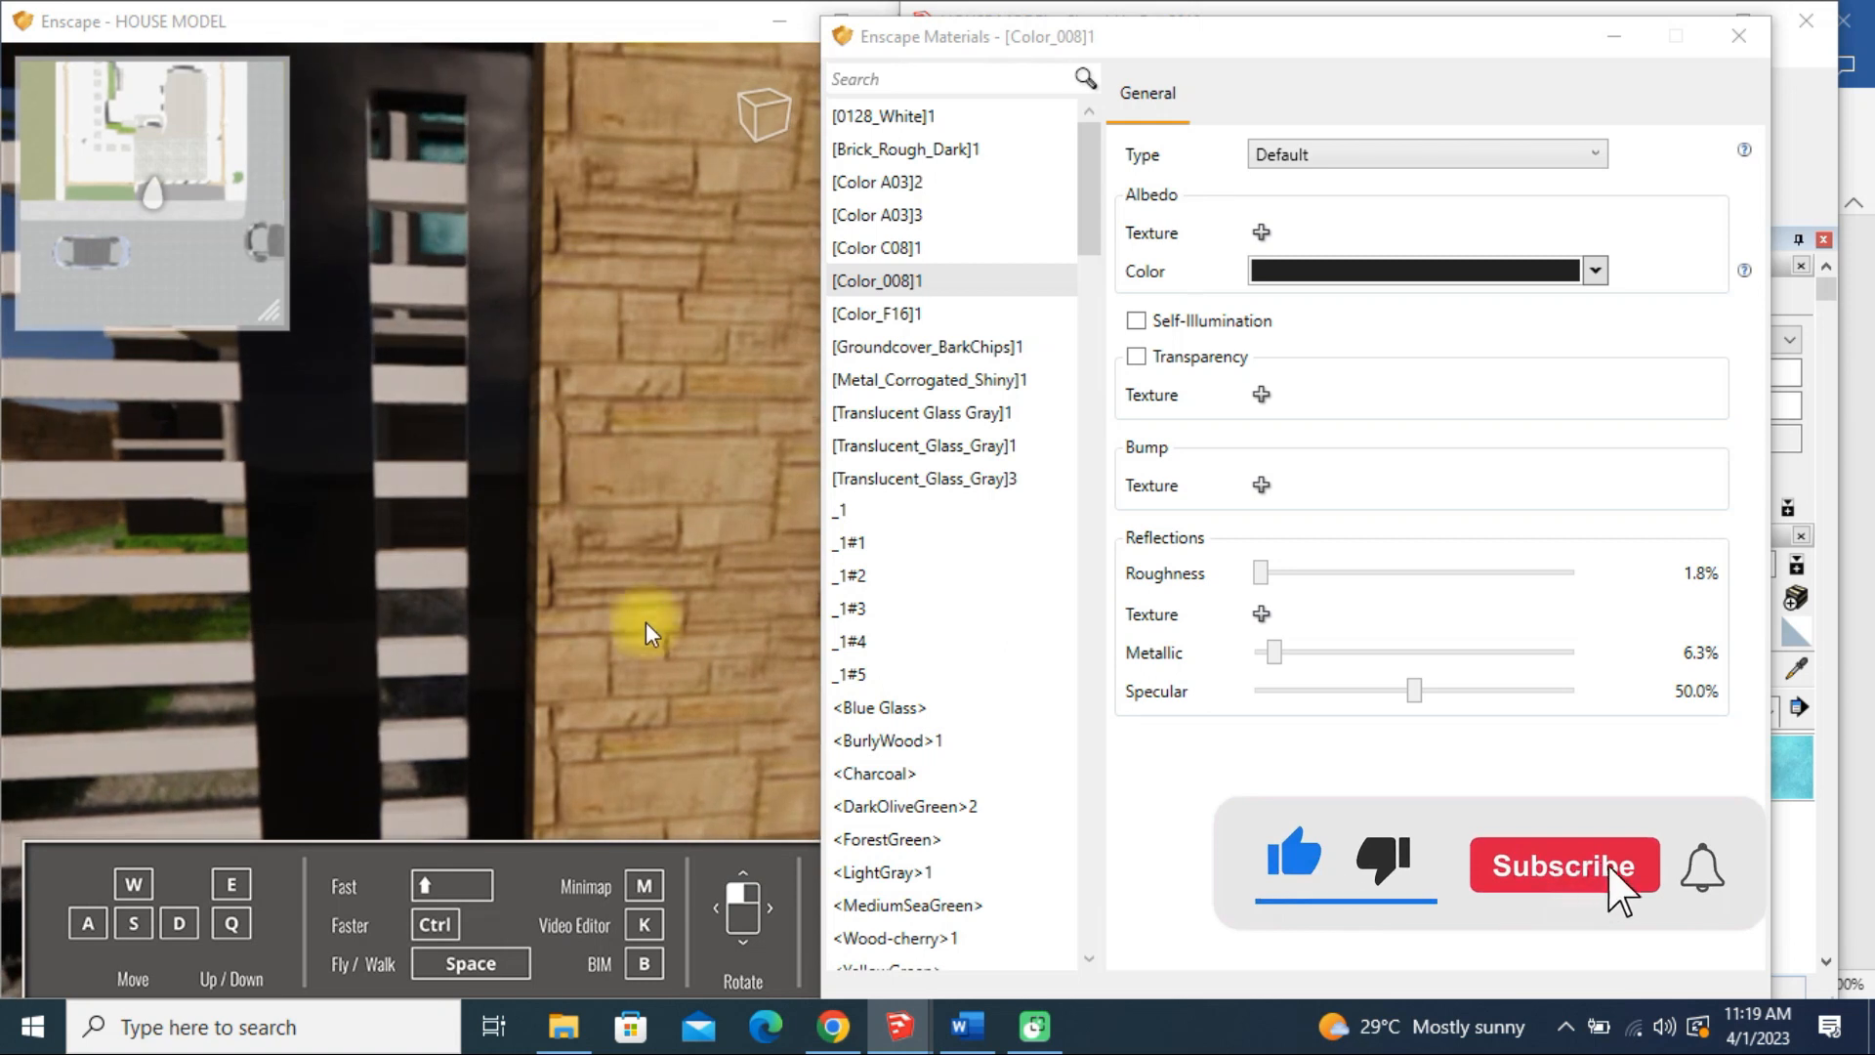
scroll(512, 738, down, 4)
scroll(577, 439, up, 2)
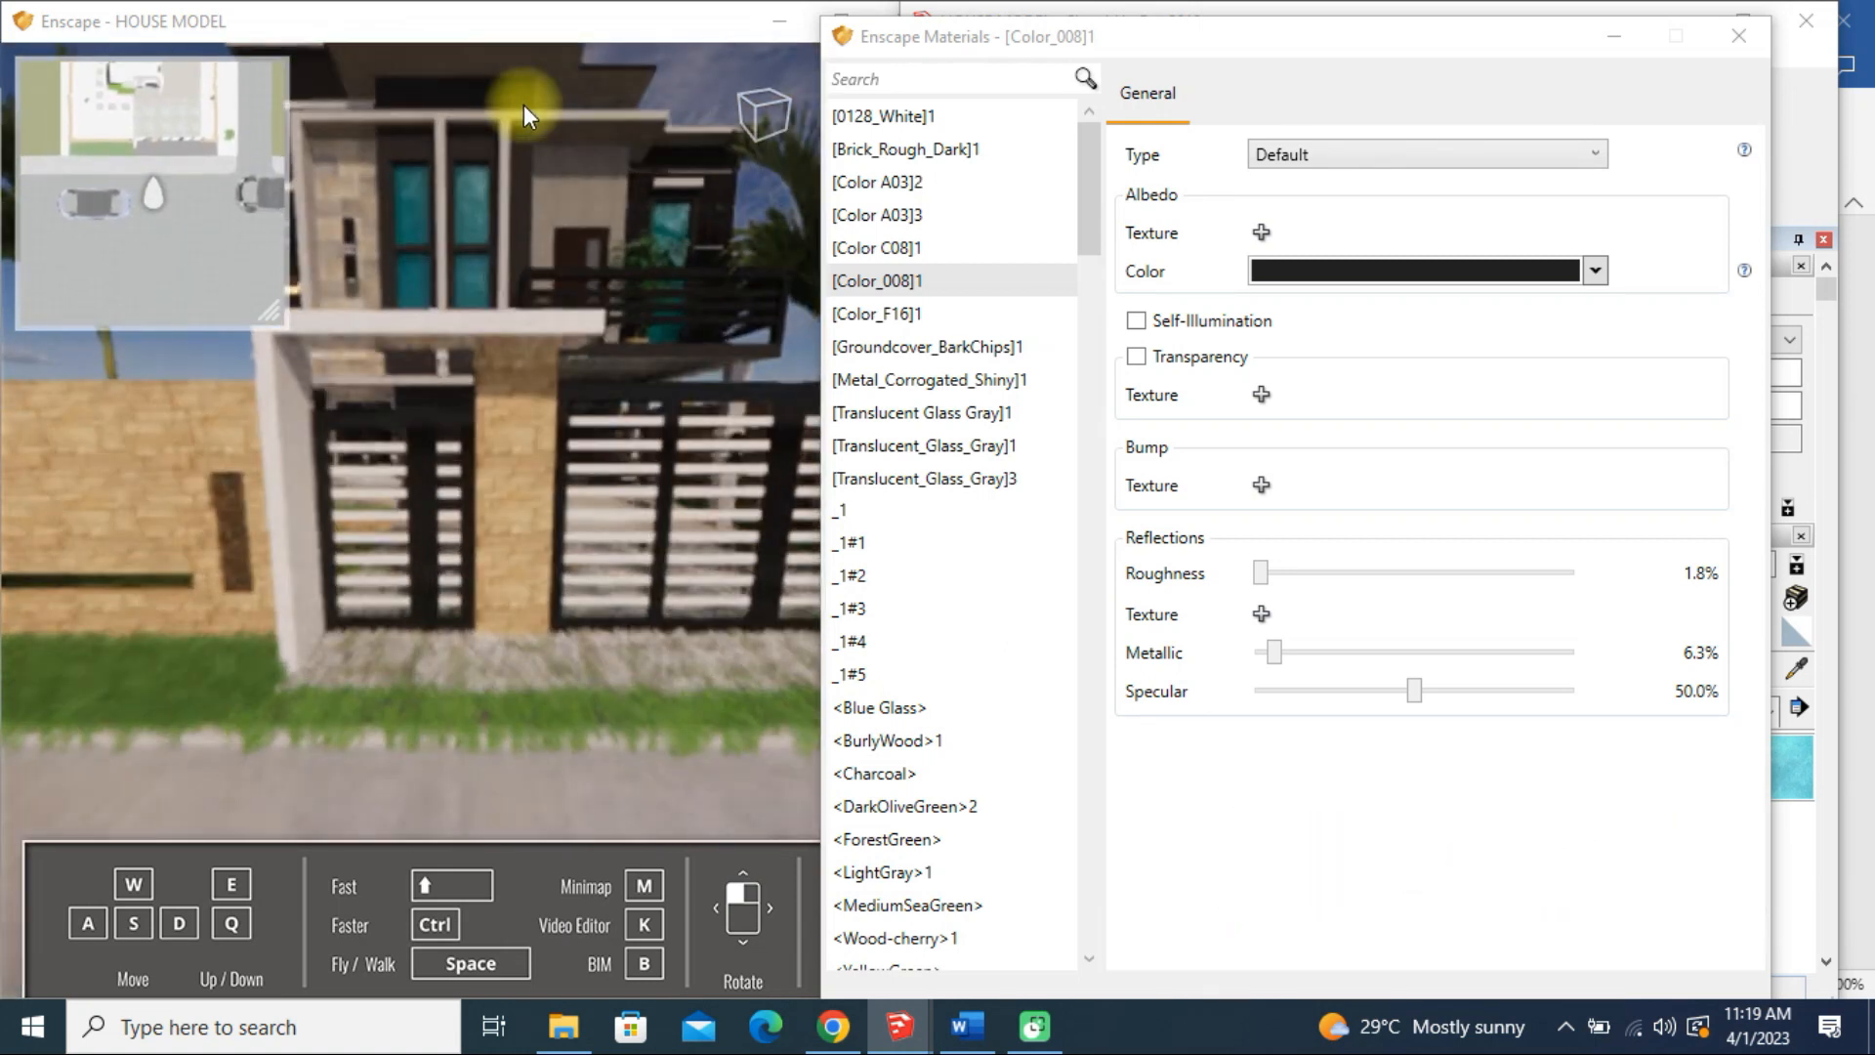
key(w)
scroll(673, 444, down, 4)
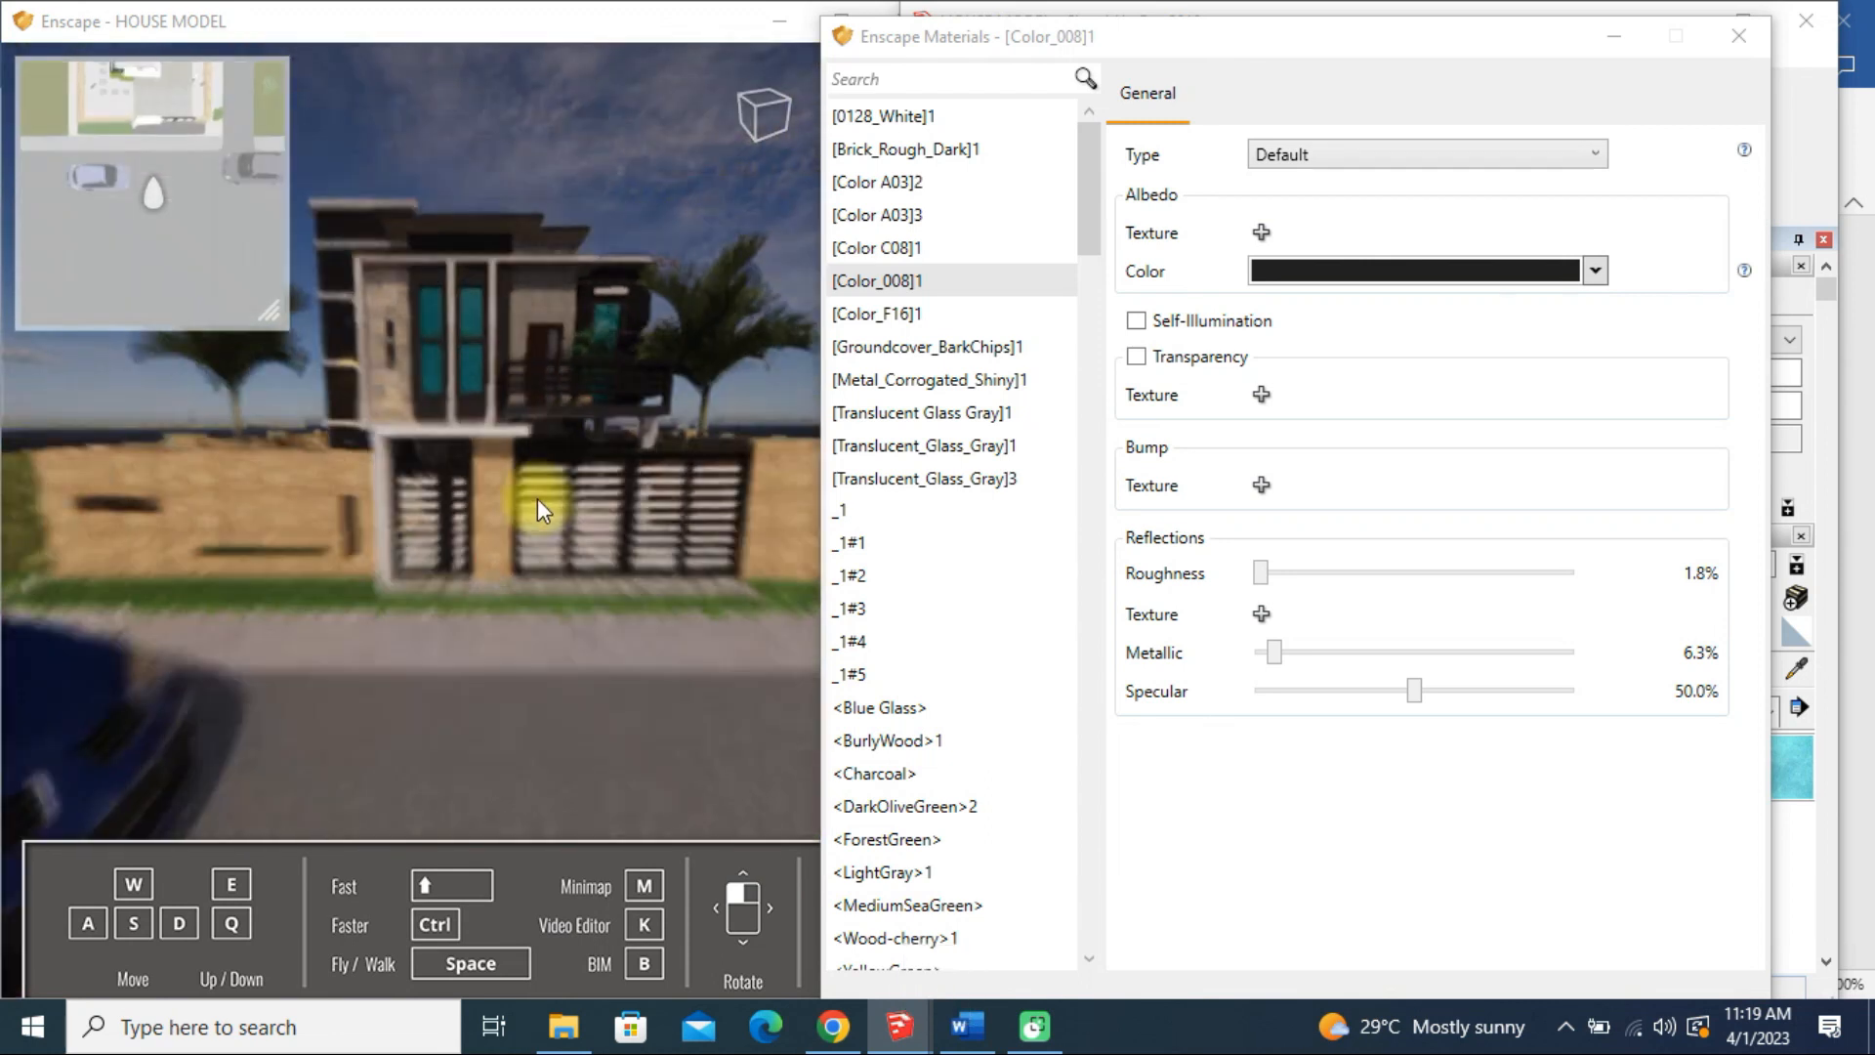
click(1756, 49)
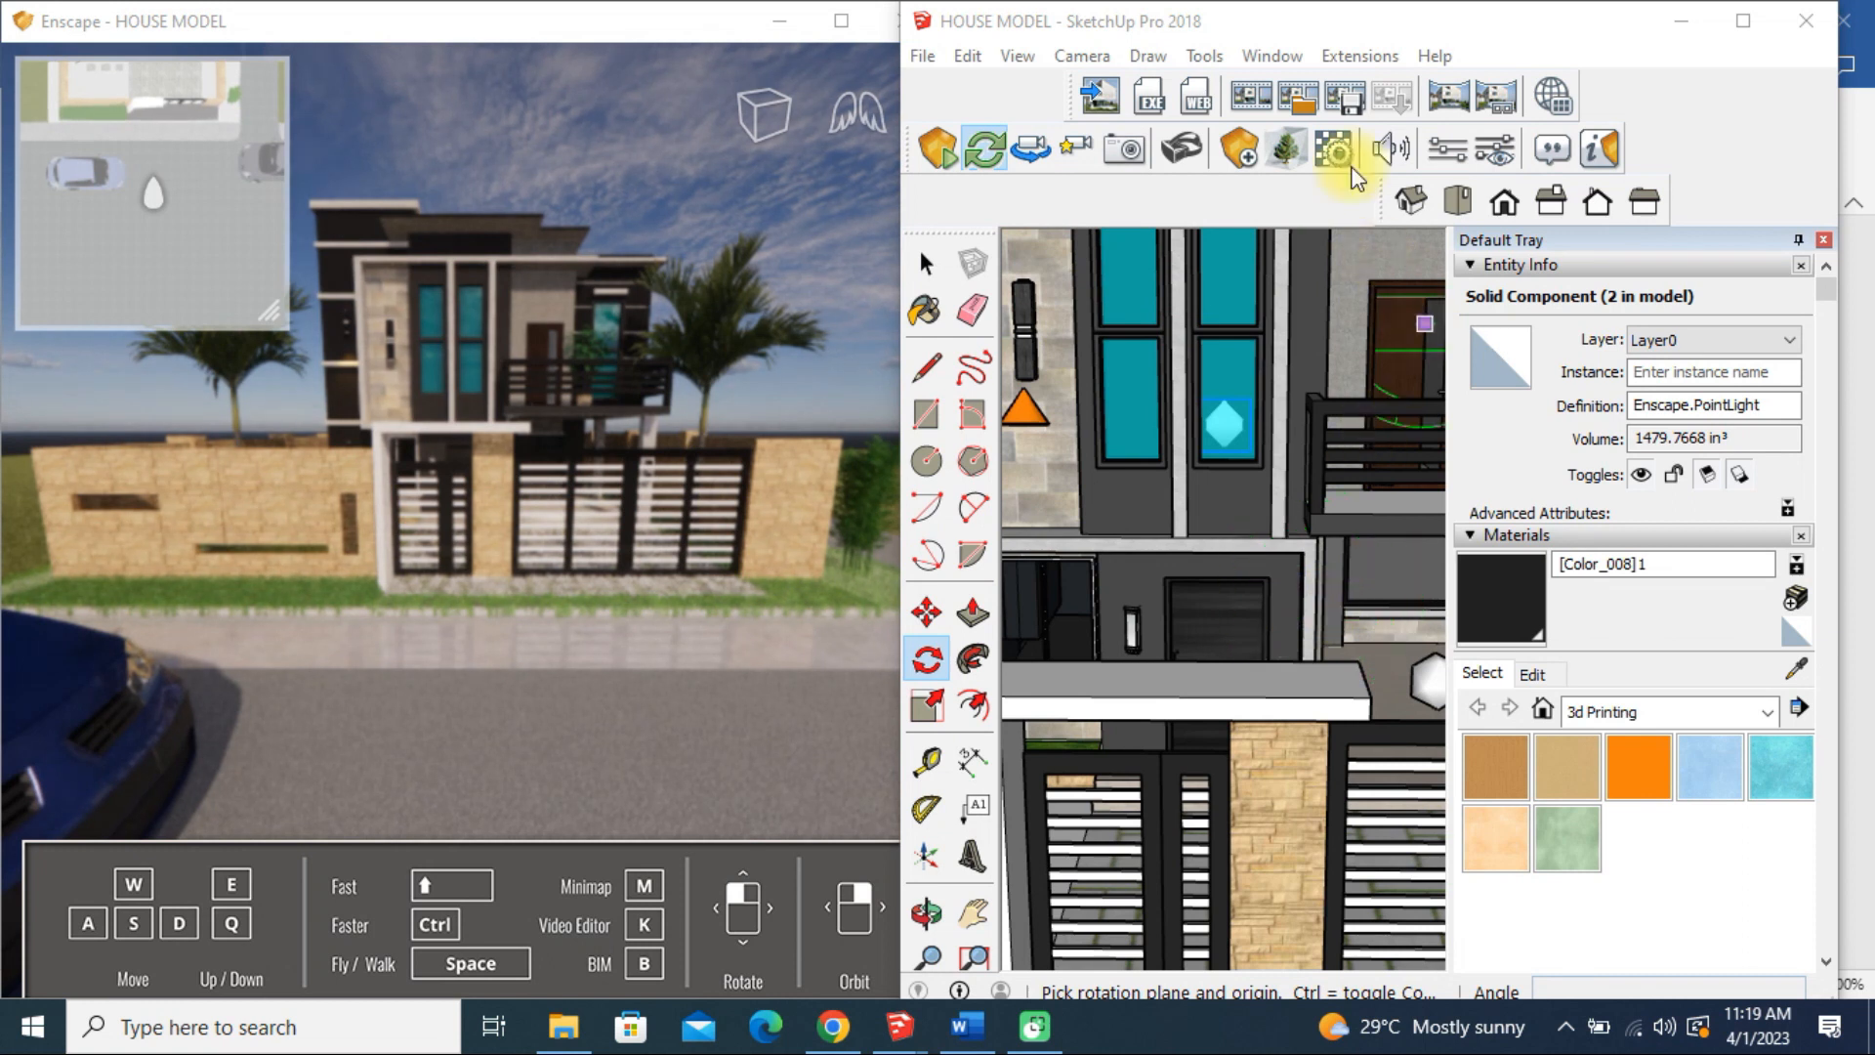
click(1324, 154)
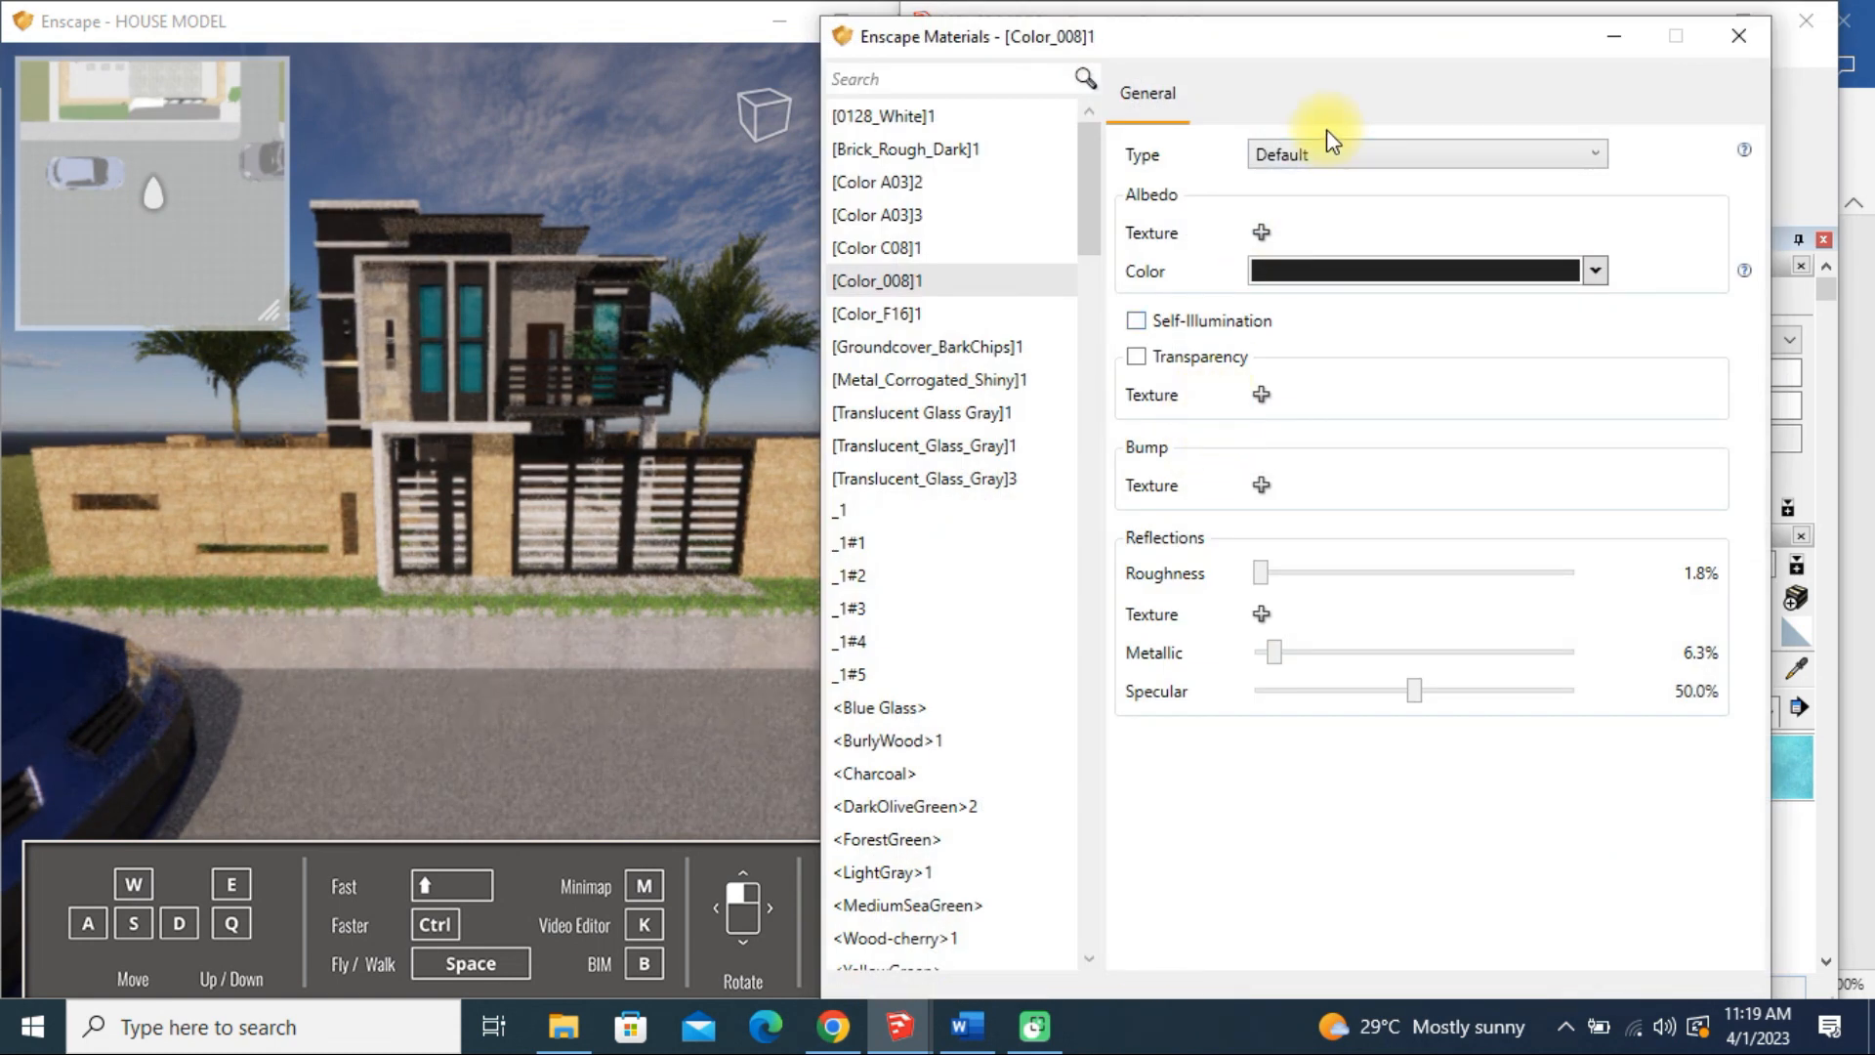
click(1738, 36)
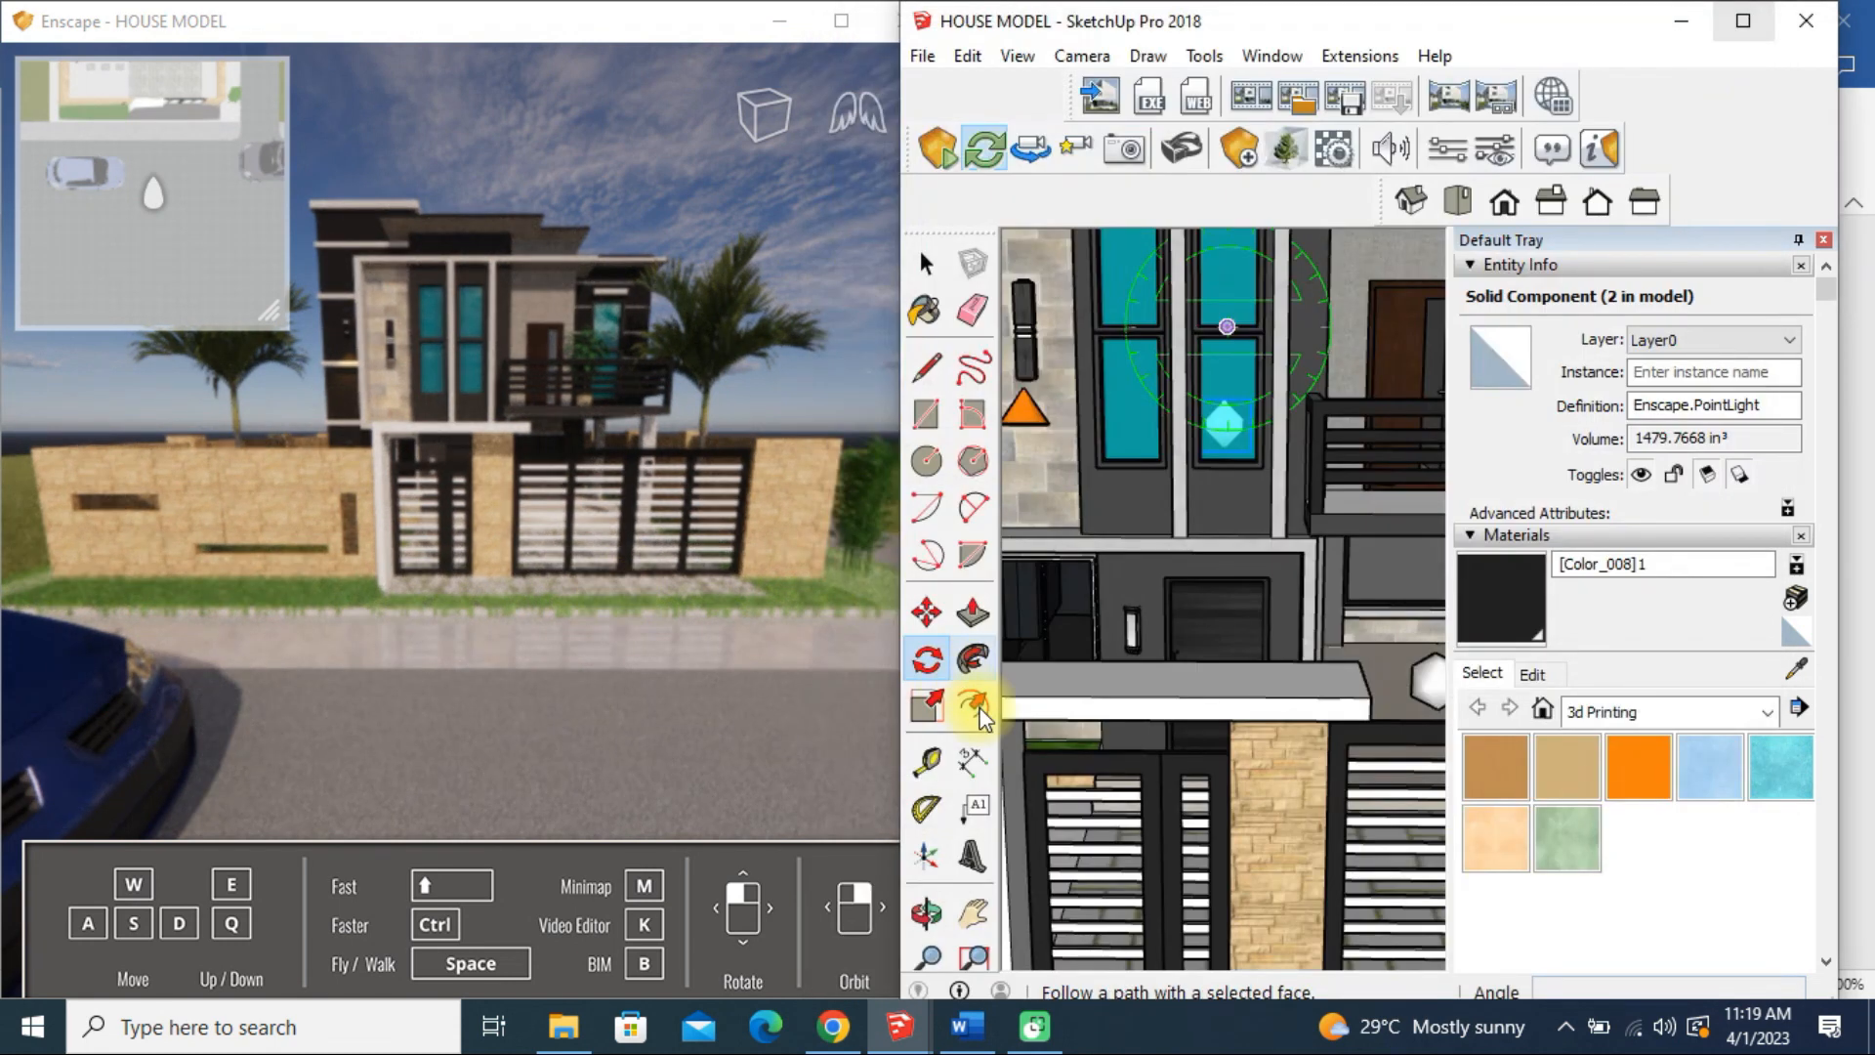
Step: Sample the grass strip in front of the perimeter wall and open its Vegetation_Grass_Artificial material in the Enscape Materials editor
scroll(1224, 538, down, 2)
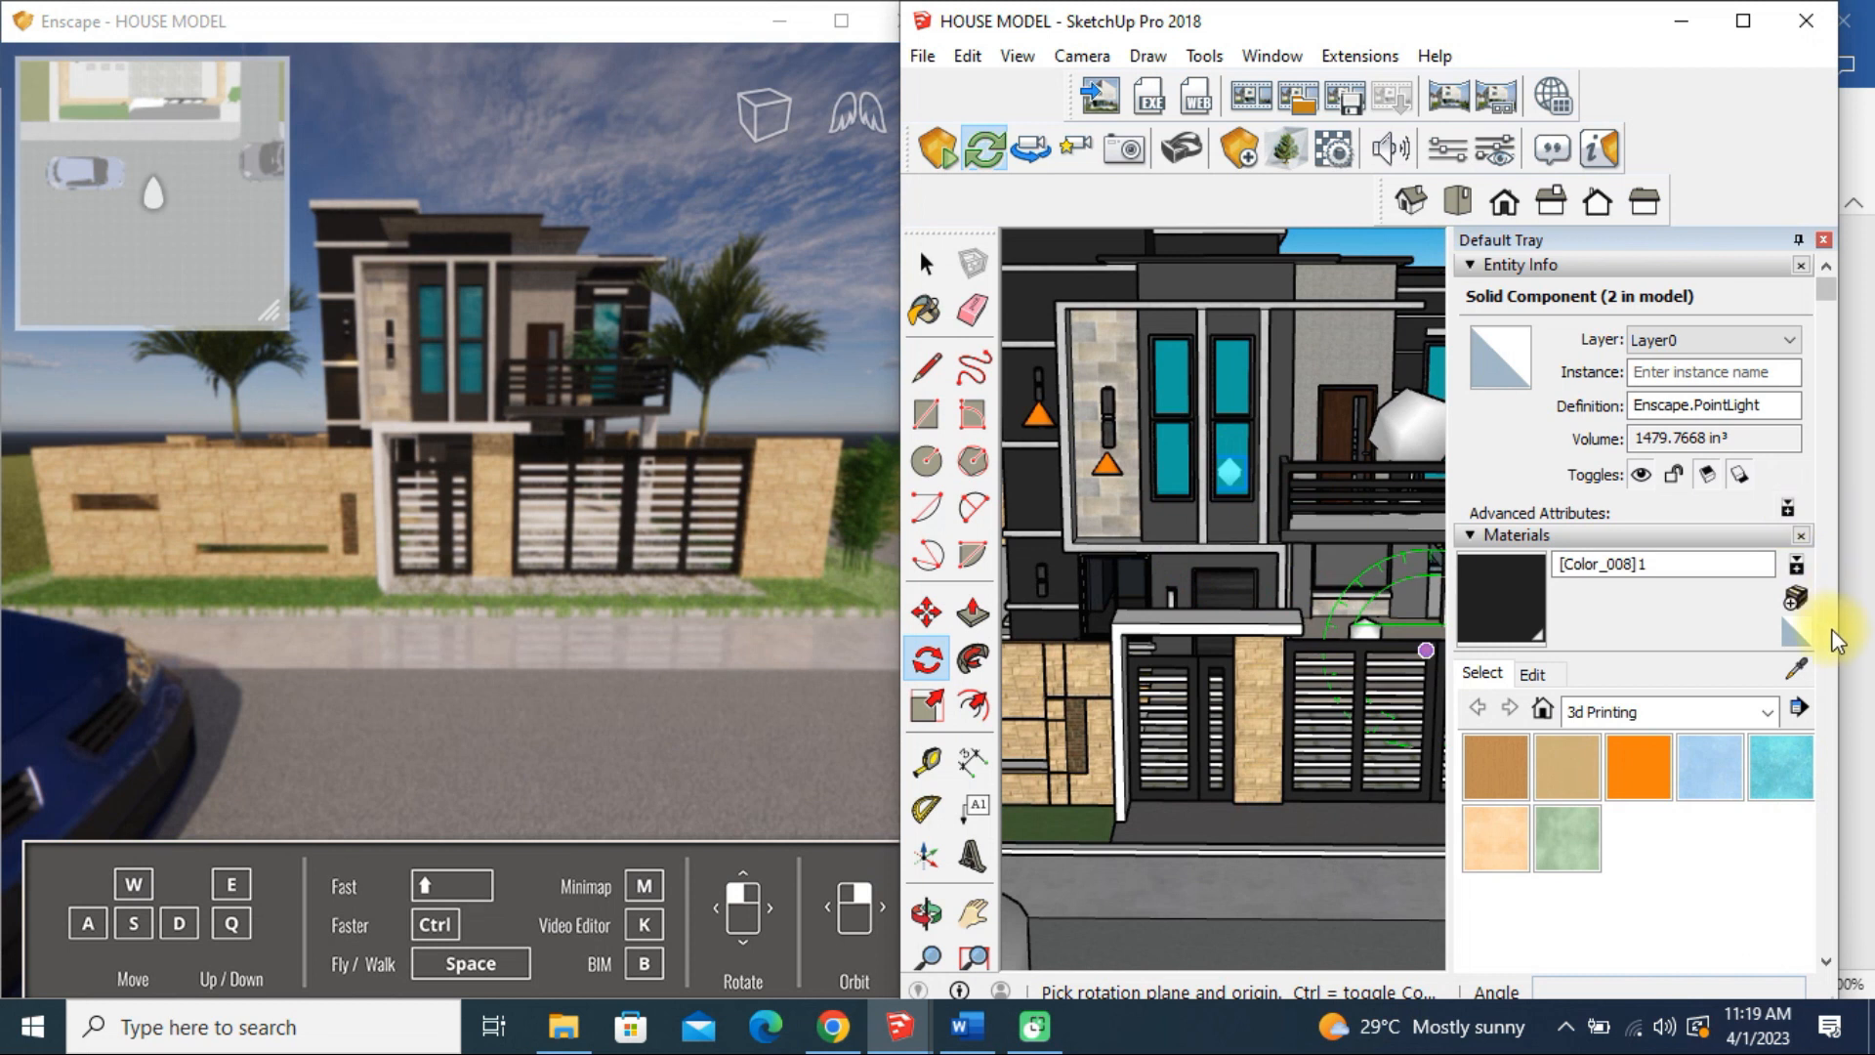
scroll(1042, 822, up, 4)
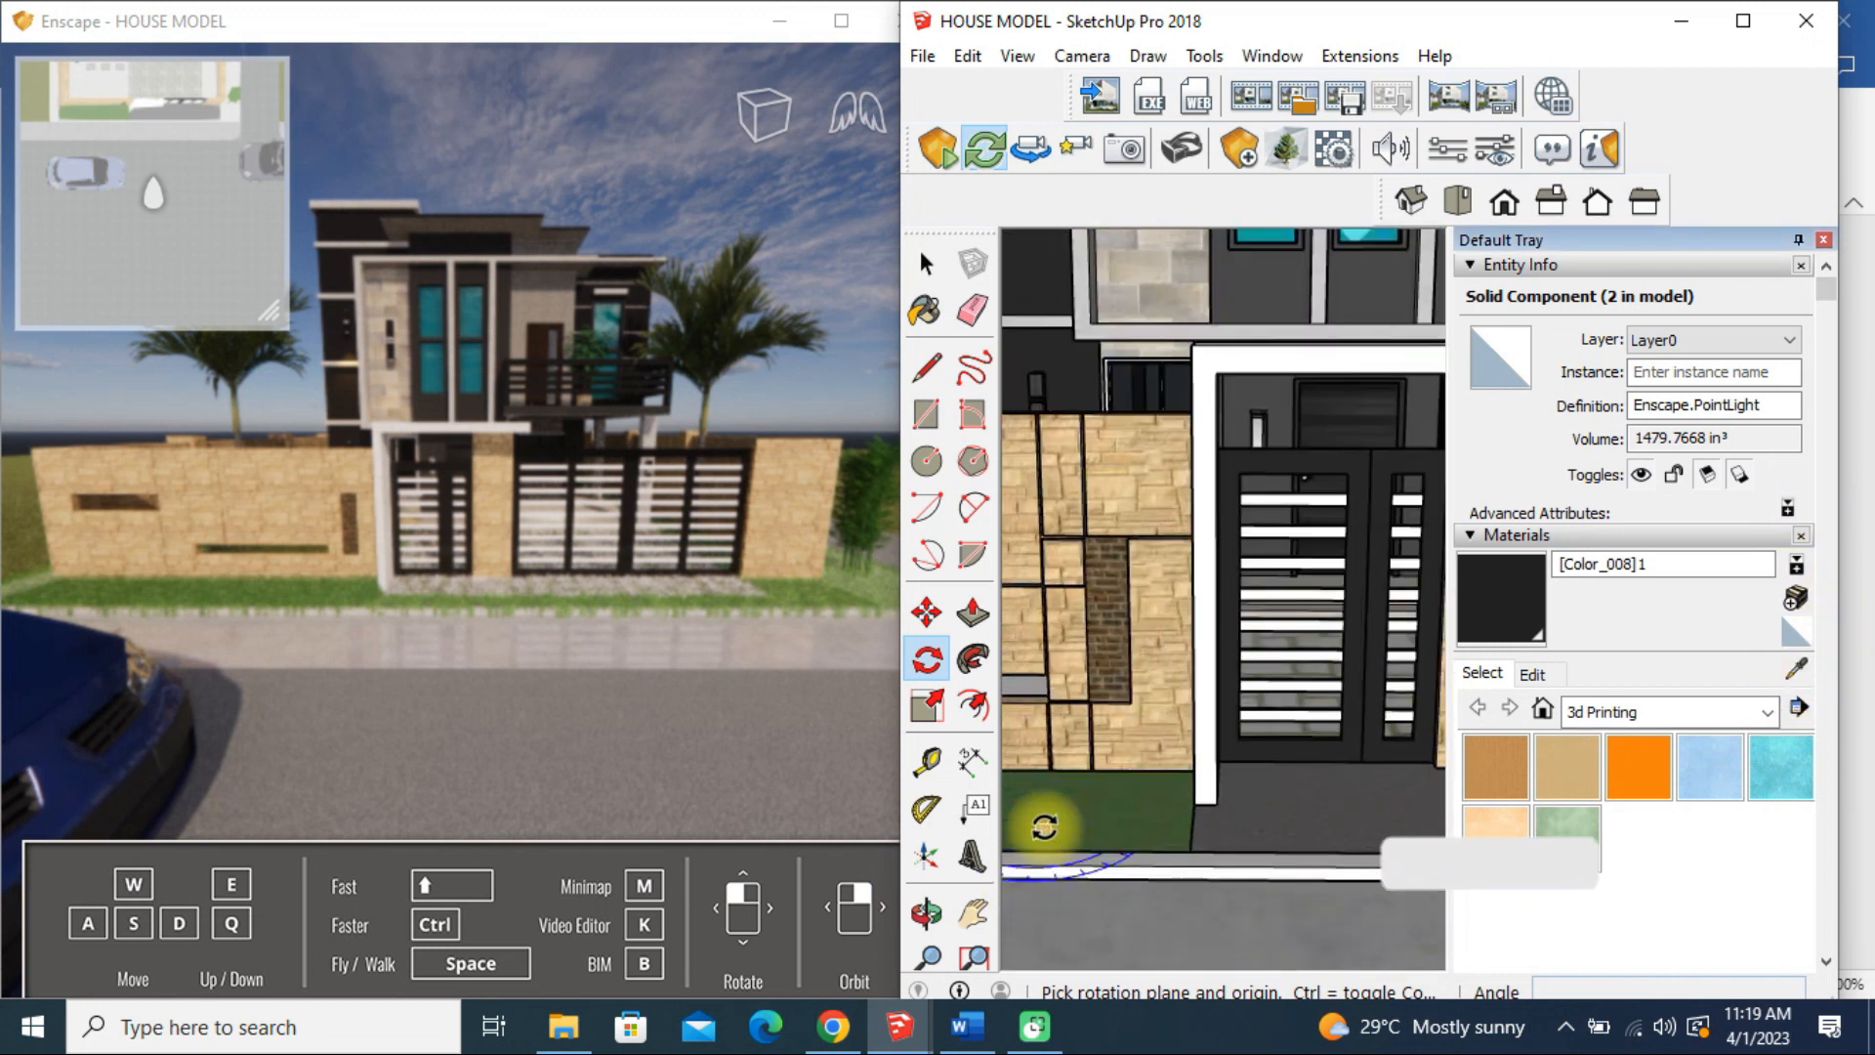
click(1794, 668)
click(1132, 818)
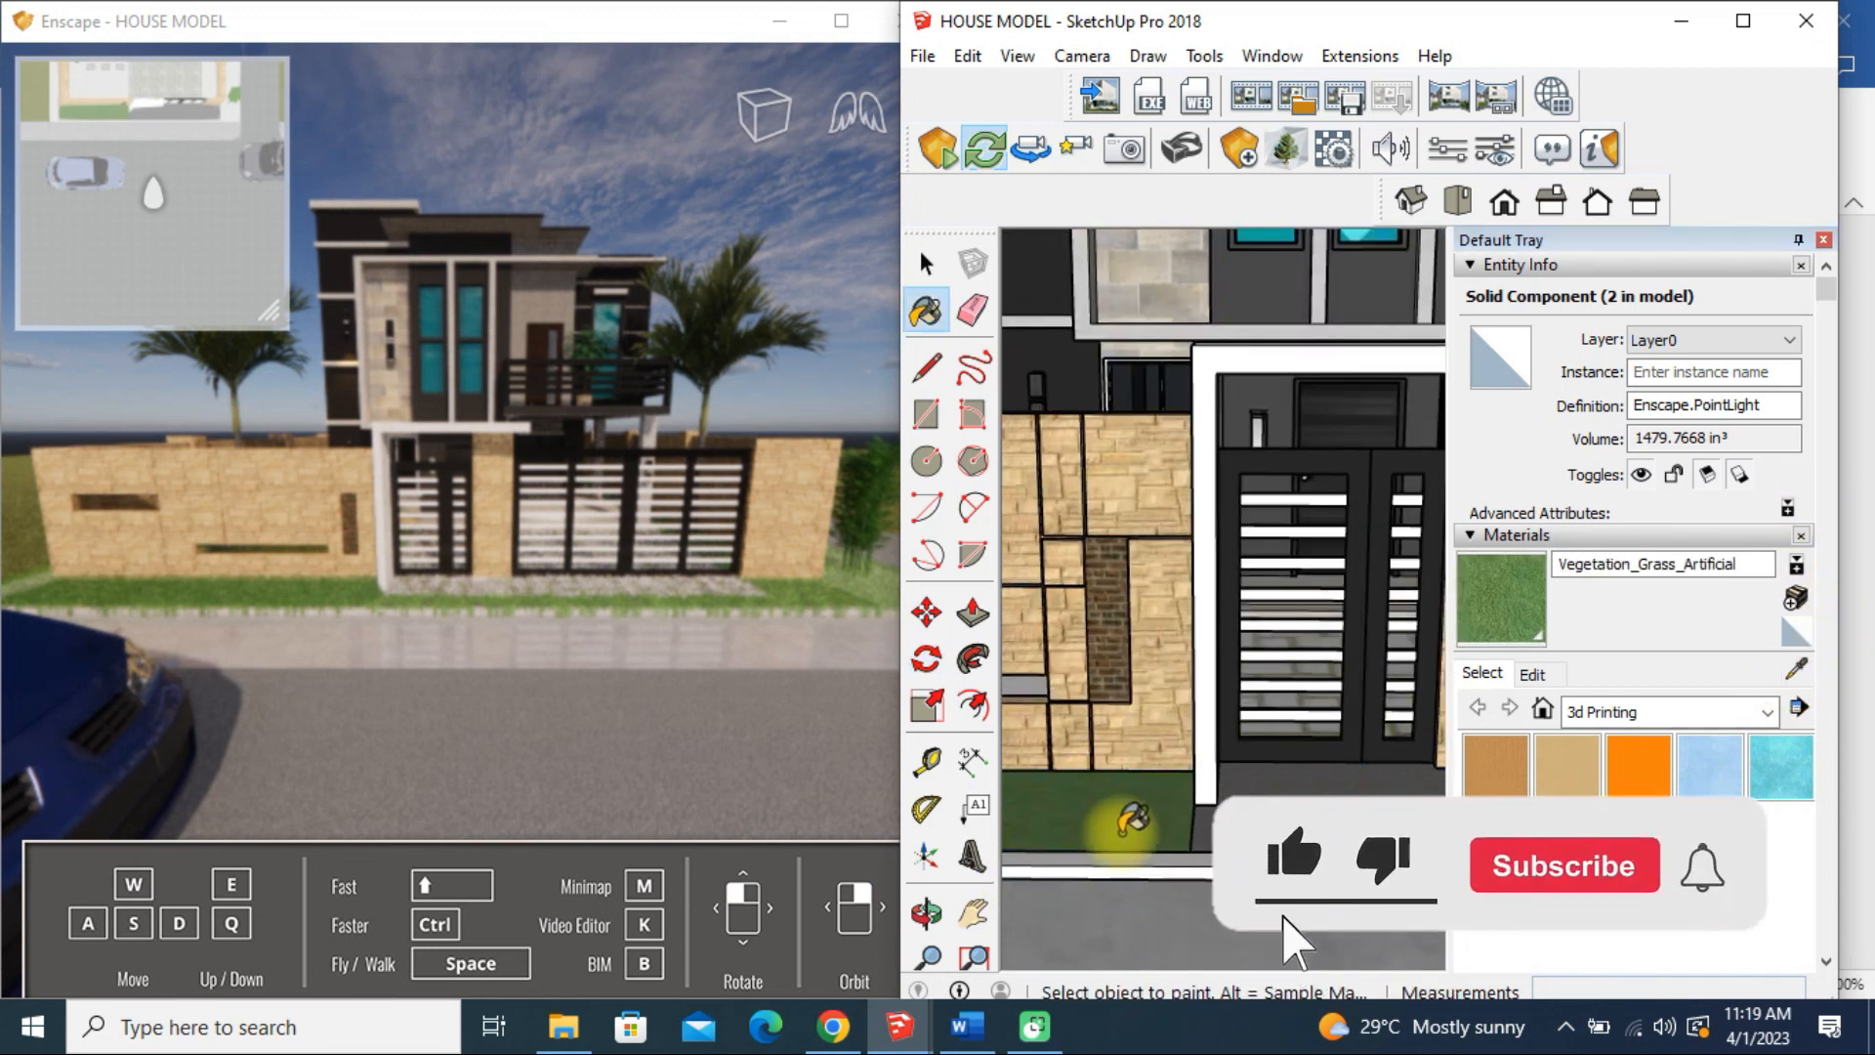
click(1341, 151)
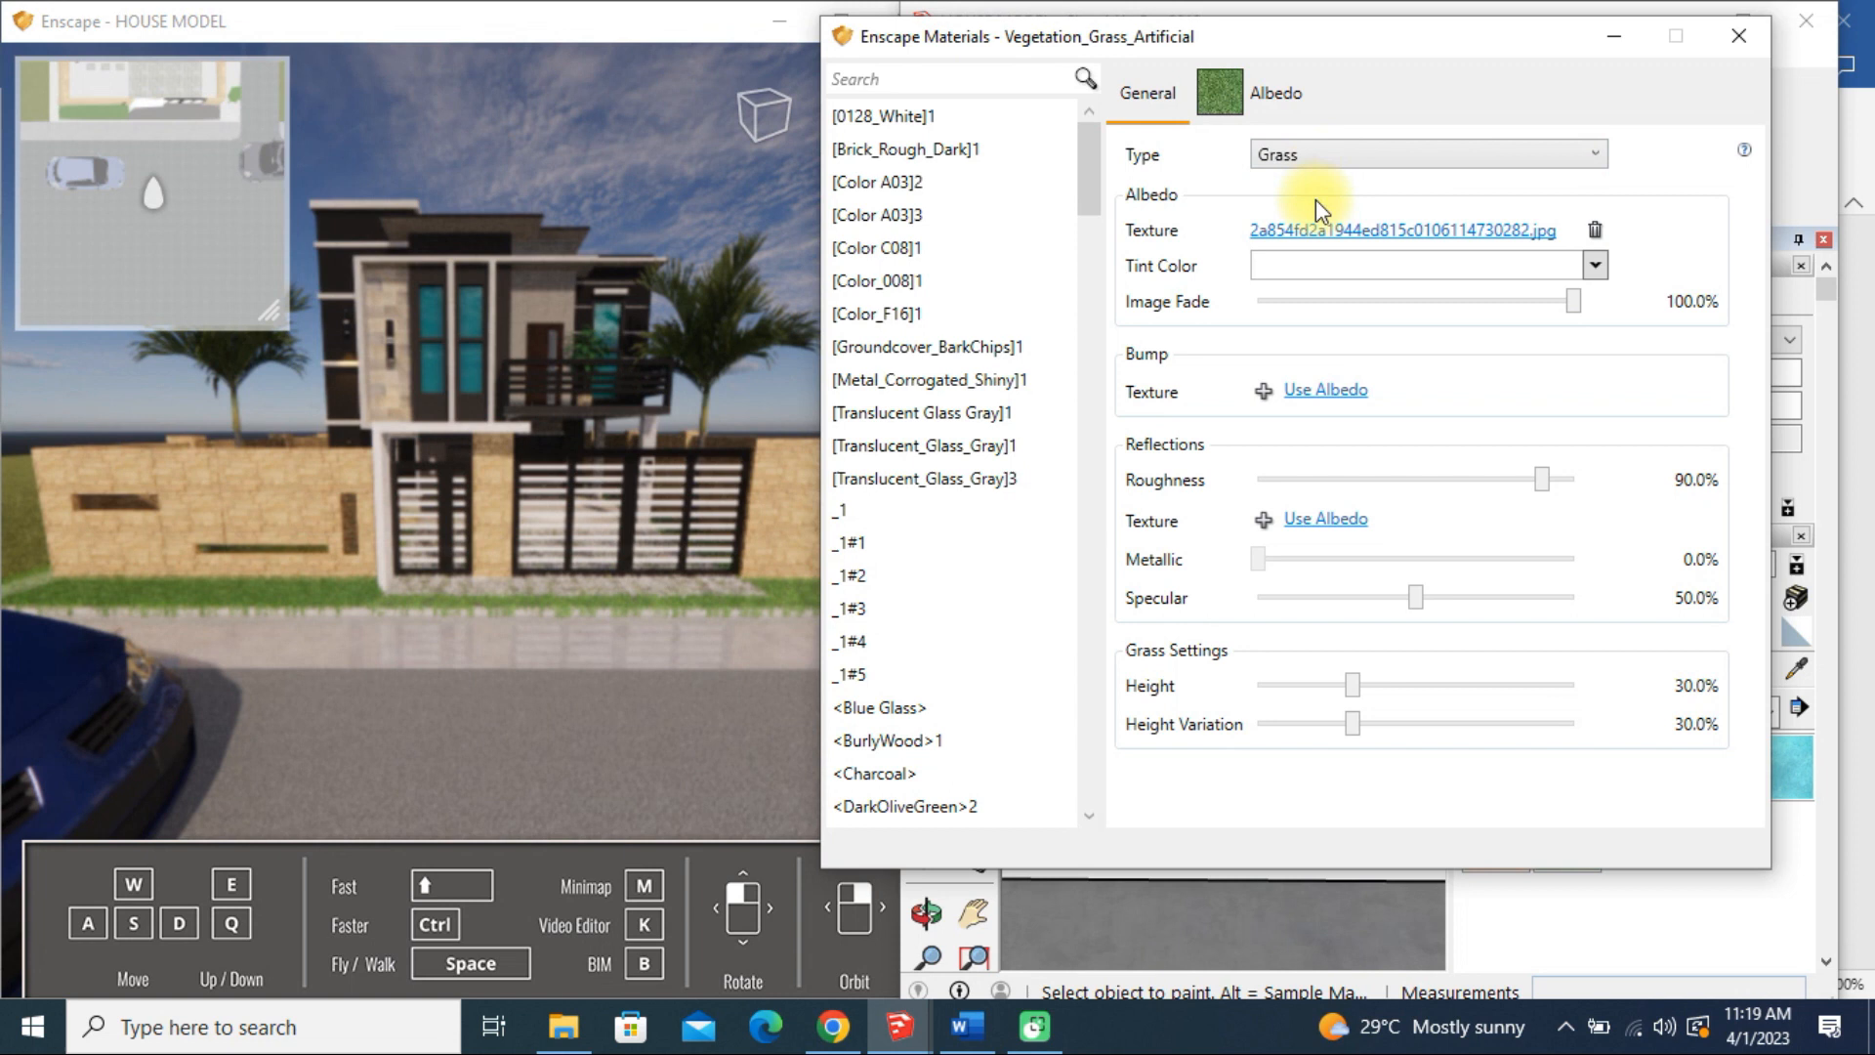
Step: Try a grass height of 100% and inspect the grass strip along the perimeter wall in the render
drag(1355, 683, 1600, 688)
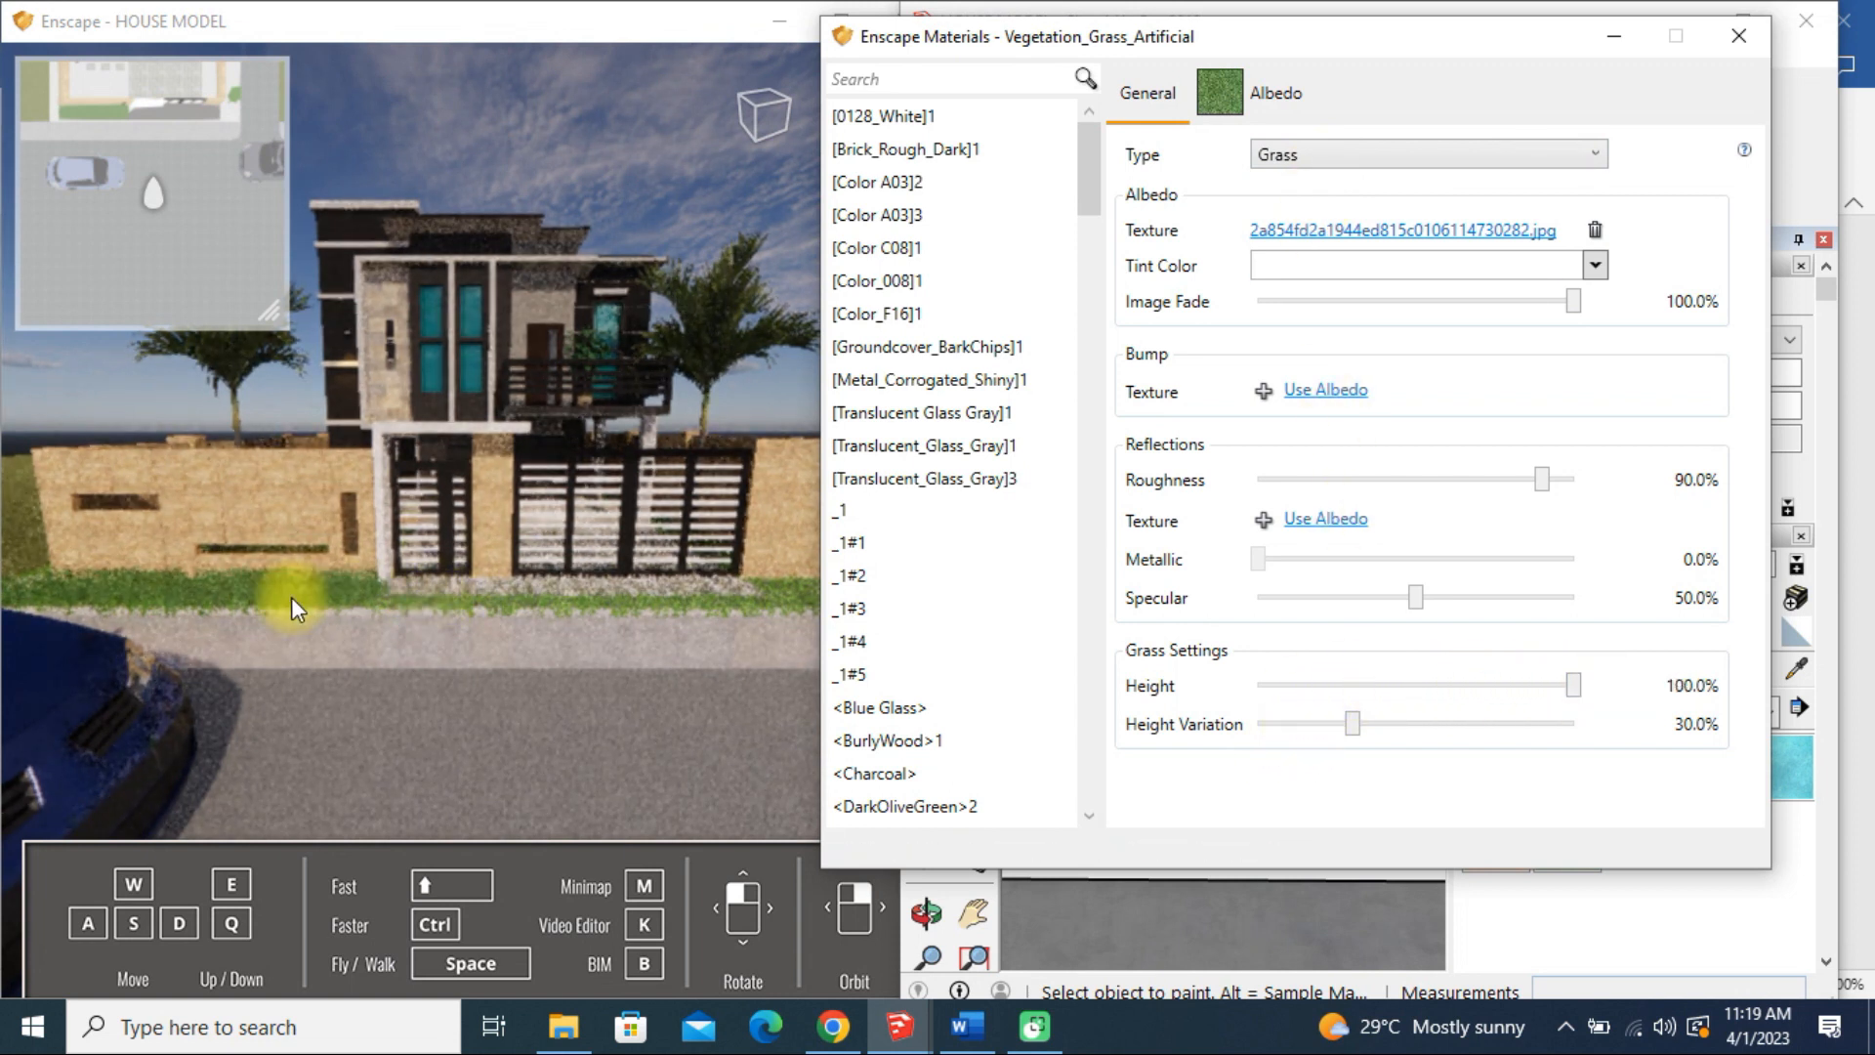
scroll(277, 617, up, 3)
key(a)
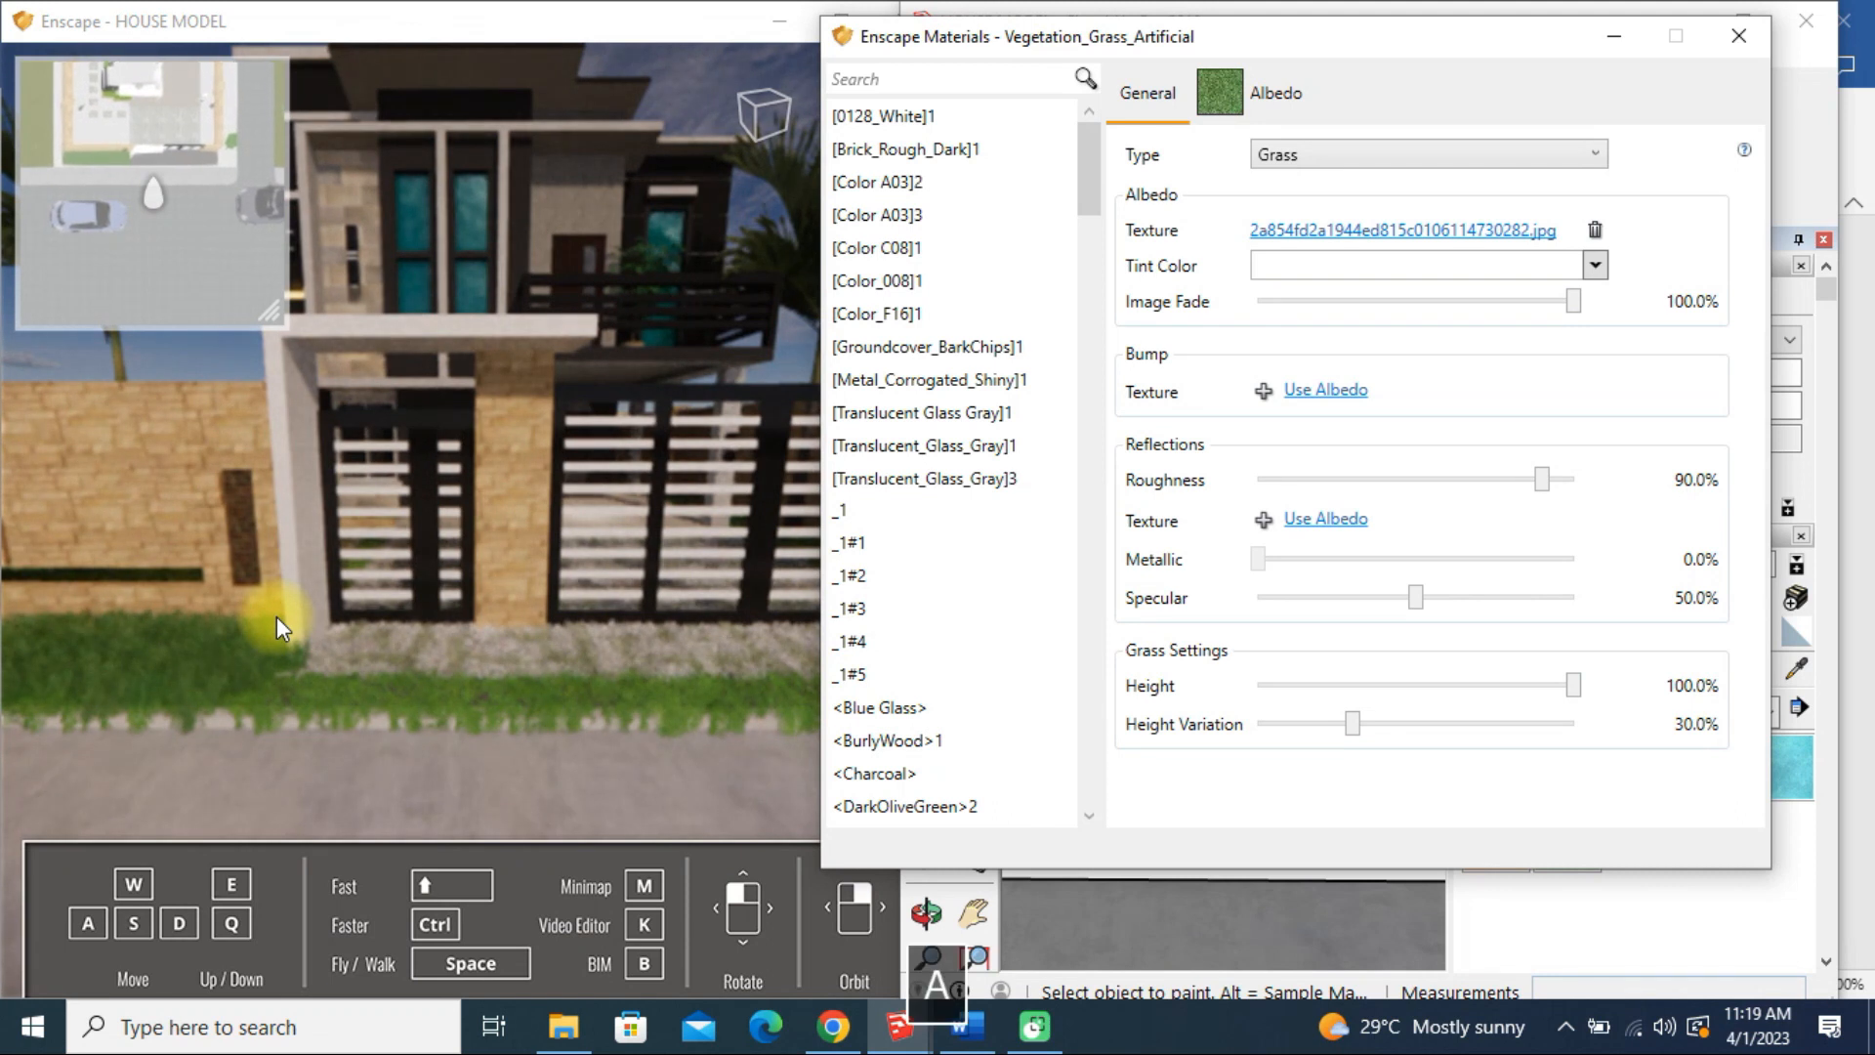
click(313, 674)
key(a)
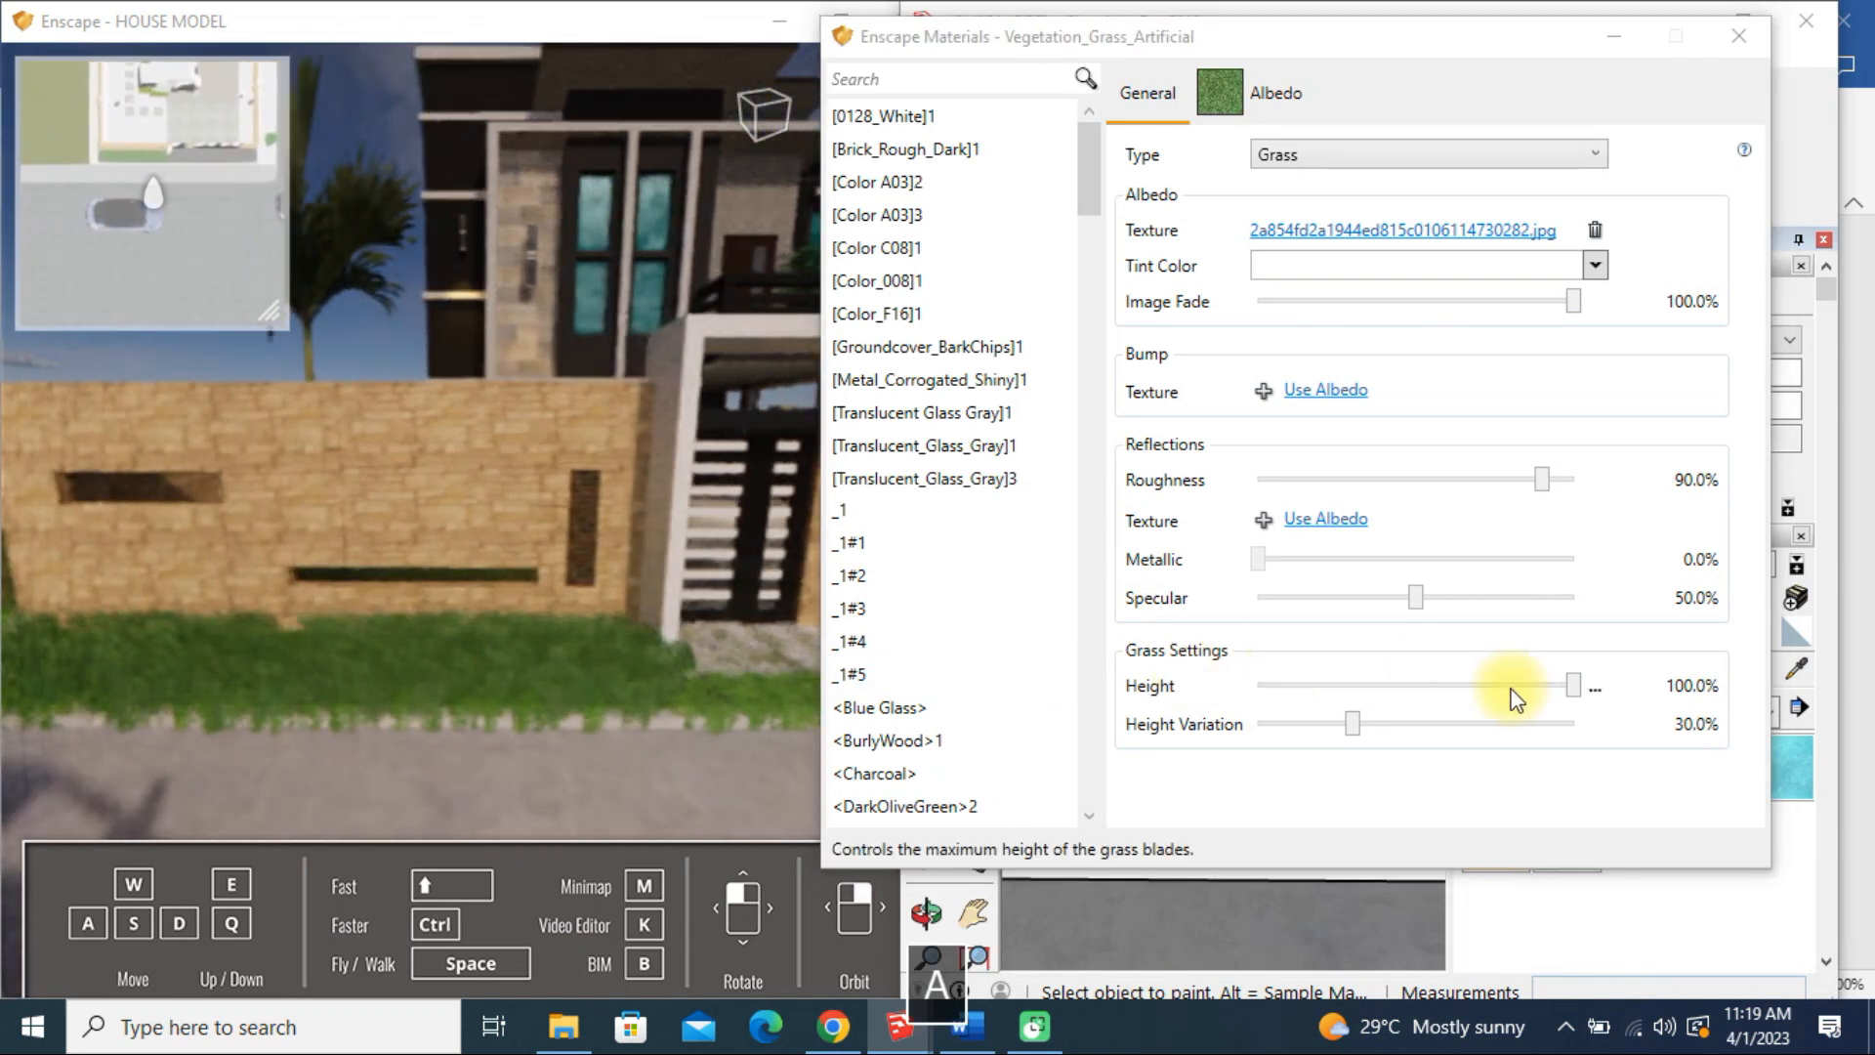
Step: Set the grass material's height to 31.9%, specular to 55.2% and height variation to 66.8%, and close the materials editor
drag(1573, 684, 1351, 694)
drag(1416, 596, 1423, 635)
drag(1357, 724, 1468, 725)
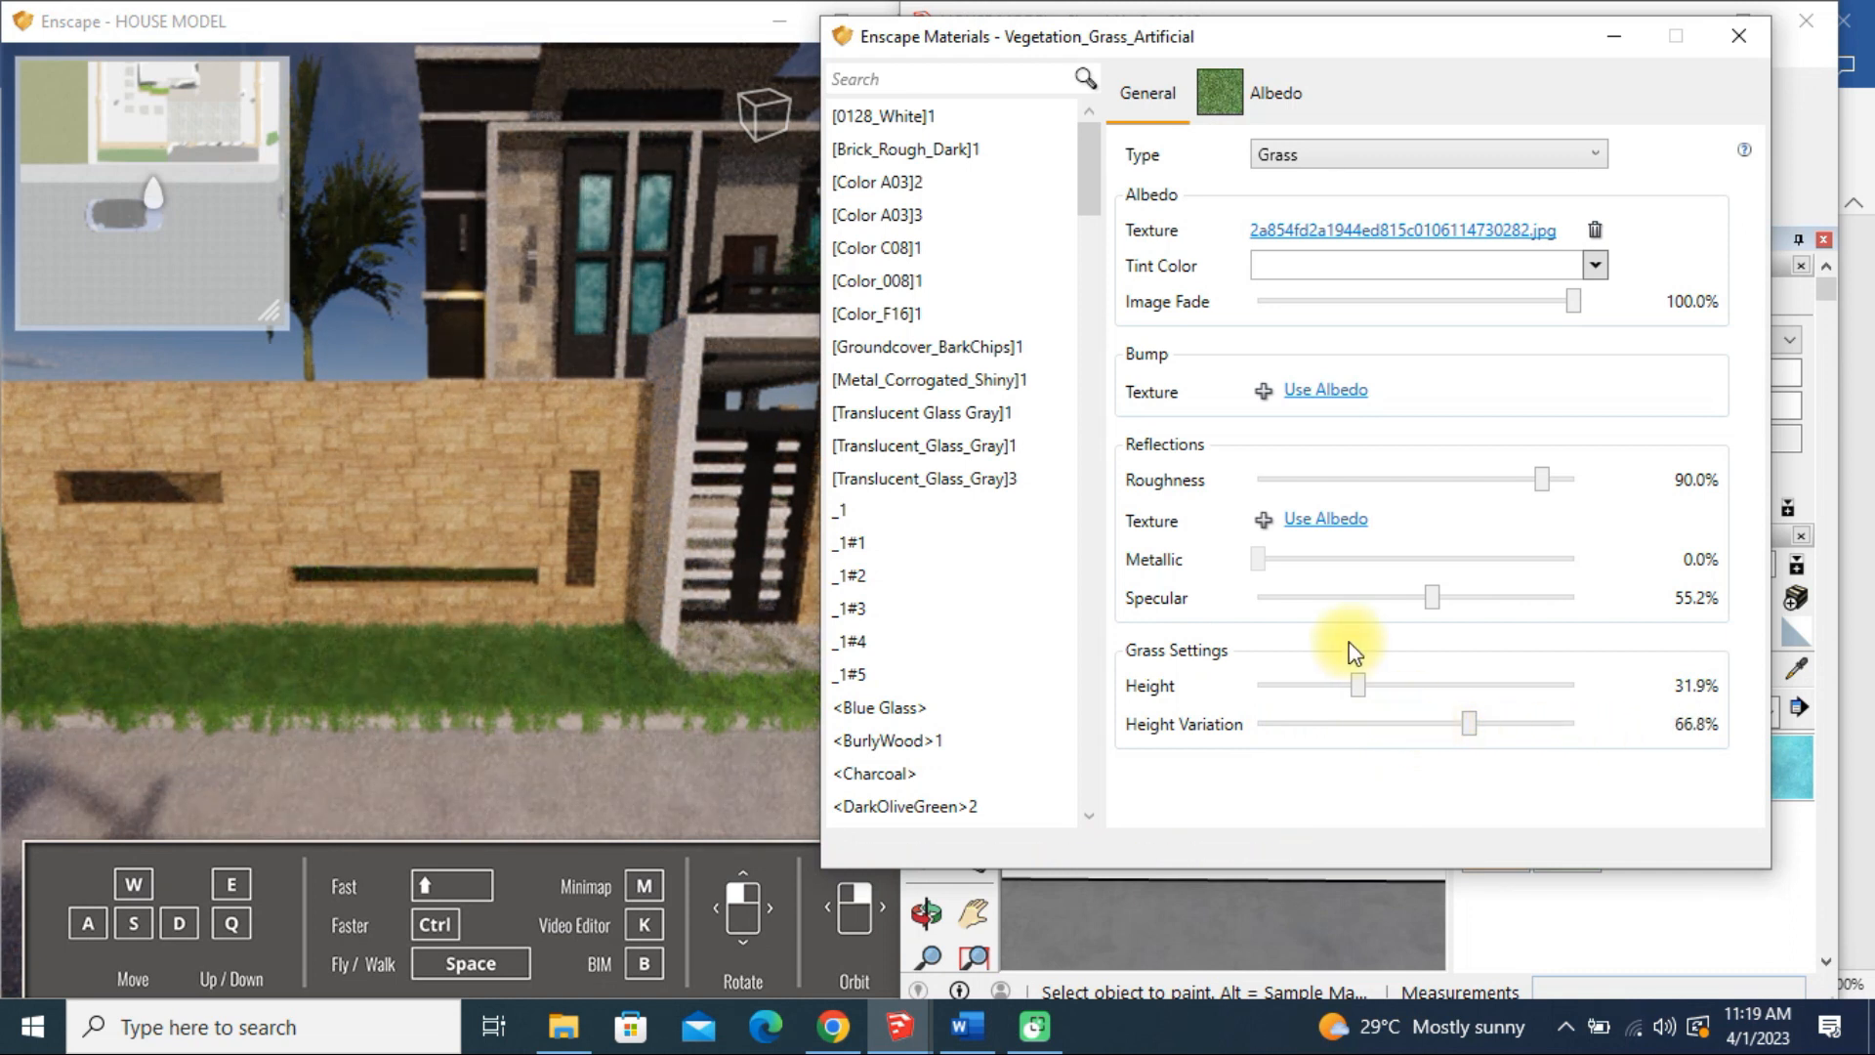
click(1763, 33)
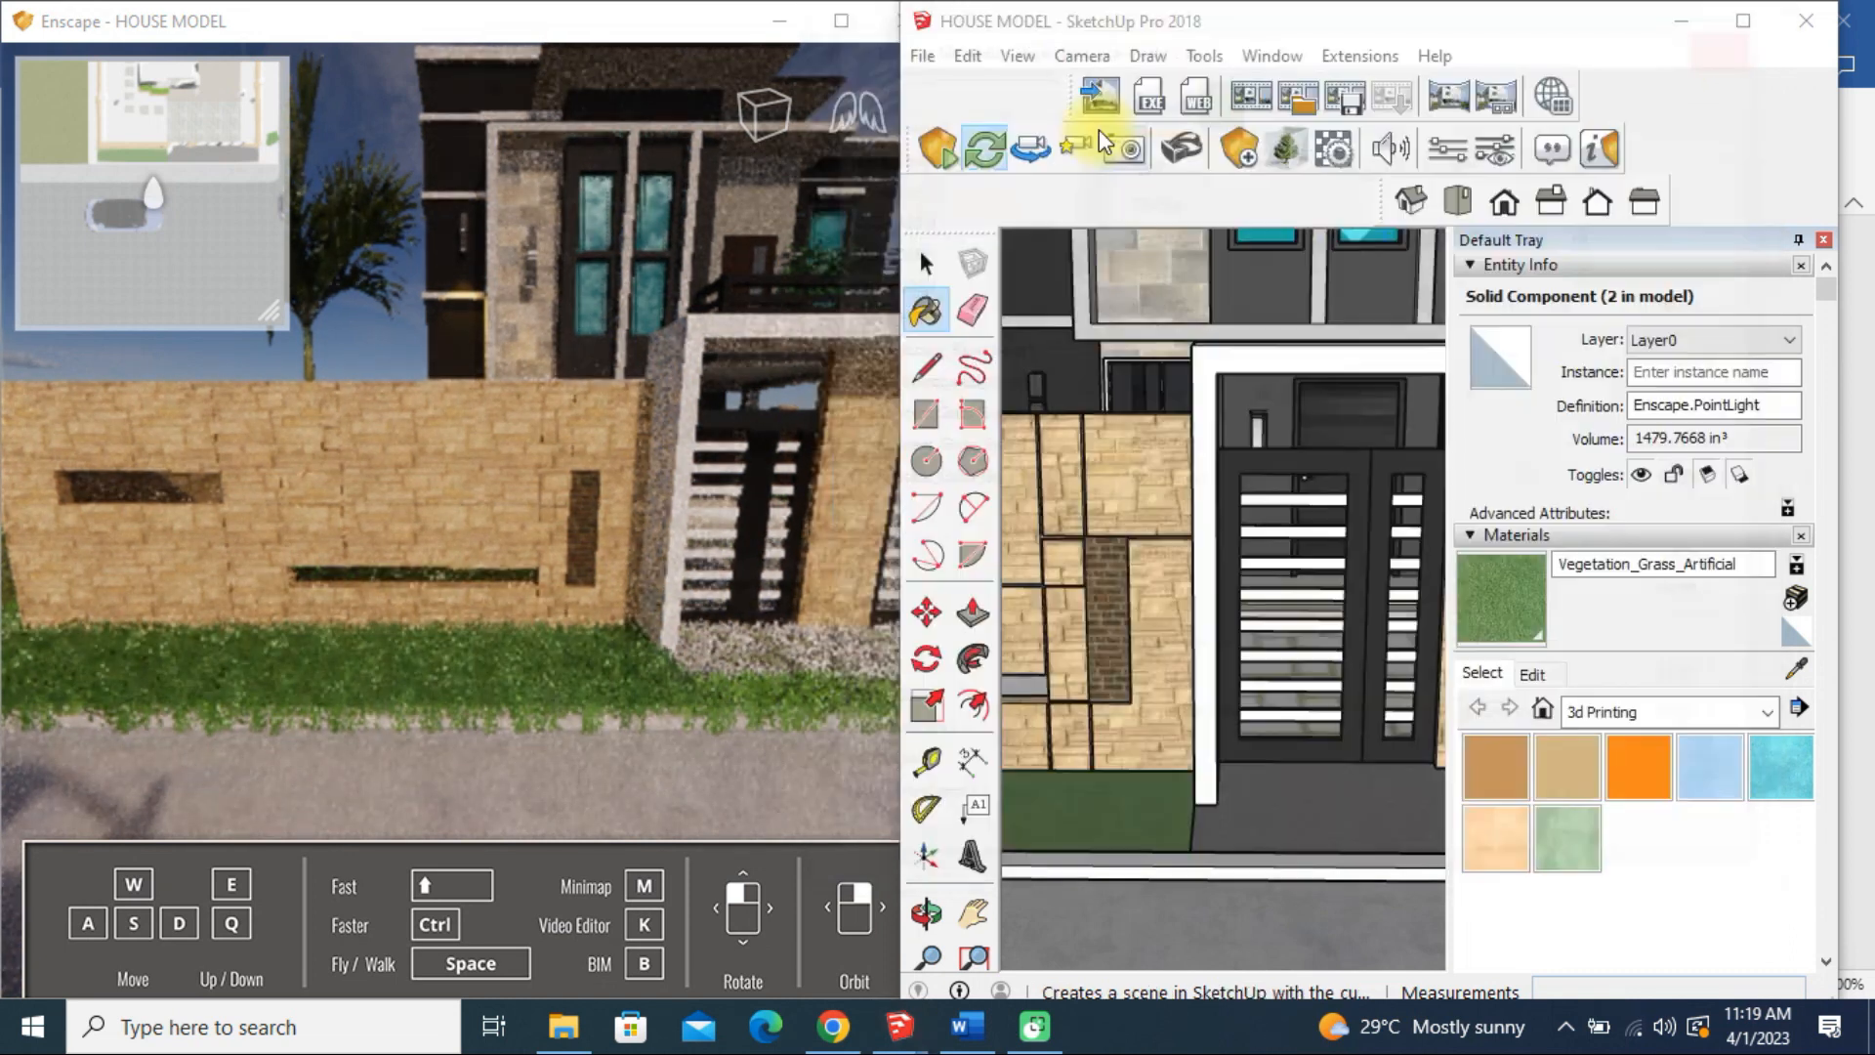
Step: Maximize the Enscape render window and examine the house front, grass strip and gates from the street at different distances and heights
click(840, 21)
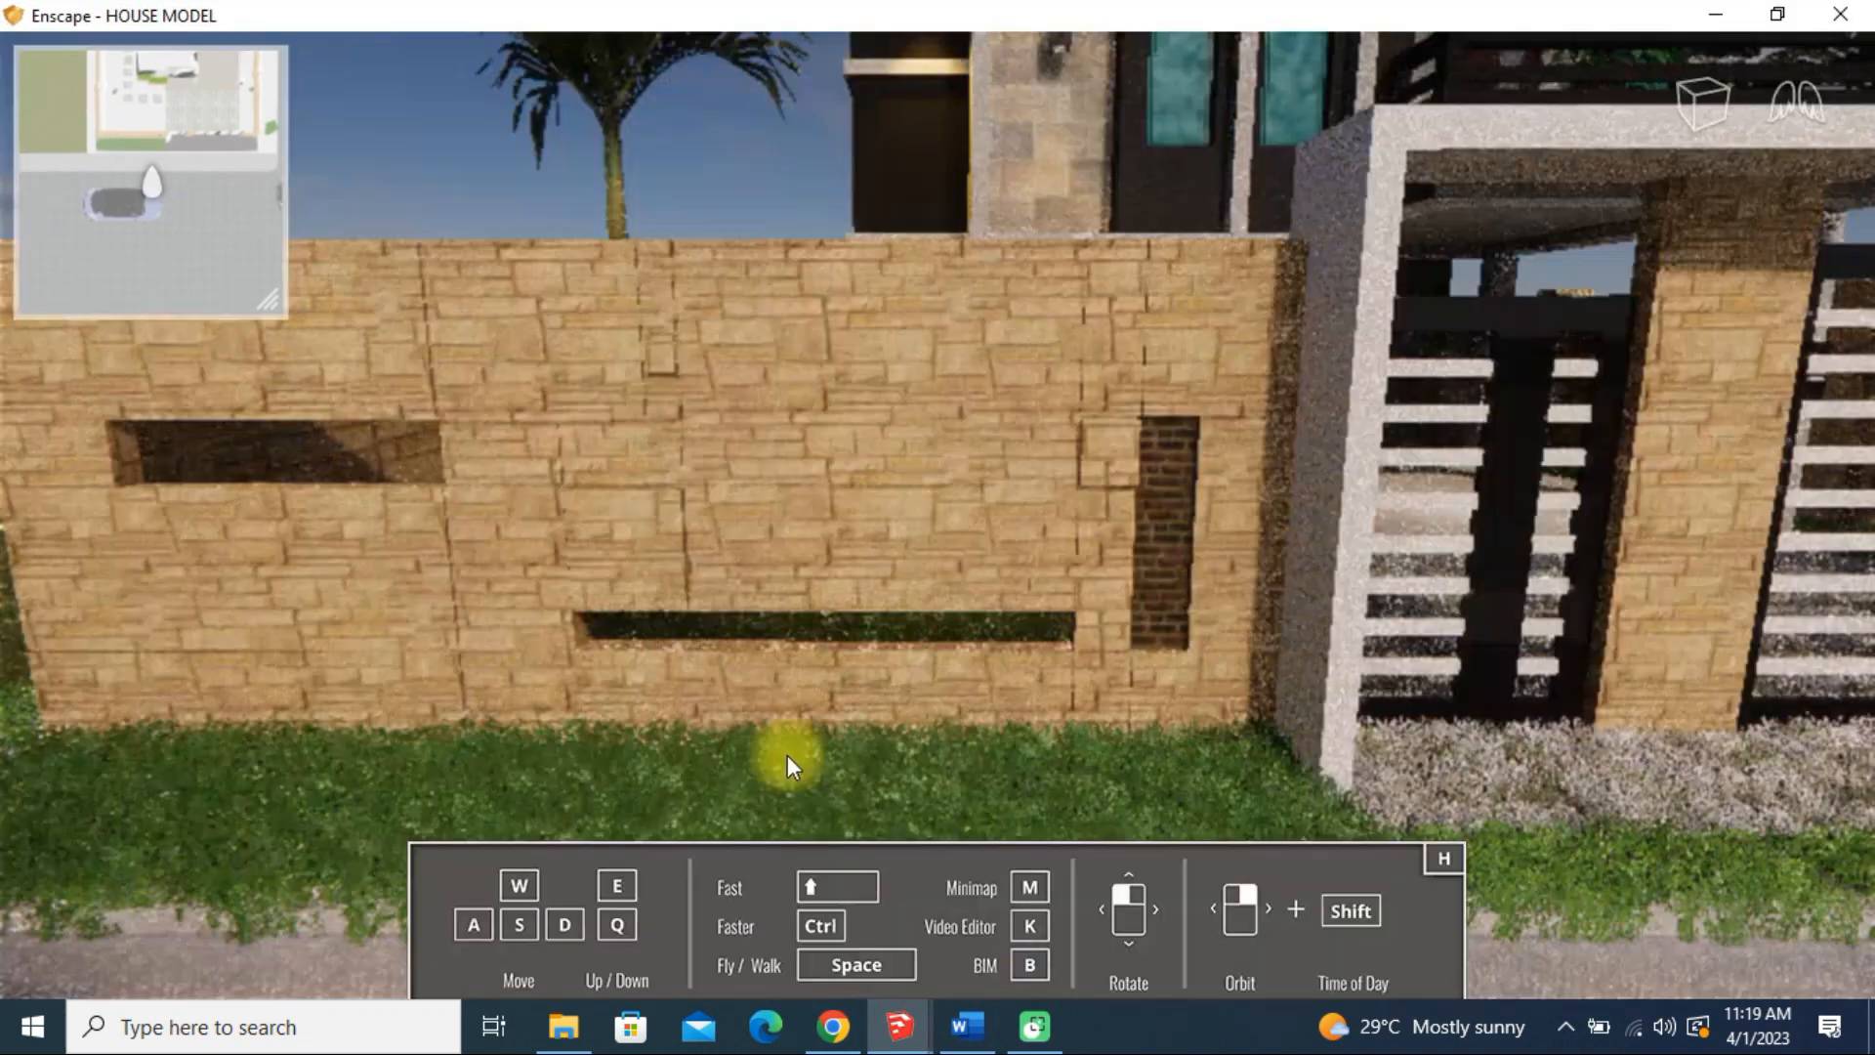
key(s)
click(1221, 535)
right_drag(1222, 535, 1205, 436)
key(w)
key(w)
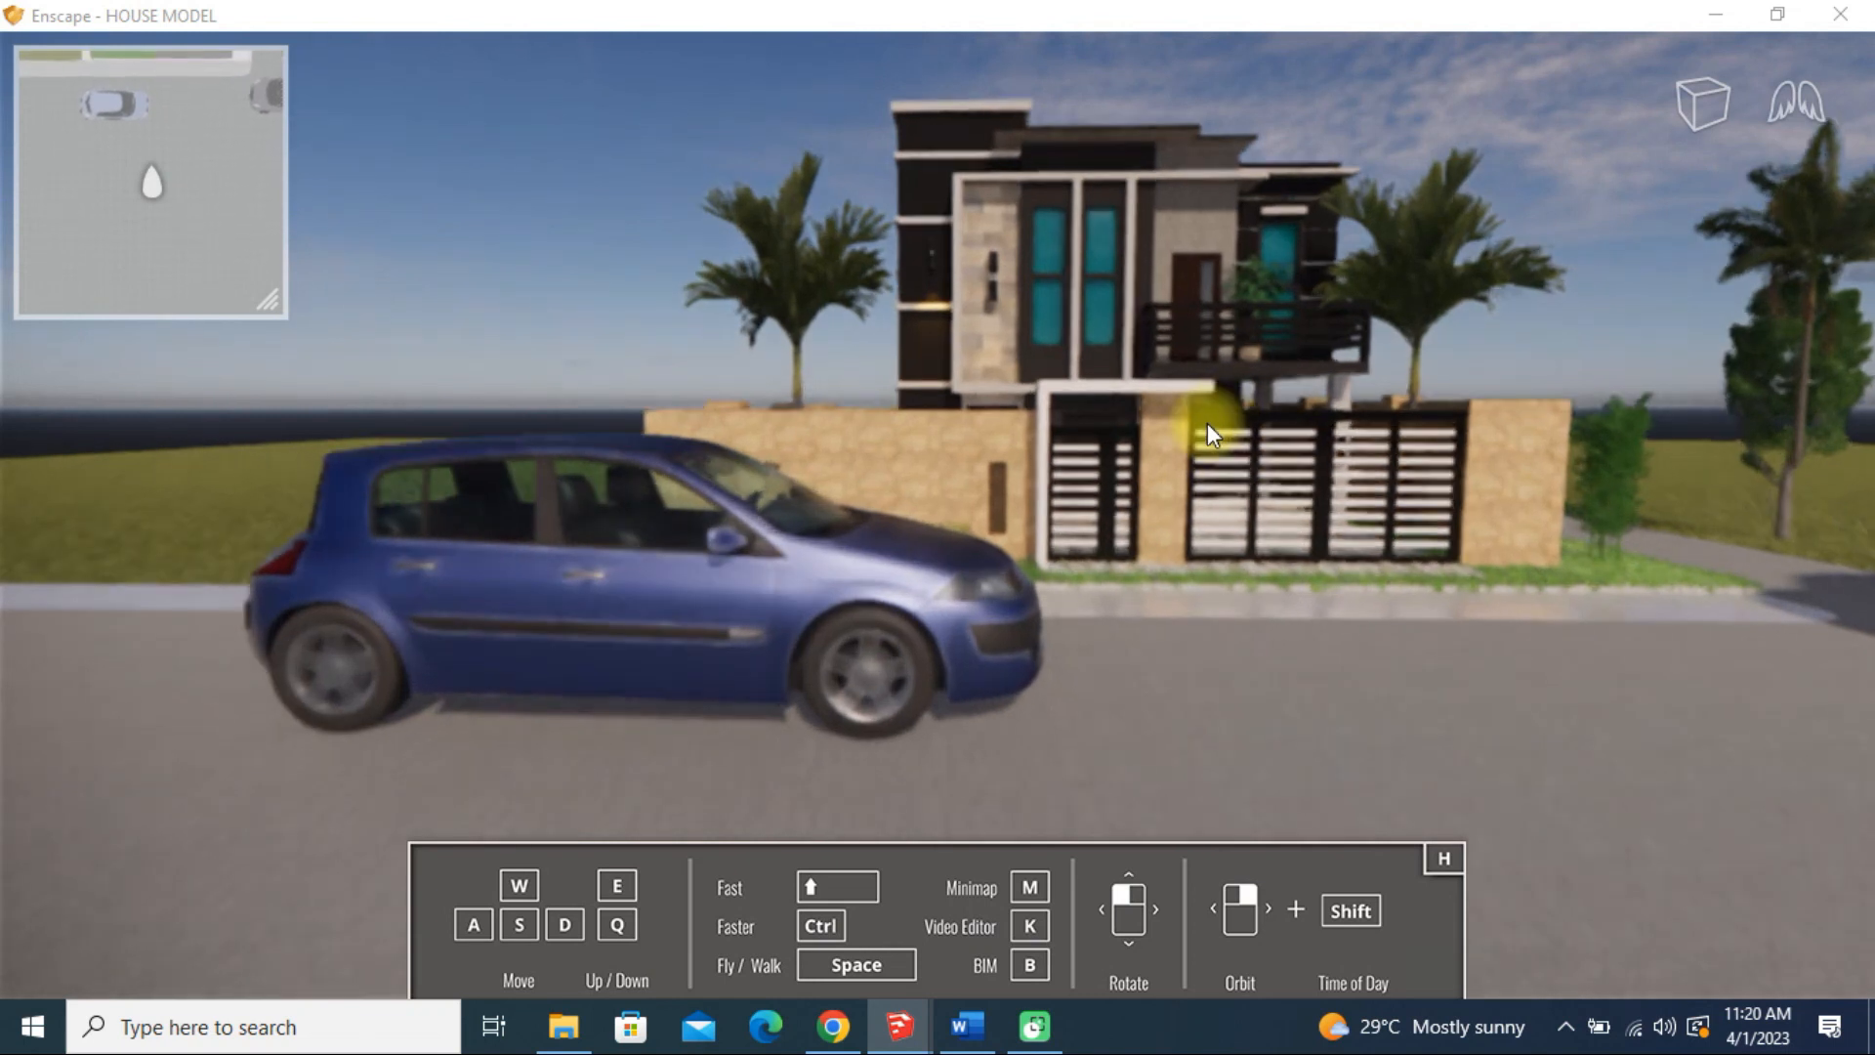
key(d)
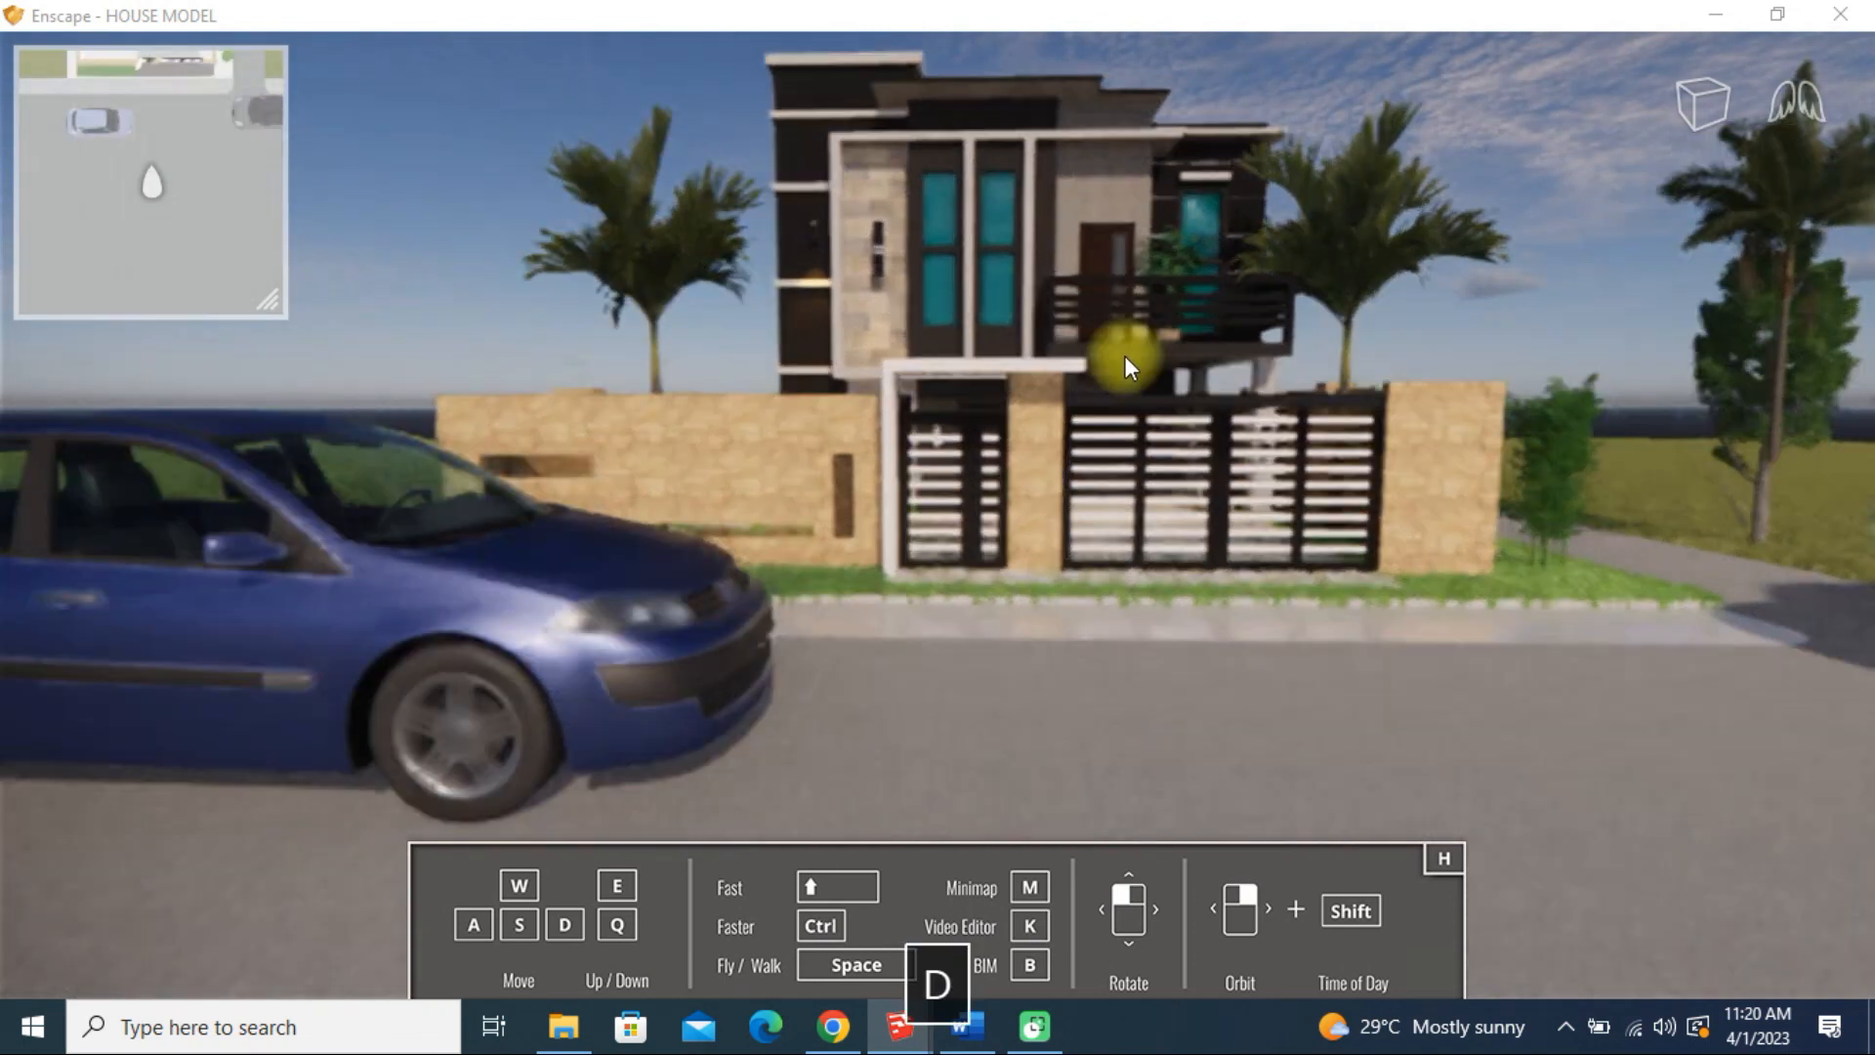
key(e)
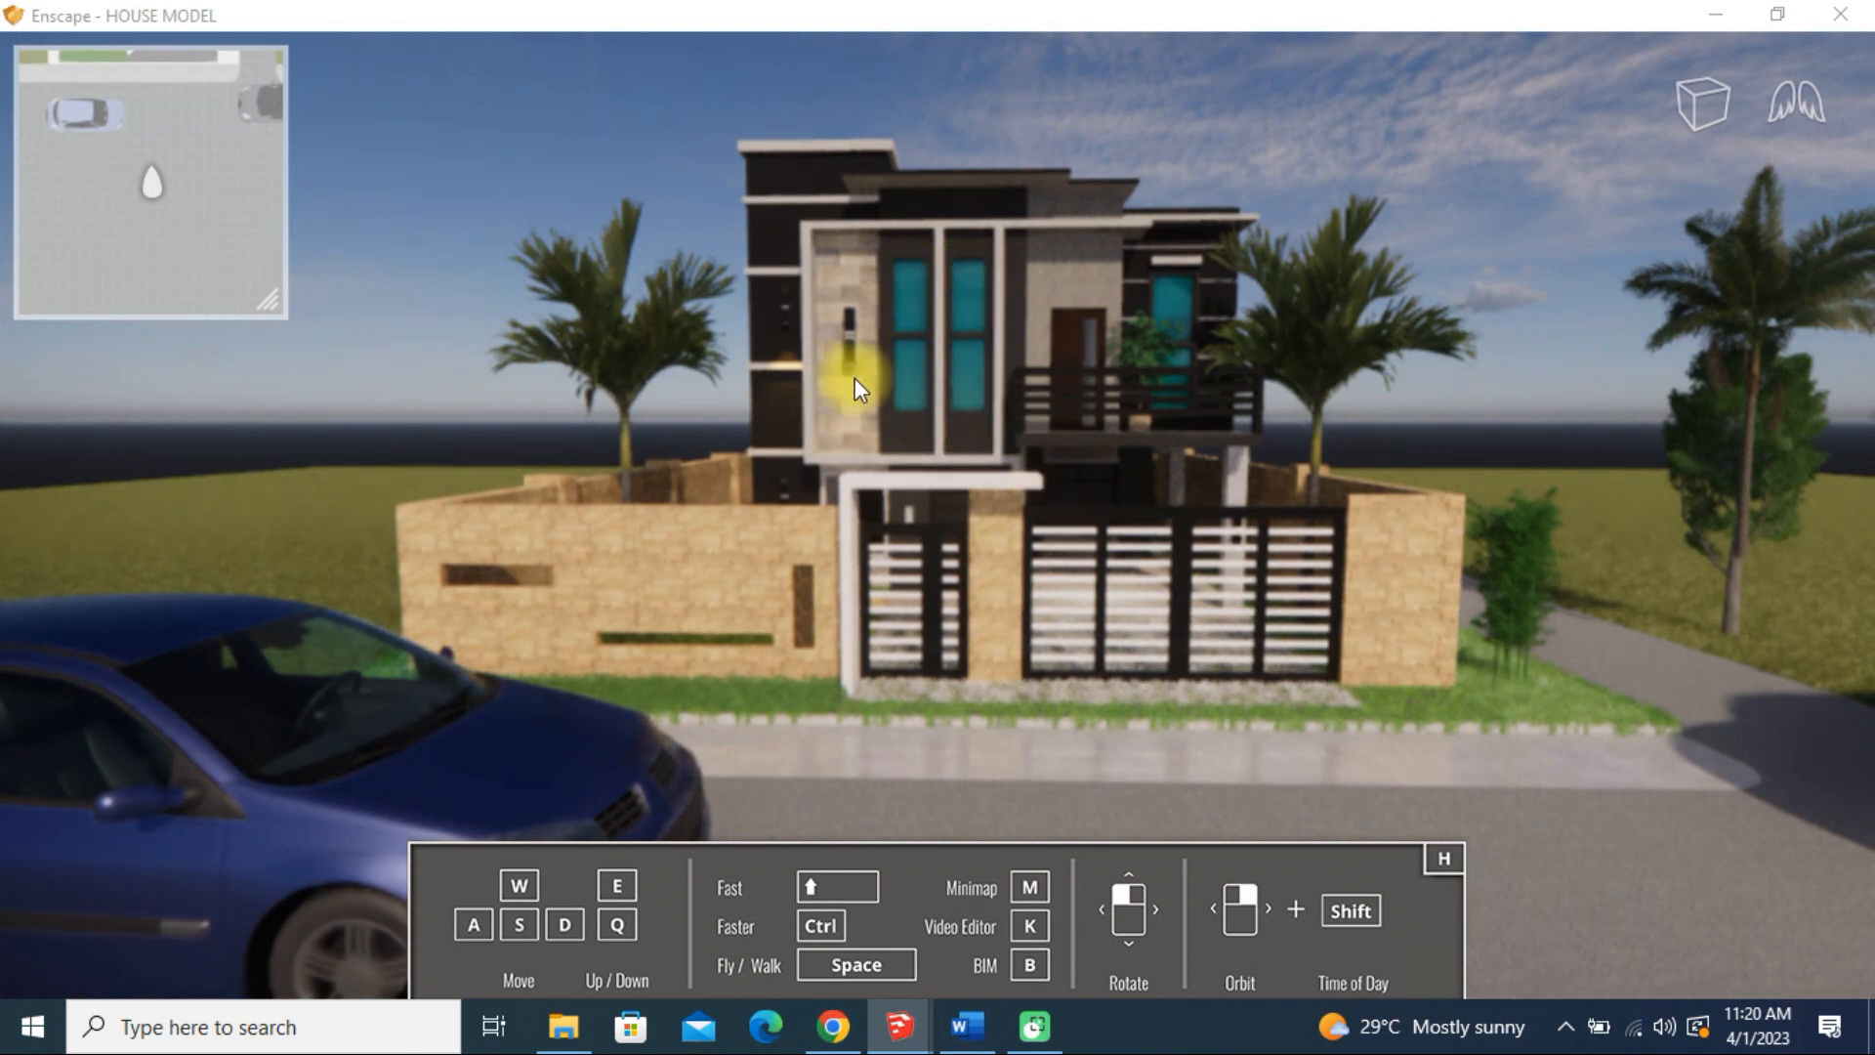
key(w)
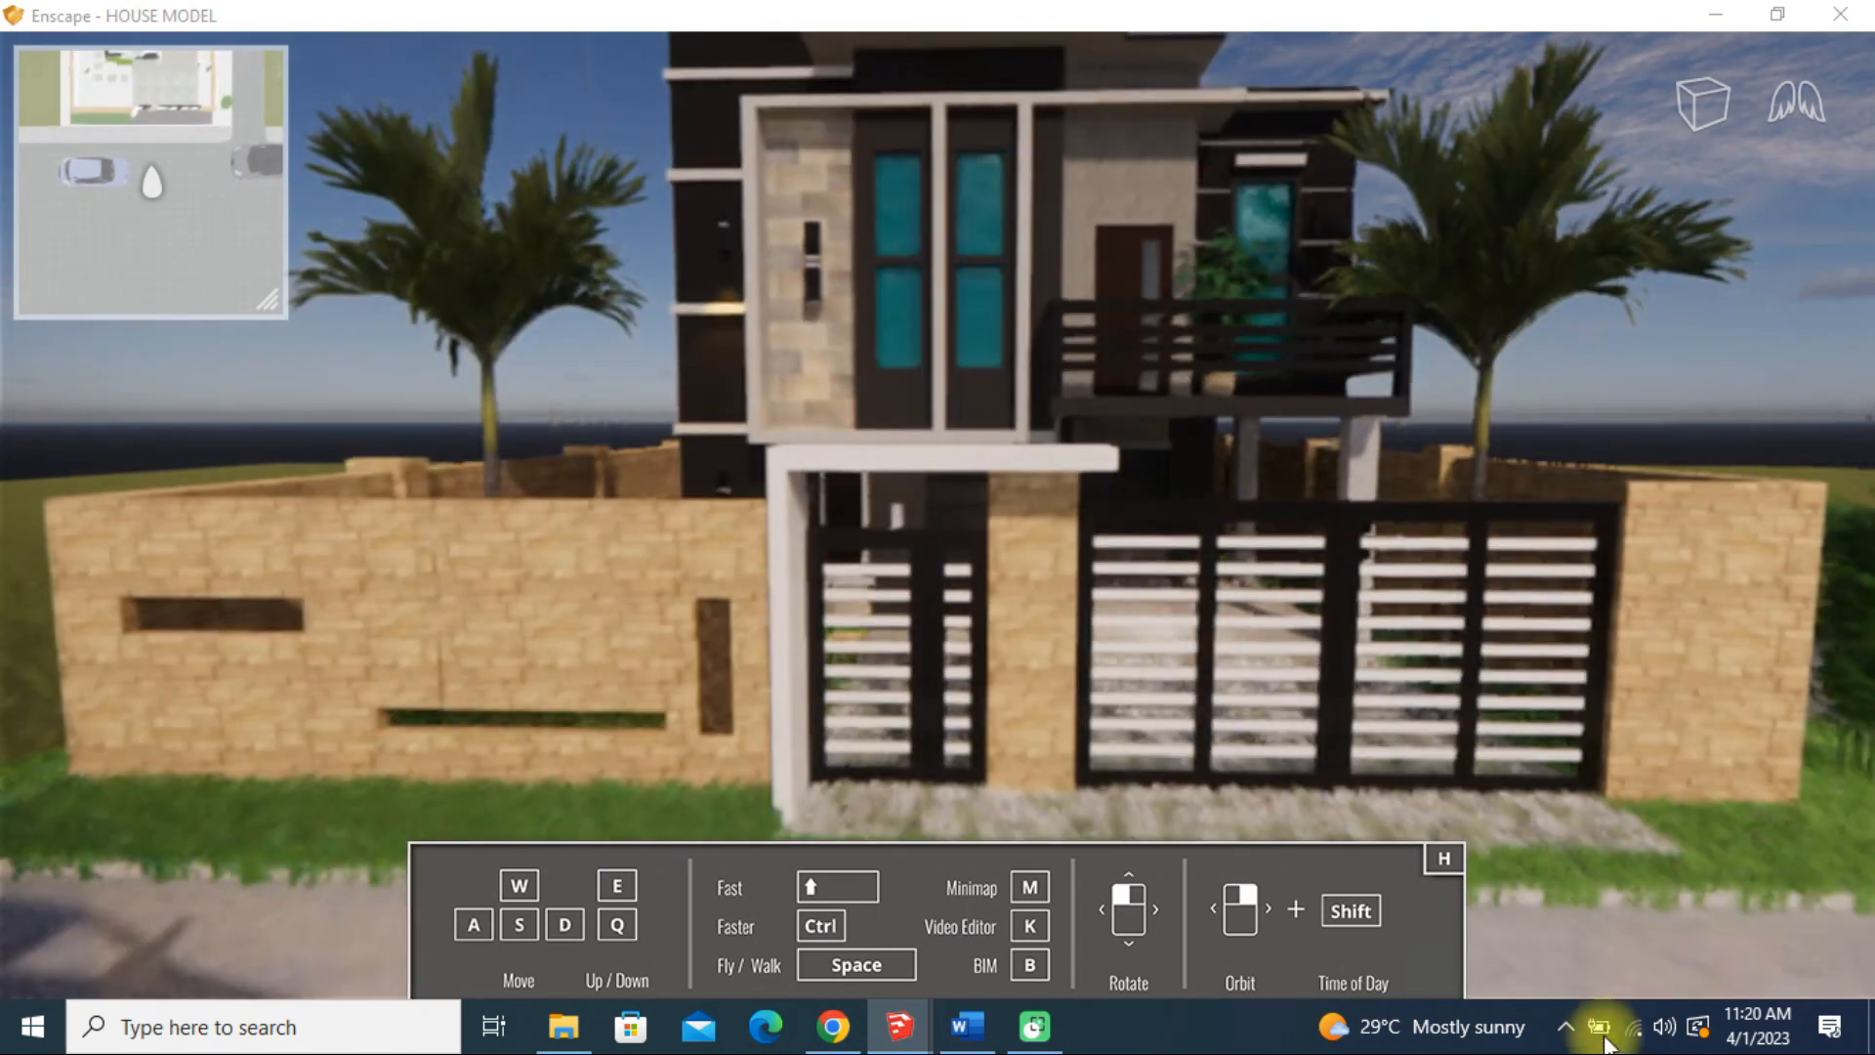